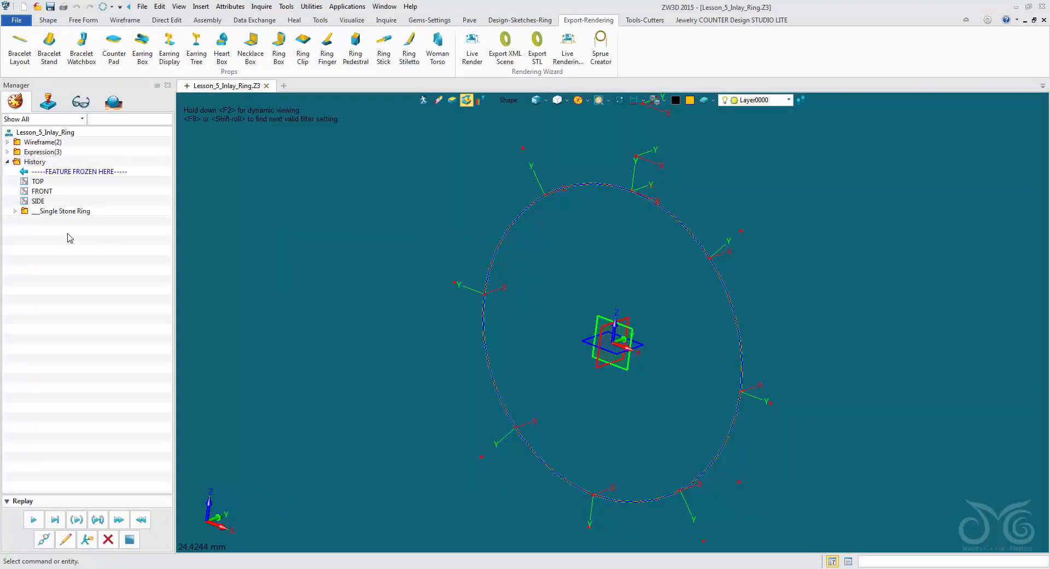
- Expand the Single Stone Ring folder in the history and examine the contents of its Template folder
click(14, 211)
click(21, 221)
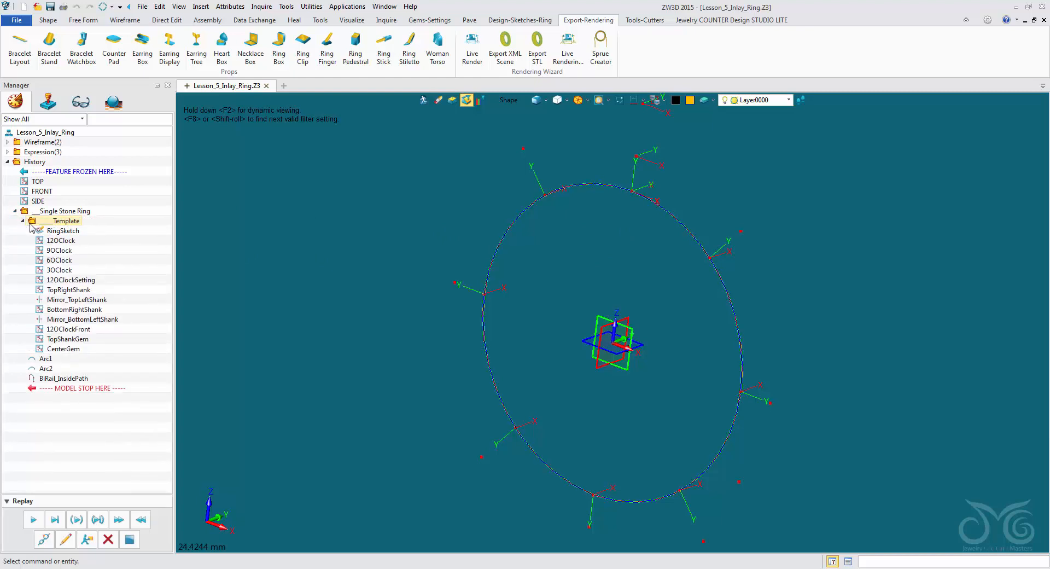
click(22, 221)
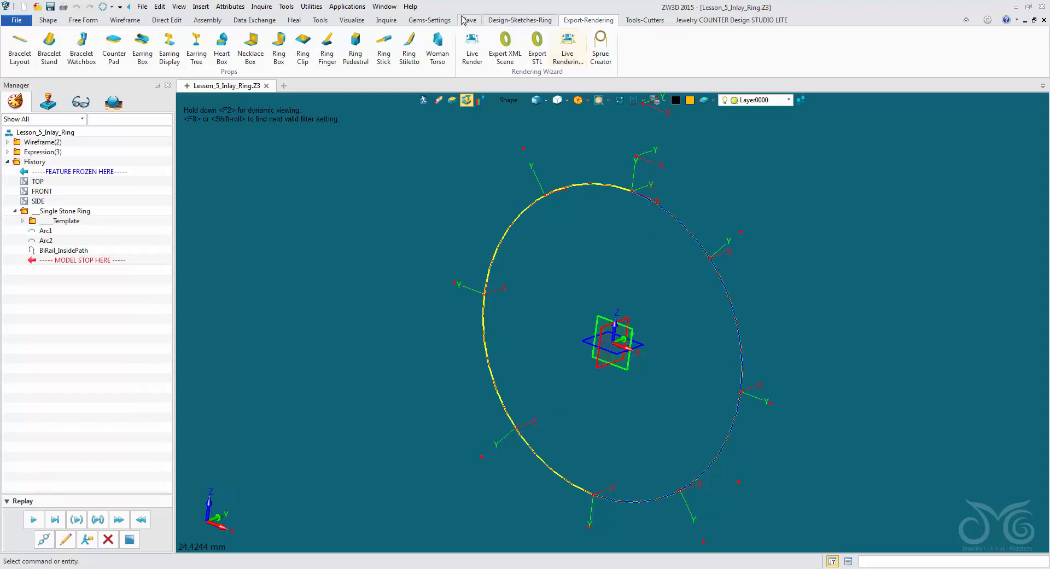
- Set the ring size to US 8, with a diameter of 18.1 mm
click(432, 21)
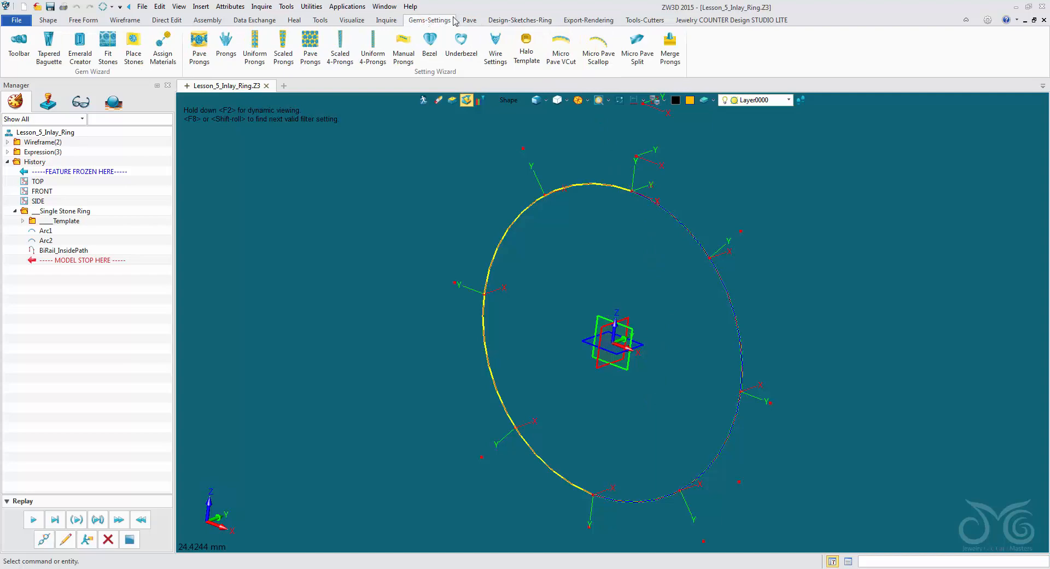
click(528, 21)
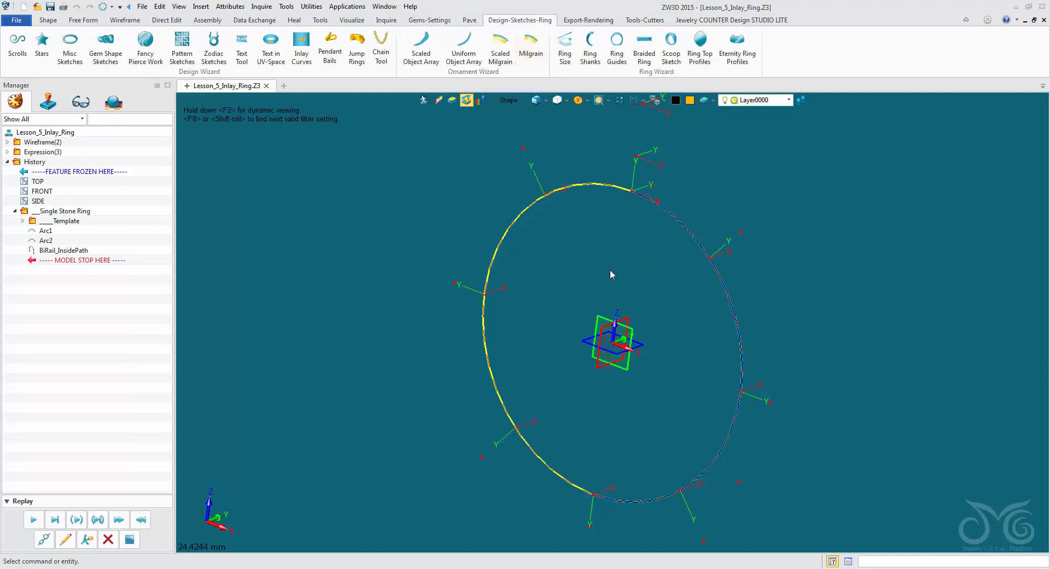
click(564, 61)
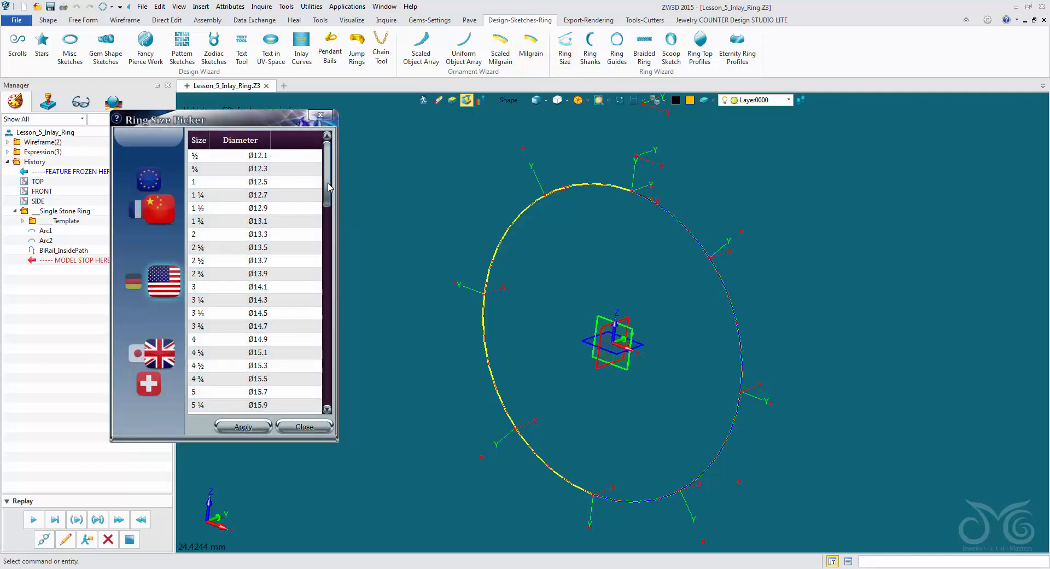
drag(327, 186, 331, 236)
click(285, 313)
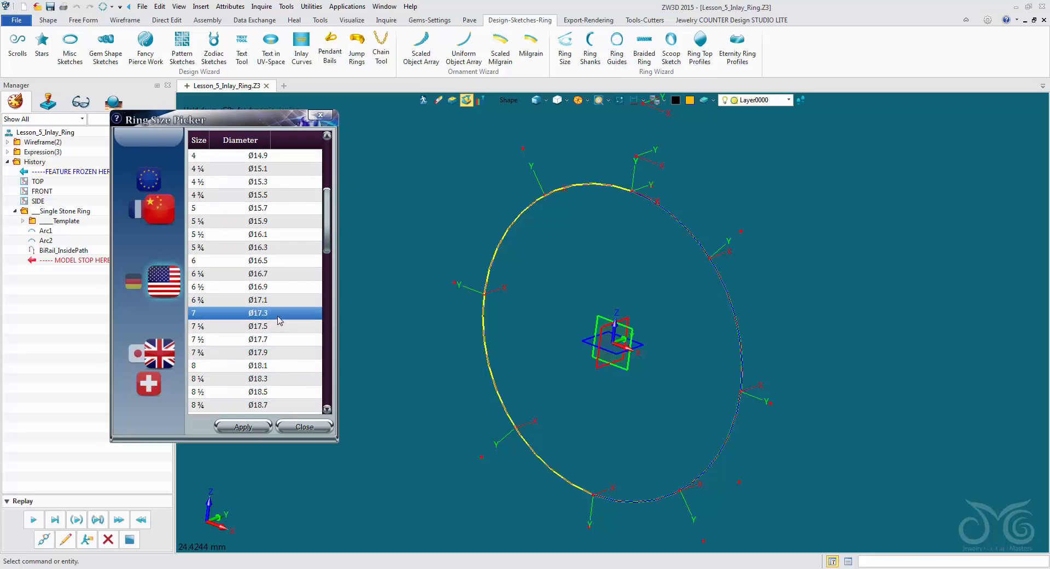
click(272, 366)
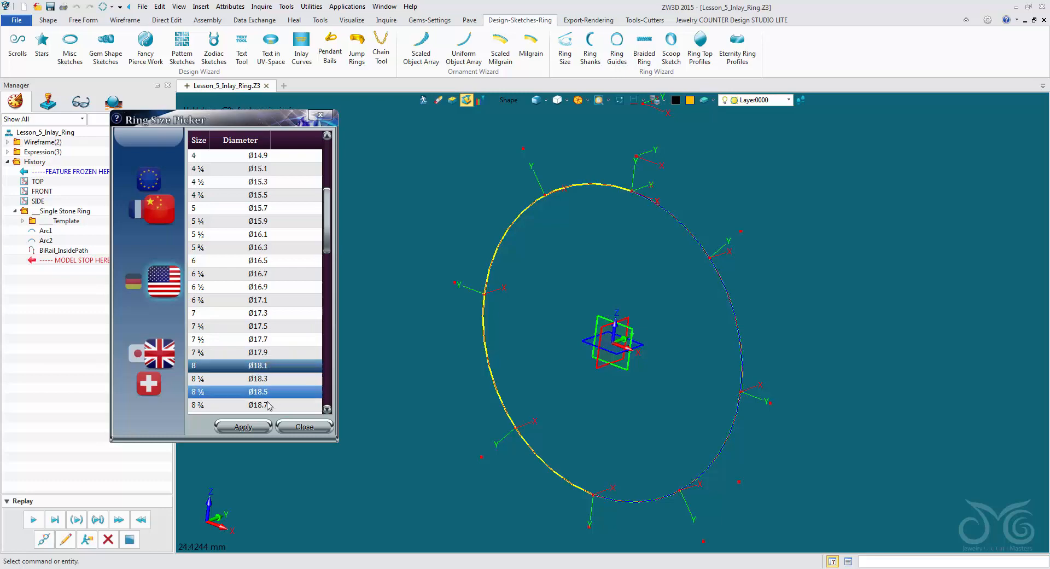
click(249, 427)
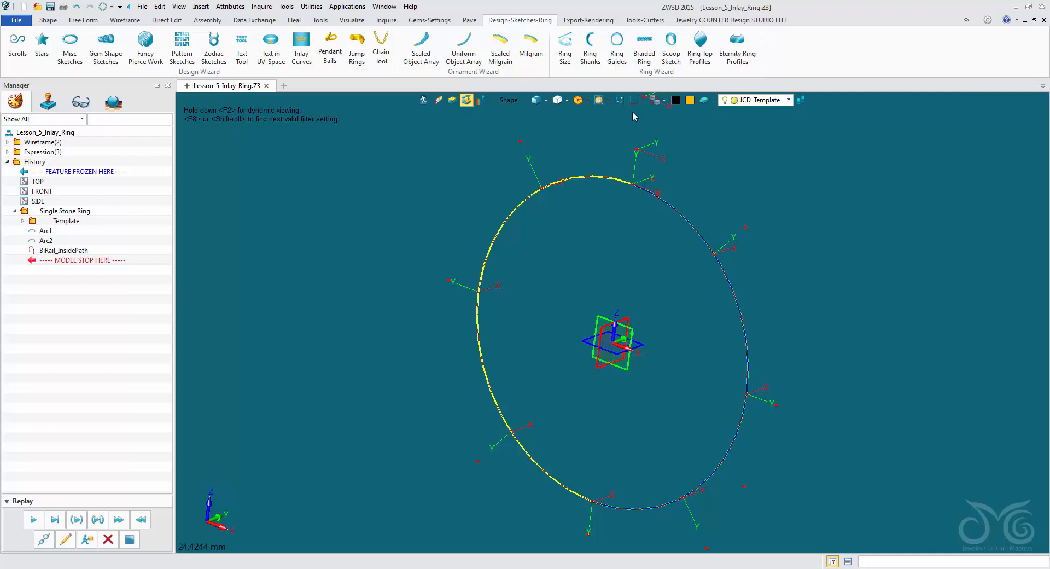
- Display the dimensions of RingSketch in the Template folder to examine the ring's measurements
click(23, 221)
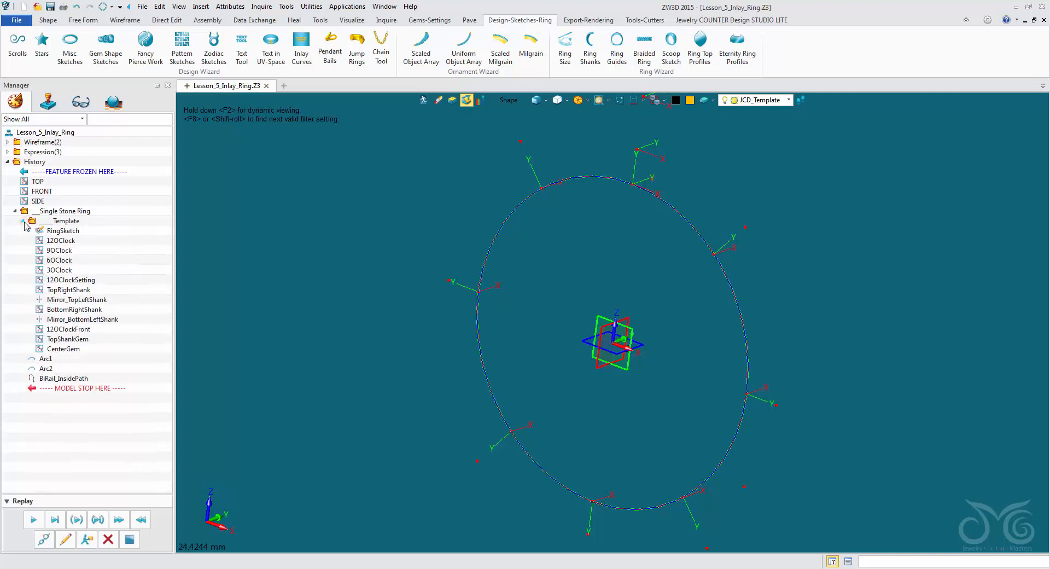
right_click(52, 233)
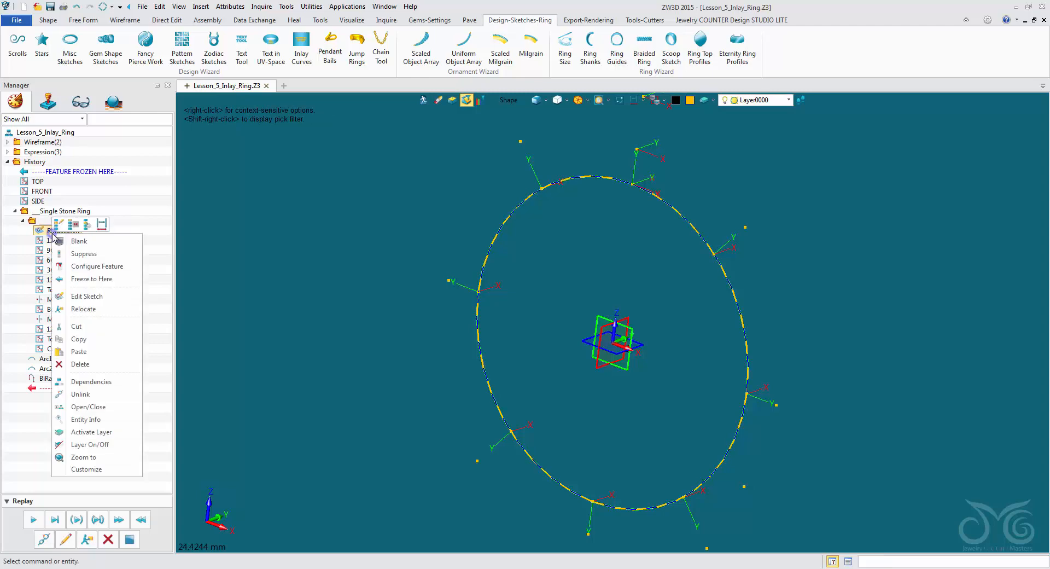
click(101, 224)
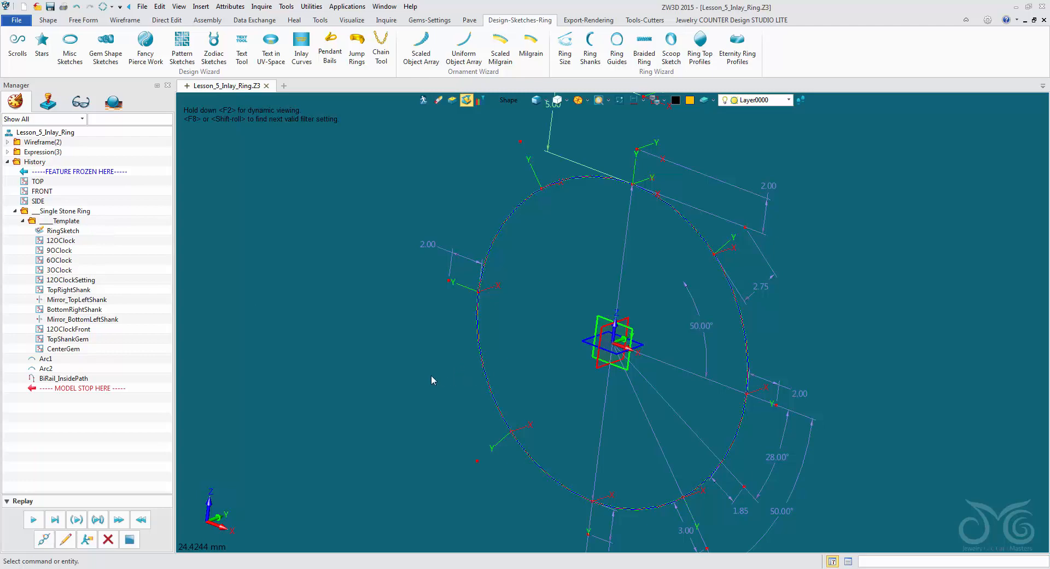
scroll(431, 378, down, 2)
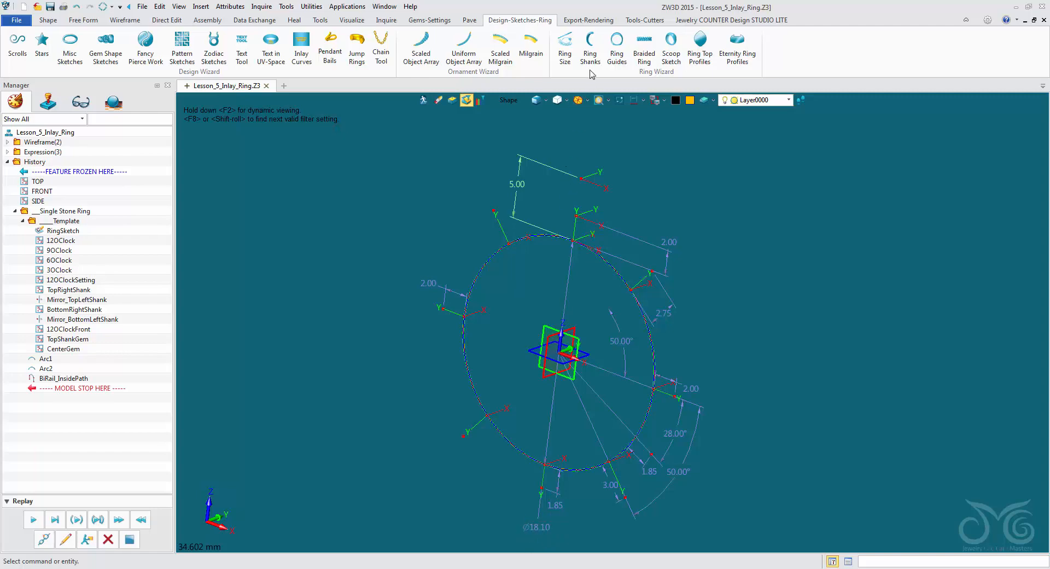
- Set the ring size to US 7, with a diameter of 17.3 mm
click(565, 46)
drag(352, 216, 363, 276)
click(328, 368)
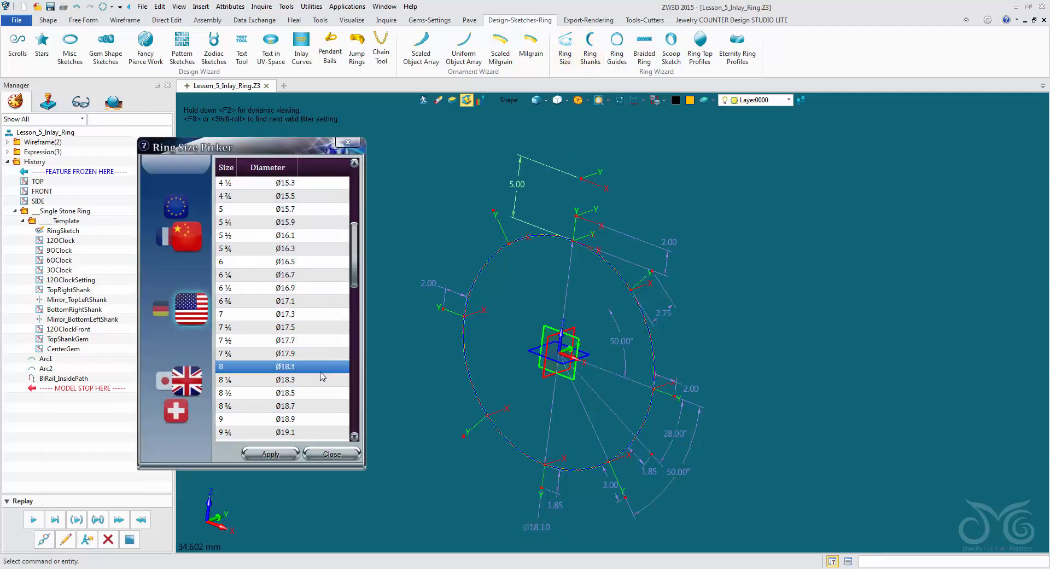
click(303, 315)
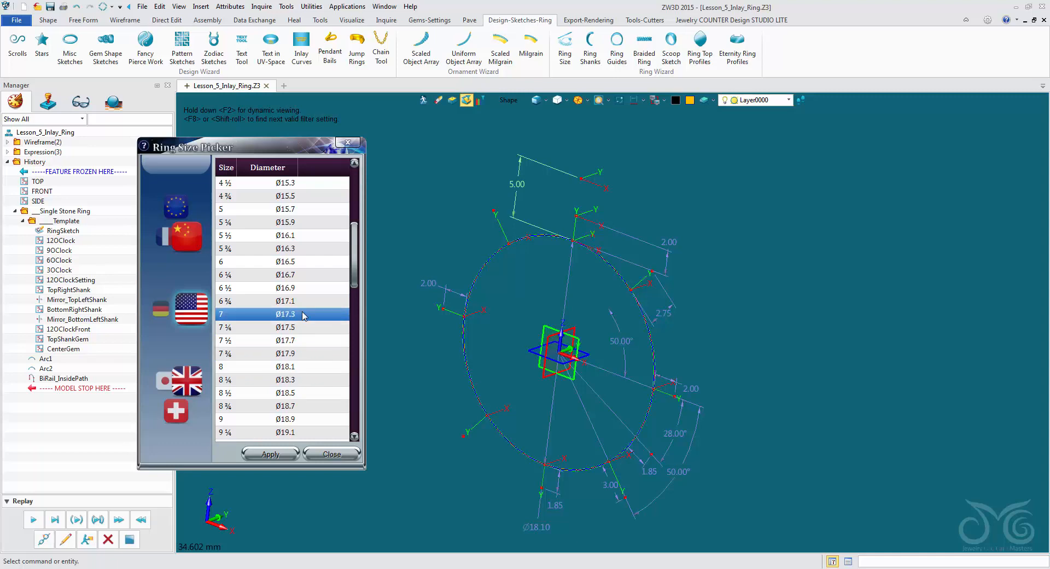
click(281, 454)
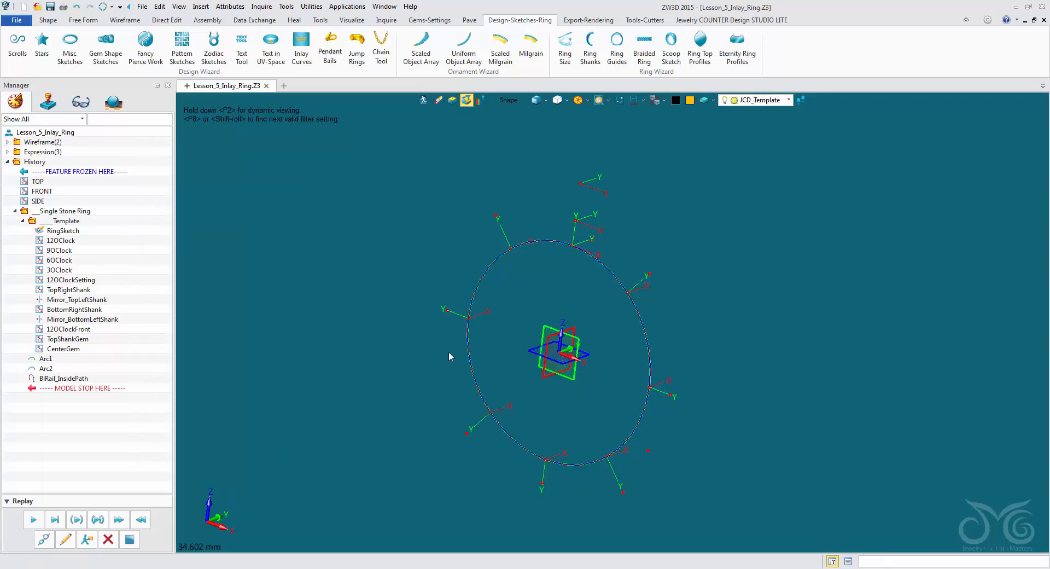
- Show all dimensions to check the resized ring, hide them again, and collapse the Template folder
click(635, 103)
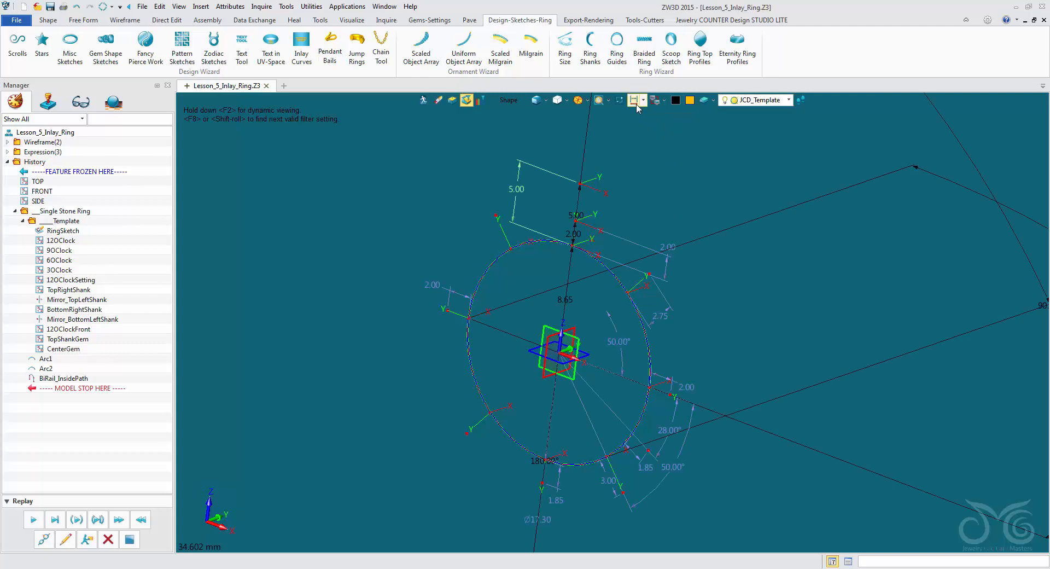
click(636, 103)
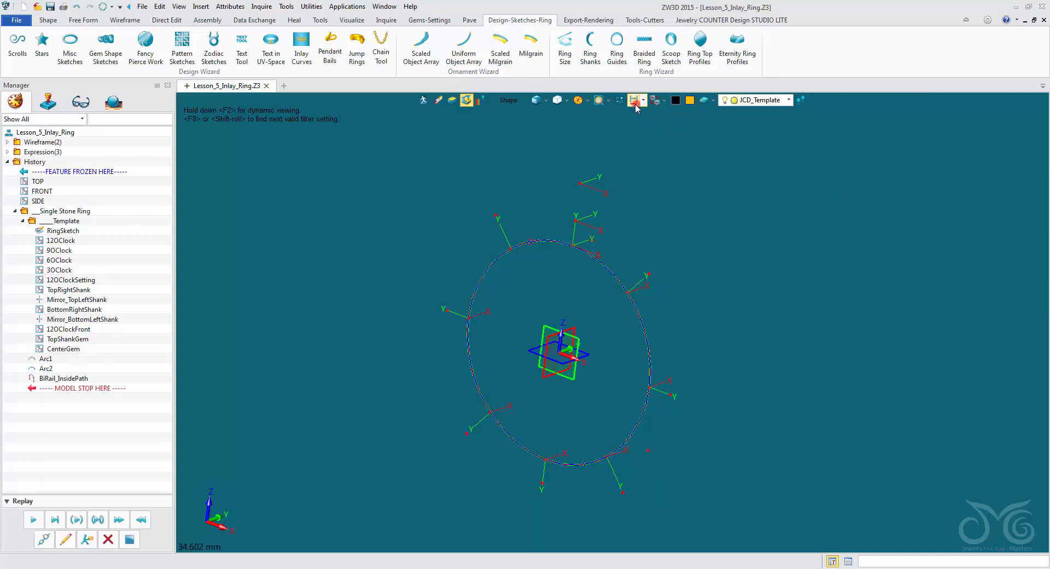
click(23, 220)
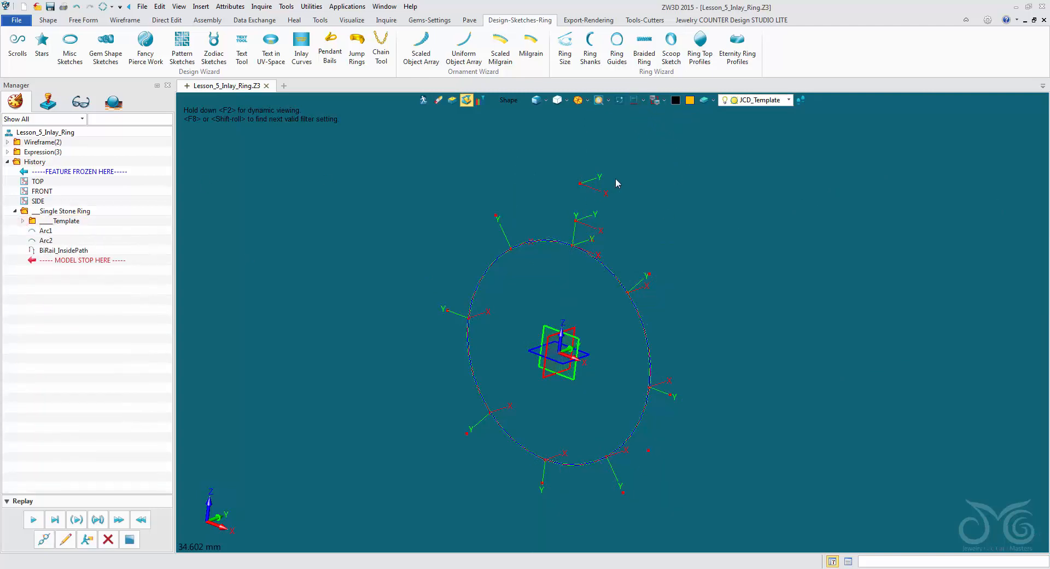
click(23, 220)
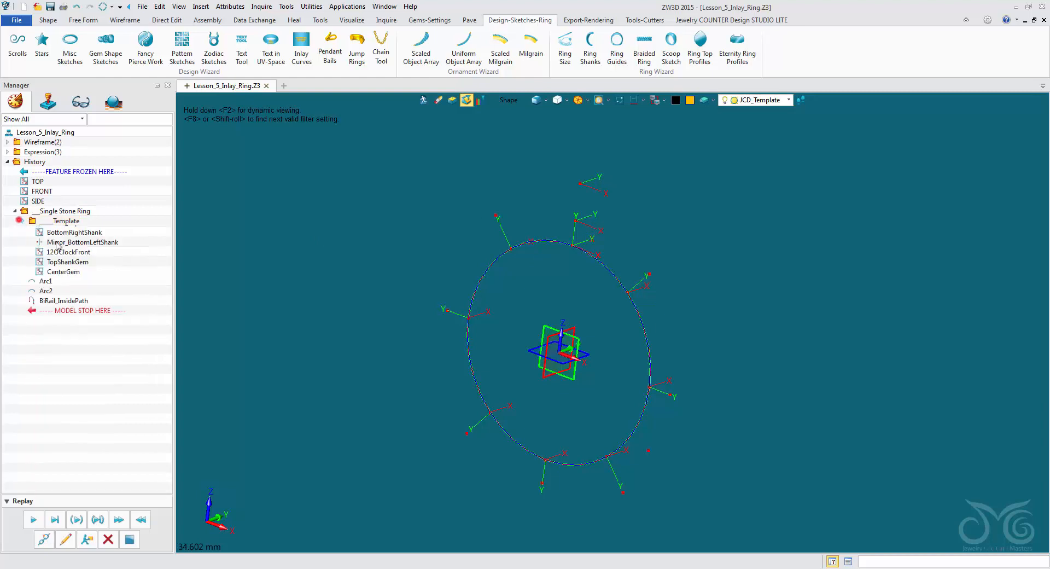
click(23, 220)
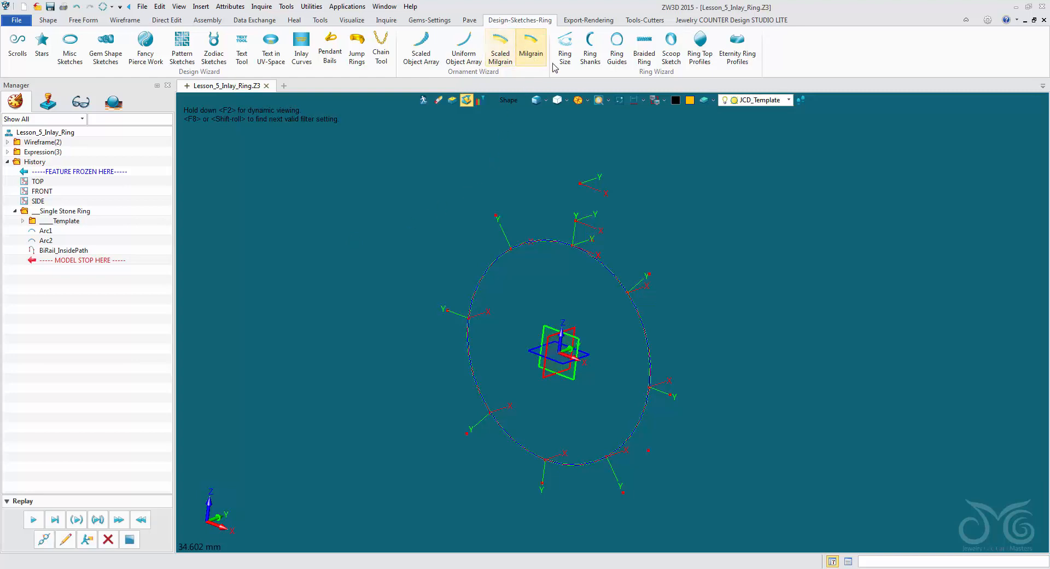
- Insert HalfRound ring shank profiles at the 12 o'clock and 6 o'clock points of the ring
click(588, 47)
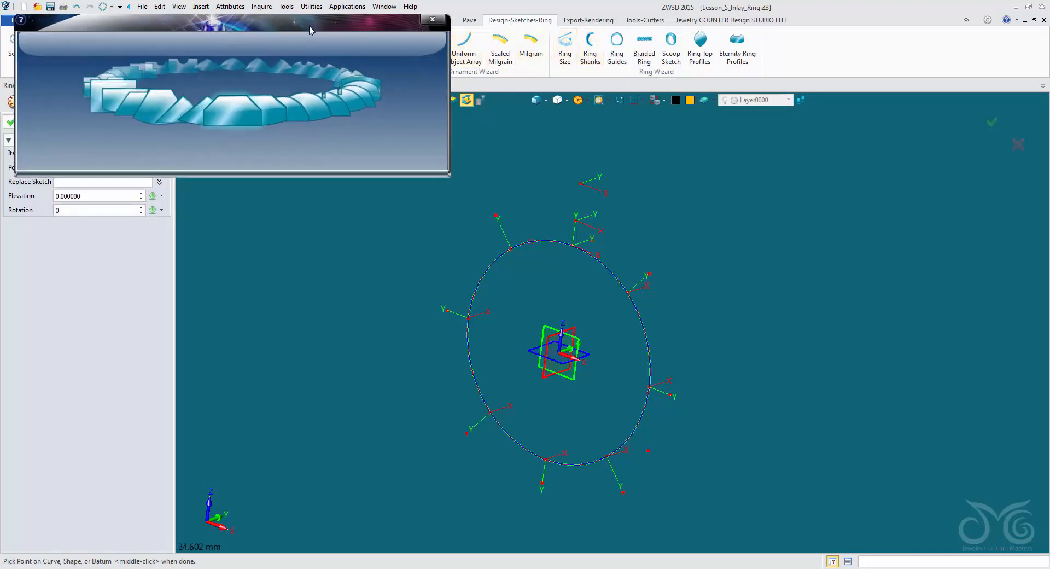
drag(309, 30, 465, 34)
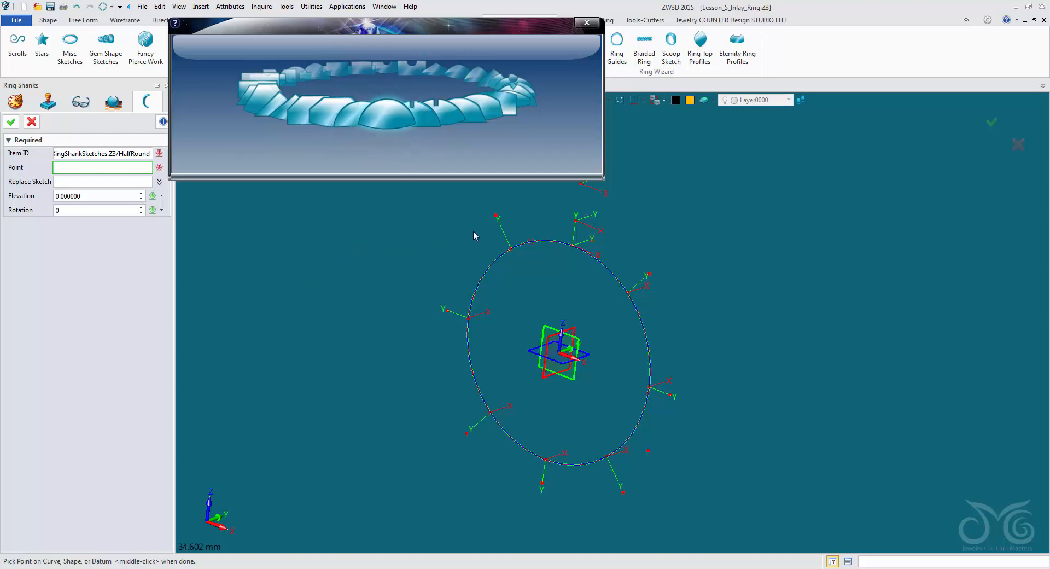
click(572, 240)
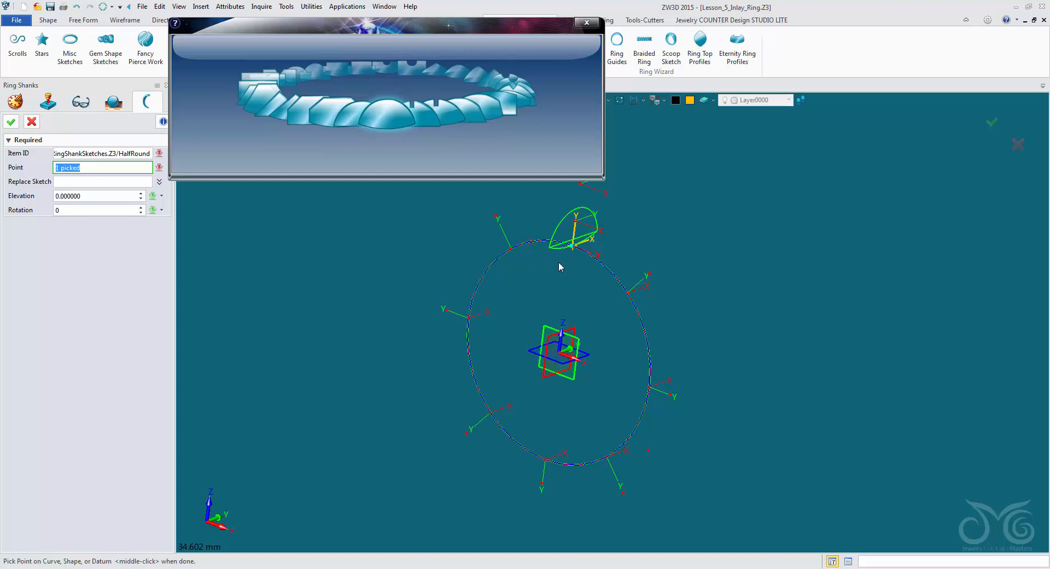
click(540, 482)
click(11, 122)
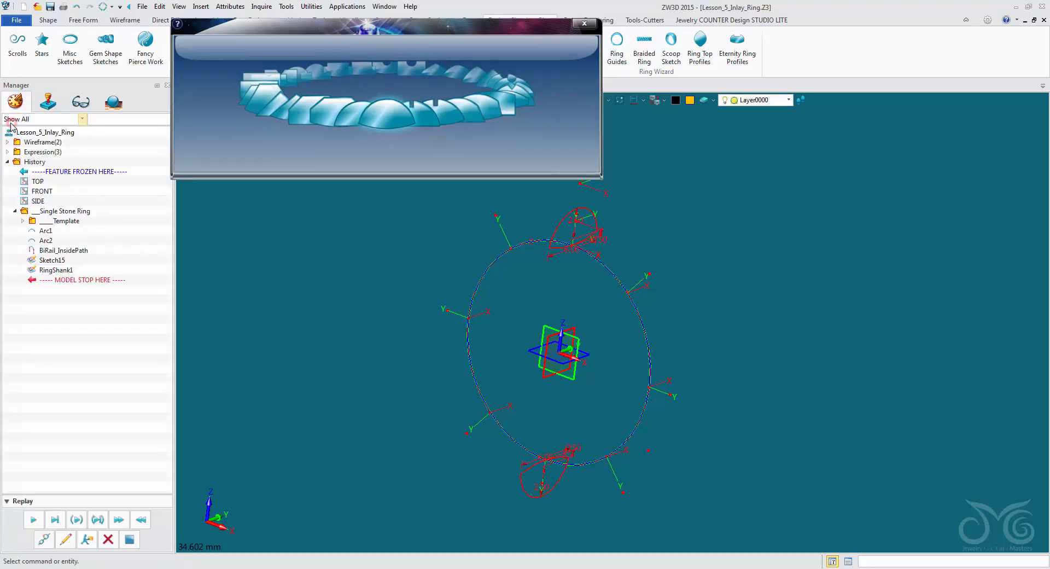
- Hide the dimensions of the upper half-round profile sketch, Sketch15, and show them again
middle_drag(357, 280, 356, 275)
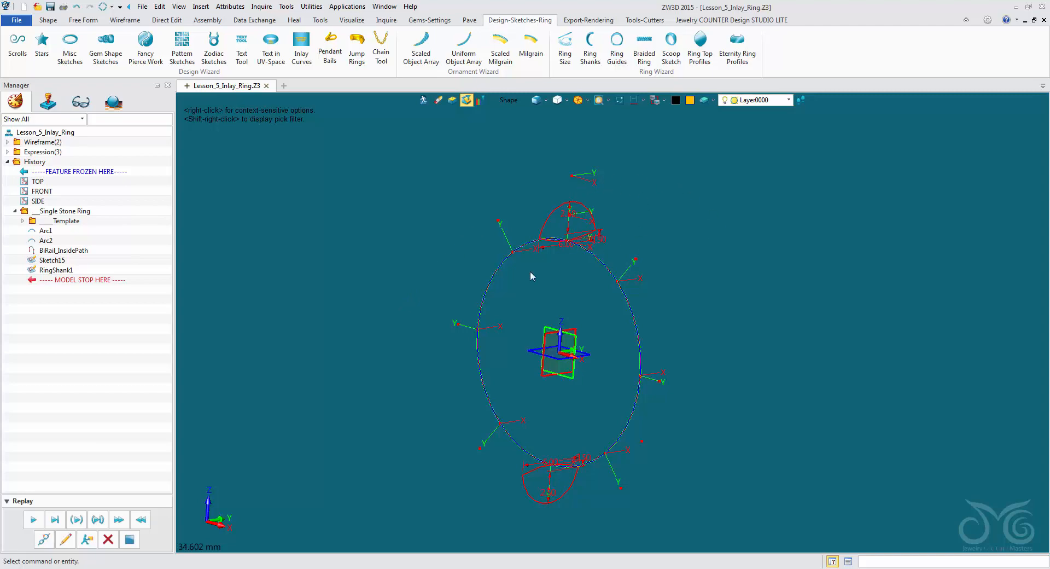
scroll(563, 267, up, 4)
middle_drag(563, 267, 530, 305)
scroll(481, 208, up, 1)
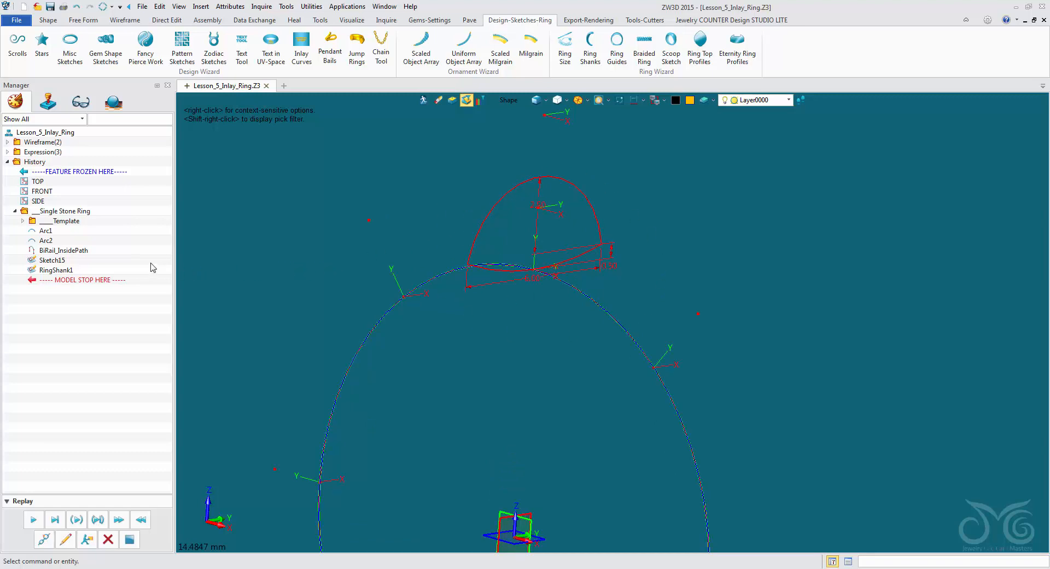
click(62, 261)
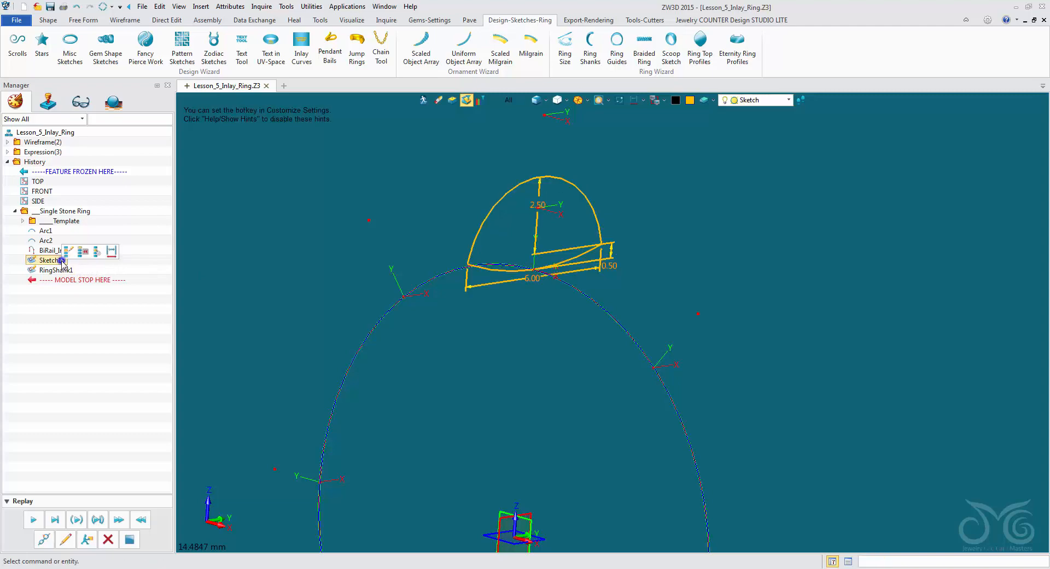
right_click(61, 261)
click(112, 253)
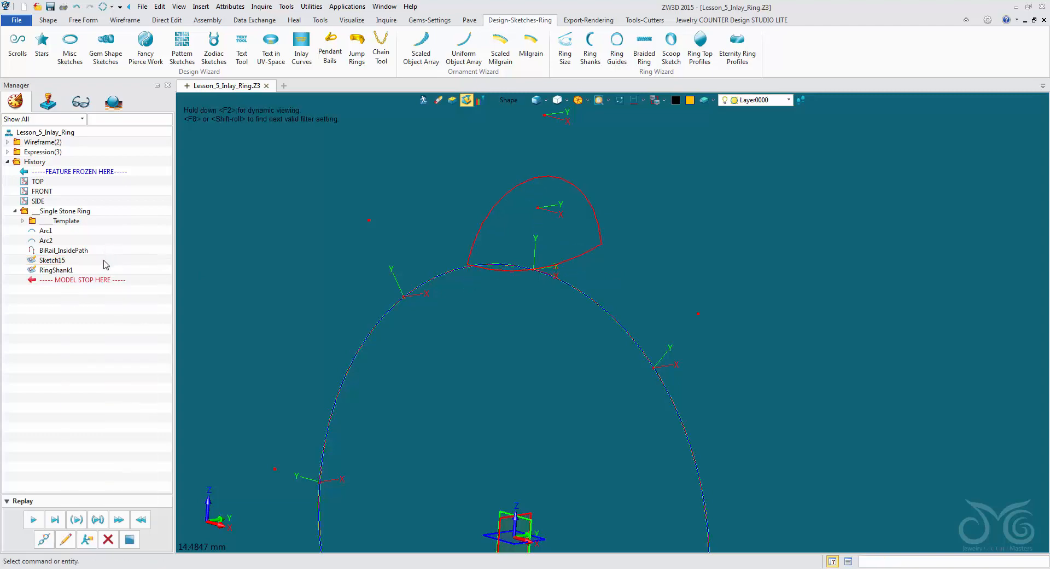
right_click(58, 262)
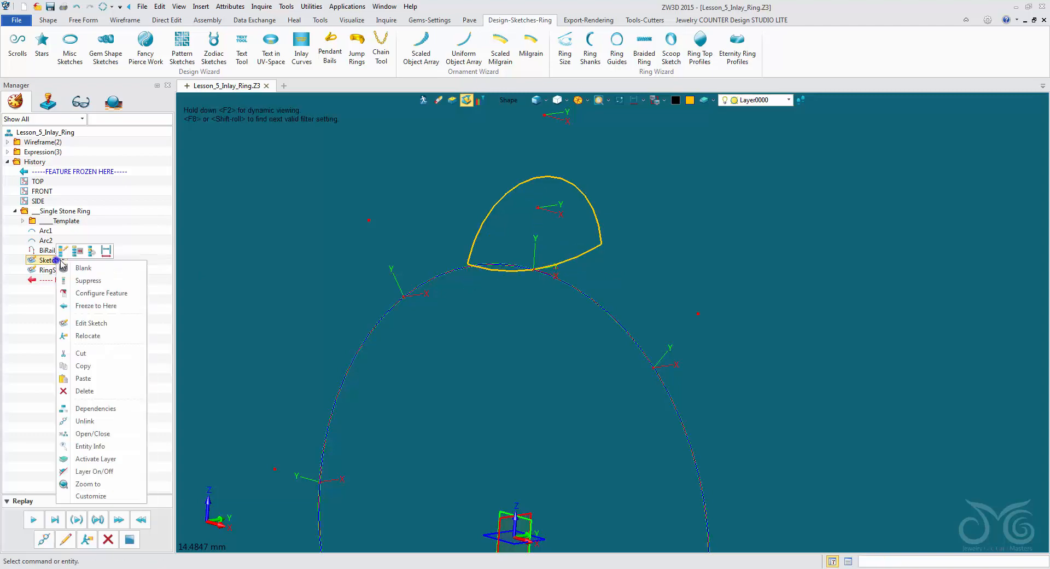
click(106, 252)
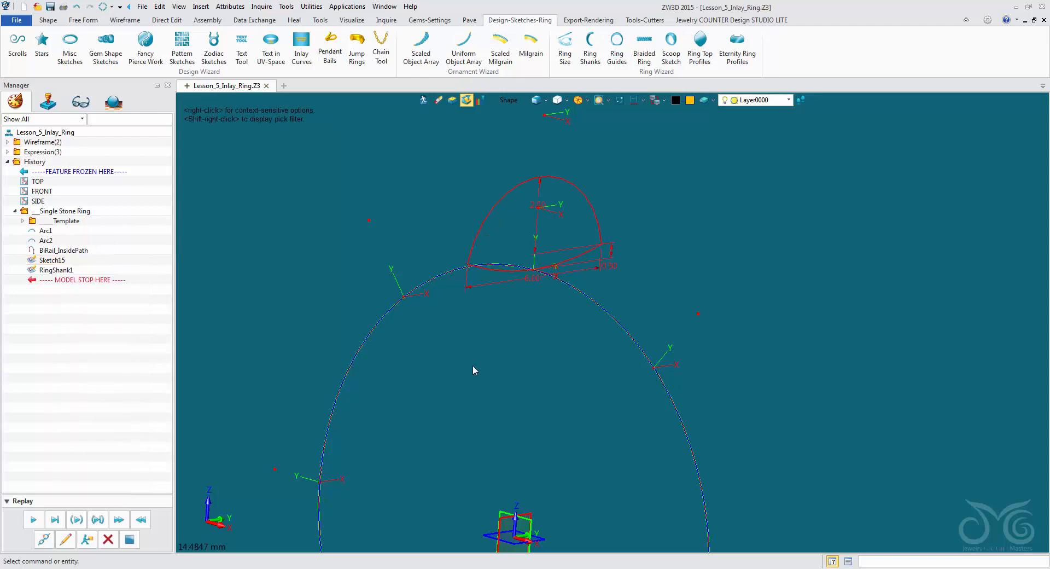
- Limit the pick filter to Dimension and set the height of the upper half-round profile to 1.5 mm
click(513, 104)
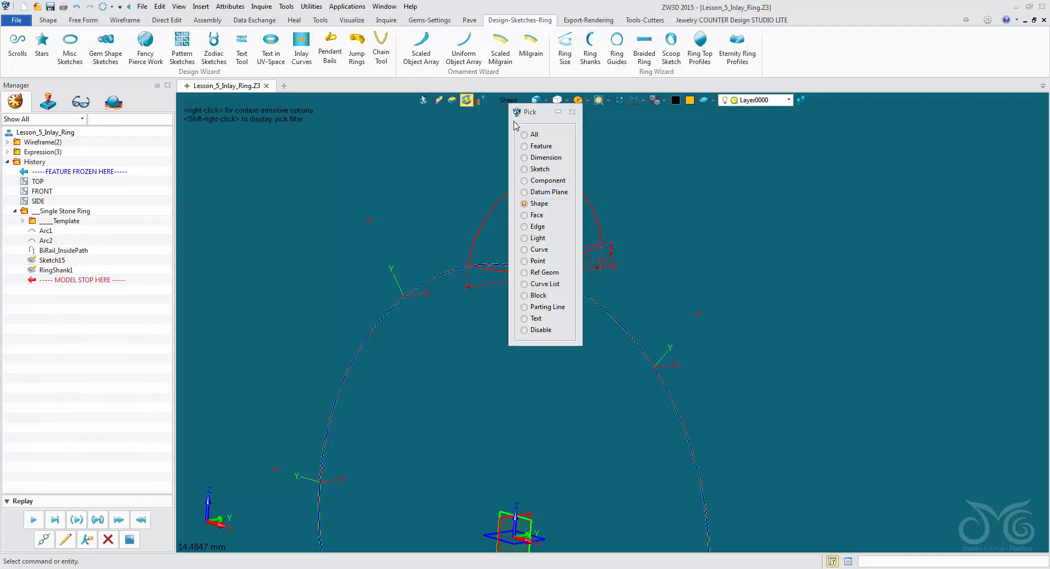
click(532, 162)
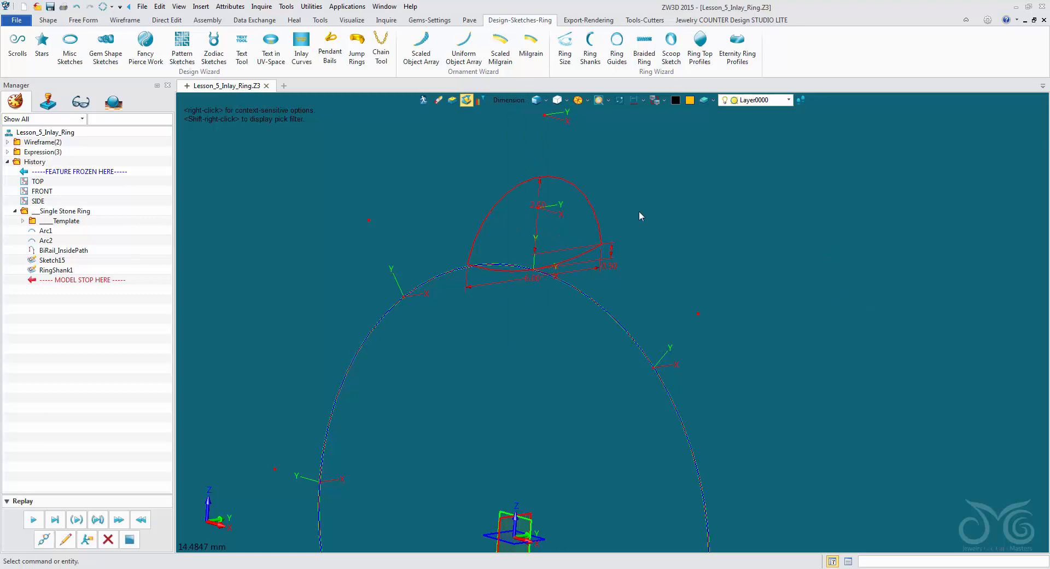
right_click(541, 206)
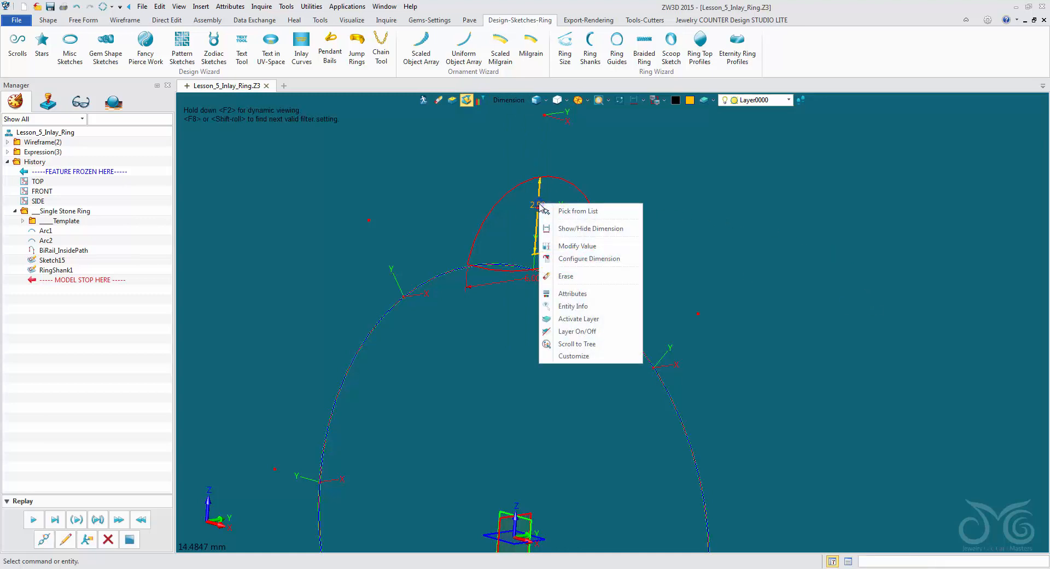
click(577, 245)
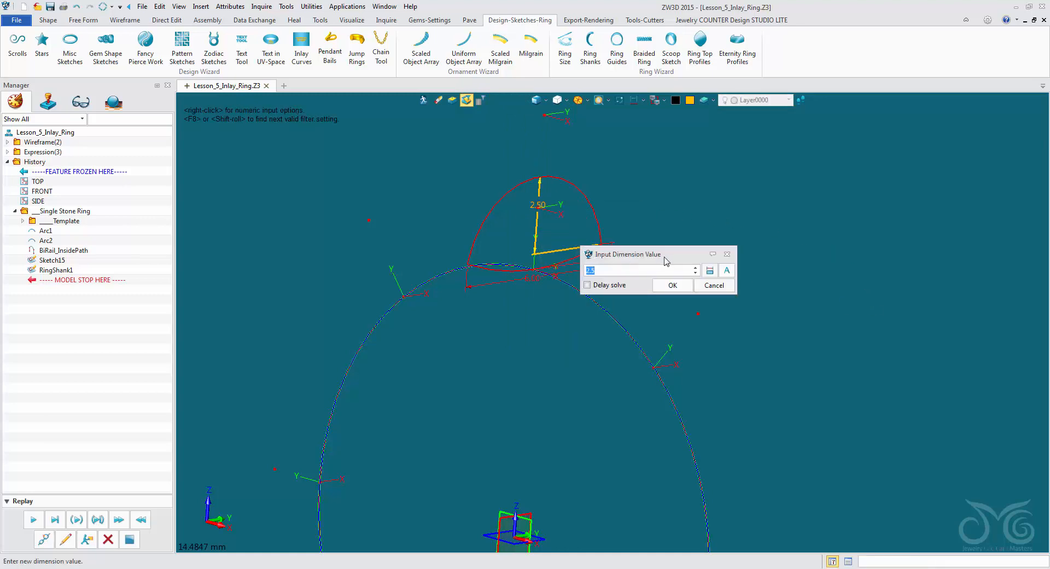
text(1.5)
click(671, 285)
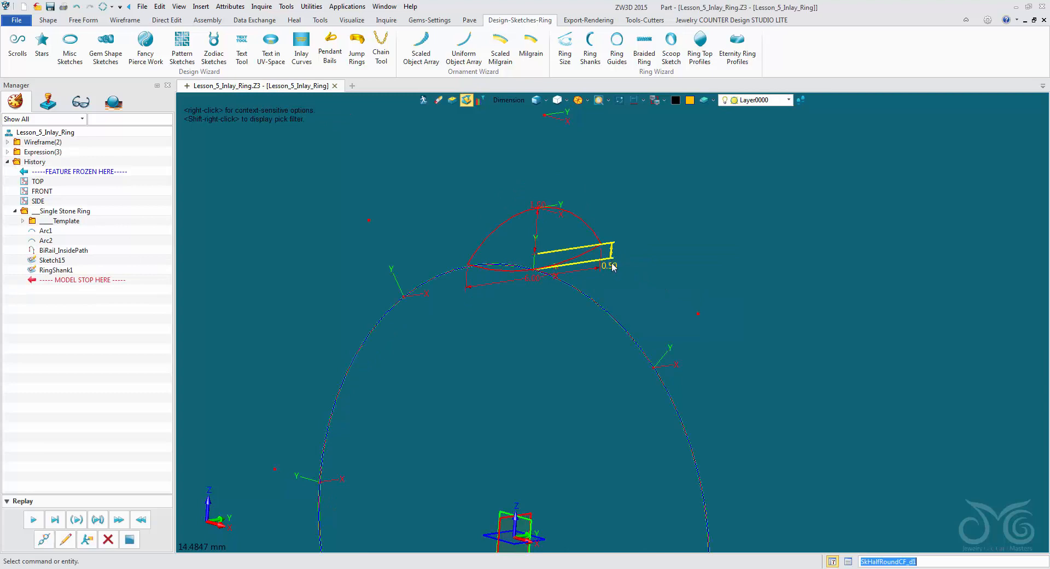
- Set the width of the upper half-round profile to 4 mm
right_click(522, 282)
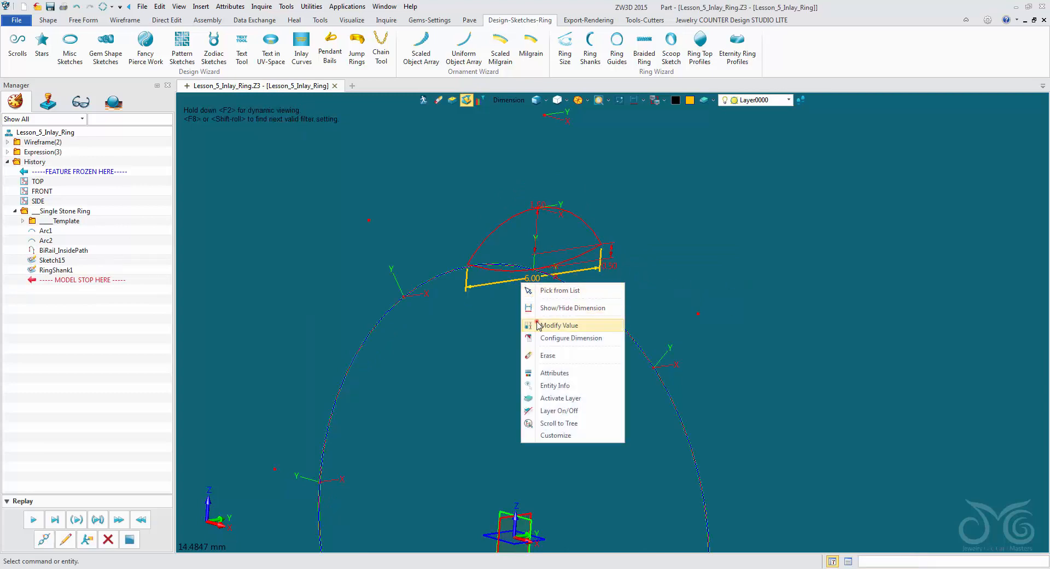
click(558, 325)
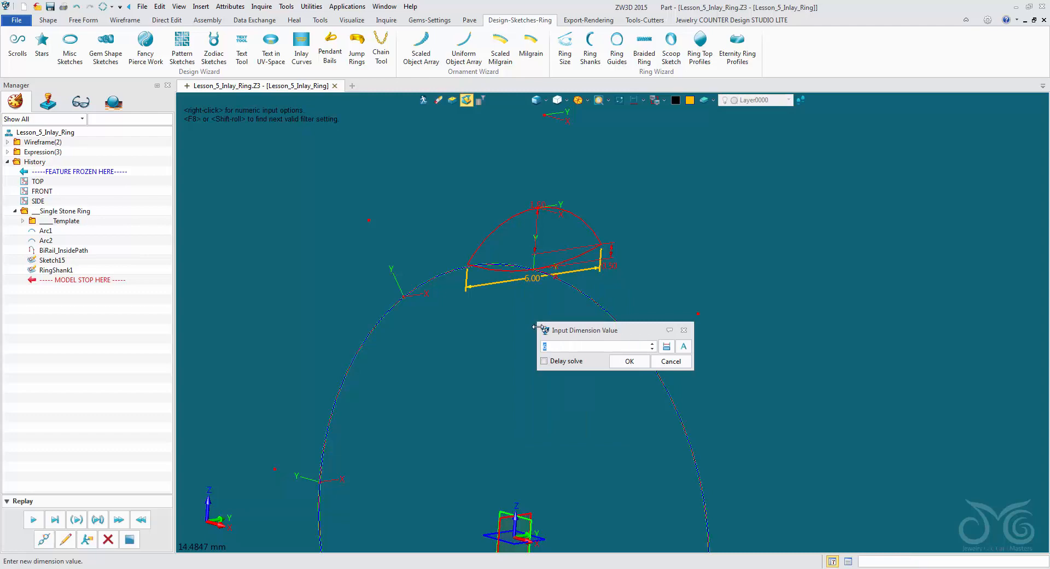
click(628, 360)
- Limit the pick filter to Sketch and open the lower half-round profile sketch, RingShank1, for editing
scroll(605, 370, down, 5)
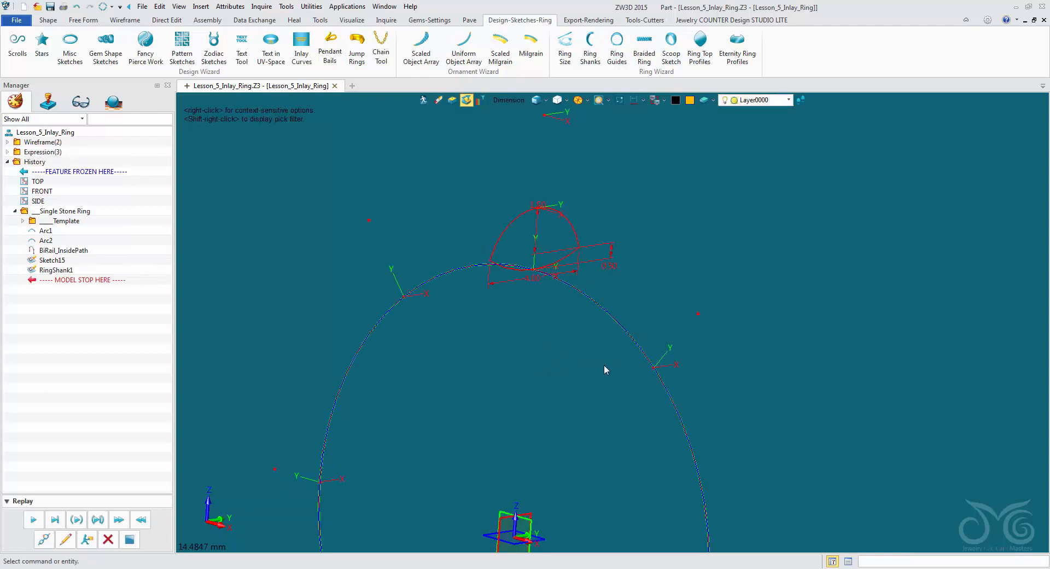
middle_drag(588, 263, 587, 243)
mouse_move(590, 411)
middle_down()
mouse_move(568, 312)
mouse_move(570, 257)
middle_up()
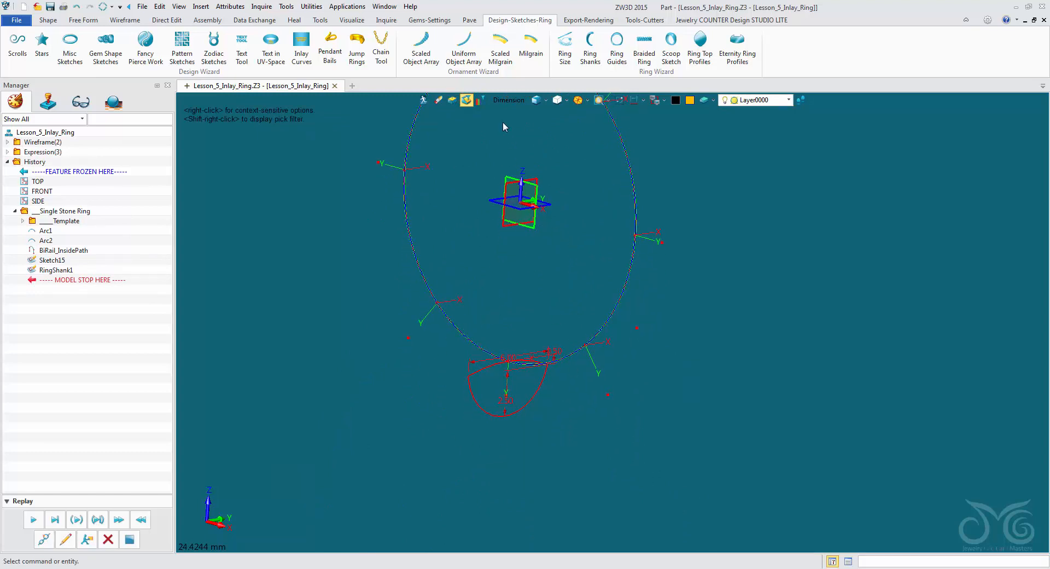
click(505, 102)
click(527, 168)
click(483, 366)
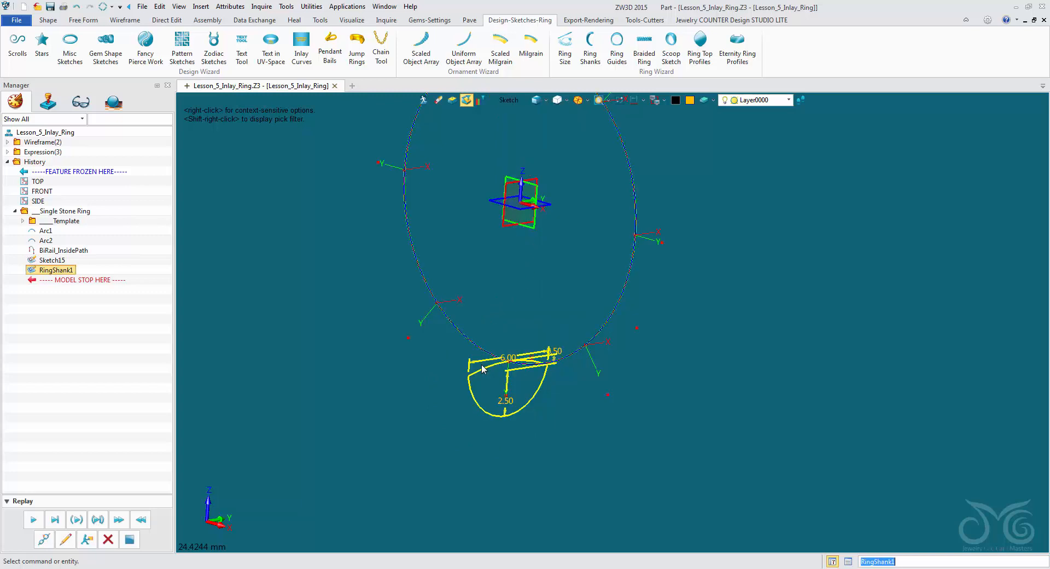
click(483, 368)
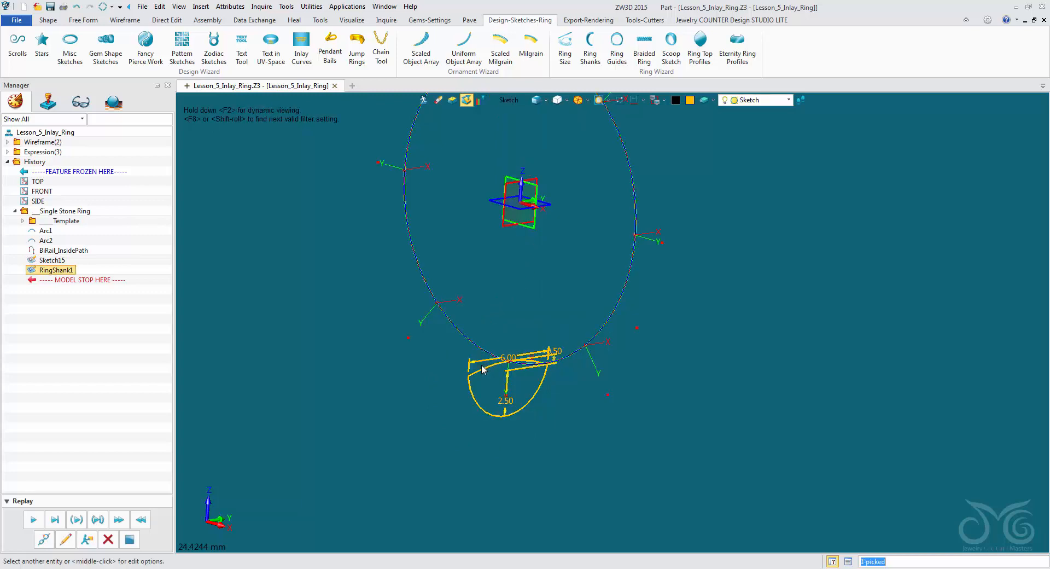
middle_click(483, 370)
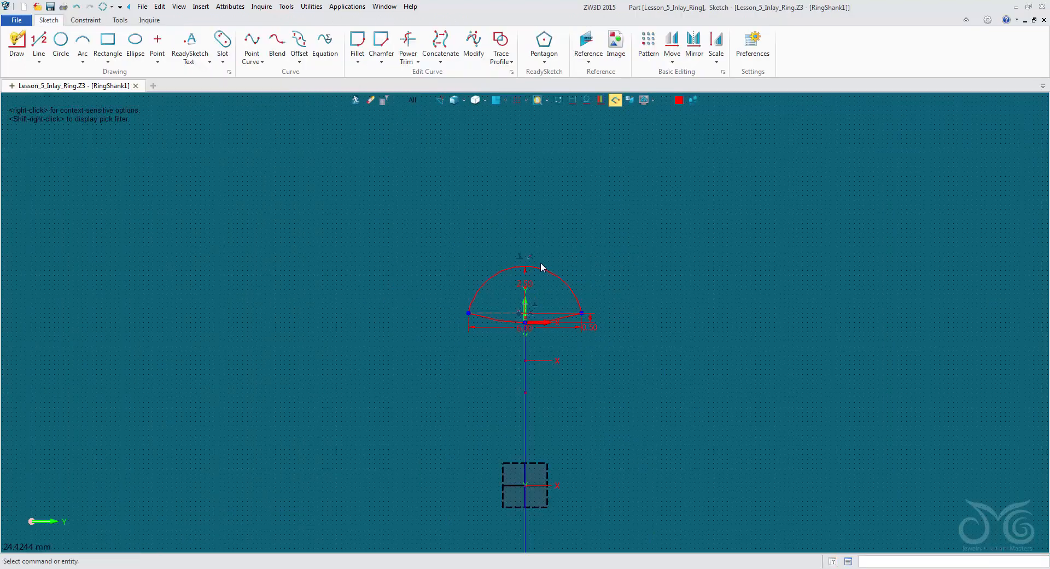
- Set the height of the lower half-round profile to 1.5 mm
scroll(533, 295, up, 5)
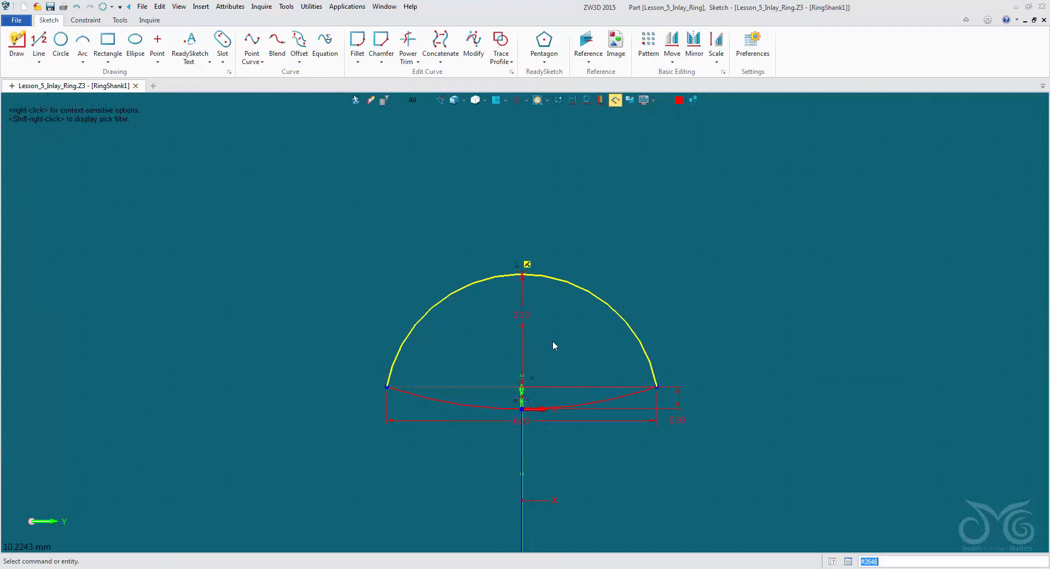
scroll(536, 299, up, 1)
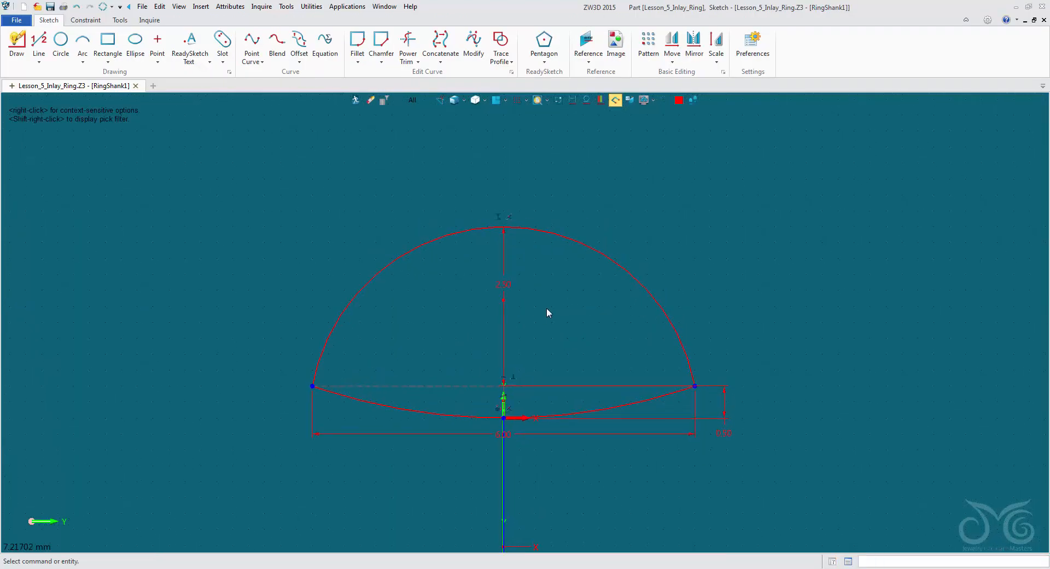
double_click(514, 283)
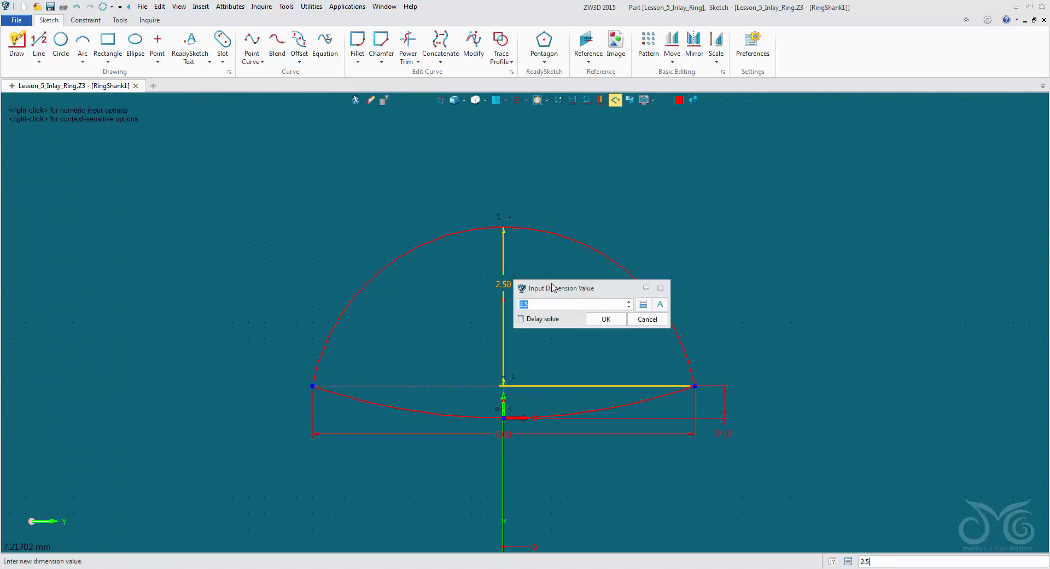
text(1.5)
click(601, 319)
- Set the width of the lower half-round profile to 3 mm and exit the sketch
right_click(595, 435)
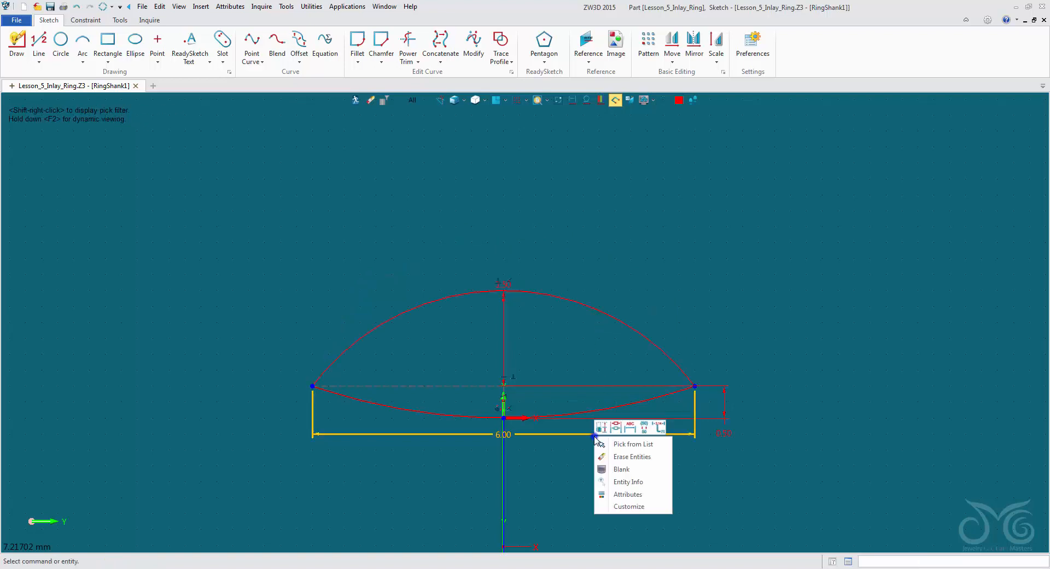
click(602, 430)
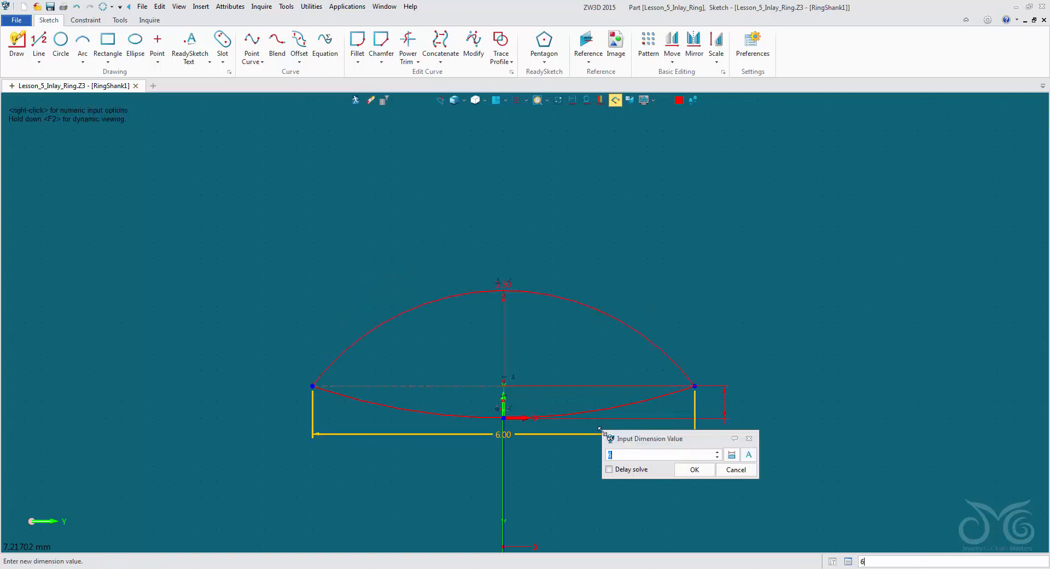
text(3)
click(695, 470)
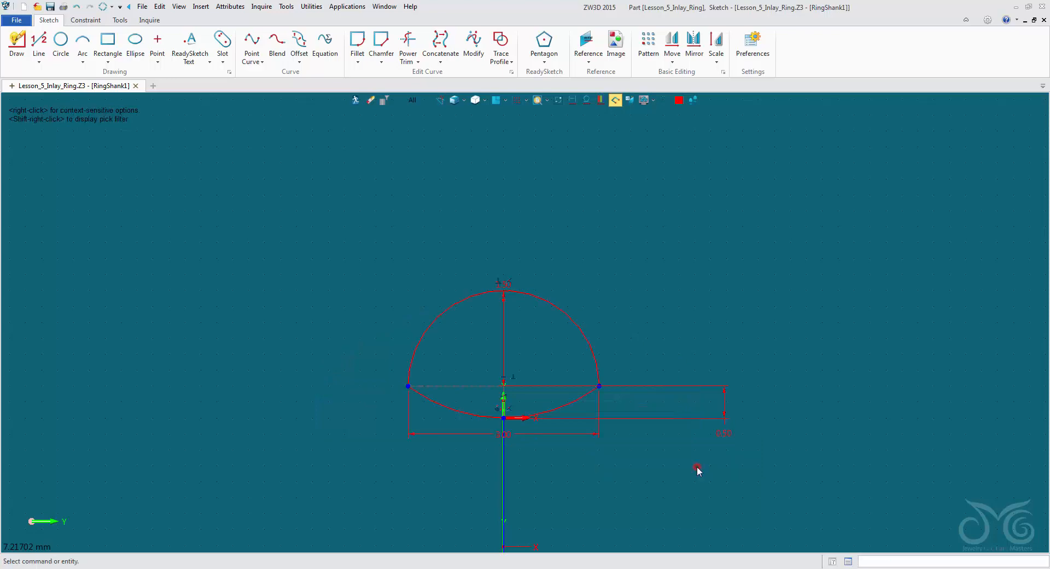
click(356, 100)
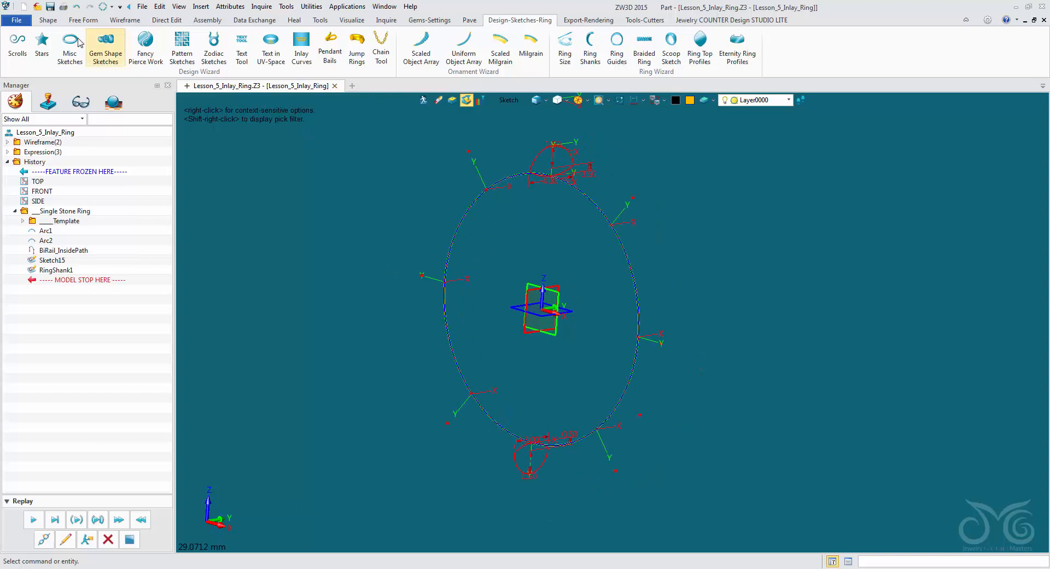
- Start a Drive Curve Loft and pick one half arc of the ring circle as its drive curve
click(48, 20)
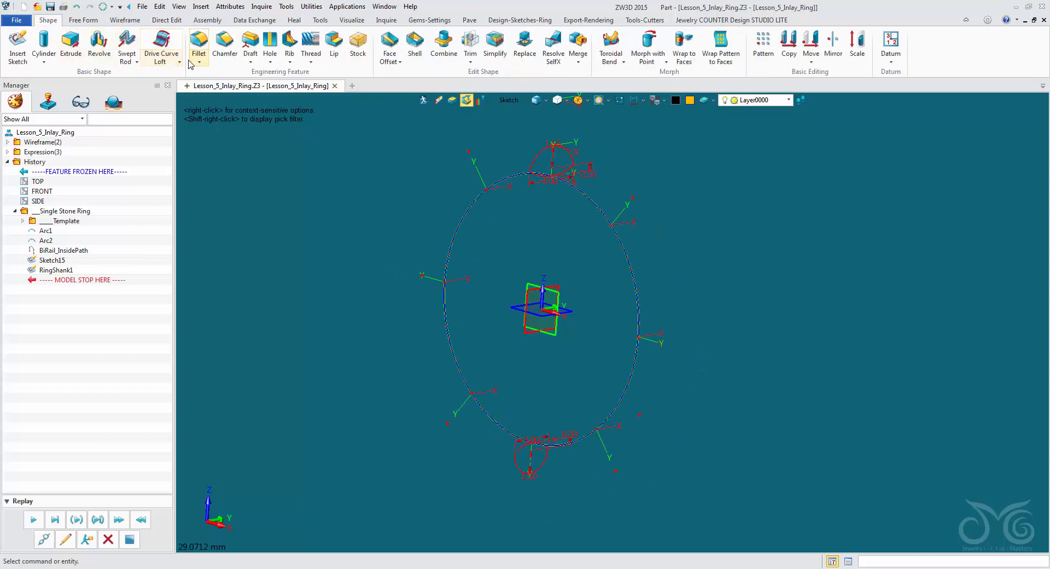
click(462, 230)
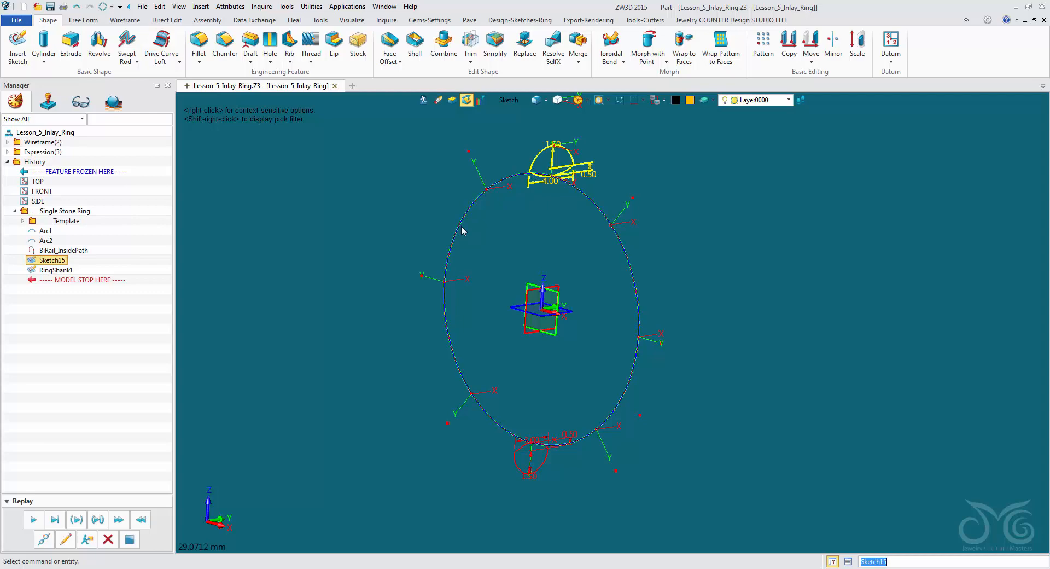
click(511, 497)
click(165, 50)
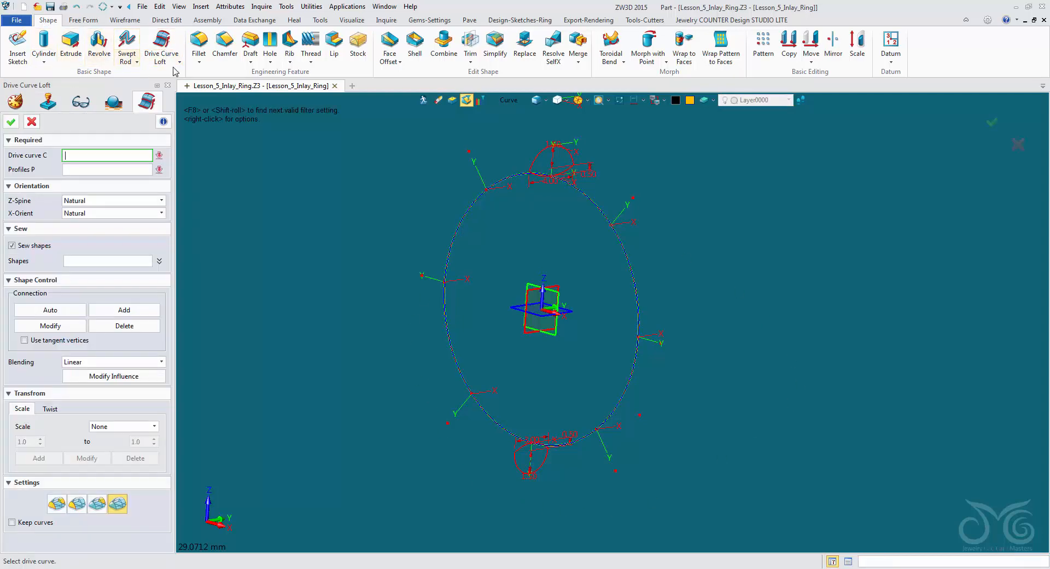
click(175, 64)
click(175, 64)
click(573, 203)
mouse_move(536, 223)
right_down()
mouse_move(550, 239)
mouse_move(538, 213)
right_up()
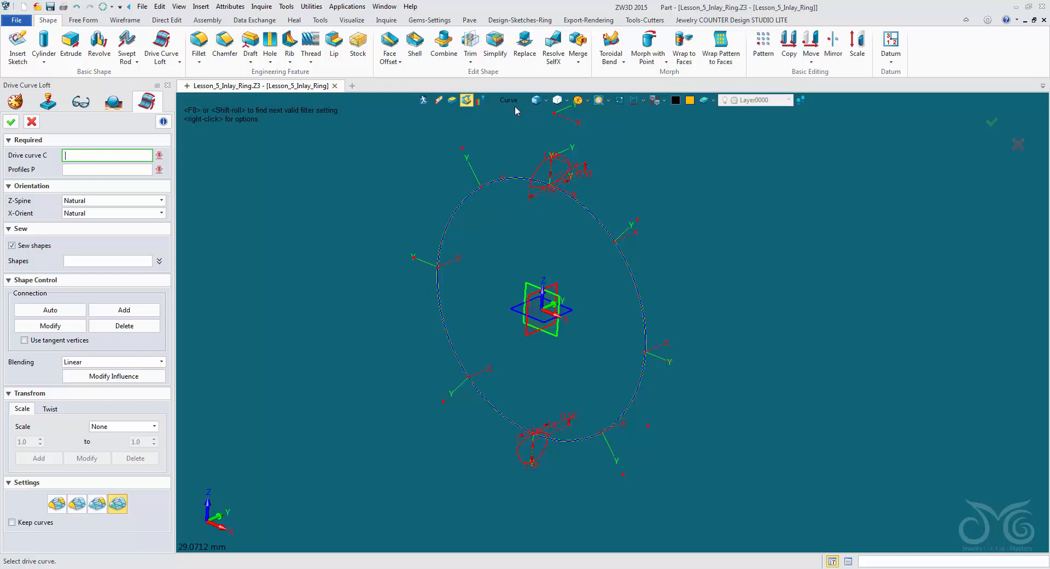
click(508, 176)
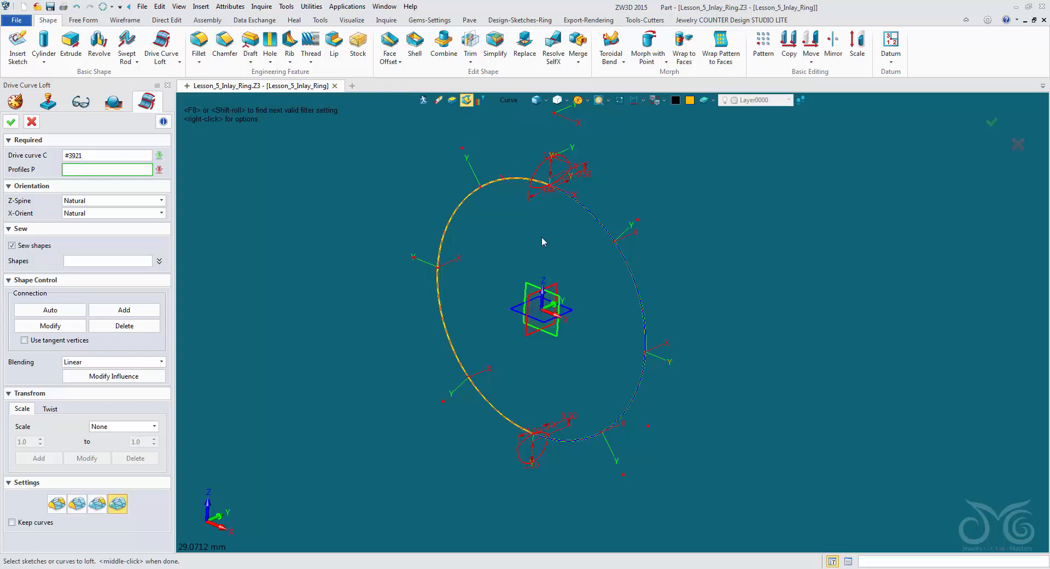
- Limit the pick filter to Sketch and pick the upper and lower half-round sketches as the loft profiles
click(510, 102)
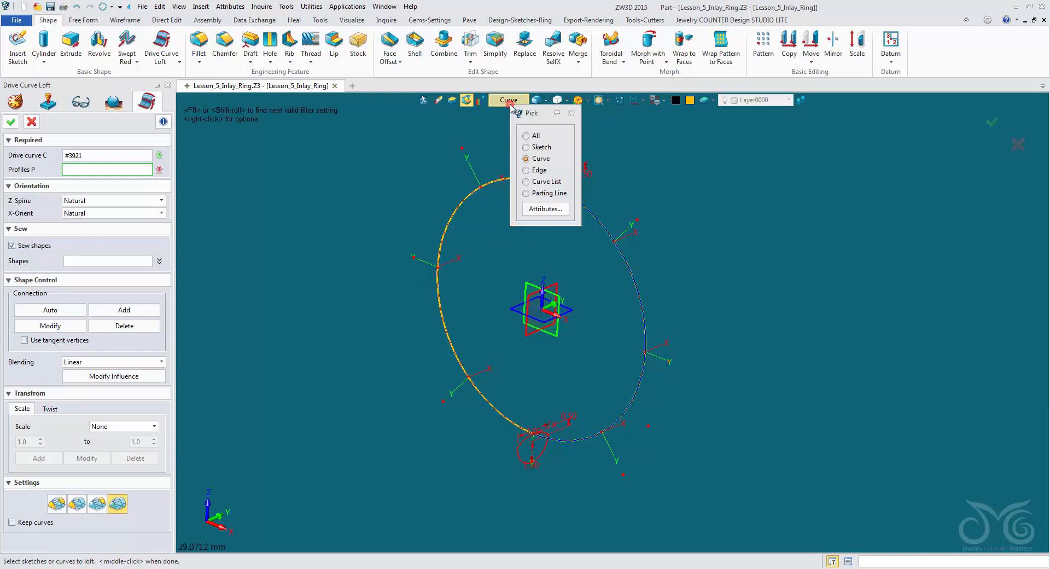
click(526, 147)
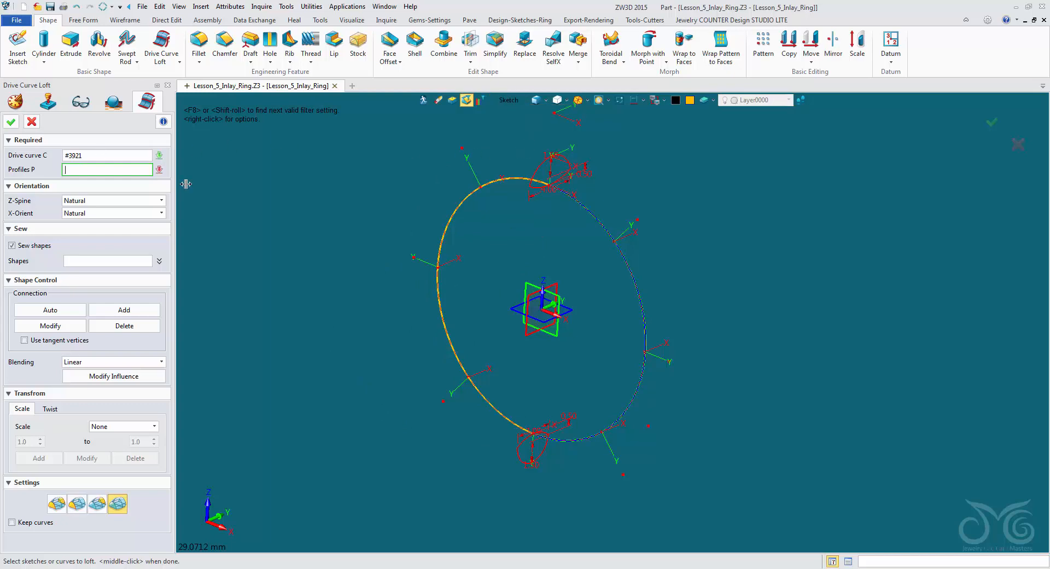
click(533, 199)
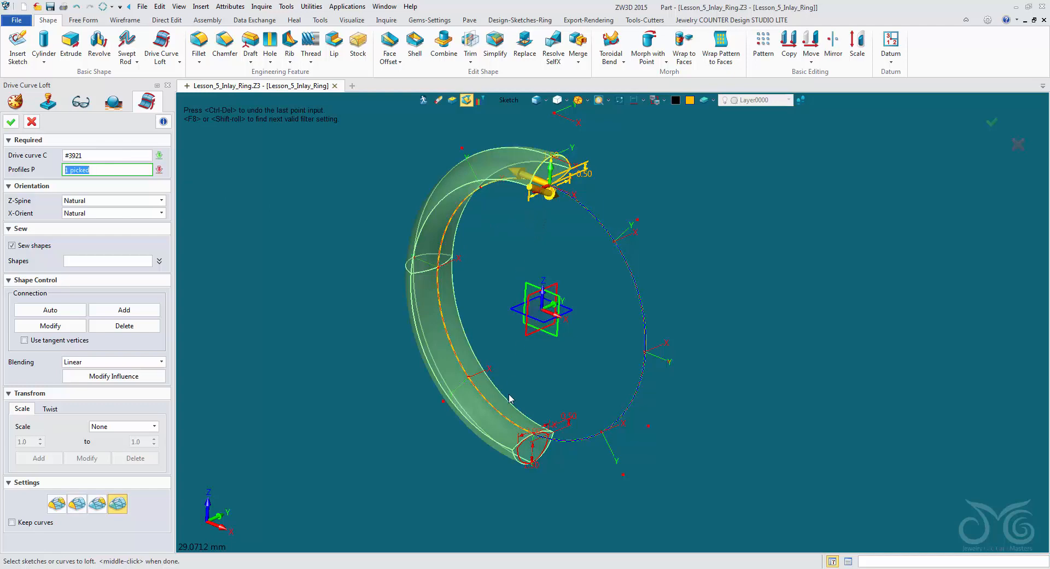
click(520, 443)
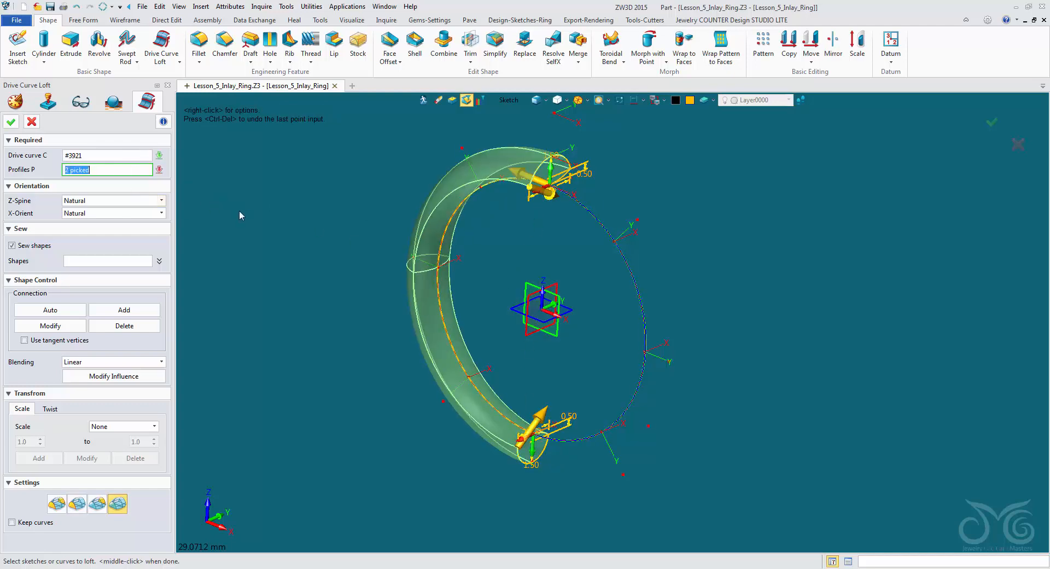
- Replace the loft's half-arc drive curve with the full ring sketch
mouse_move(239, 212)
right_down()
mouse_move(264, 218)
mouse_move(255, 214)
right_up()
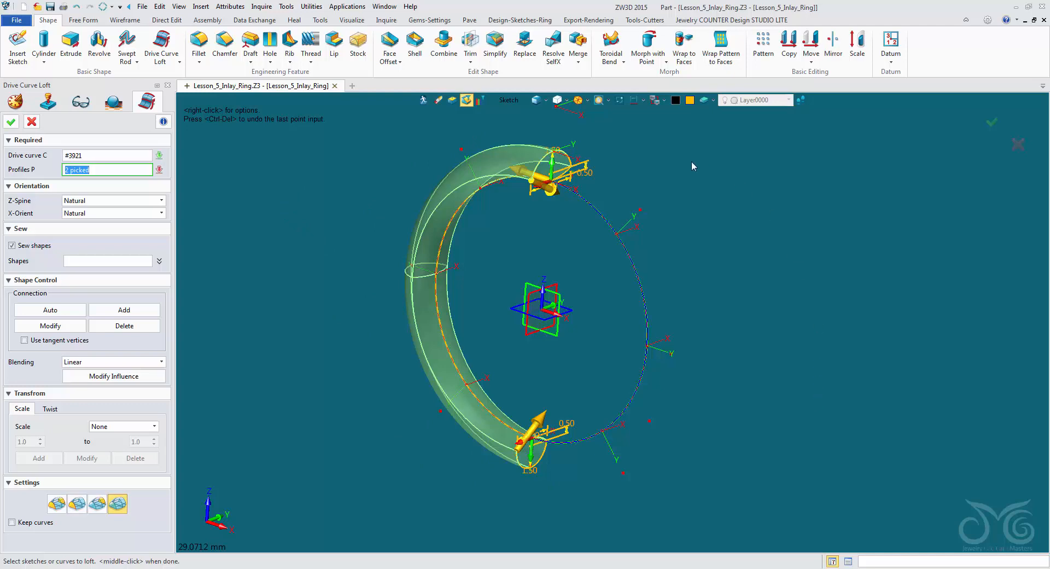
click(98, 156)
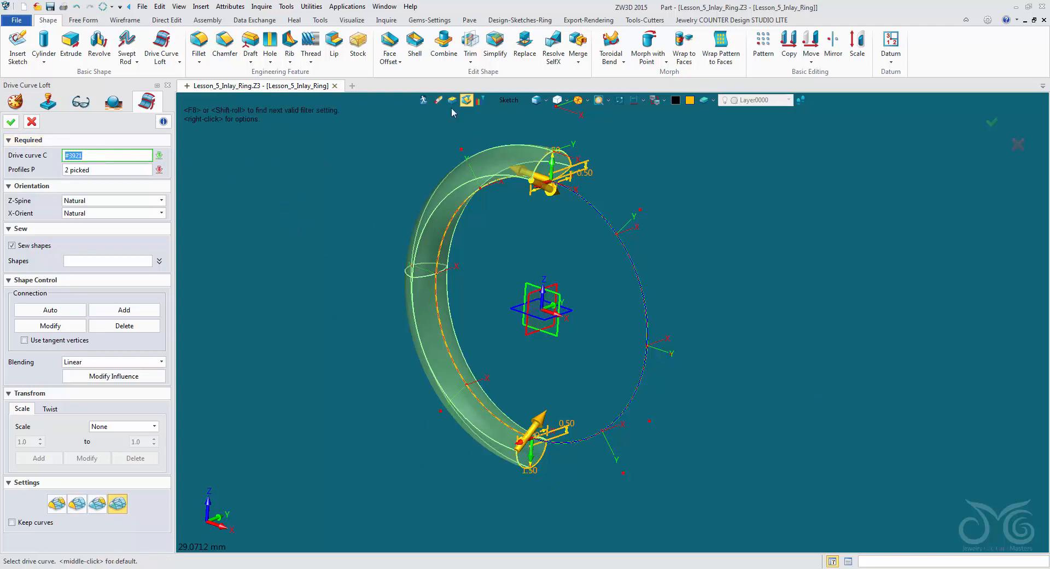
key(Delete)
click(571, 198)
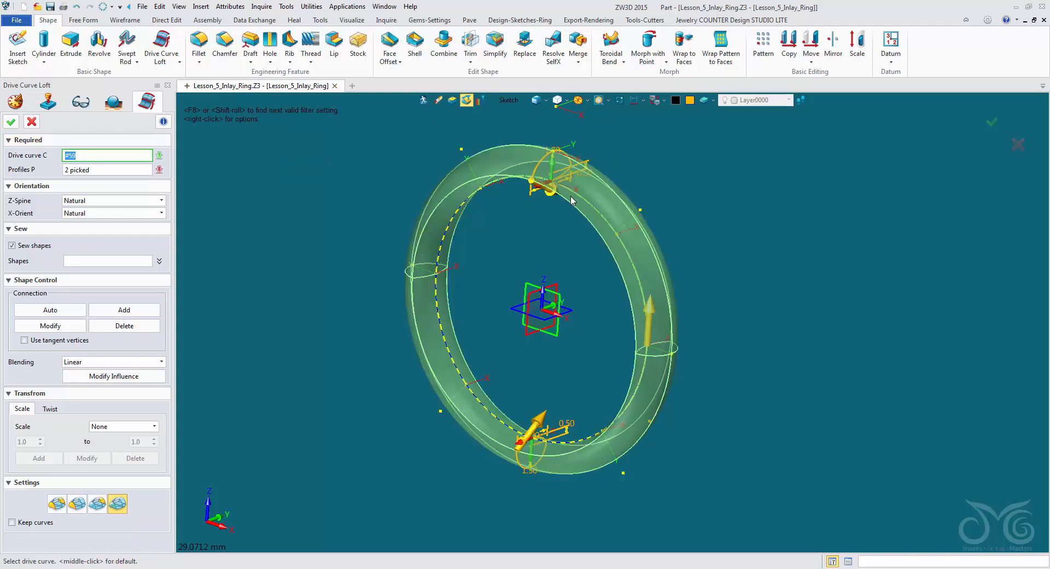
- Clear the drive curve, change the pick filter to Curve List, and pick the ring circle as the drive curve
key(Delete)
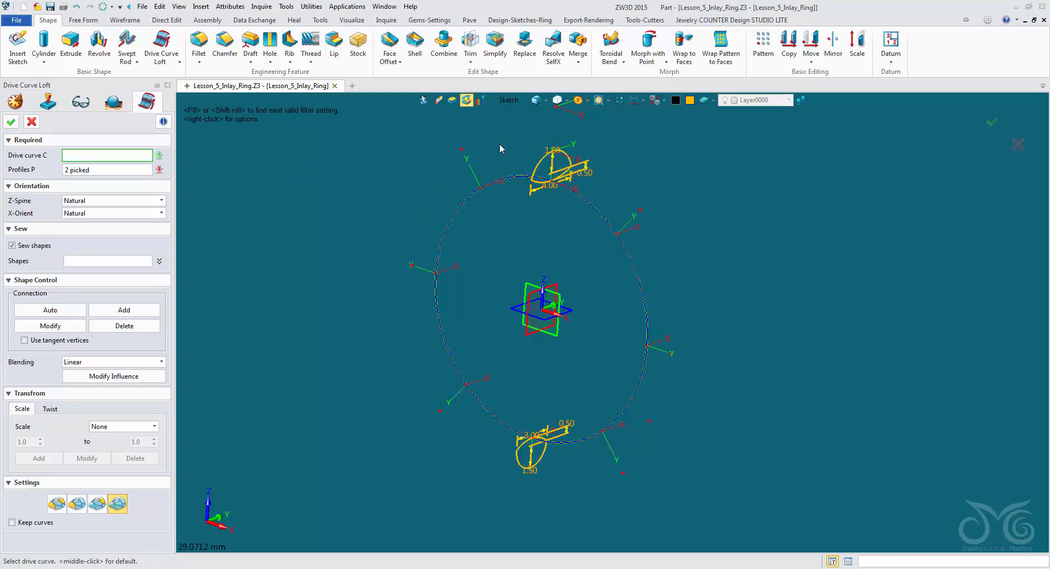
click(509, 103)
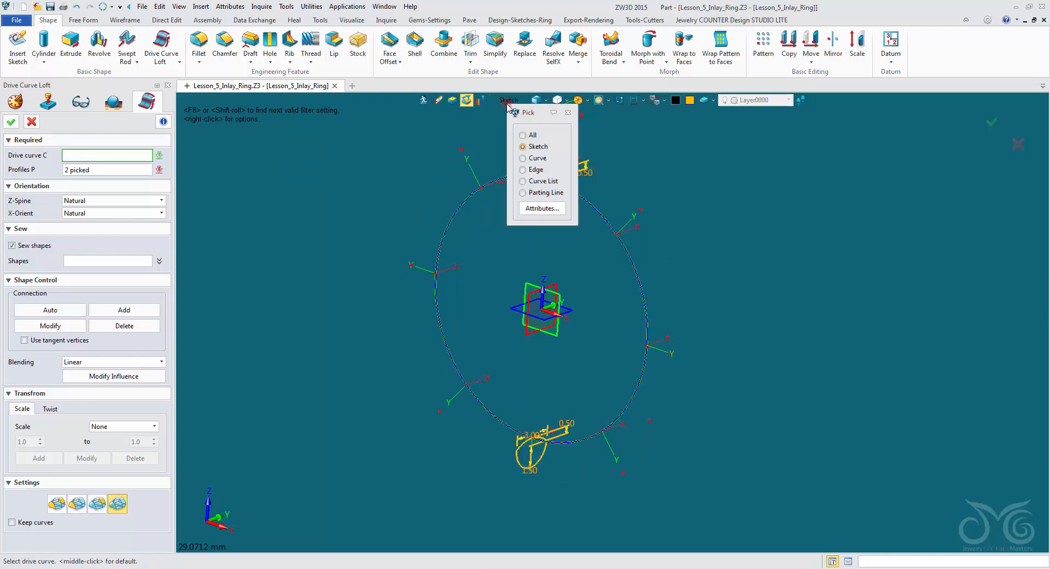
click(543, 180)
click(531, 181)
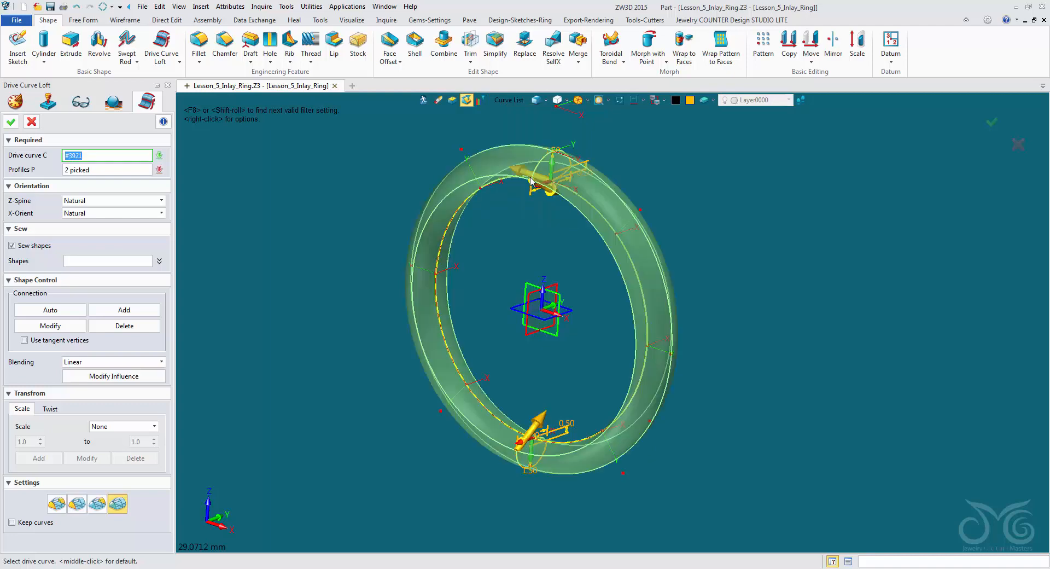
- Clear the Curve List drive curve, limit the pick filter to Sketch, and pick the full ring sketch instead
click(521, 175)
click(521, 176)
click(521, 174)
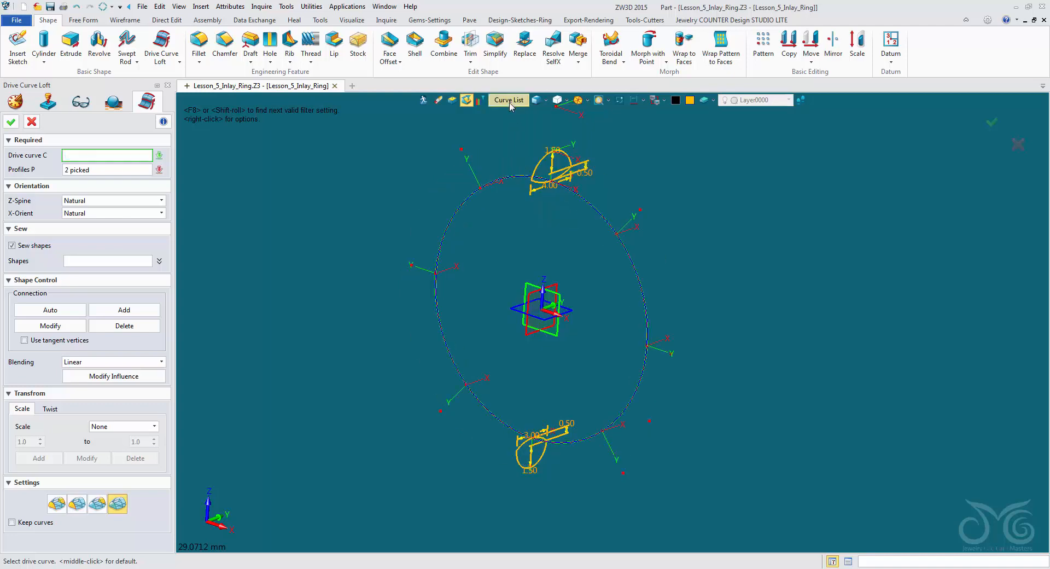
click(510, 104)
click(523, 140)
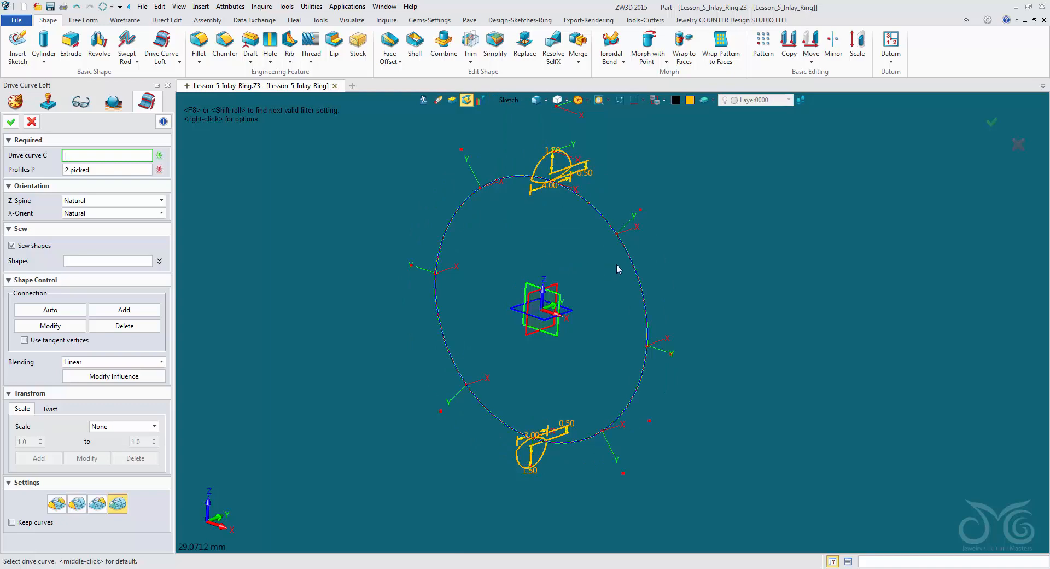
click(630, 265)
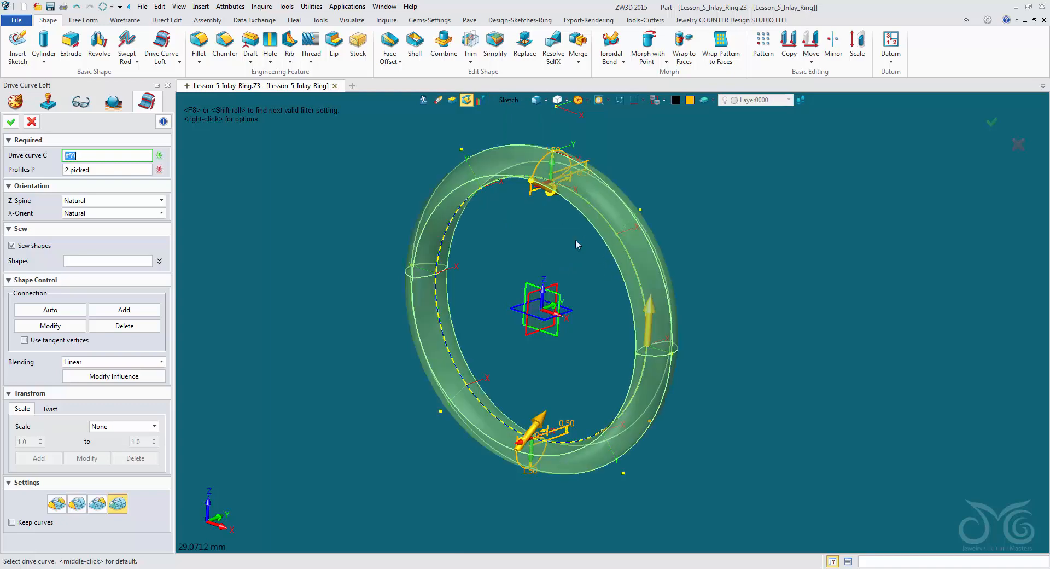
- Clear the sketch drive curve, limit the pick filter to Curve, and pick one half arc of the ring
click(508, 102)
click(525, 157)
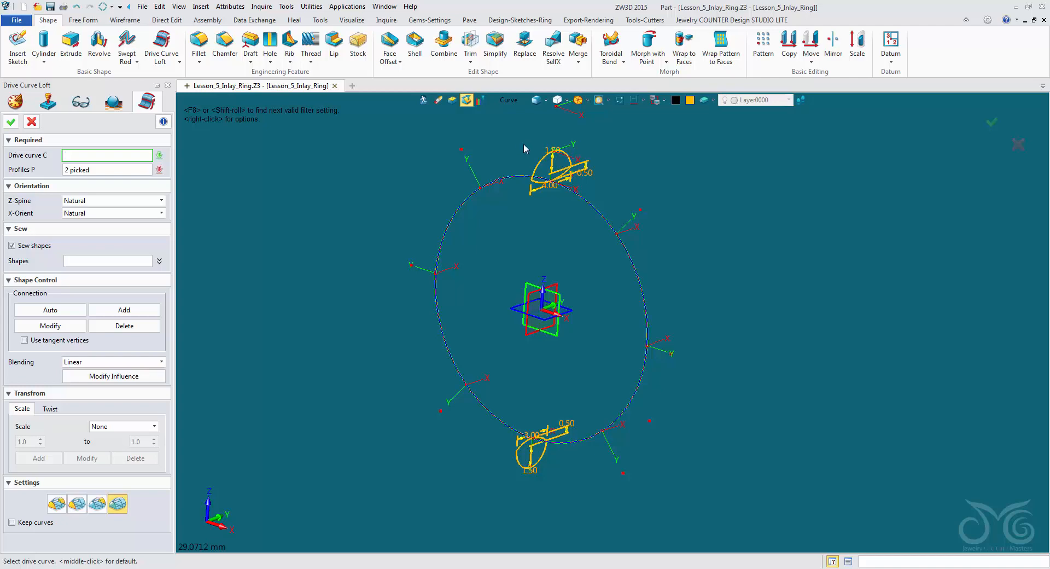
click(518, 176)
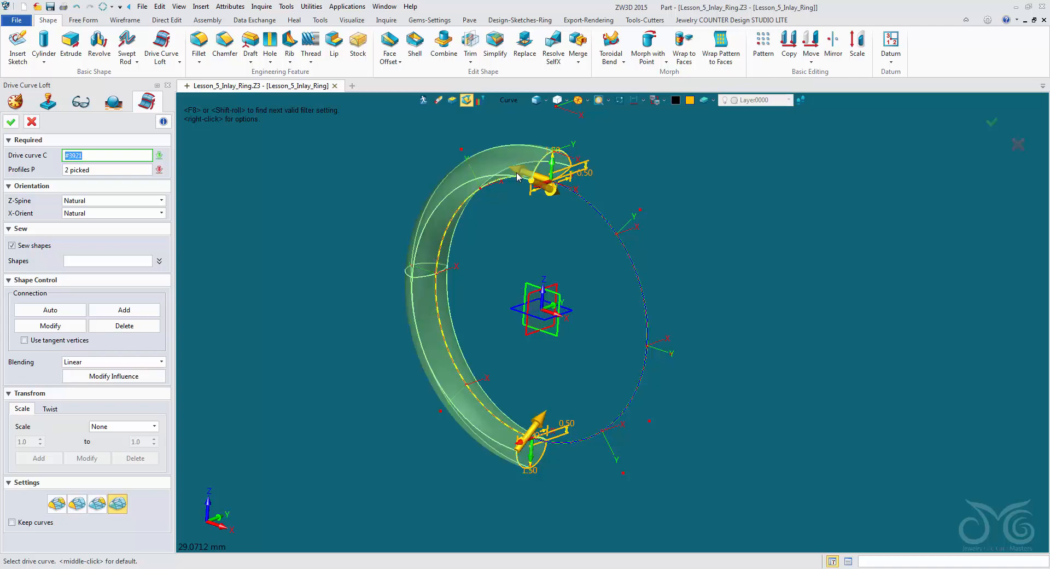
- Replace the loft's half-arc drive curve with the full ring curve, using the Curve List pick filter, and complete the loft
click(518, 176)
click(509, 100)
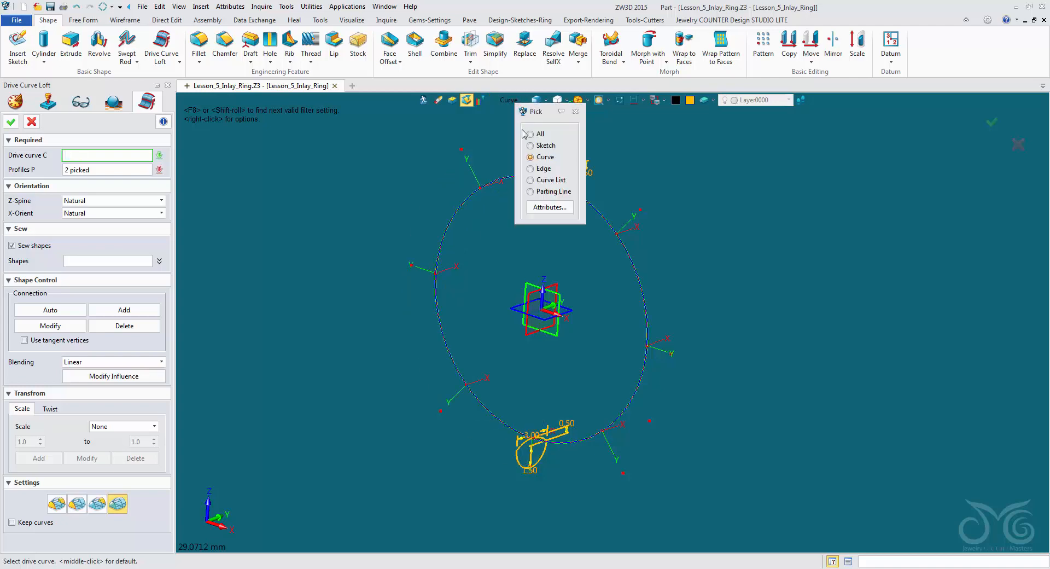
click(530, 179)
click(522, 180)
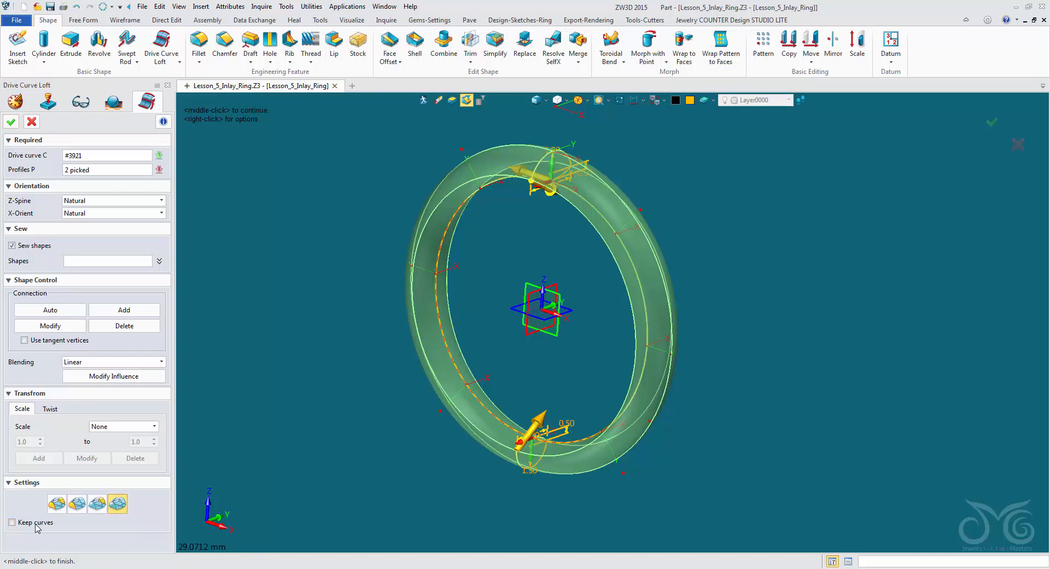
click(12, 121)
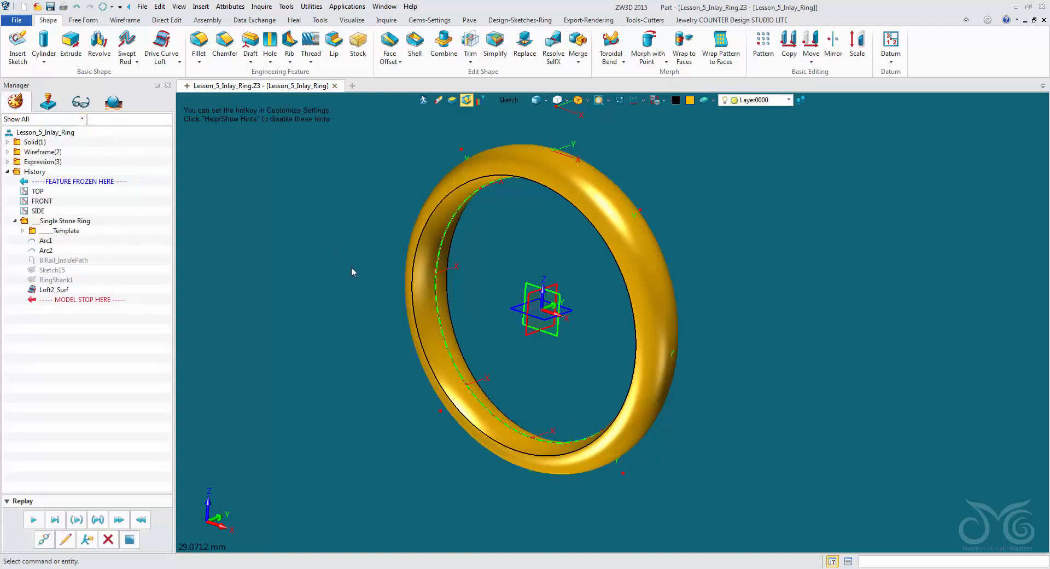
- Inspect the lofted ring from several angles, temporarily showing the template dimensions and construction lines
middle_drag(351, 268, 343, 304)
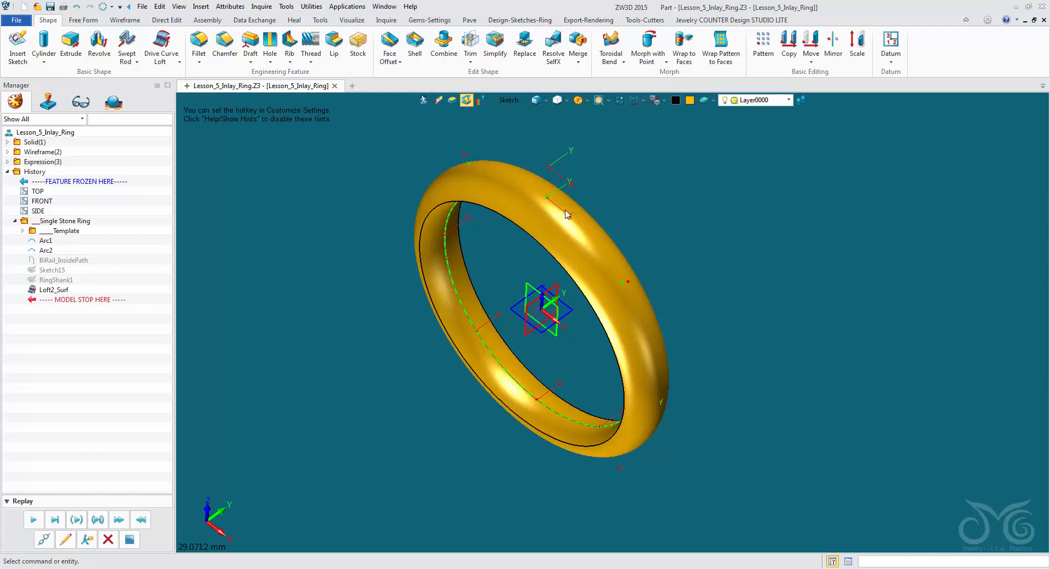
middle_drag(640, 159, 647, 146)
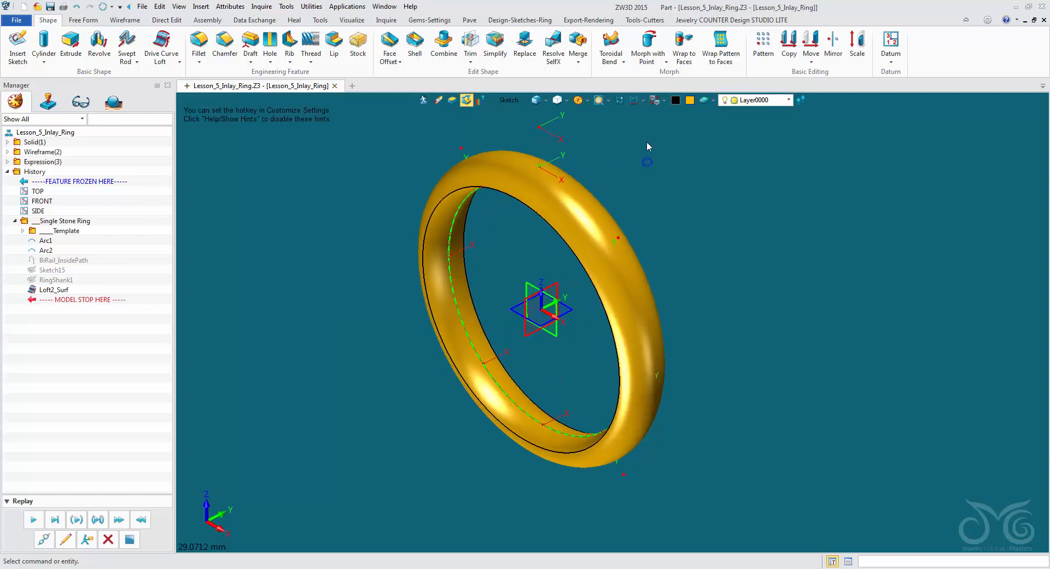
click(634, 101)
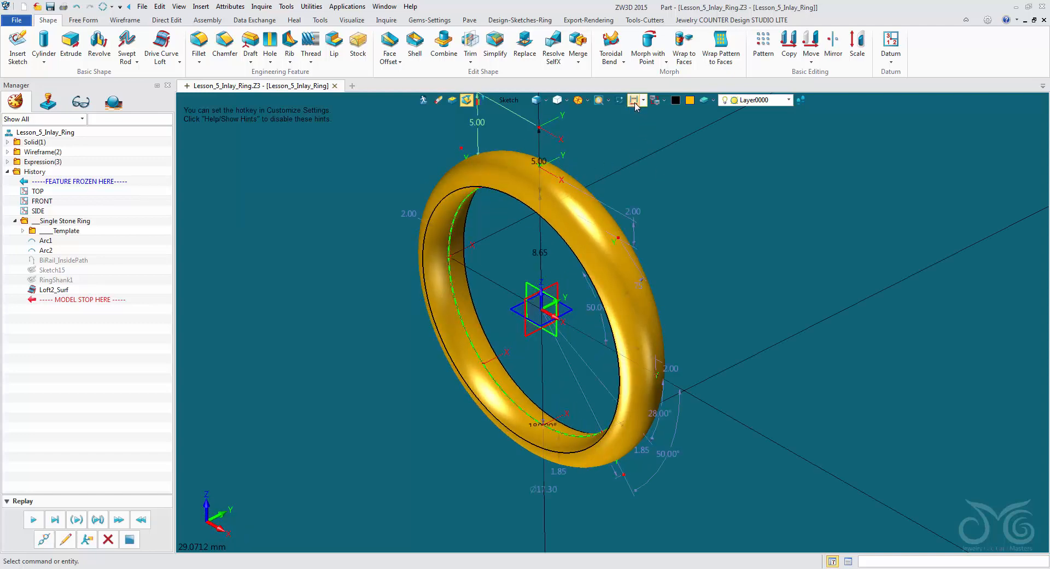
middle_drag(492, 227, 551, 159)
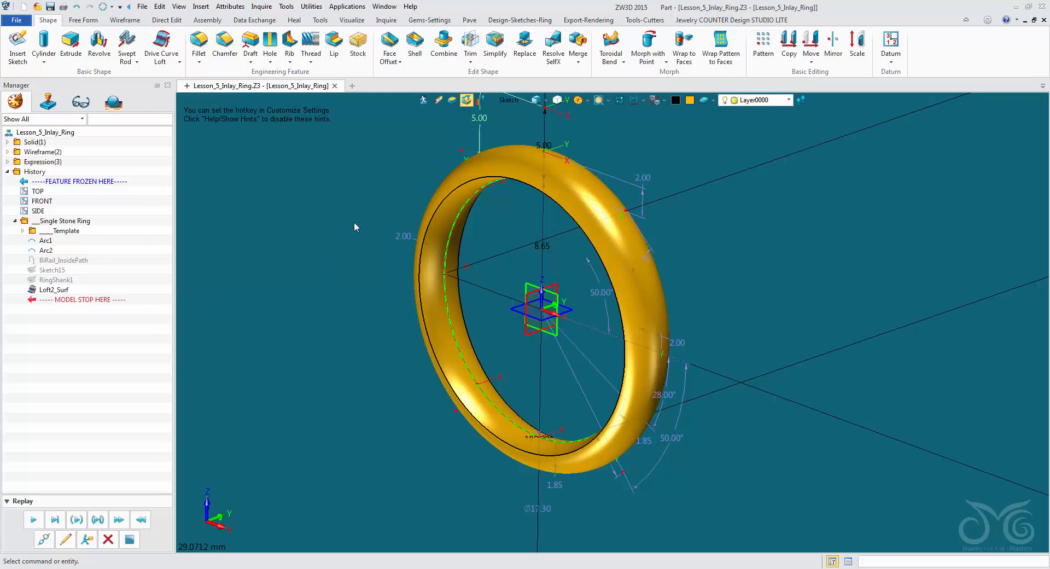
click(635, 102)
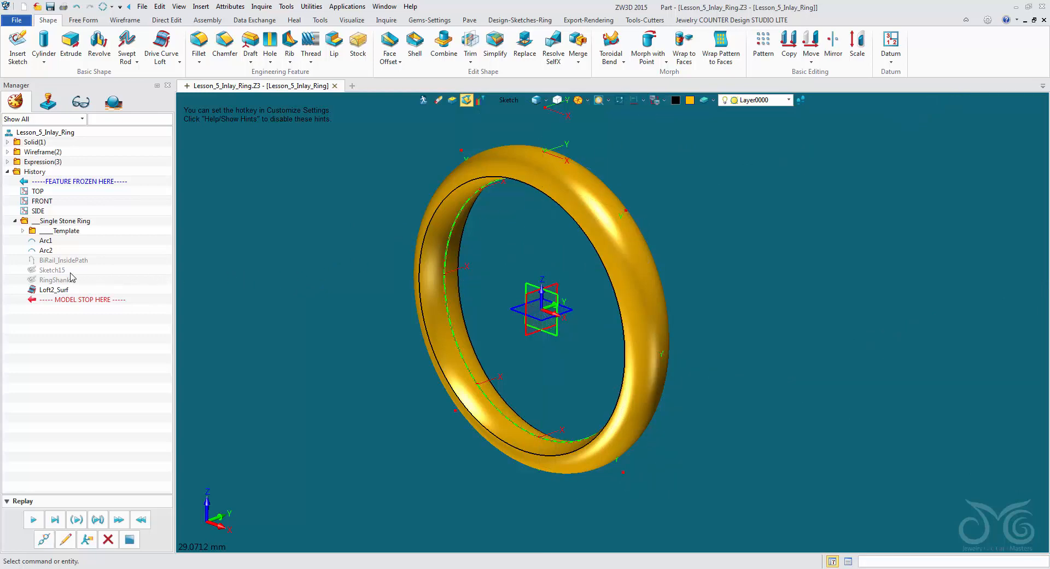
right_click(52, 270)
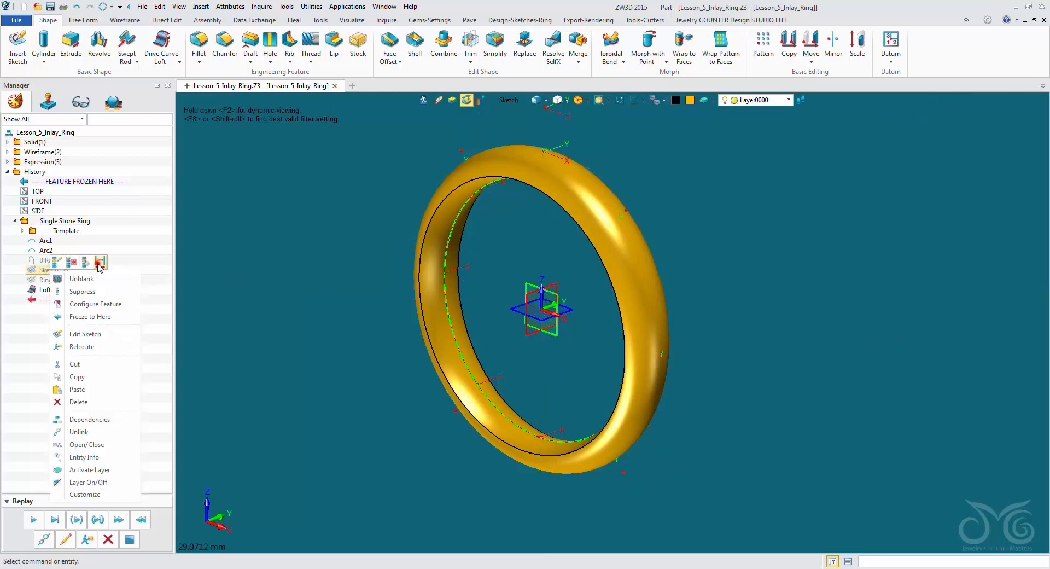
click(82, 279)
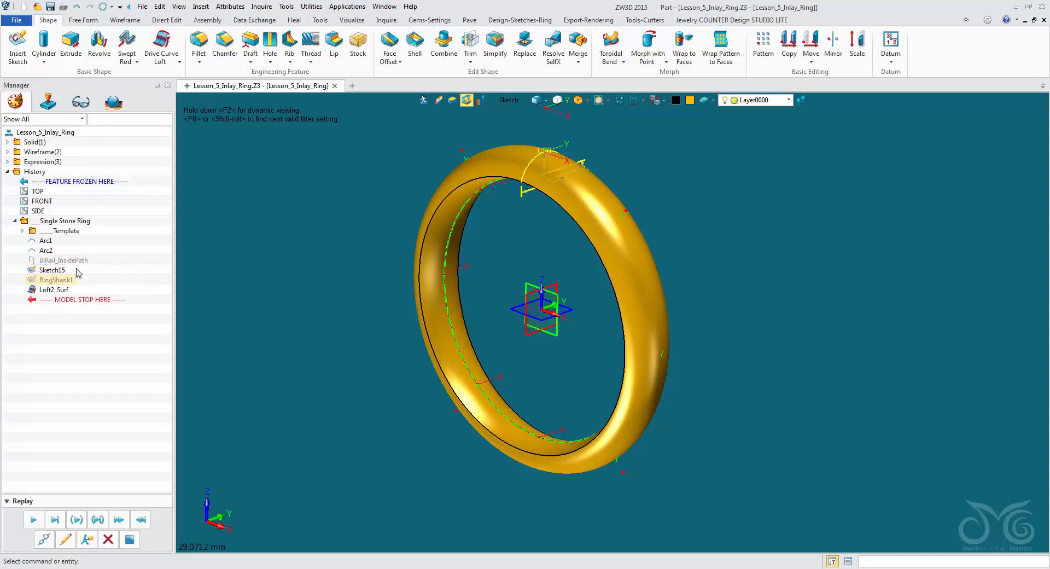
click(76, 7)
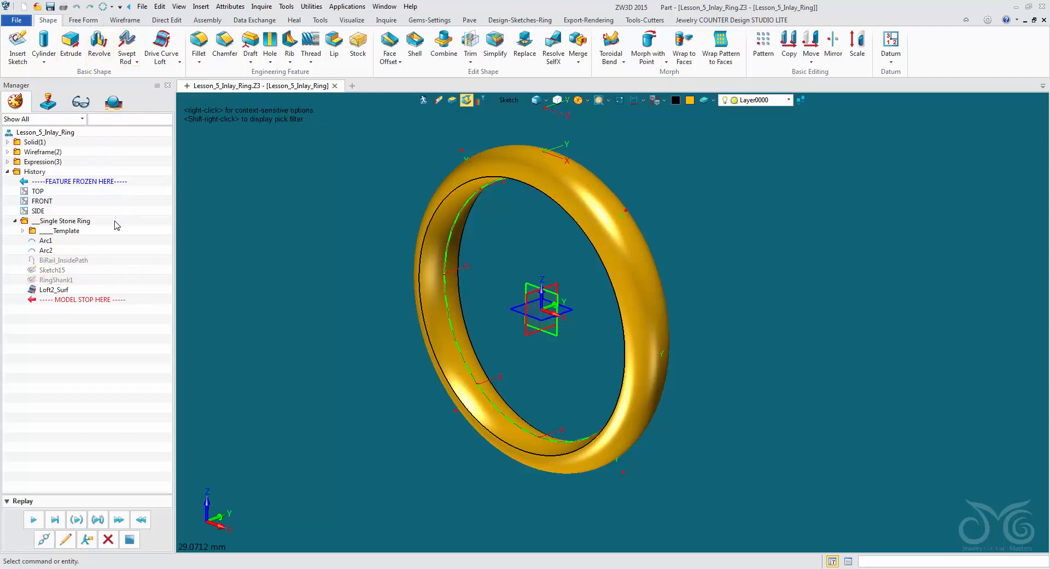
- Expand the dimensions of Sketch15, set SkHalfRoundCF_d0 to 5 mm, and collapse the list again
right_click(53, 272)
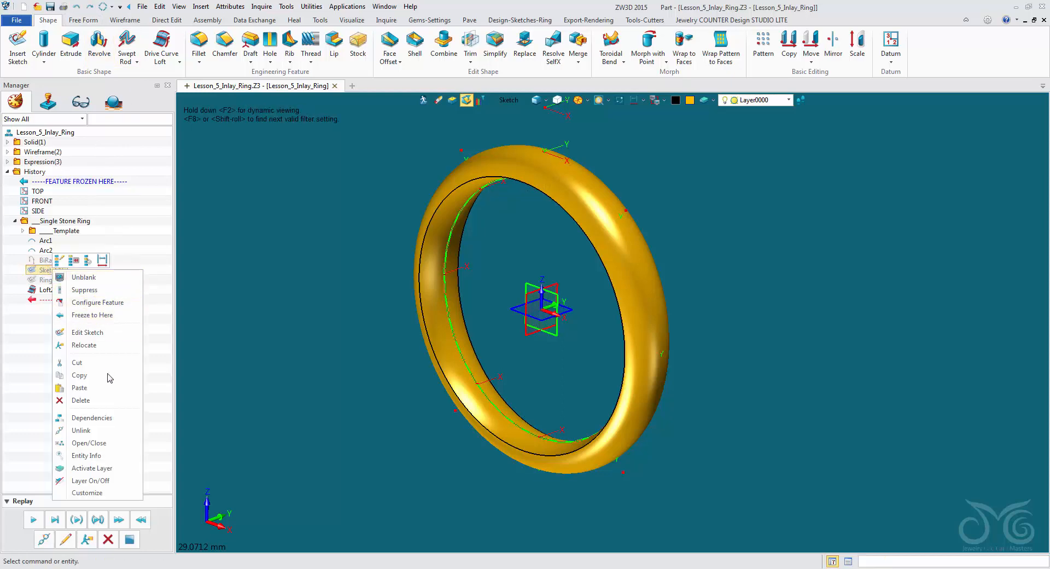
click(67, 443)
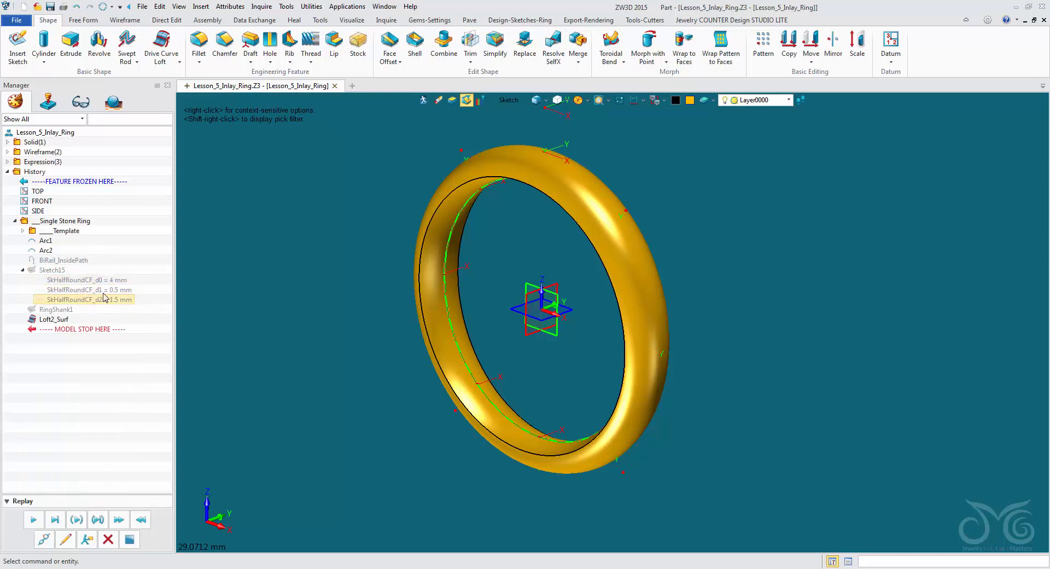
right_click(88, 280)
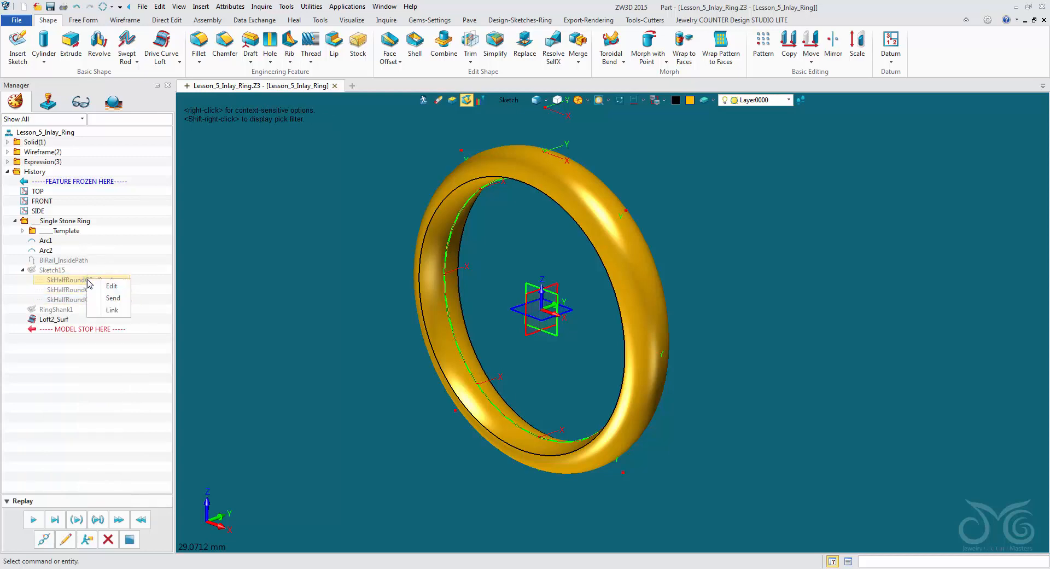
click(111, 286)
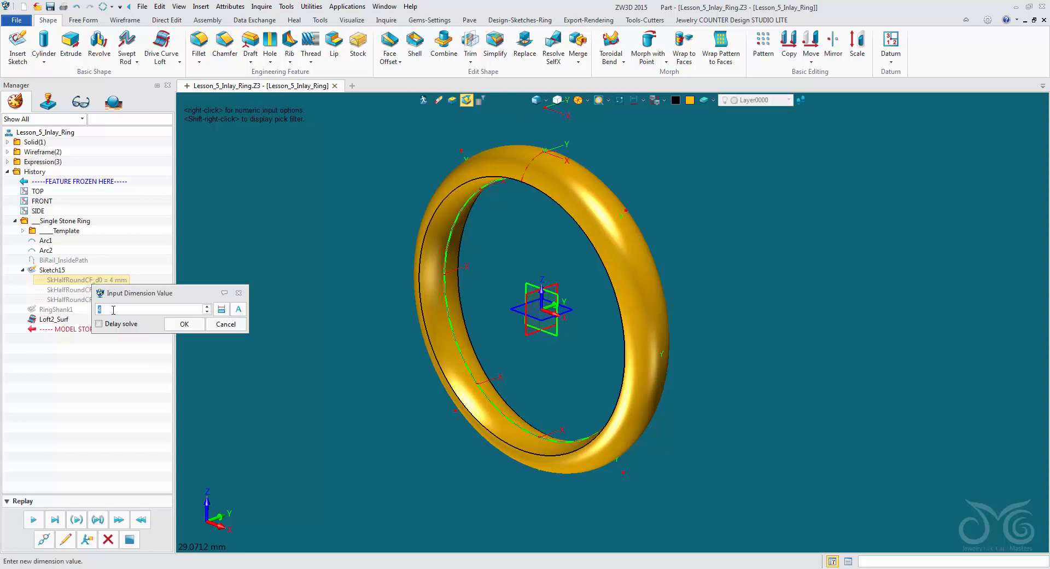
text(5)
click(184, 324)
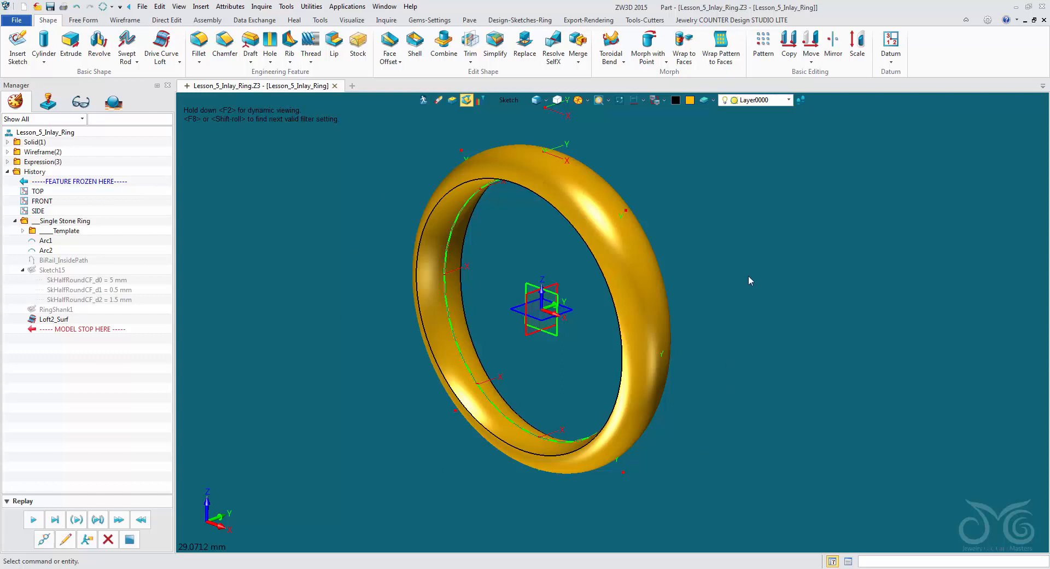
click(23, 270)
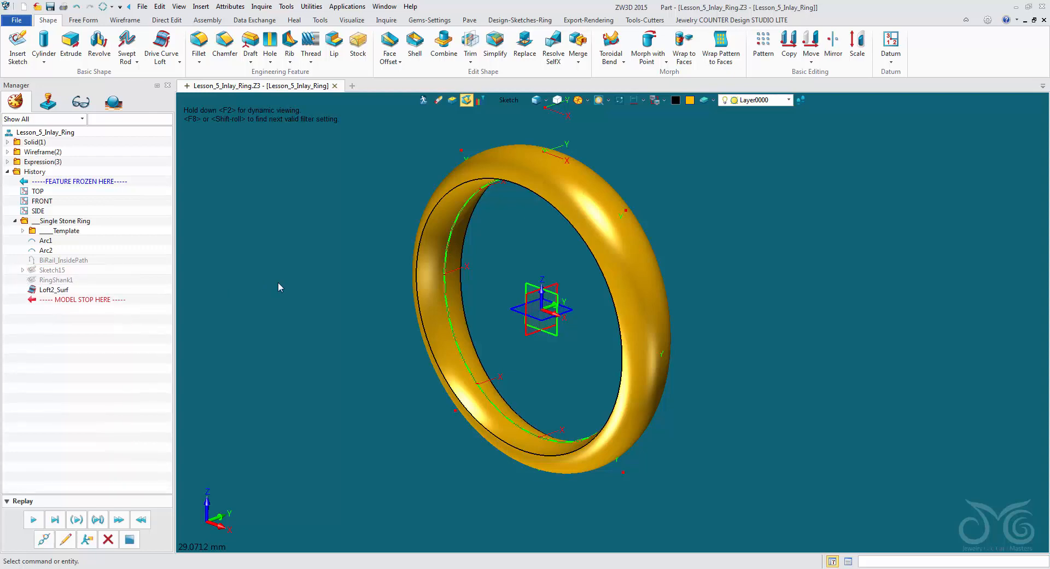
- Insert a new sketch on the CenterGem datum plane above the ring, using the centroid defined by the plane
right_drag(395, 195, 381, 247)
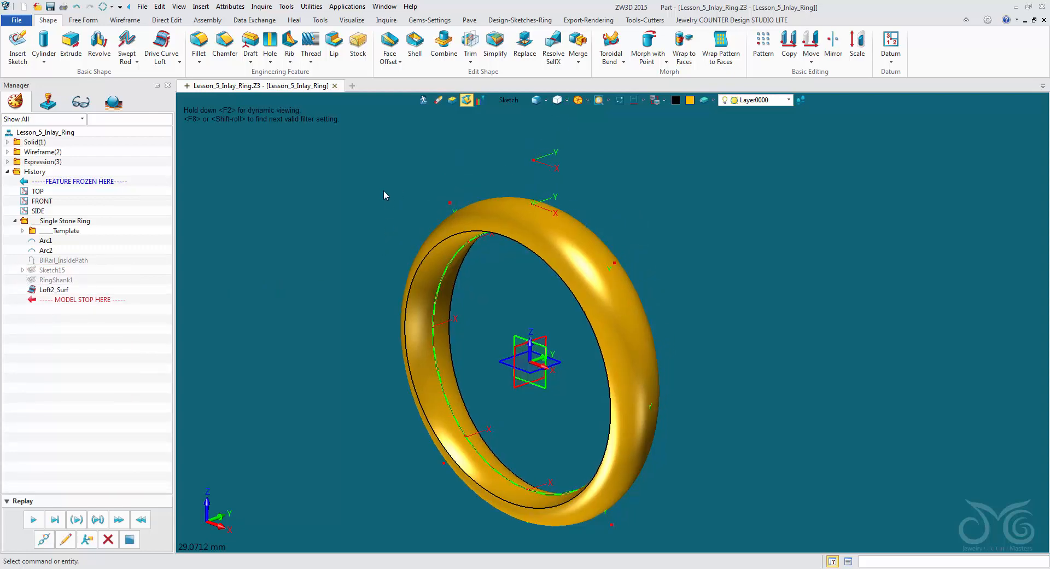
right_click(361, 173)
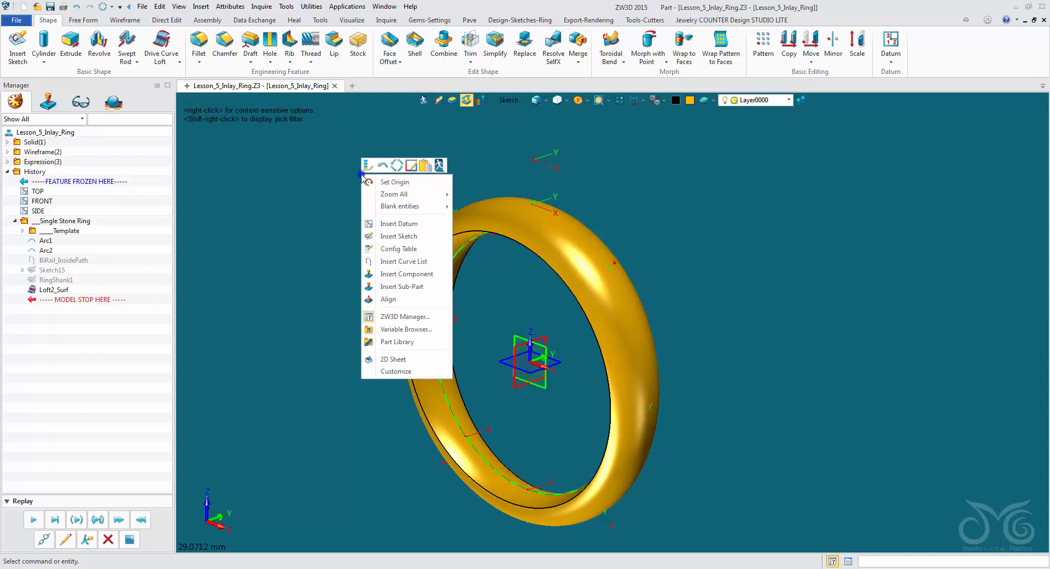
click(398, 235)
click(545, 165)
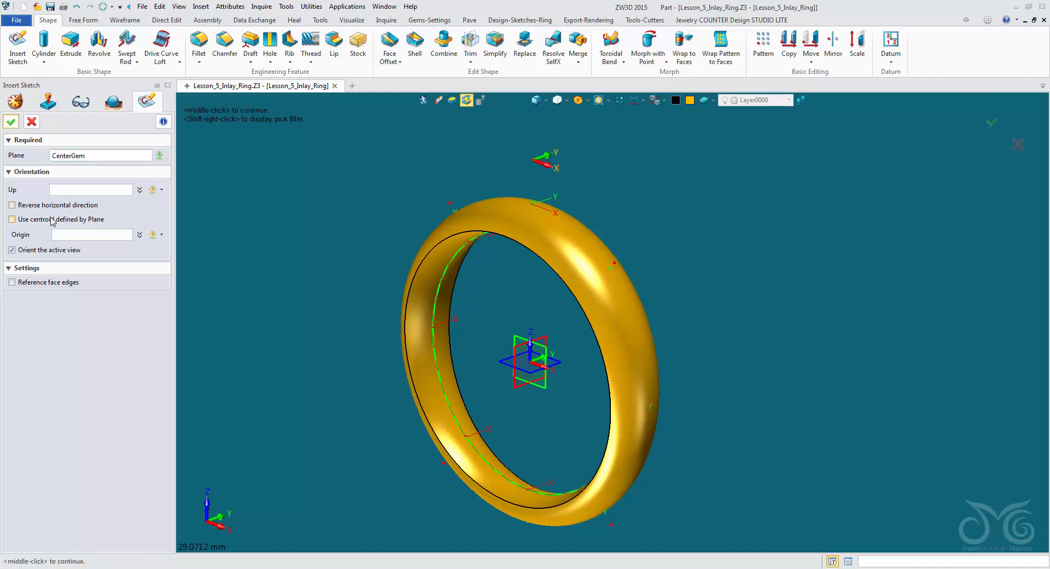
click(29, 220)
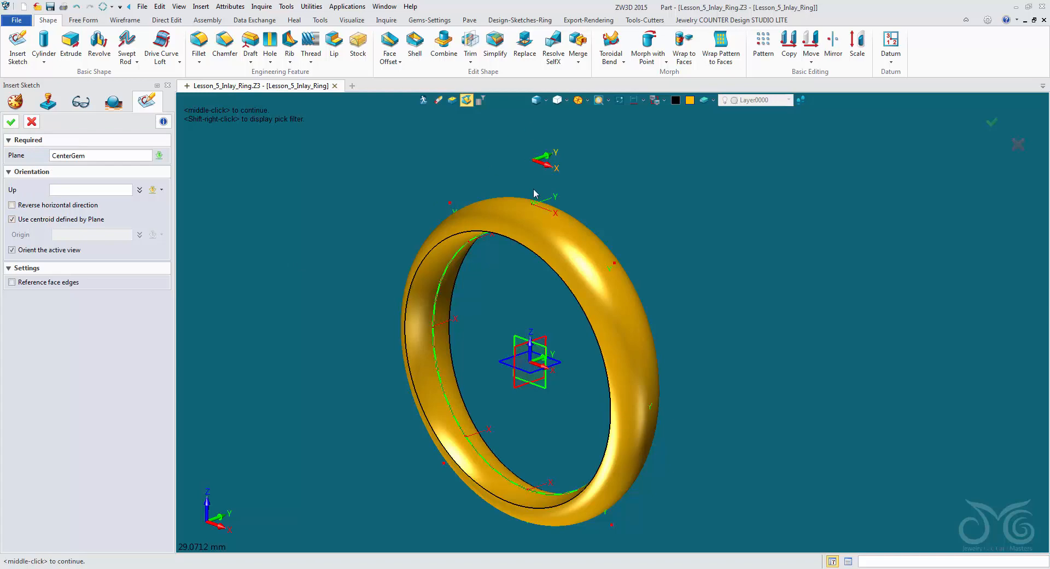
click(11, 122)
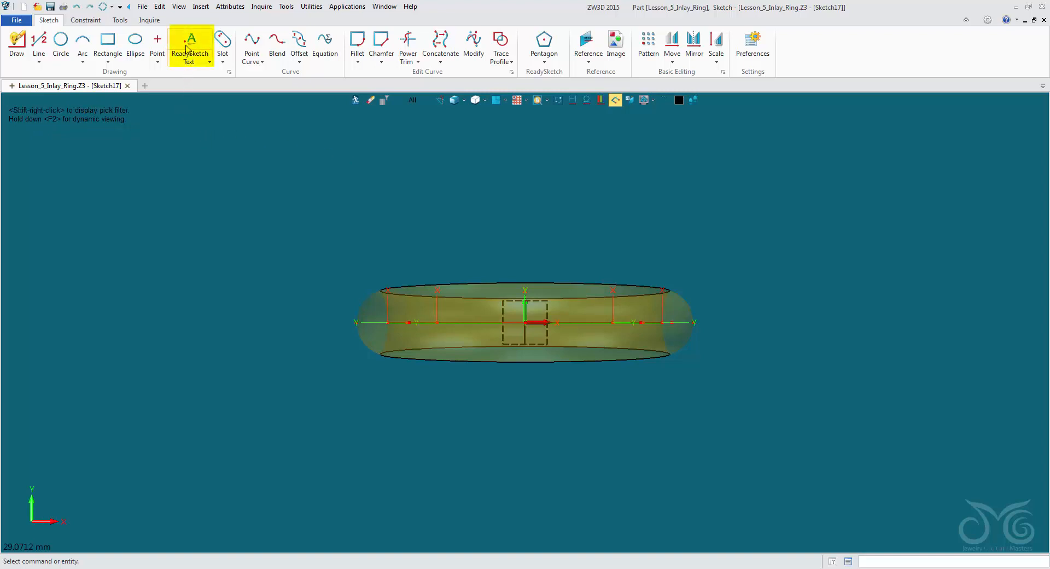
- Start a ReadySketch Text with its origin at 0,0 and enter the text JEWELRY
click(189, 48)
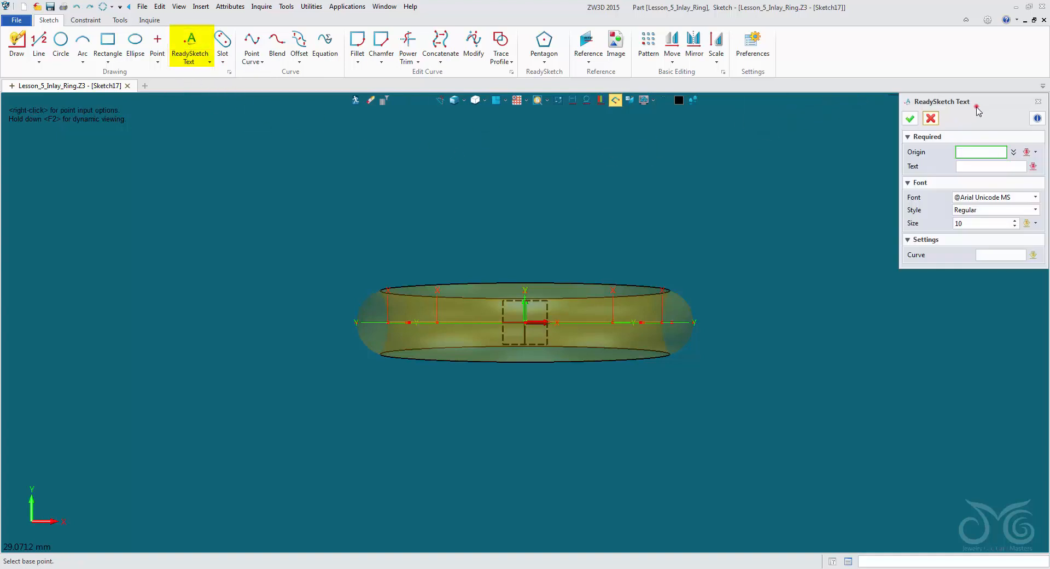
drag(979, 111, 961, 120)
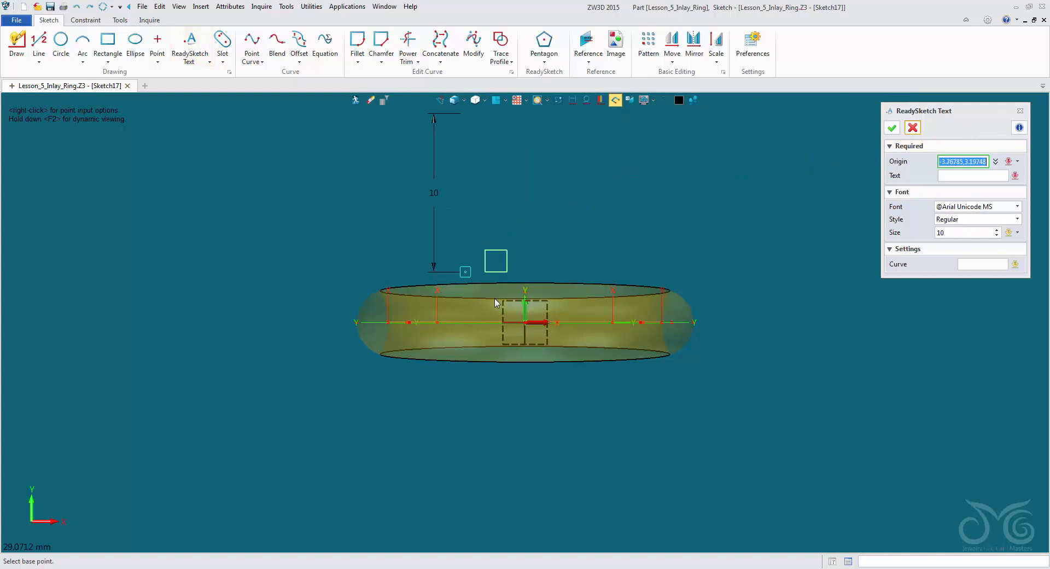
click(524, 323)
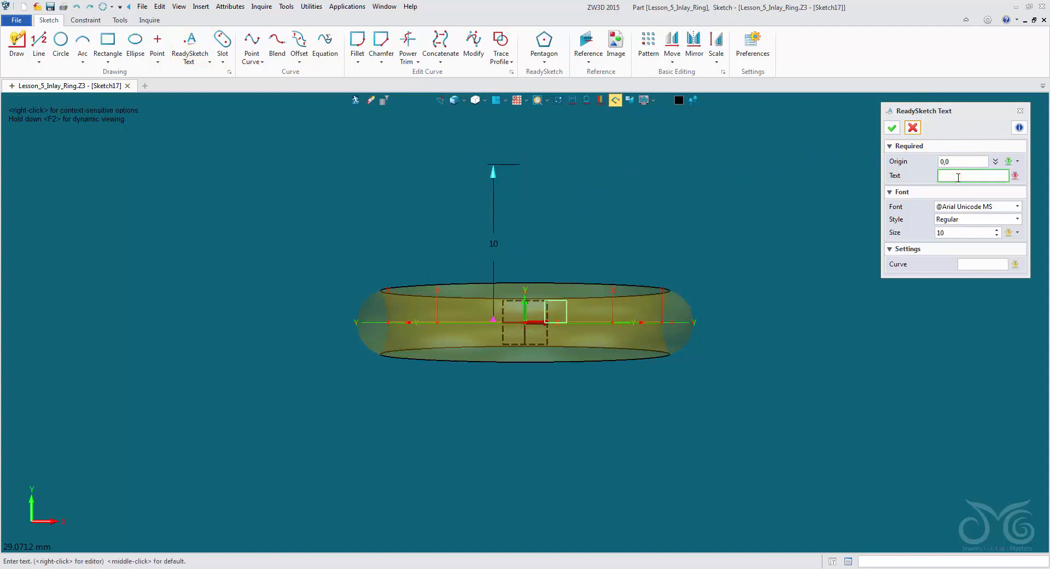
text(JEWELRY)
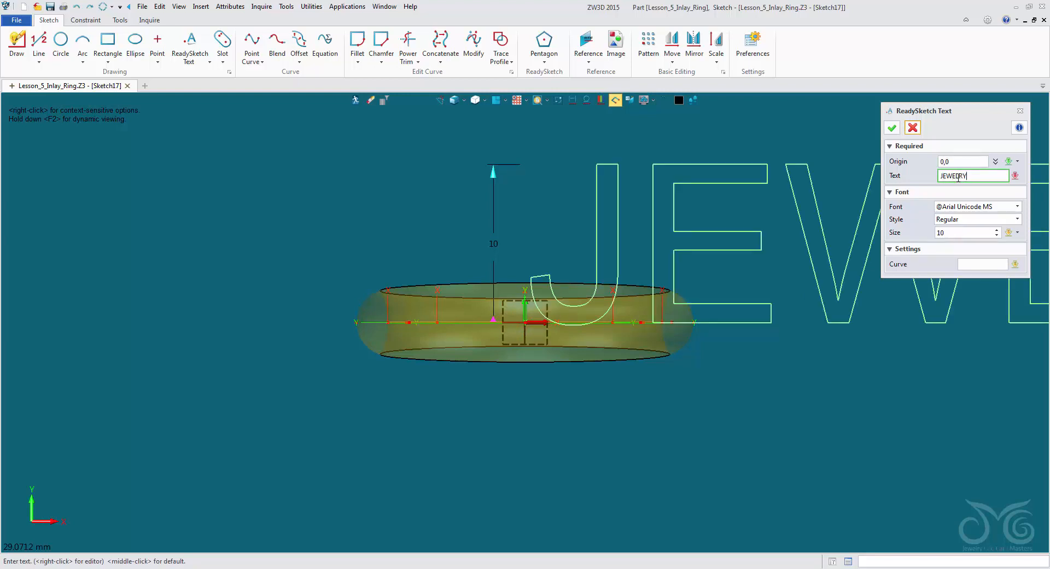
- Set the JEWELRY text's size to 2 and its style to Bold
click(958, 234)
scroll(958, 235, down, 1)
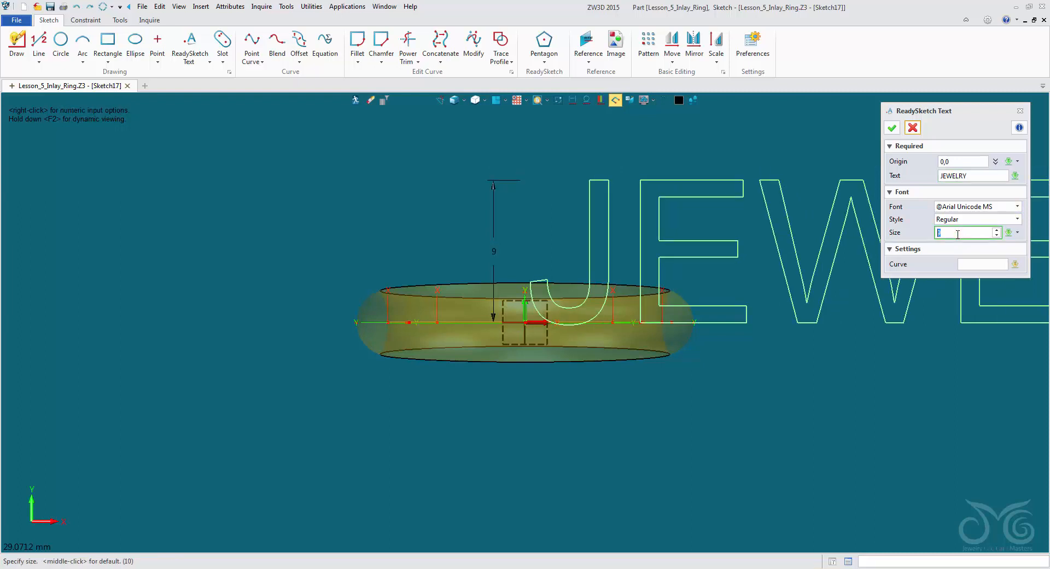
scroll(958, 234, down, 7)
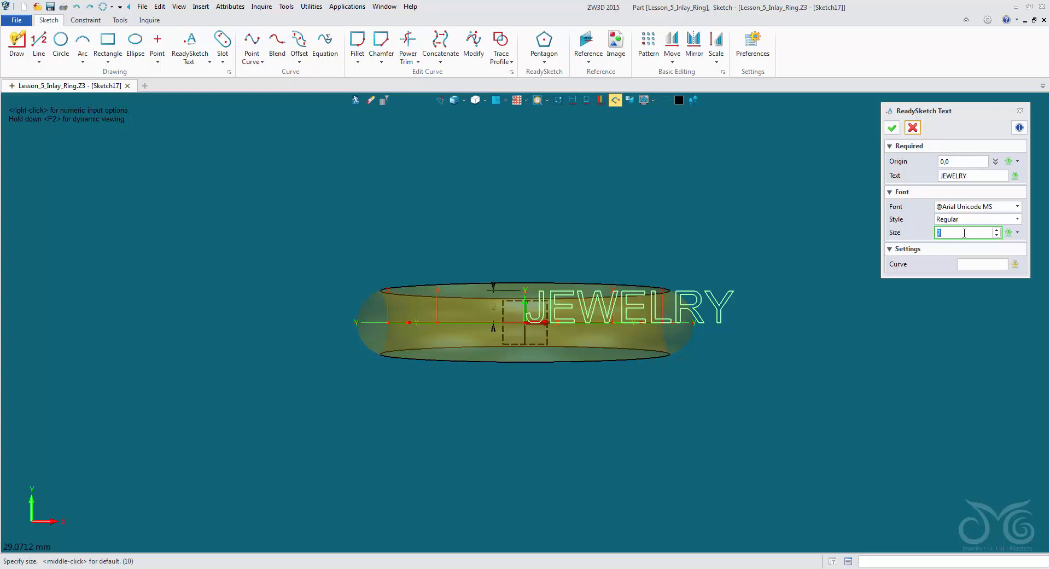
scroll(624, 306, up, 4)
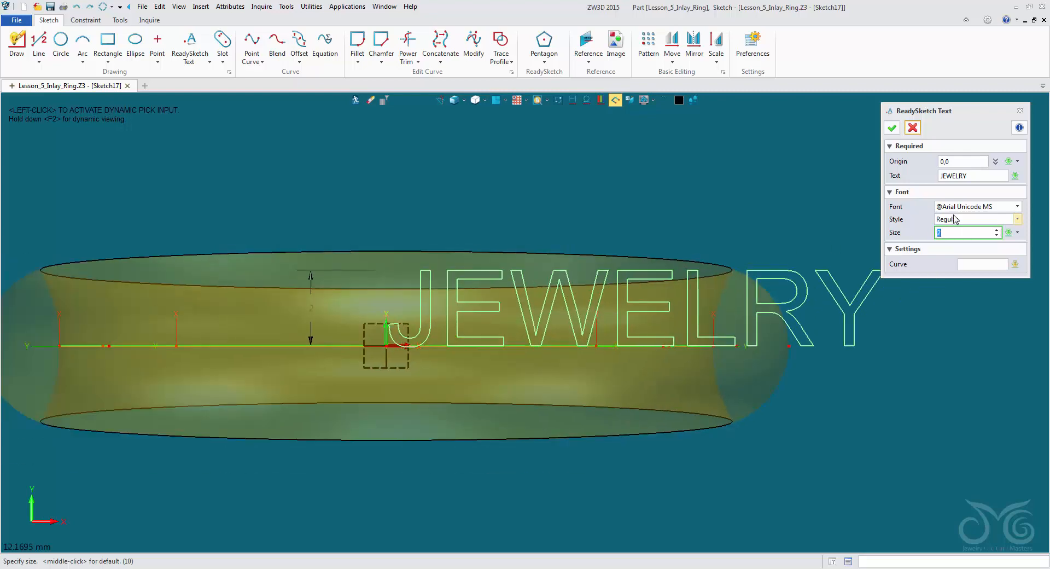
click(956, 220)
click(947, 242)
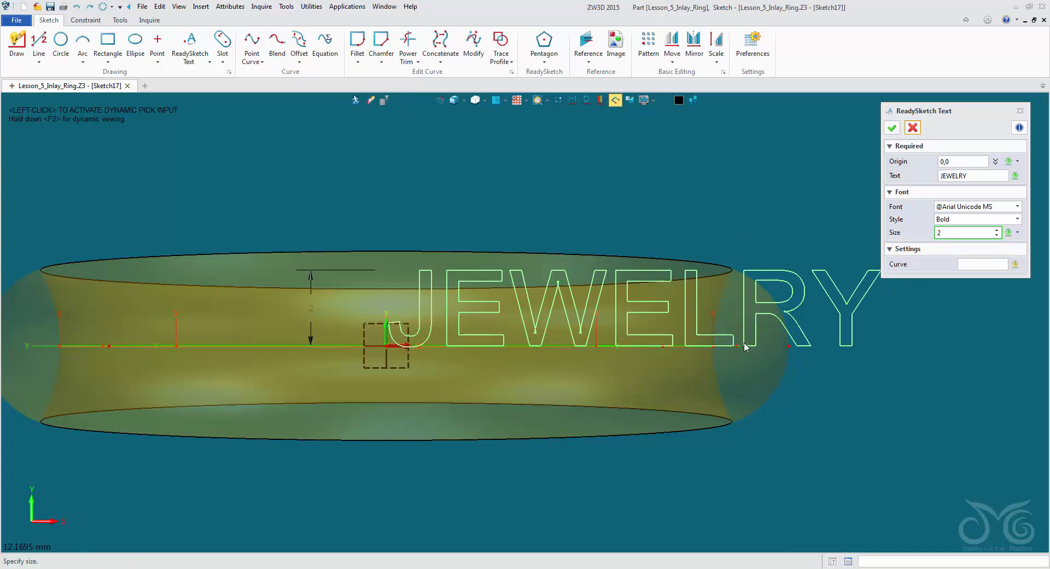
- Check the outline of the letter W up close and change the text's font to Arial Black
scroll(554, 300, up, 2)
scroll(556, 299, up, 6)
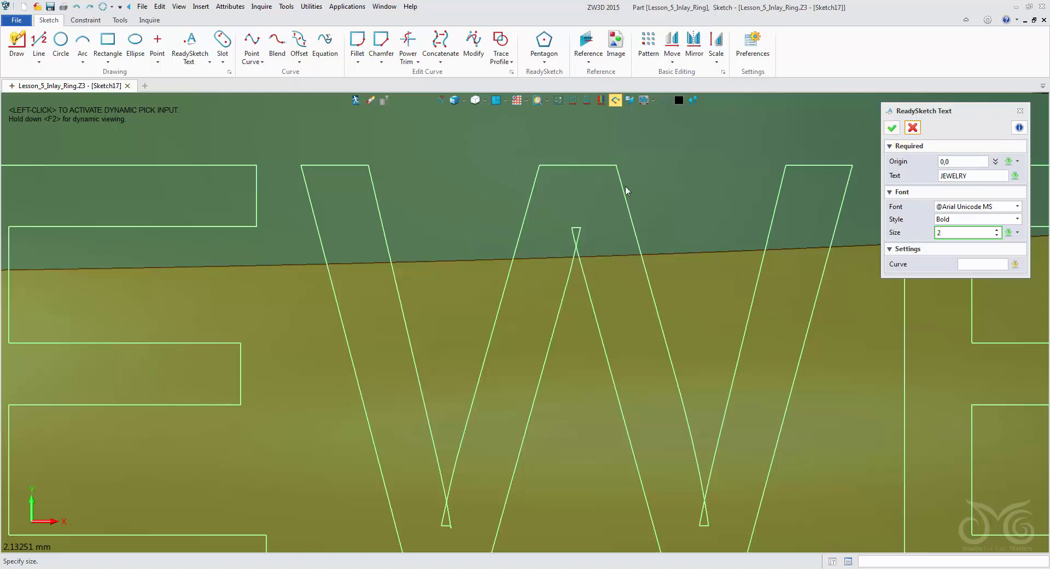
scroll(611, 266, down, 5)
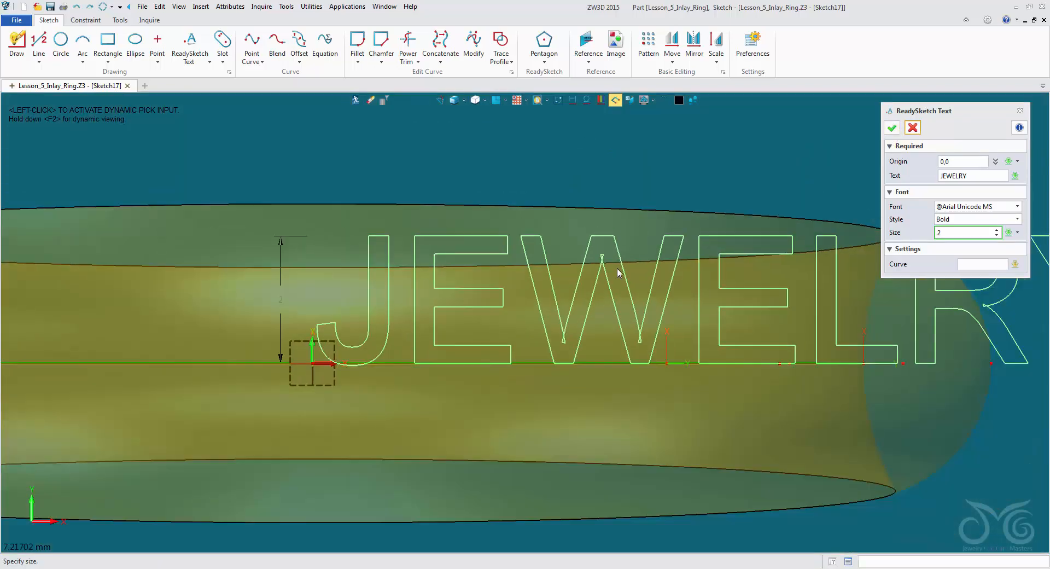
click(947, 208)
scroll(967, 241, down, 9)
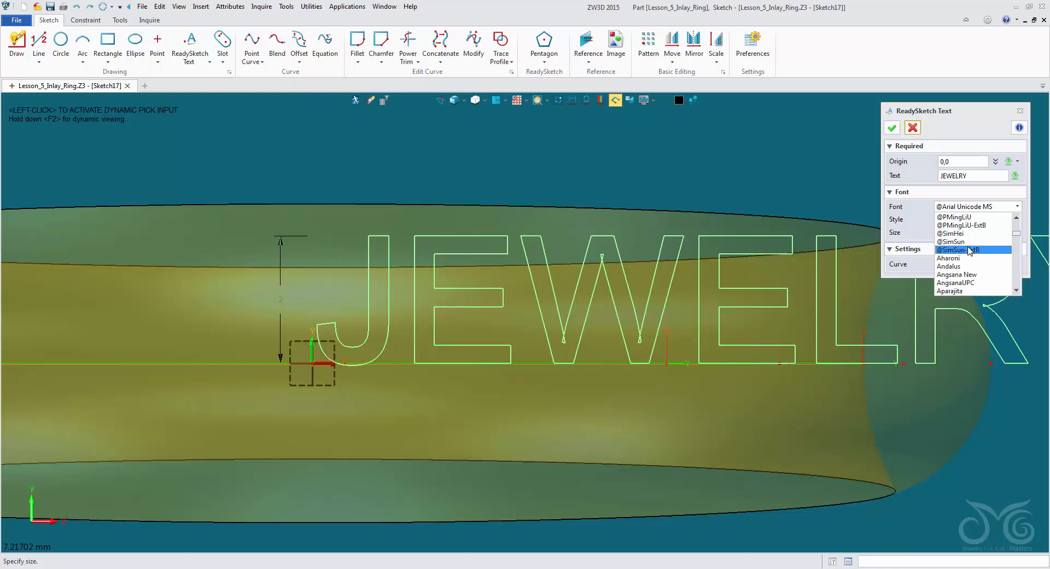
scroll(967, 249, down, 2)
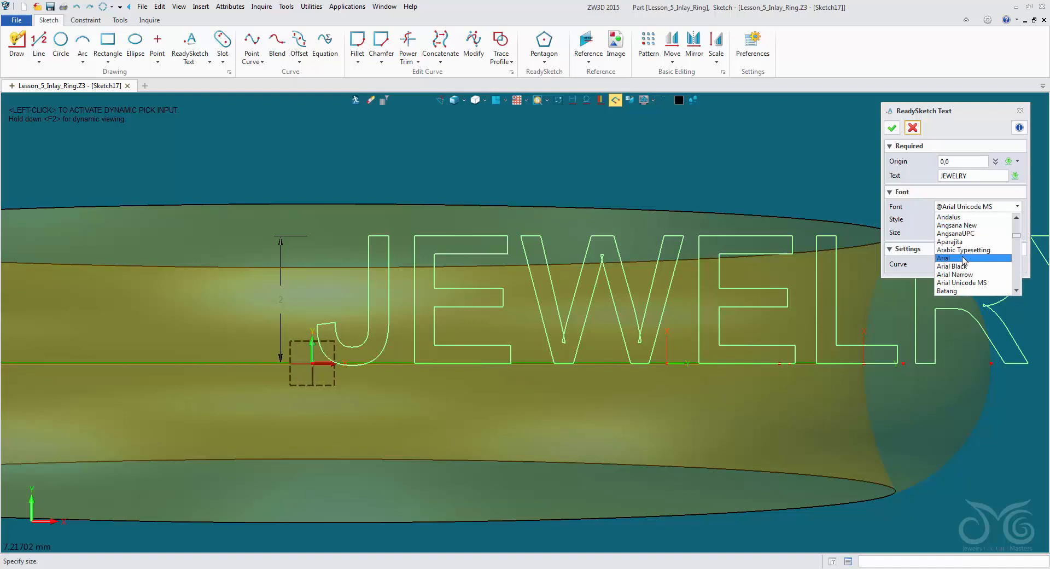
click(951, 267)
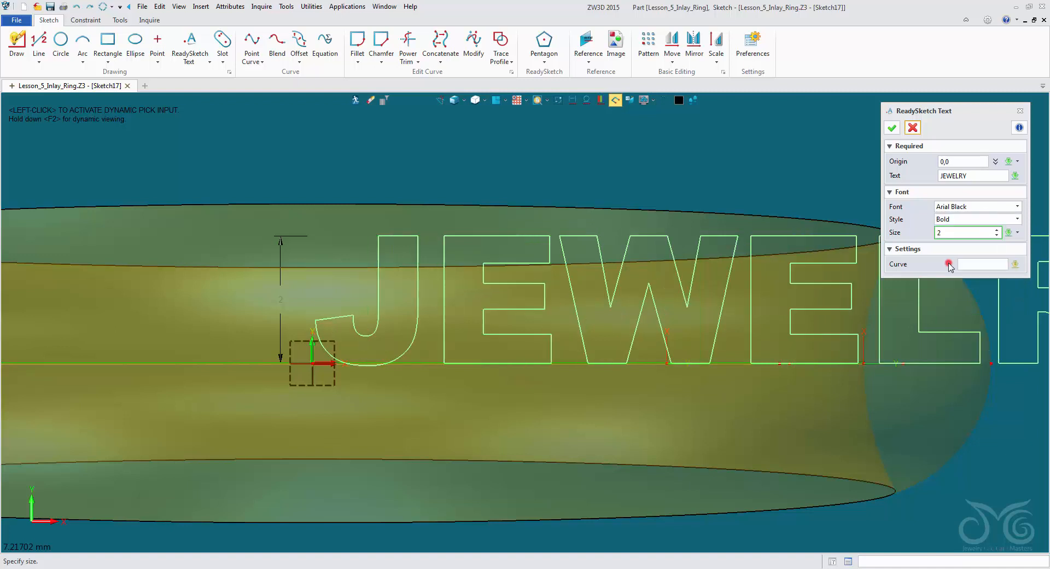
- Change the JEWELRY text's font to Arial and set its size to 2.25
click(1004, 219)
click(985, 218)
click(1018, 206)
click(972, 257)
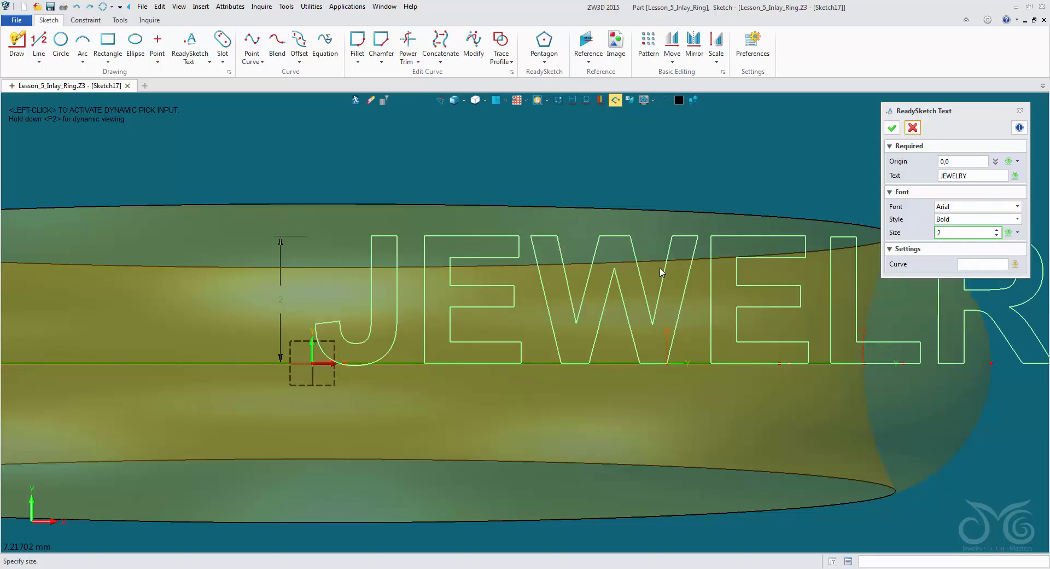
scroll(620, 269, up, 2)
scroll(621, 269, down, 5)
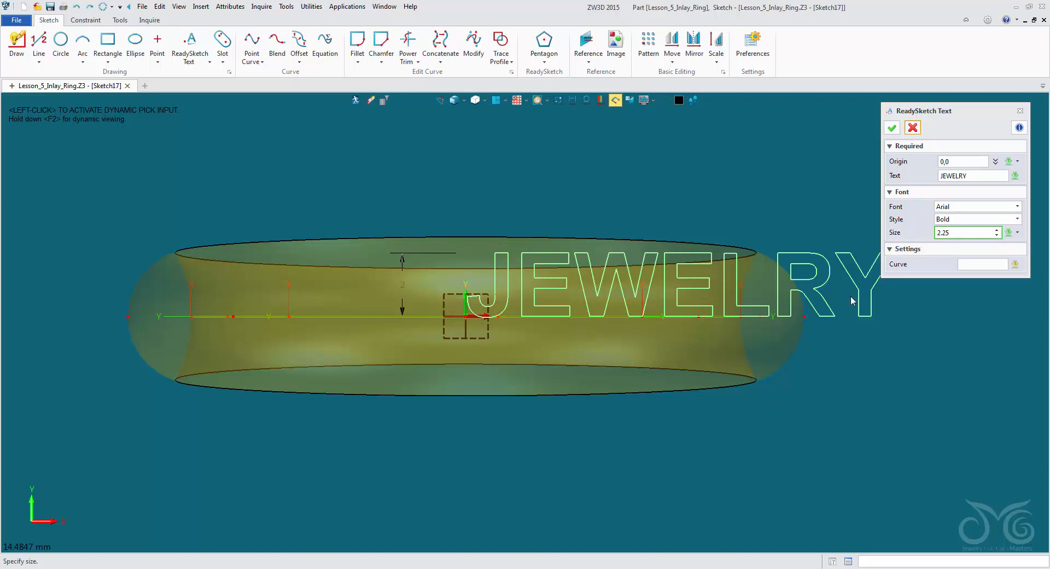
key(Return)
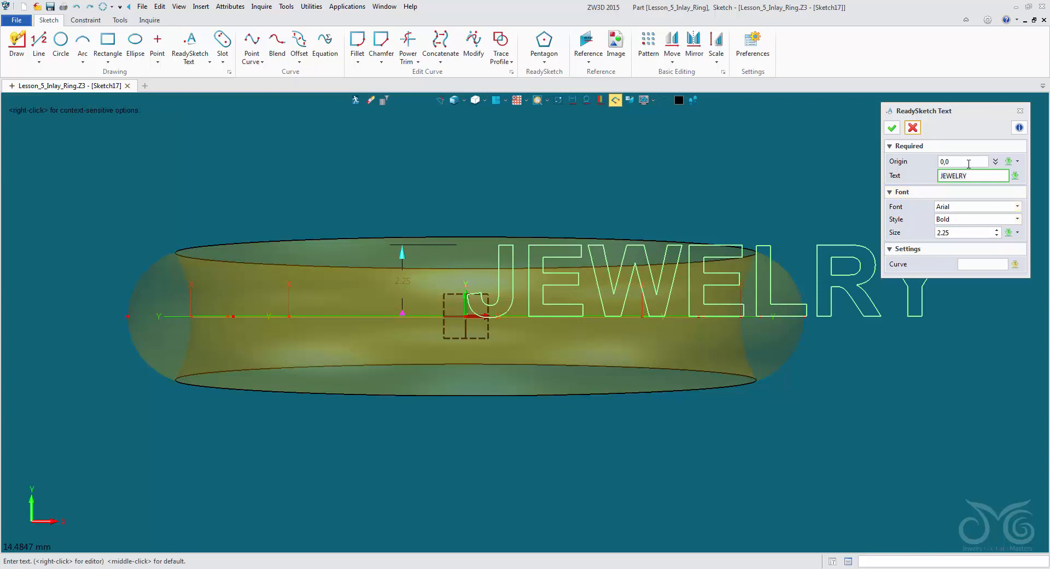
- Move the text's origin to about -7.8,-1.13 to centre JEWELRY over the ring, accept the text and exit the sketch
click(968, 162)
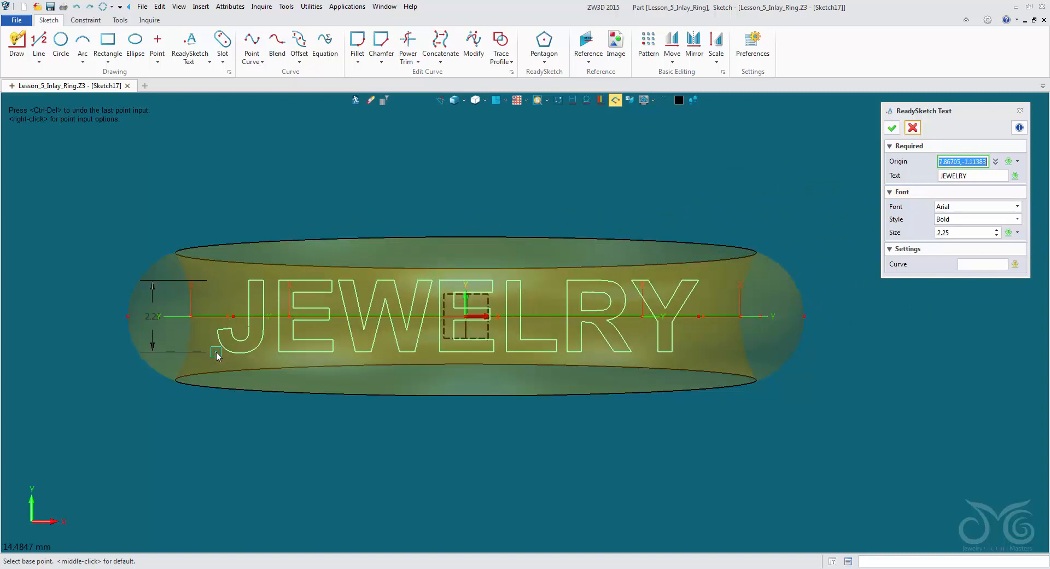
click(219, 357)
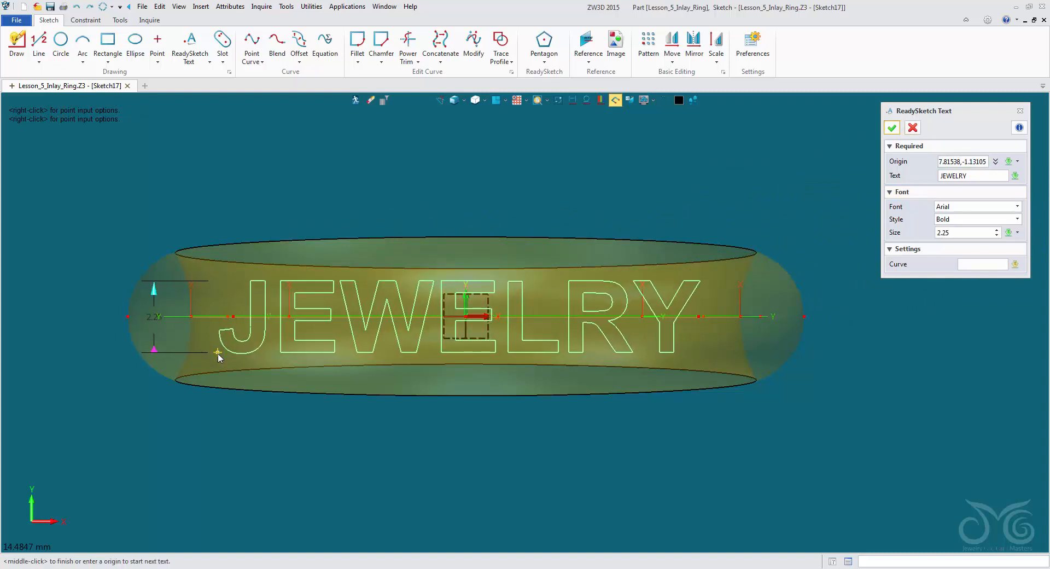
click(892, 128)
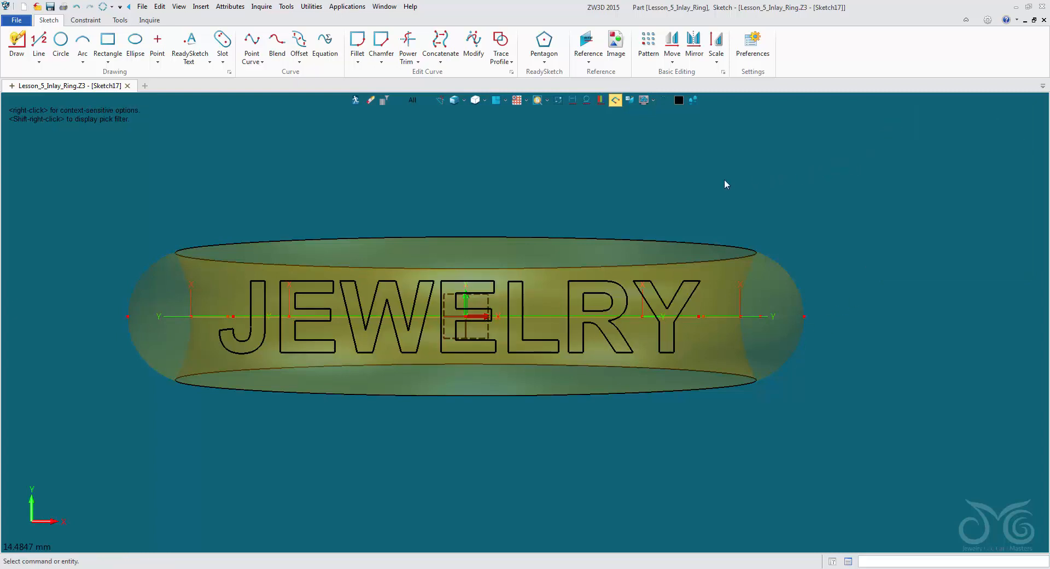
click(356, 103)
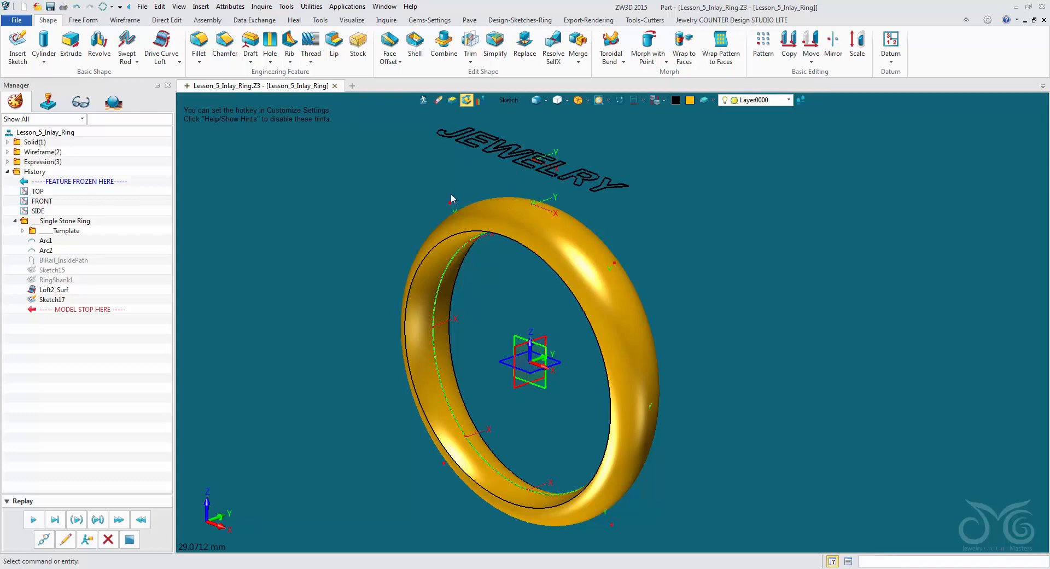
- Start a Project to Face with the JEWELRY sketch as the curves and the ring's outer face as the target
middle_drag(452, 186, 429, 163)
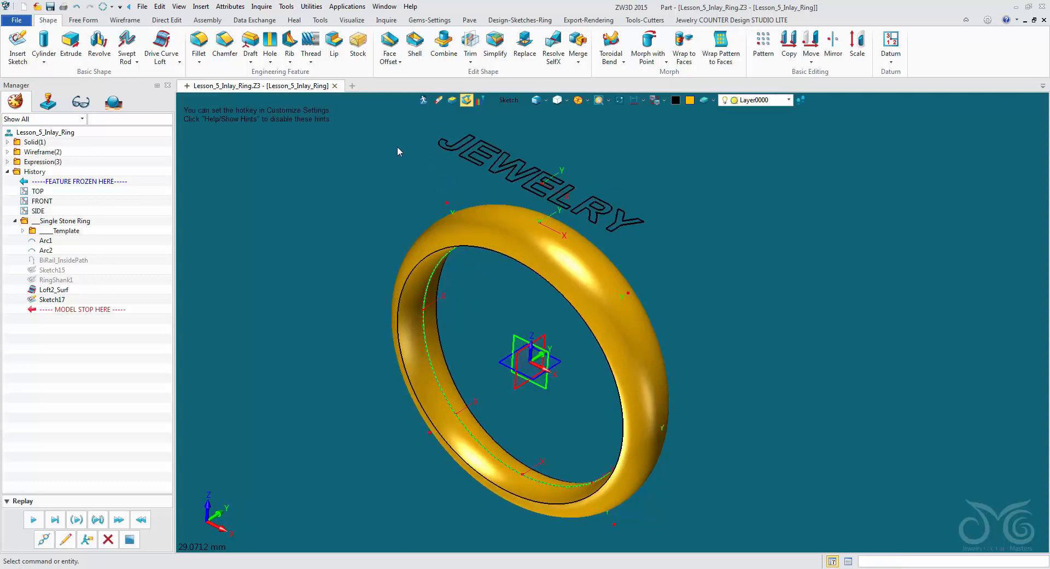
click(467, 157)
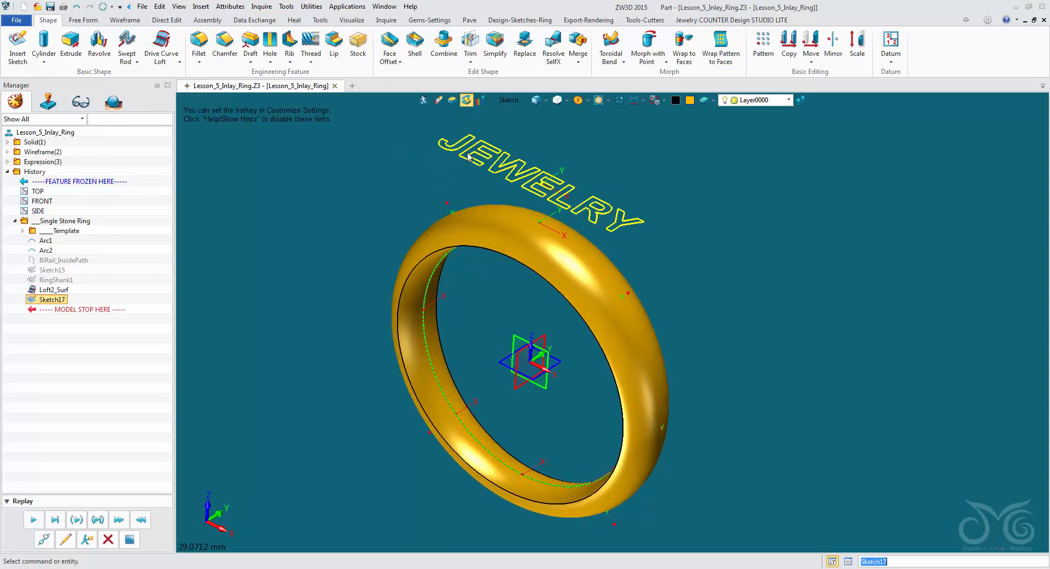
click(453, 188)
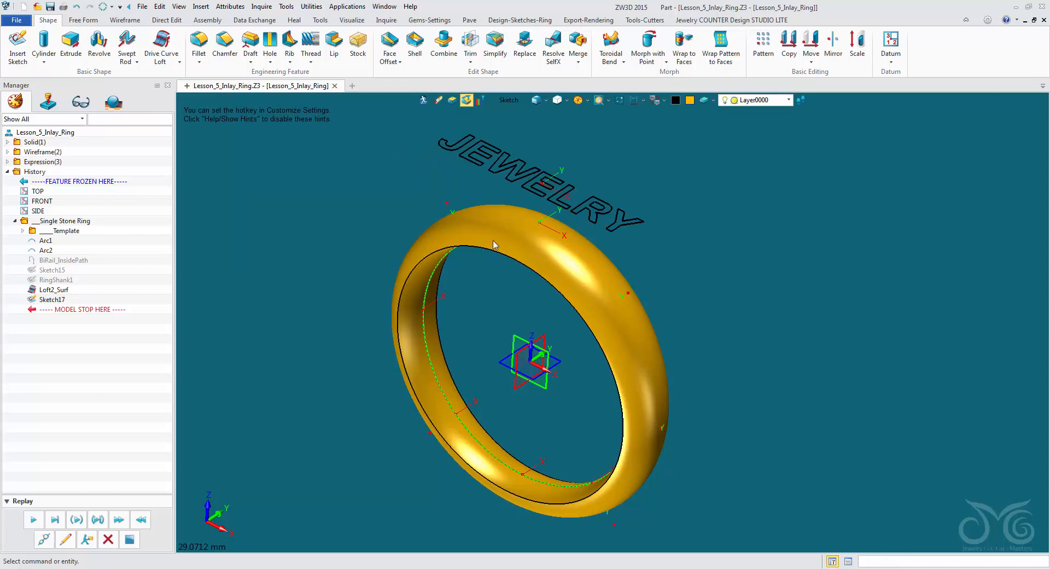
click(137, 21)
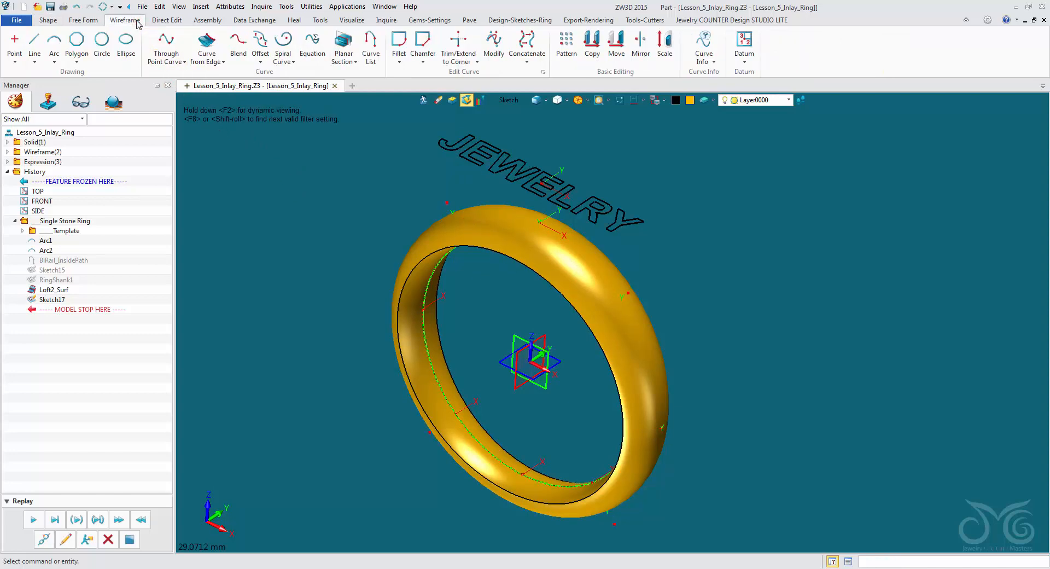
click(206, 48)
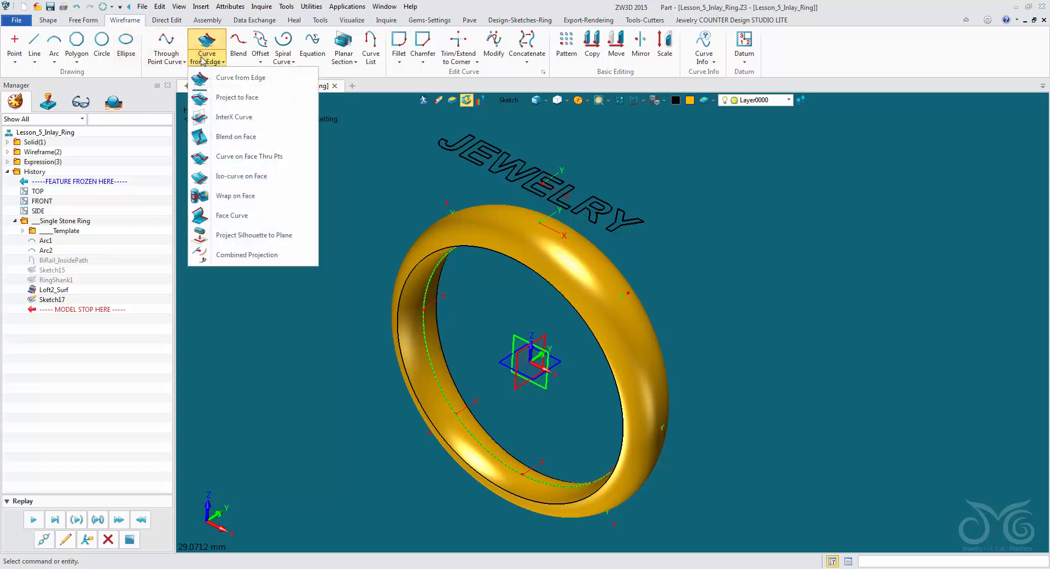
click(237, 99)
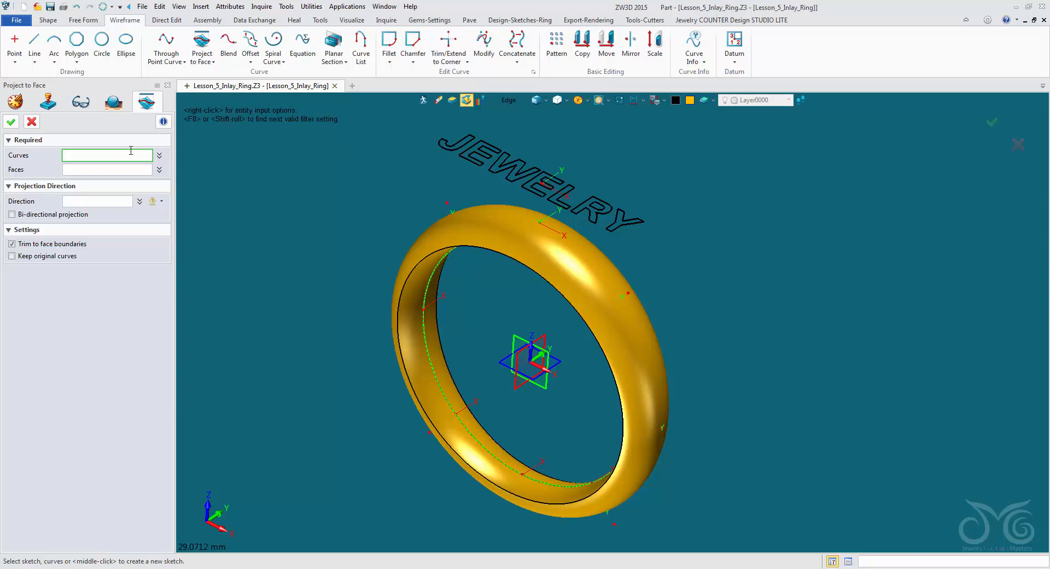
click(517, 103)
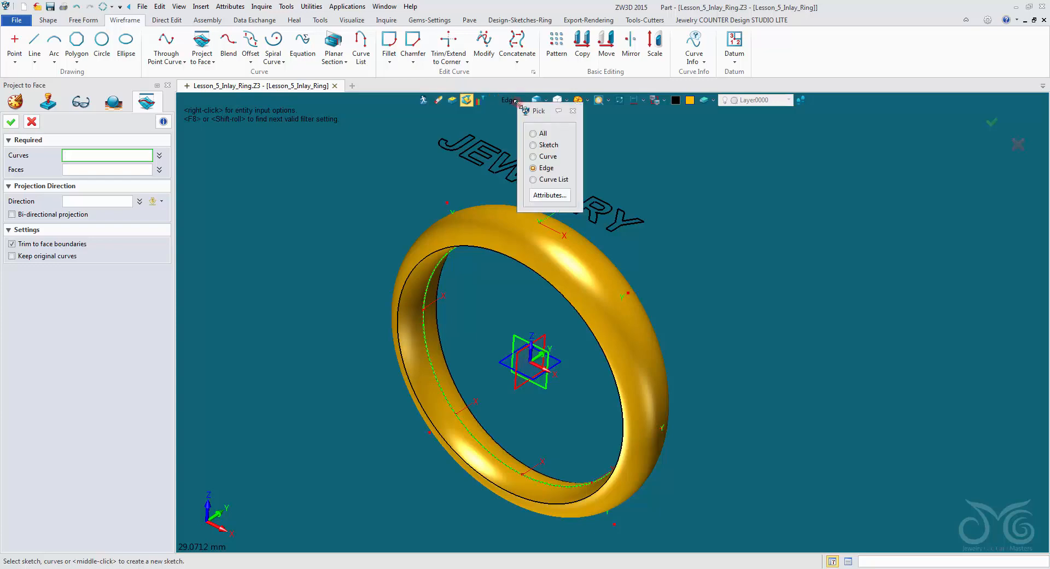
click(536, 149)
click(524, 167)
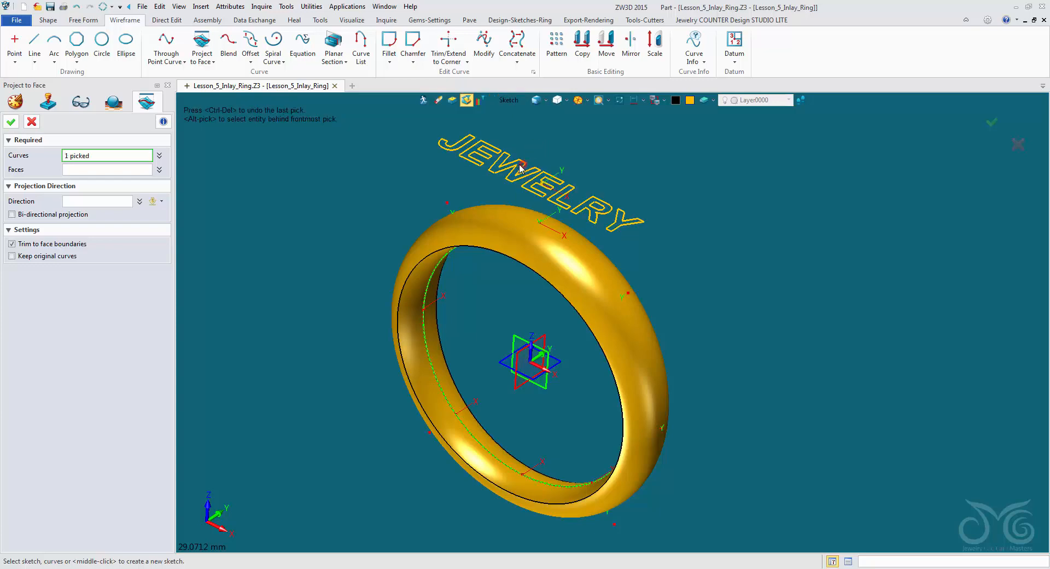
click(121, 169)
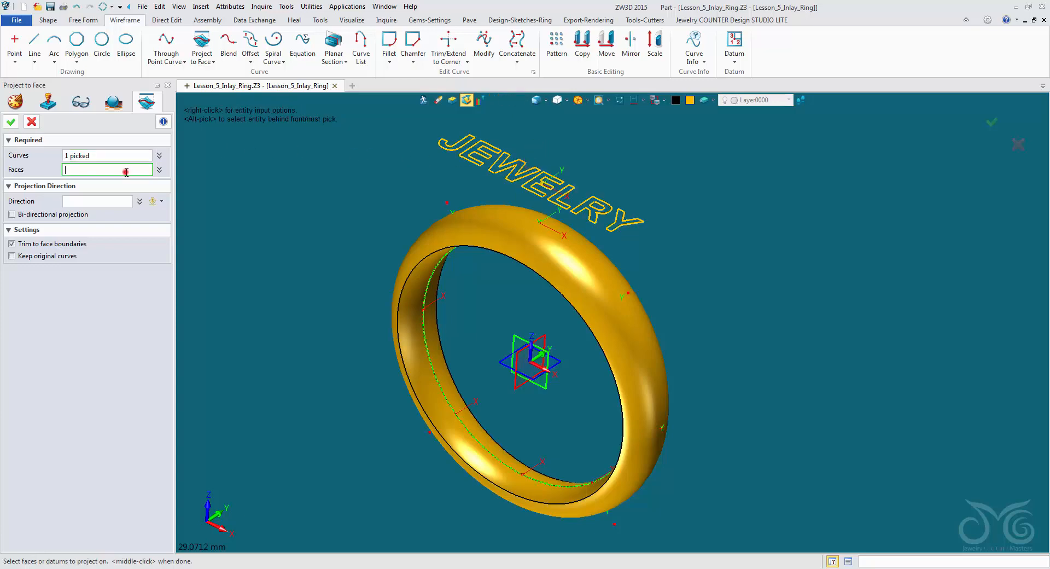
click(484, 230)
- Set the projection direction to the -Z axis, inspect the preview around the ring and complete the projection
right_drag(305, 184, 309, 206)
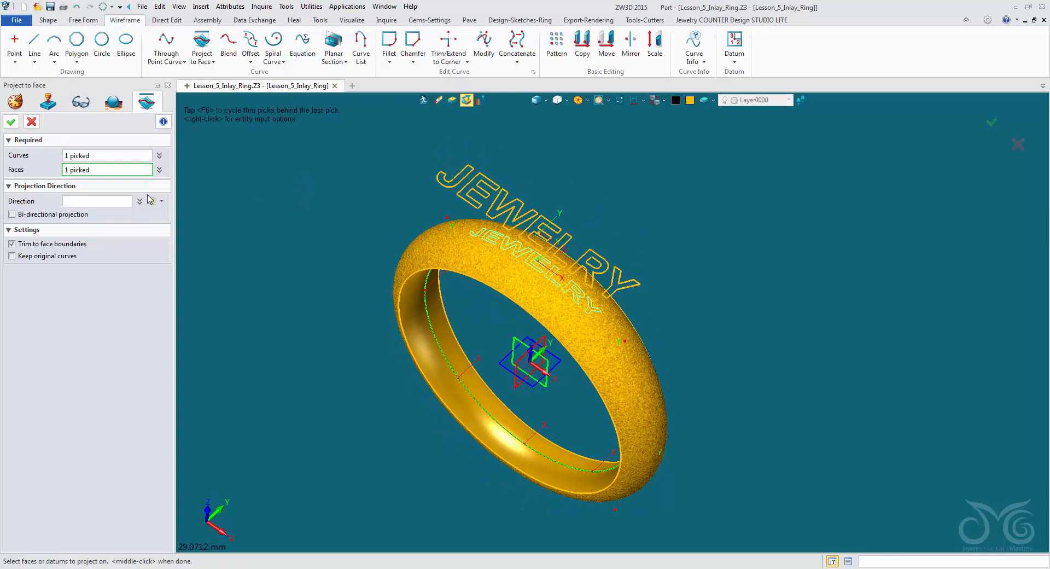
click(125, 203)
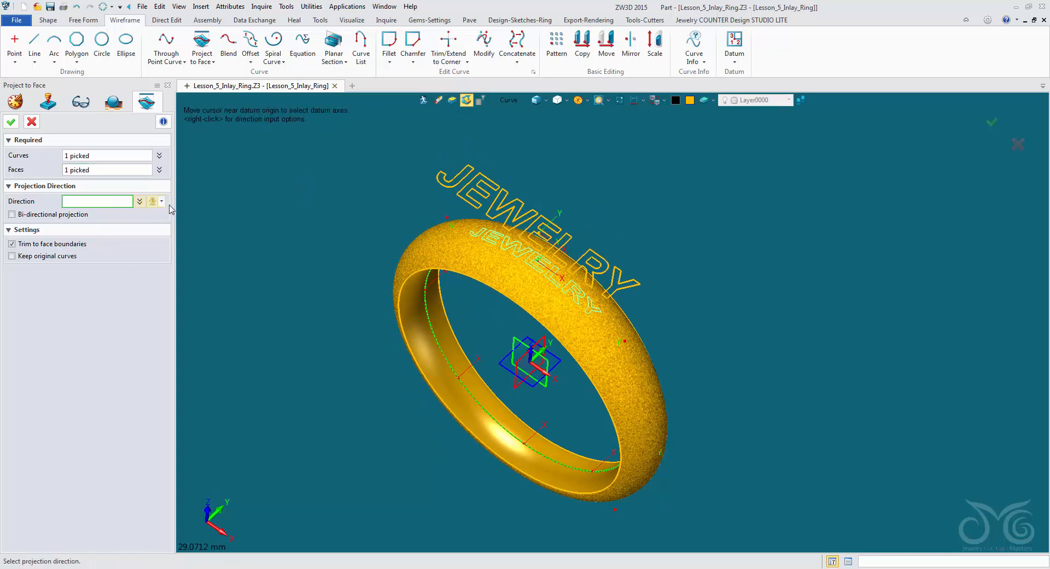
right_drag(305, 262, 305, 216)
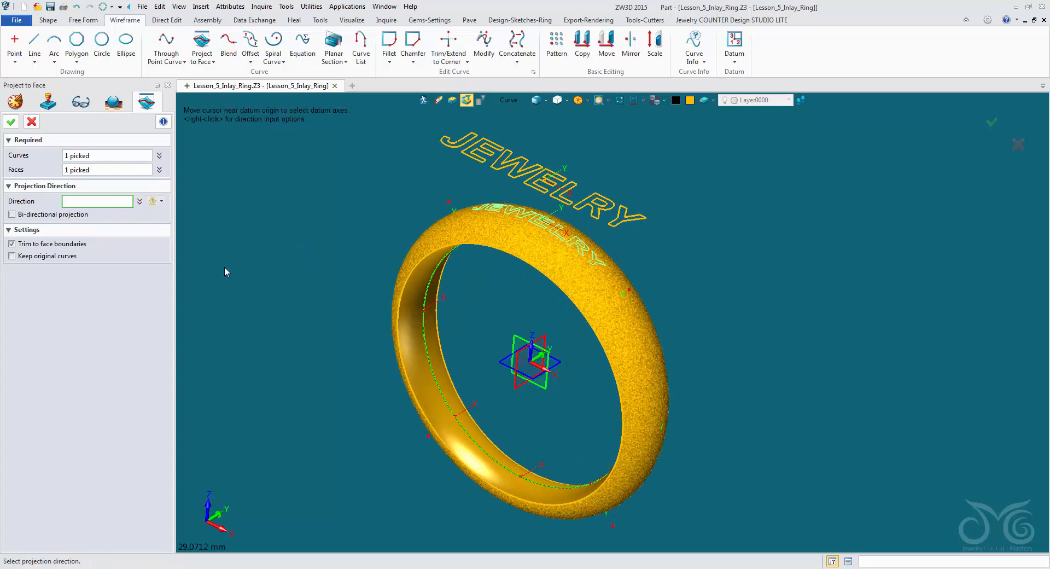
click(161, 202)
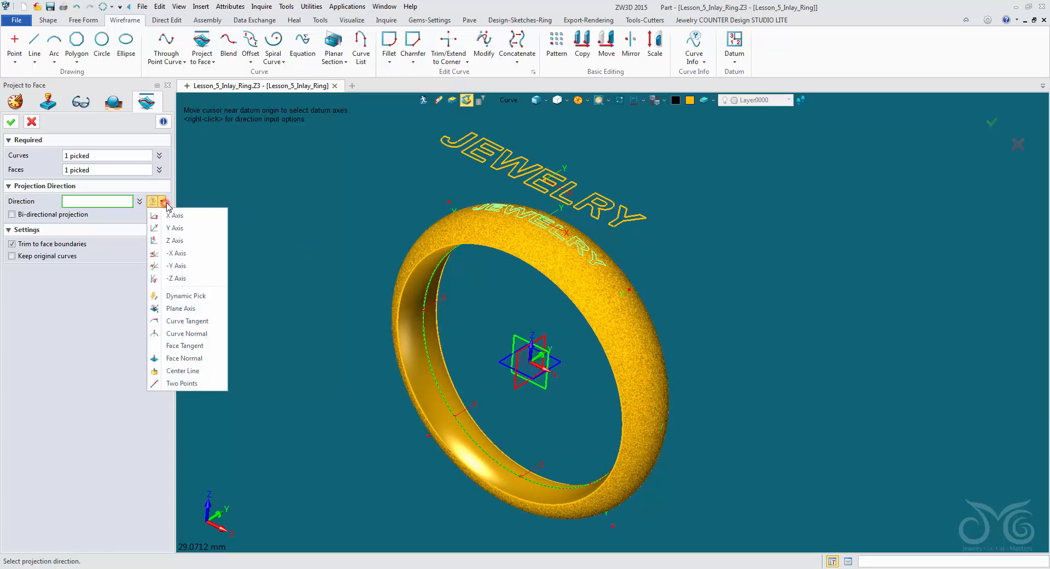
click(182, 279)
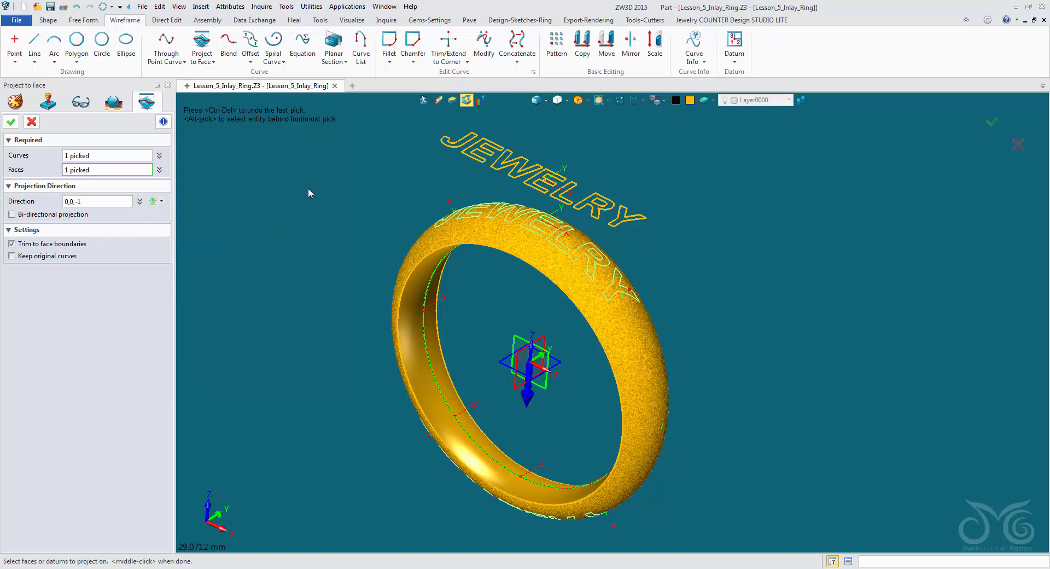
right_drag(307, 188, 361, 217)
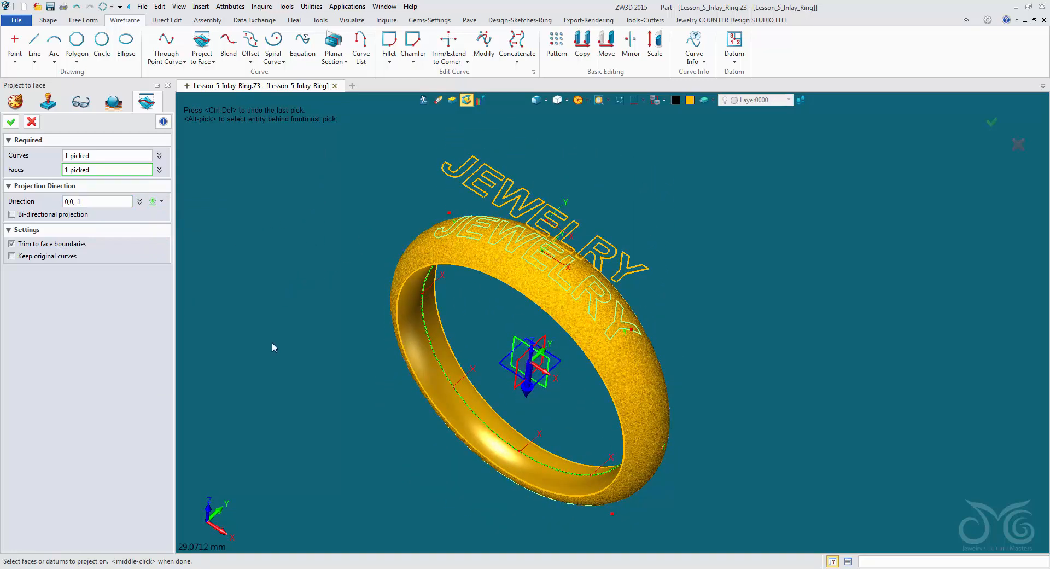
right_drag(287, 374, 315, 280)
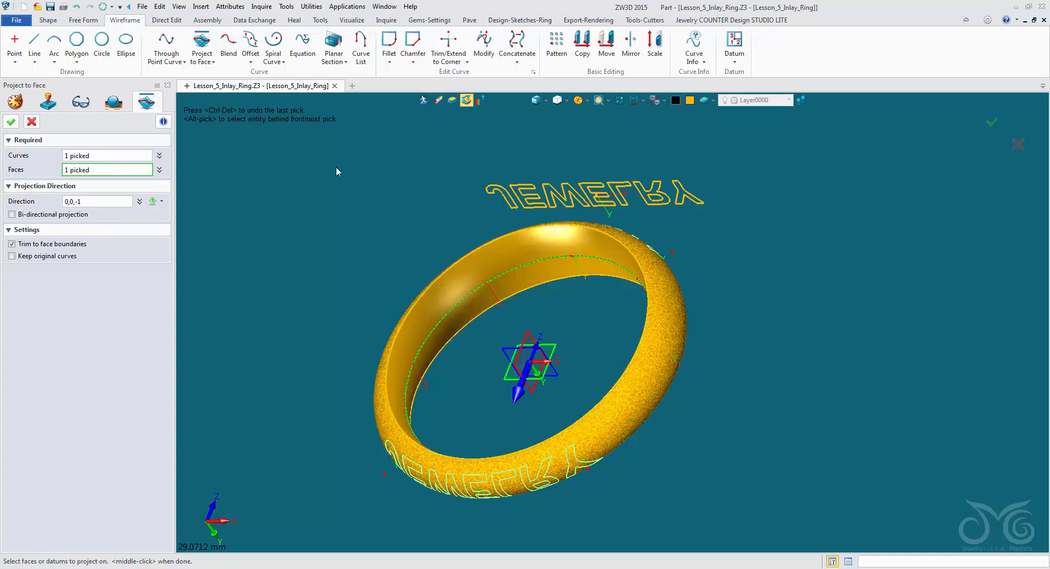
middle_drag(338, 191, 359, 293)
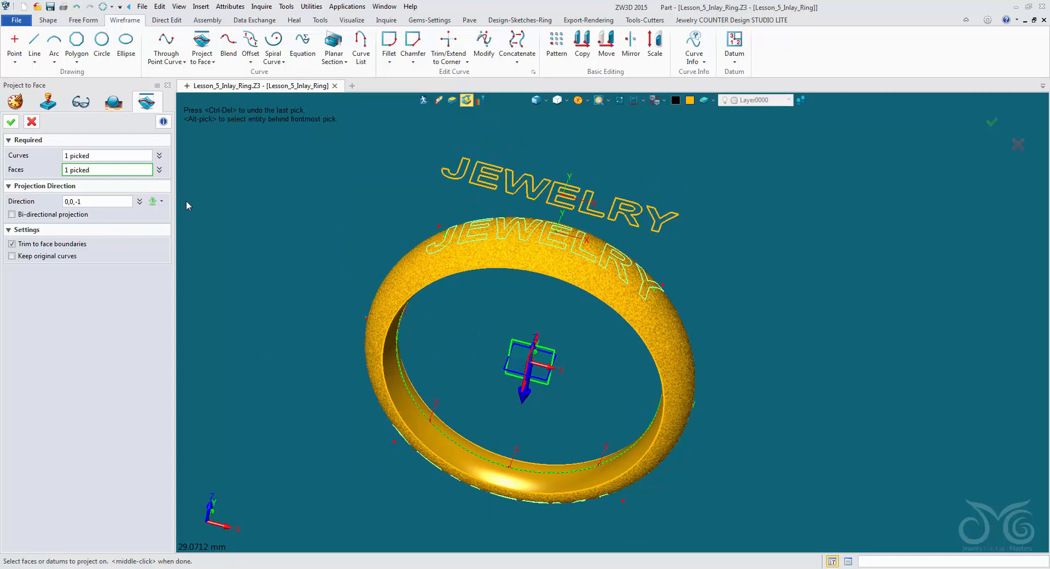
click(10, 122)
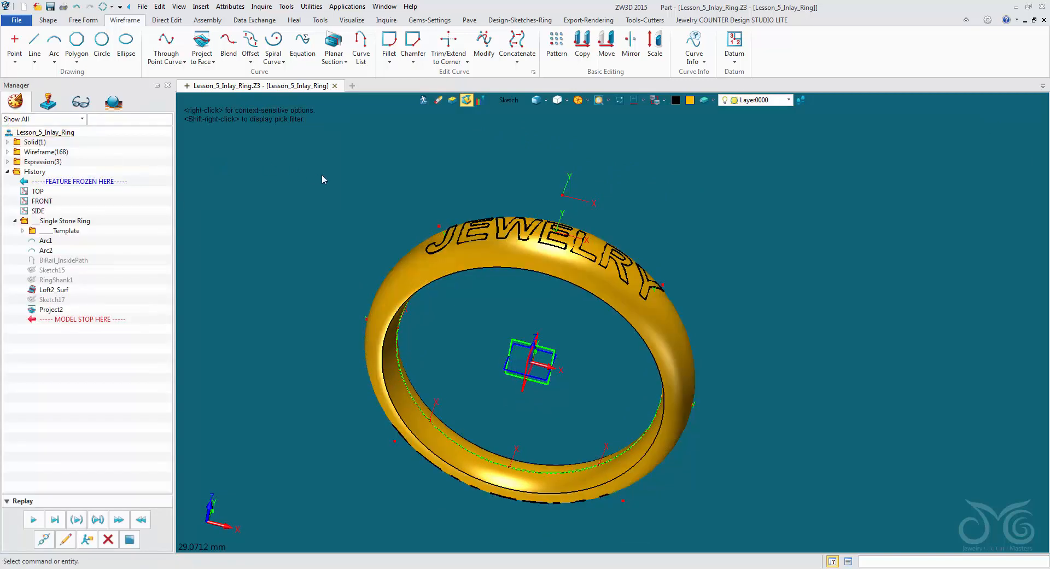
- Reopen the JEWELRY projection to review its settings and accept it without changes
middle_drag(524, 190, 525, 246)
right_click(528, 180)
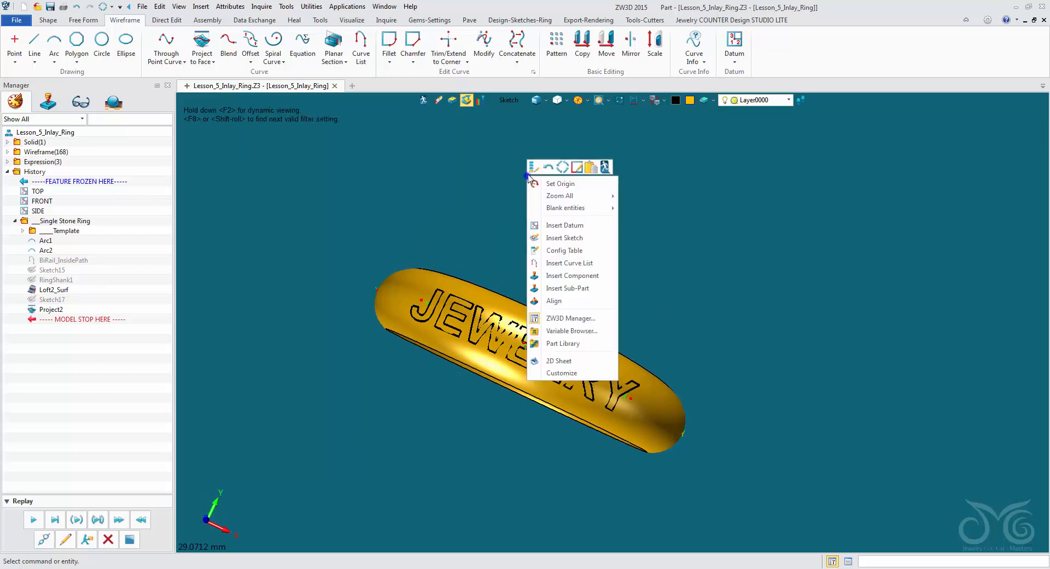
click(532, 169)
mouse_move(527, 212)
middle_down()
mouse_move(523, 191)
mouse_move(527, 217)
middle_up()
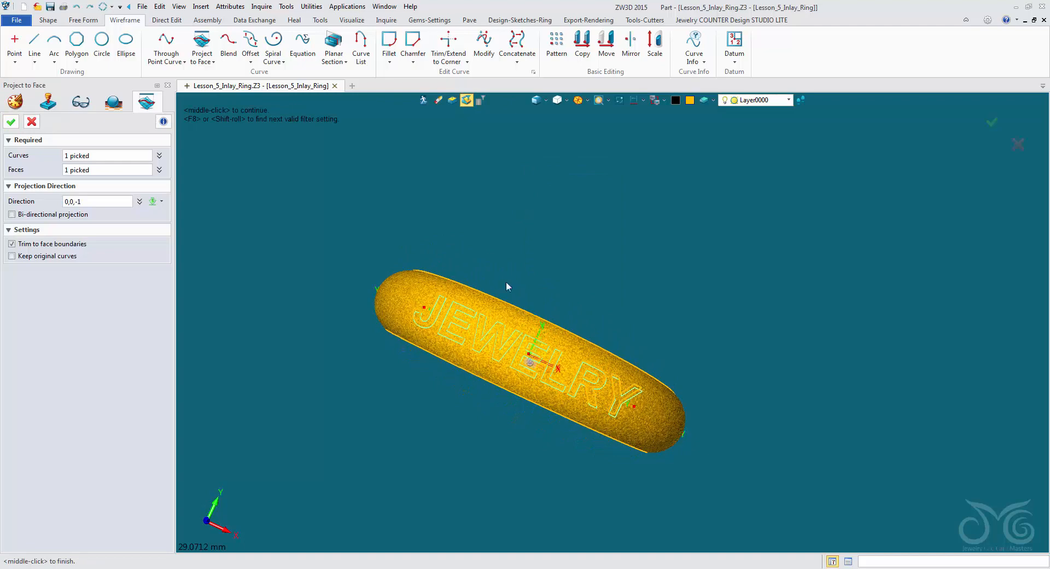
click(11, 122)
middle_drag(328, 254, 330, 202)
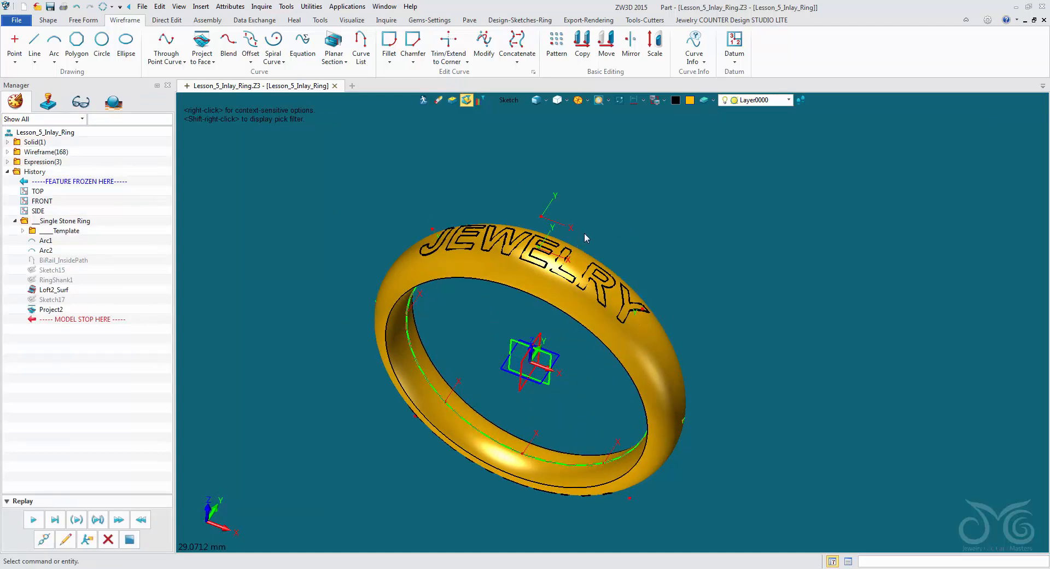
- Start an Inlay feature with the ring's outer face as the face to receive it
click(48, 20)
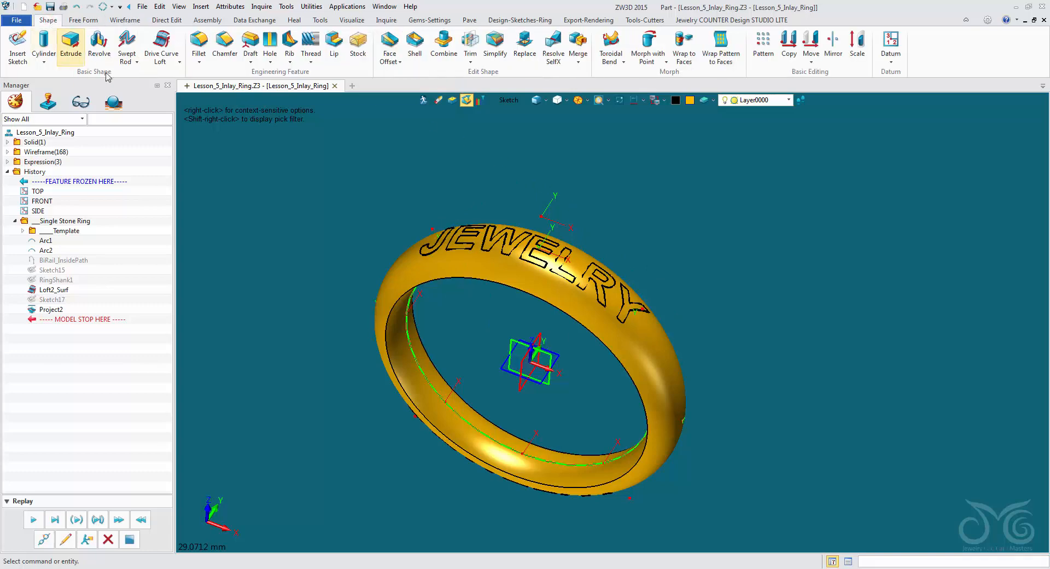
click(580, 63)
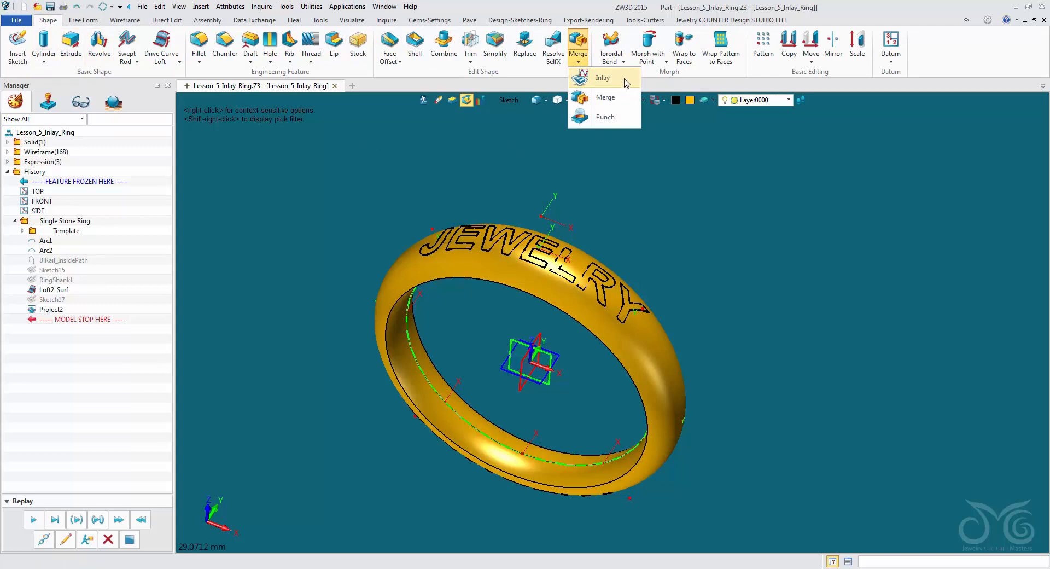
click(600, 81)
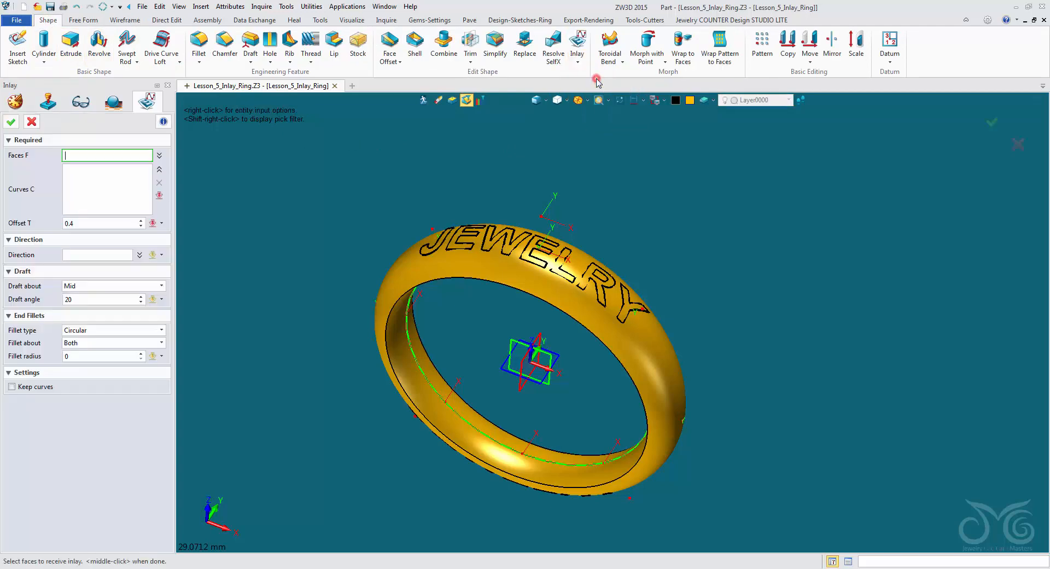
click(517, 283)
middle_click(517, 282)
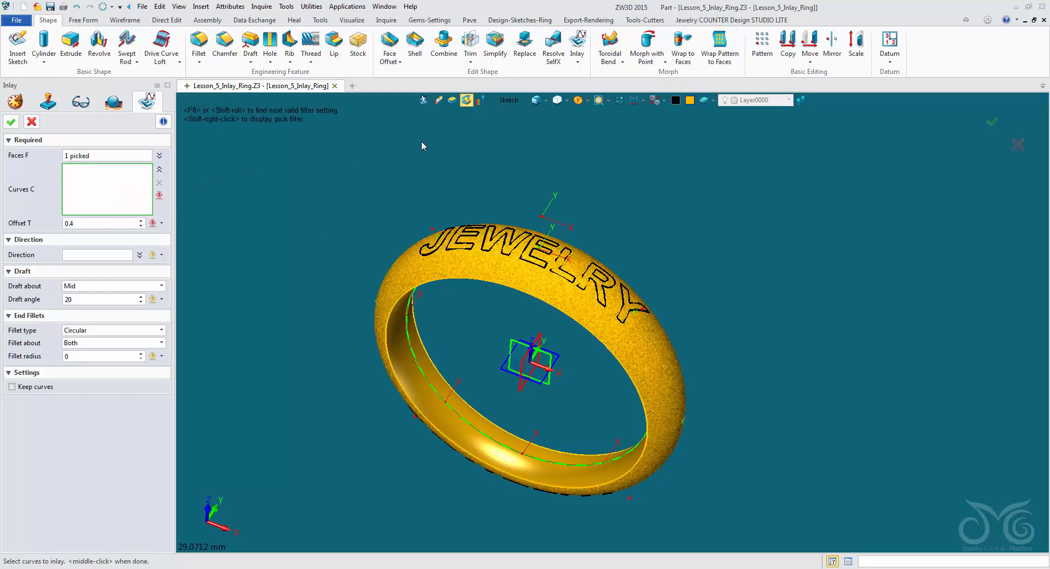
- Restrict the pick filter to curves and select all the projected JEWELRY letter outlines, including the R's inner loop, as the inlay curves
middle_drag(421, 141, 470, 121)
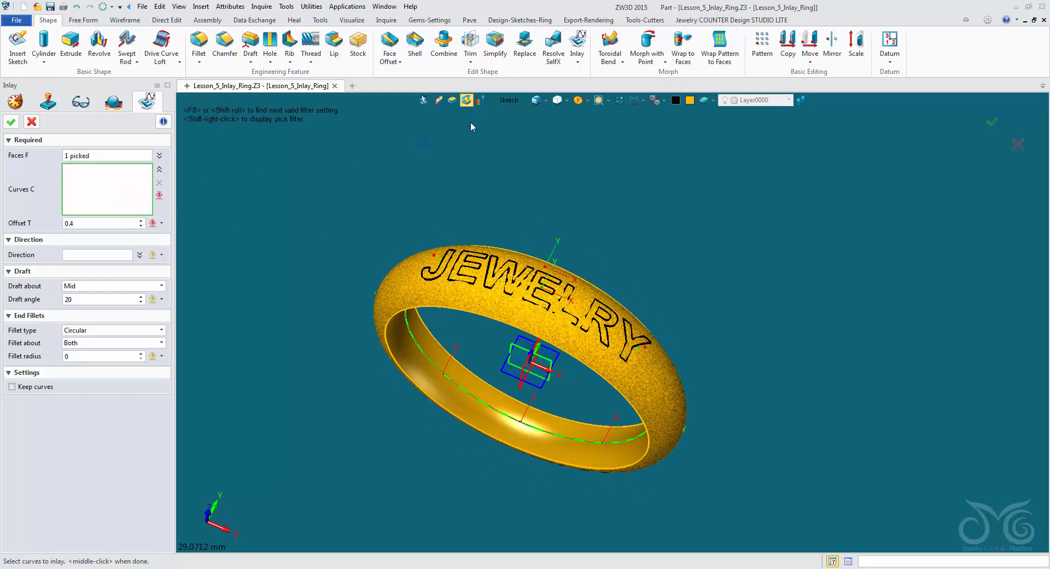
click(513, 105)
click(532, 159)
scroll(510, 261, up, 5)
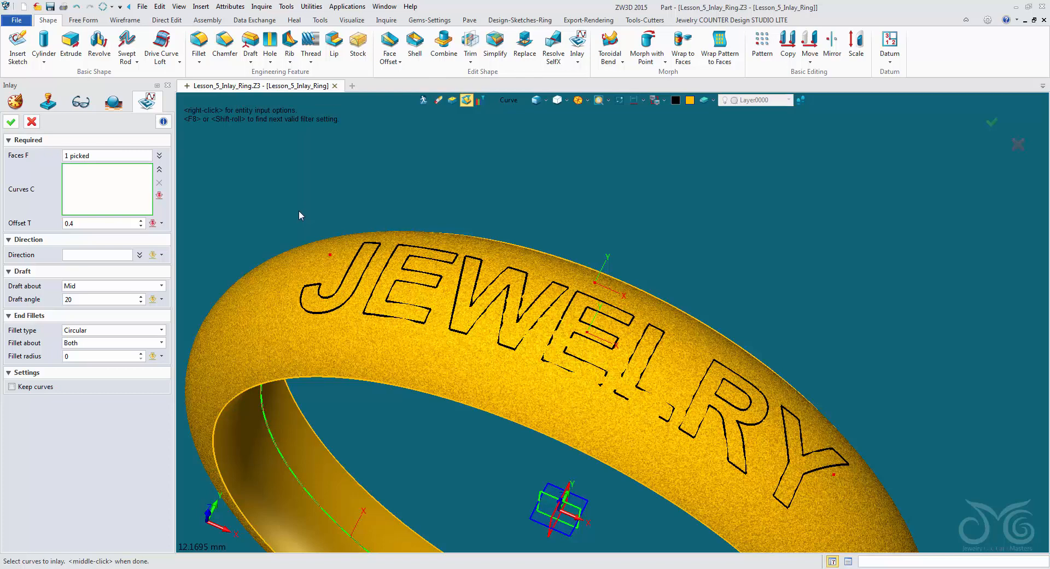
click(351, 258)
click(383, 267)
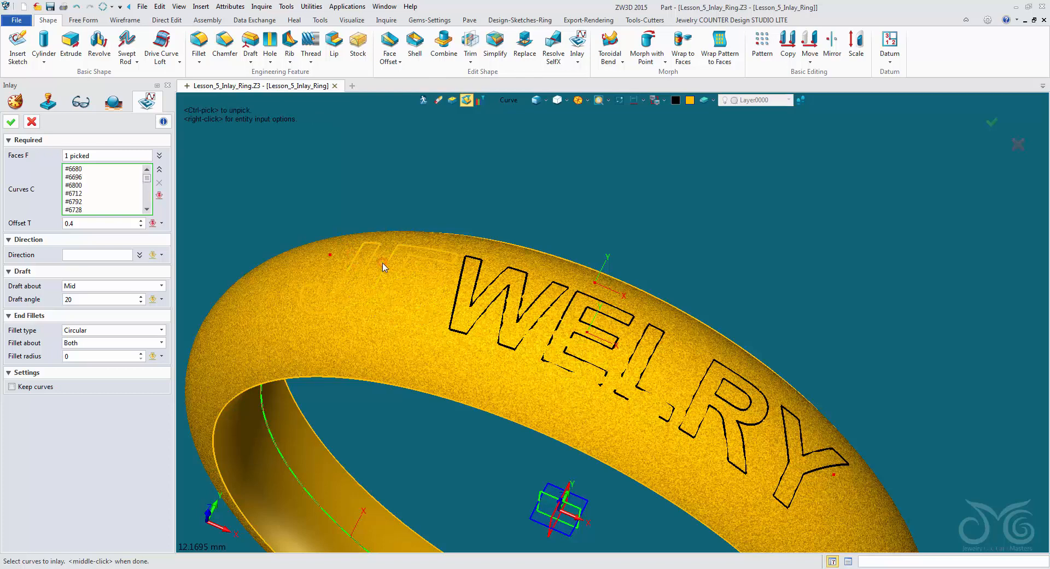
click(460, 276)
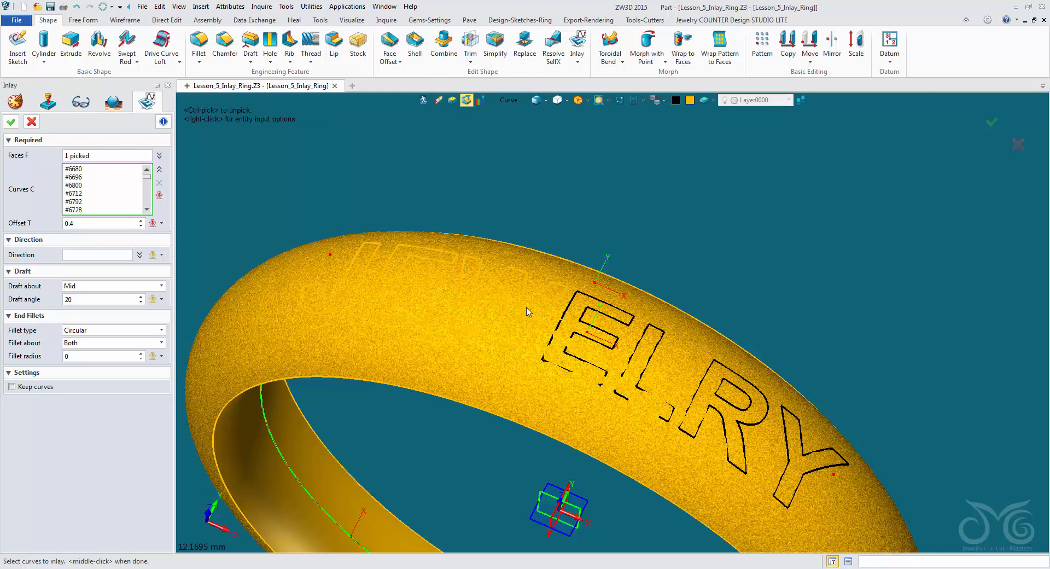
click(565, 316)
click(639, 338)
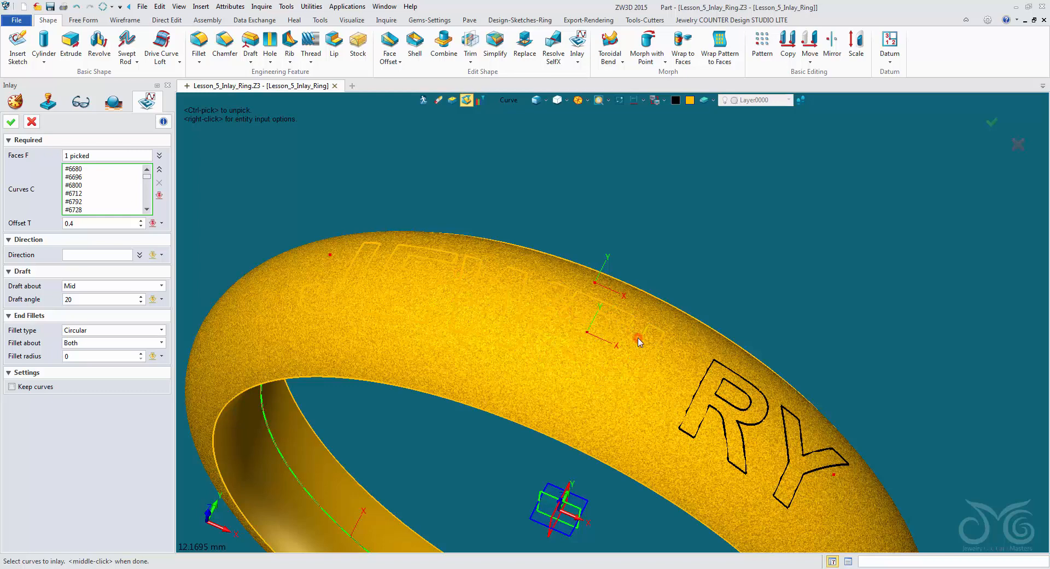
click(707, 376)
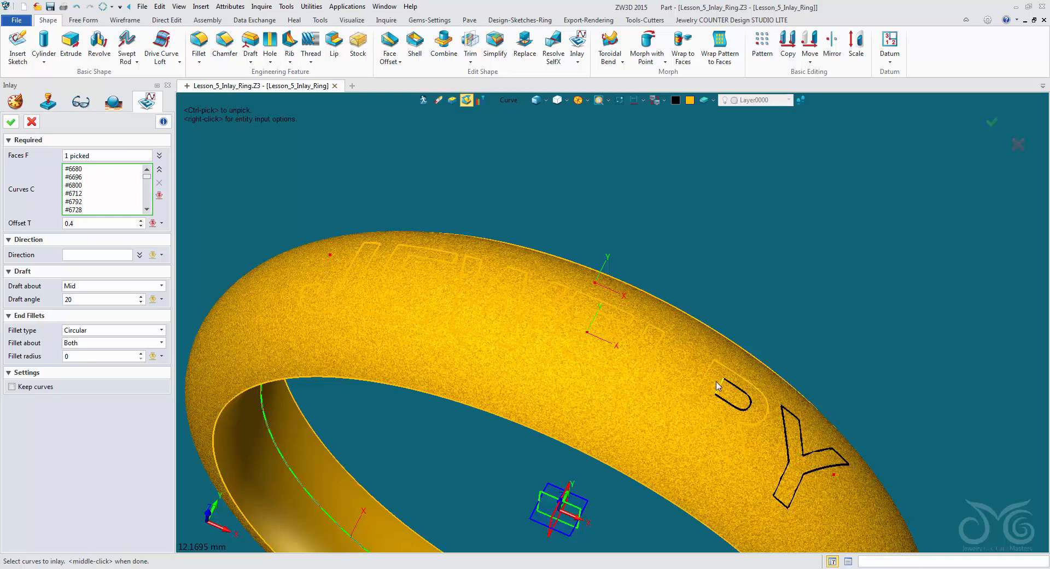
click(718, 386)
click(788, 427)
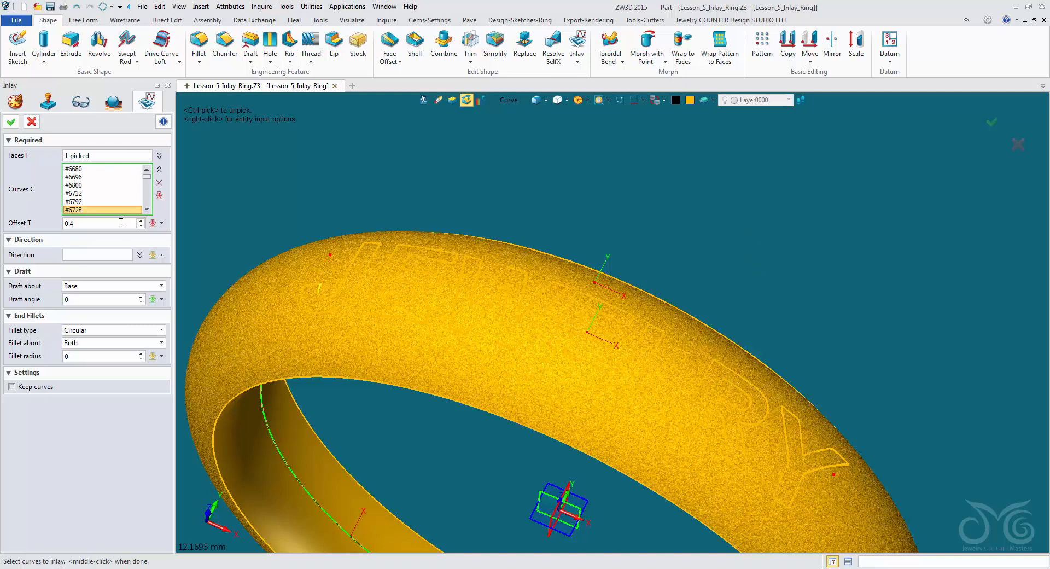
- Set the inlay offset to -0.3 and complete the recessed JEWELRY inlay
click(121, 222)
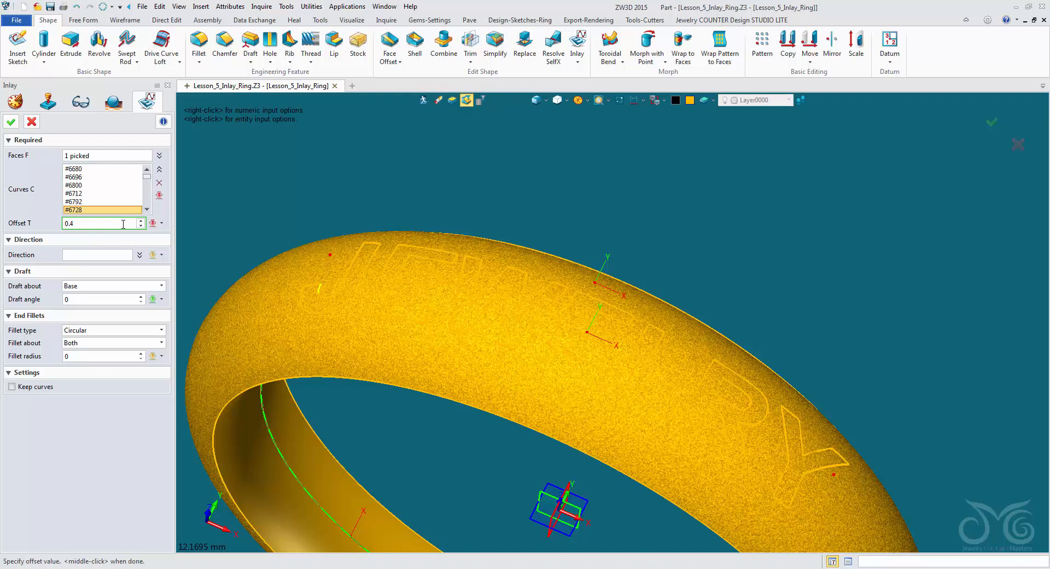
drag(93, 223, 41, 221)
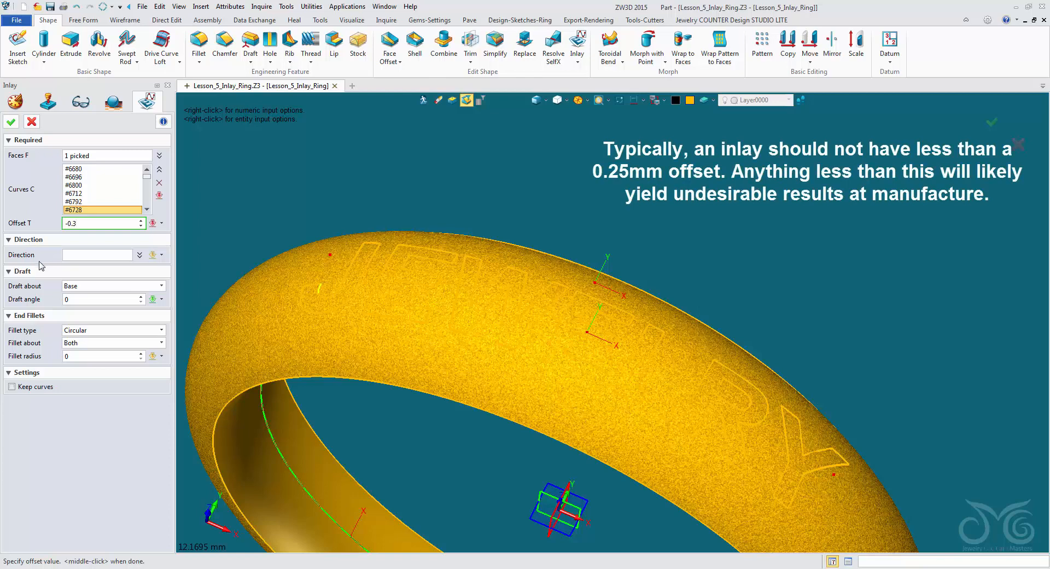
click(11, 122)
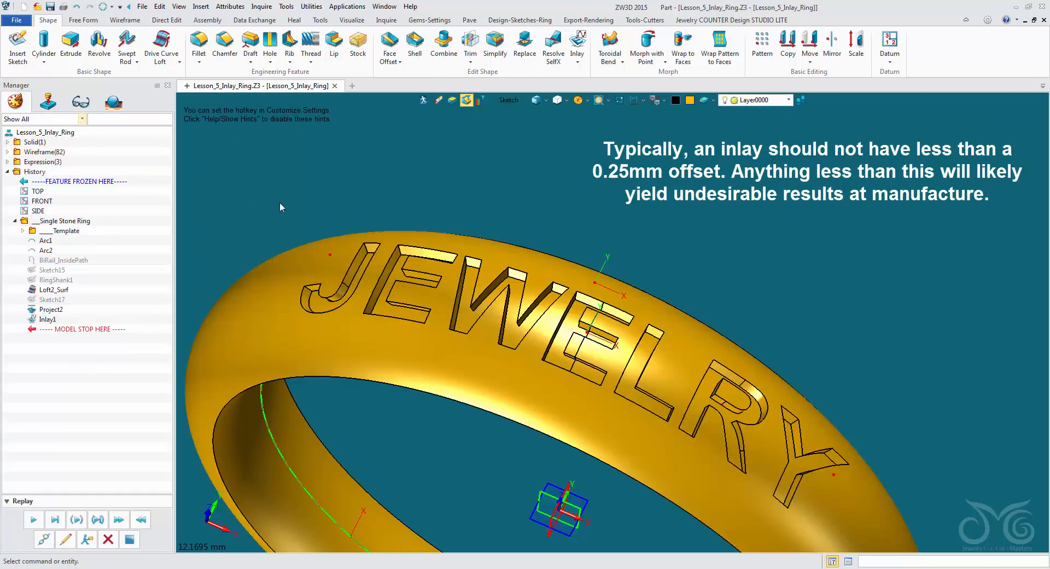
- Examine the depth and side walls of the recessed JEWELRY letters from several angles around the ring
middle_drag(384, 225, 701, 359)
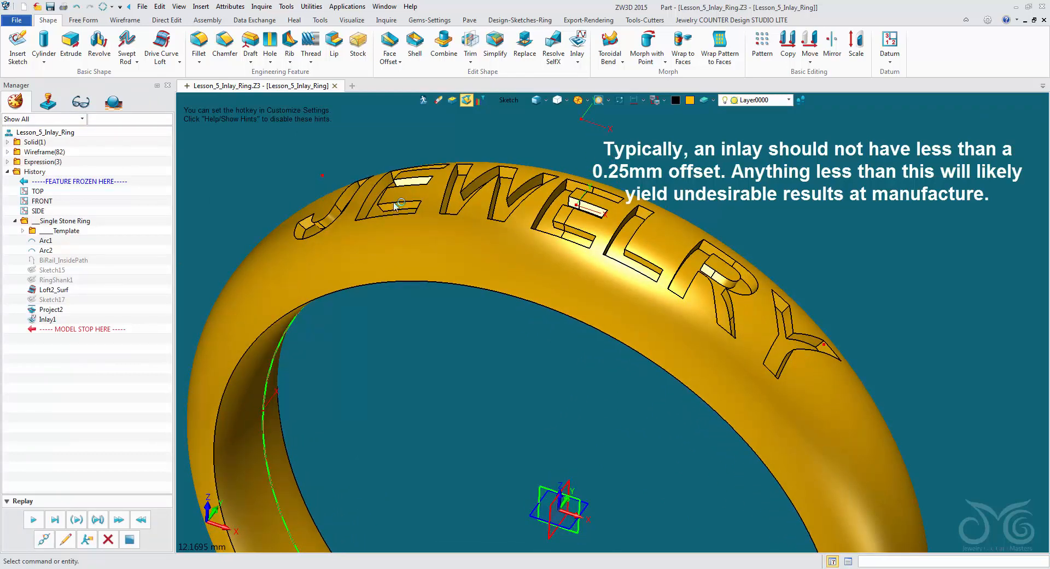
scroll(747, 325, down, 6)
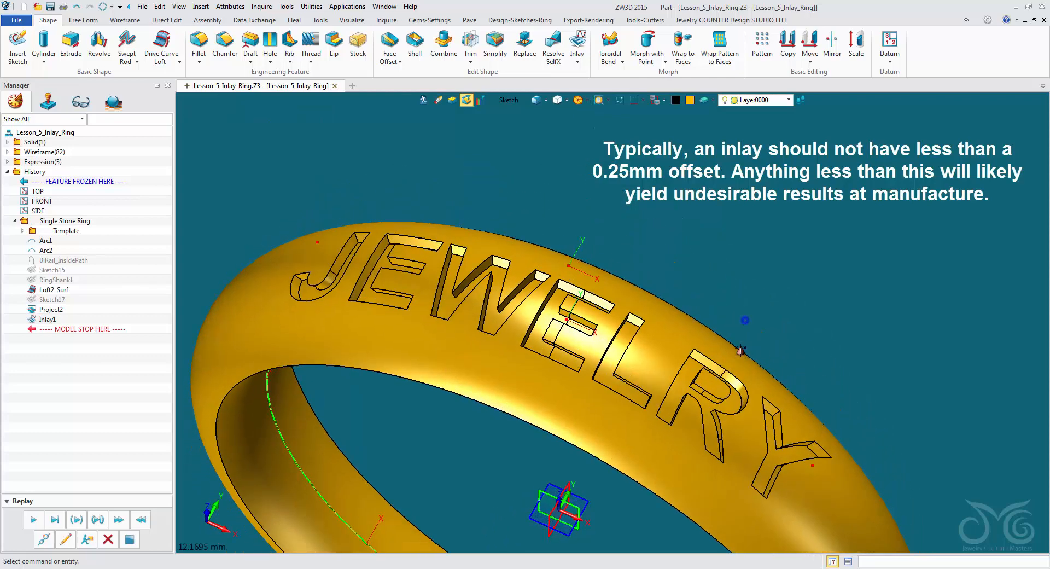
middle_drag(743, 346, 627, 243)
right_drag(626, 243, 631, 252)
right_drag(639, 217, 701, 270)
scroll(607, 309, up, 4)
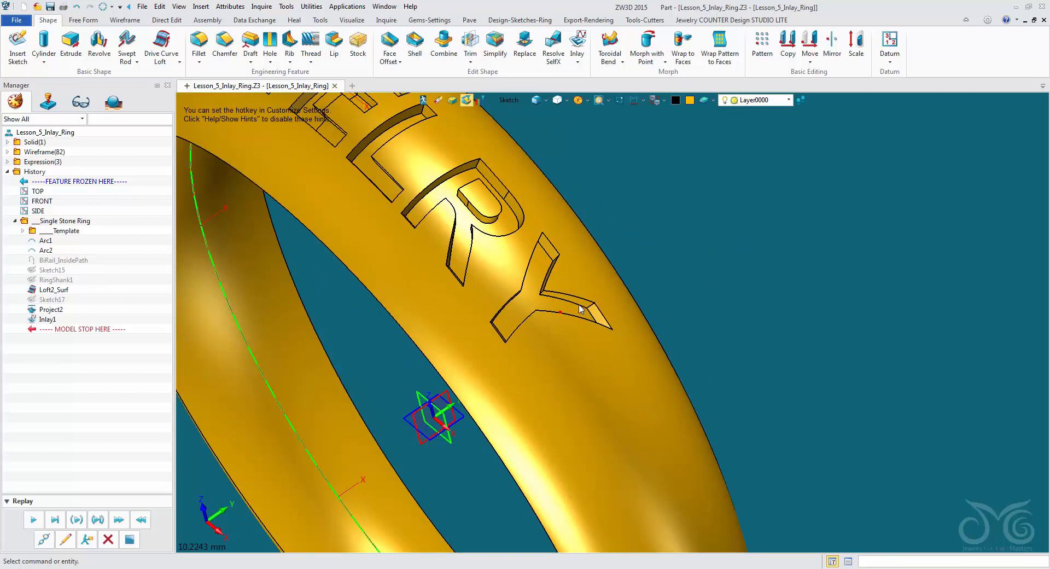
scroll(585, 313, down, 5)
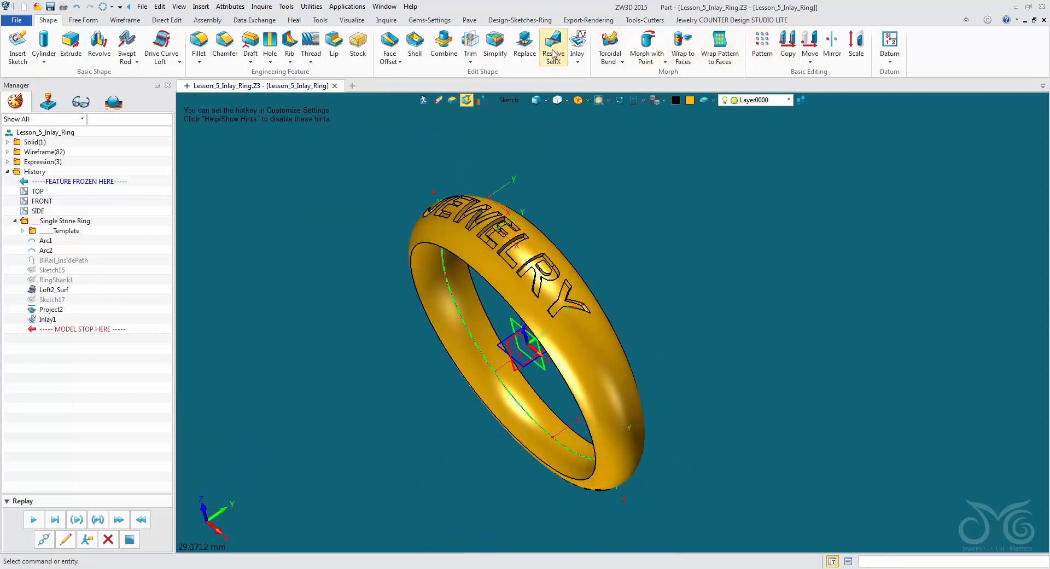
- Resize the ring to US size 5 (Ø15.7) with the Ring Size picker
click(520, 20)
click(561, 46)
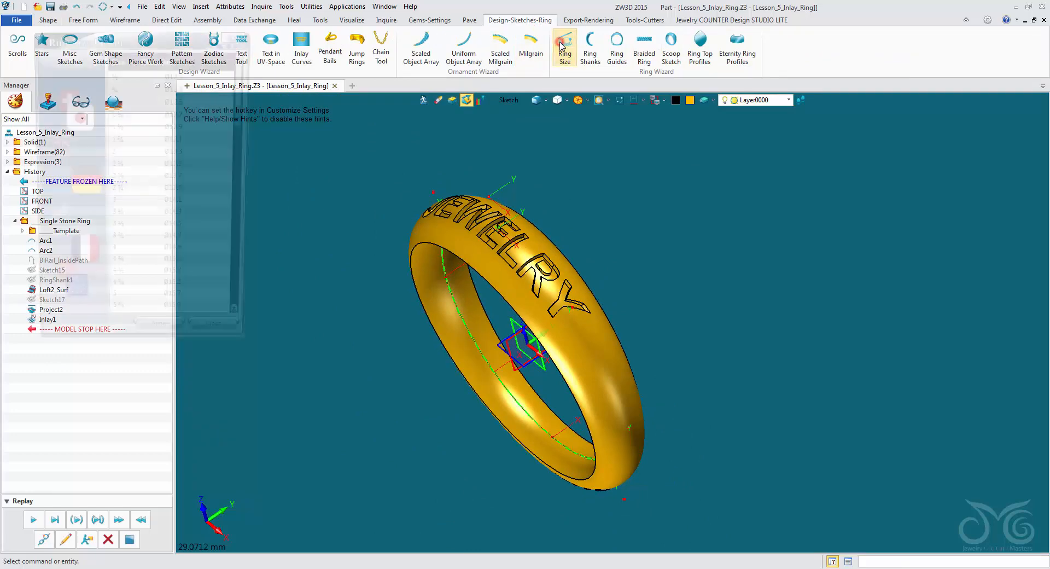
scroll(207, 190, up, 1)
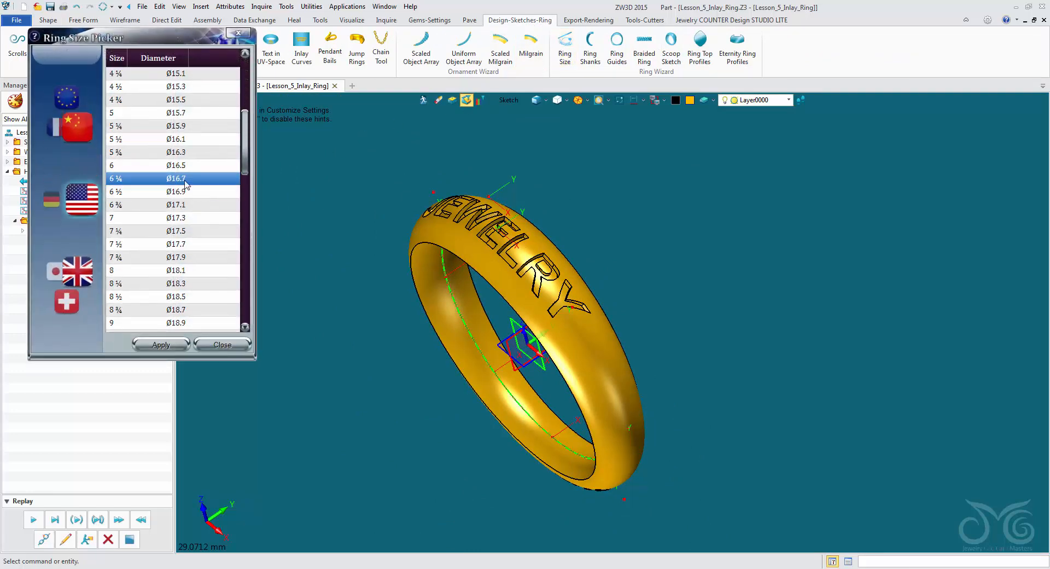
click(167, 116)
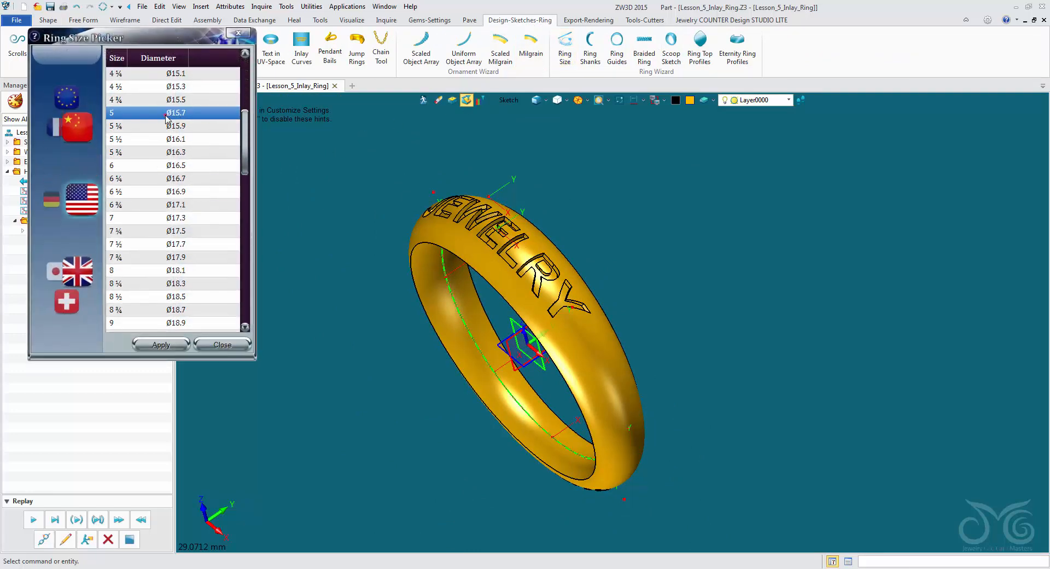
click(161, 345)
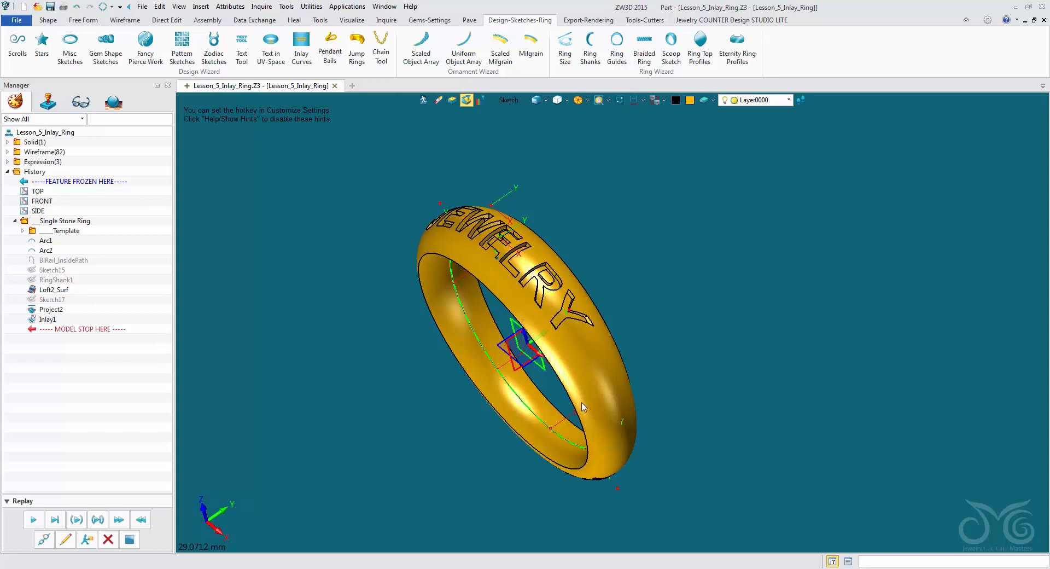
- Apply US ring size 4 (Ø14.9) and check how the JEWELRY inlay follows the resized band
click(565, 46)
click(186, 272)
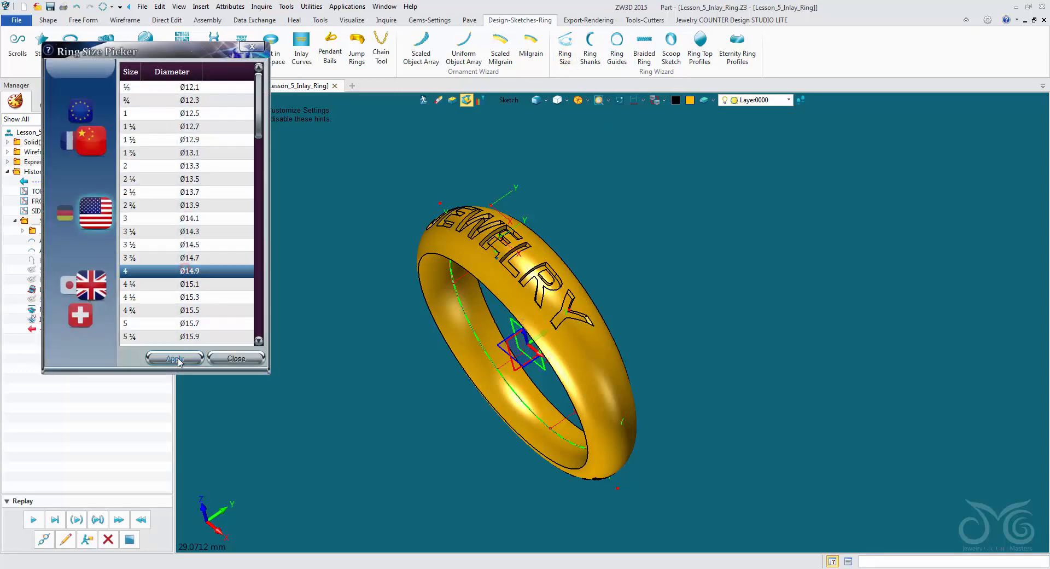
click(176, 359)
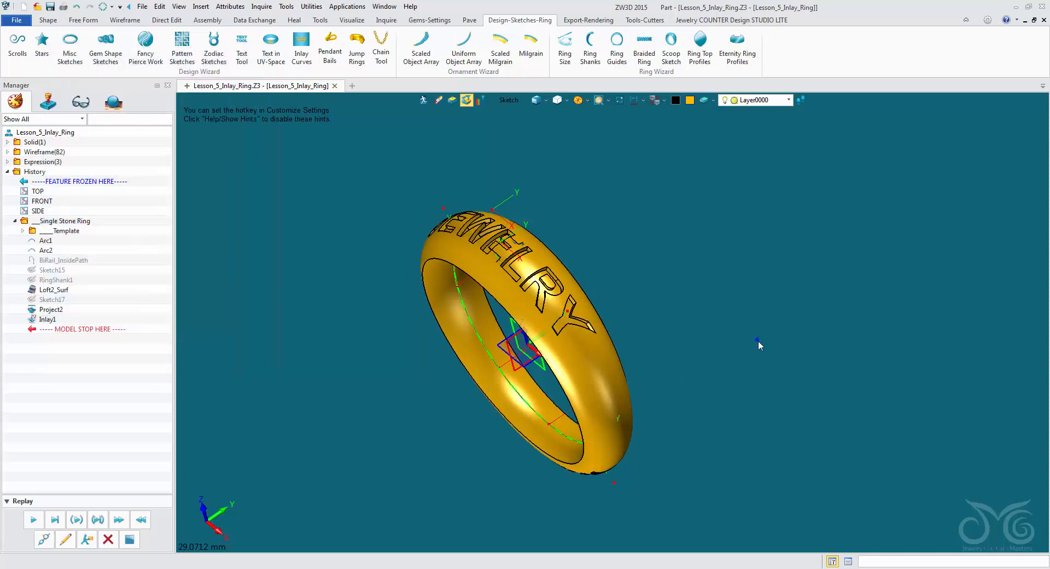
mouse_move(758, 340)
middle_down()
mouse_move(778, 398)
mouse_move(766, 382)
mouse_move(663, 395)
mouse_move(661, 491)
middle_up()
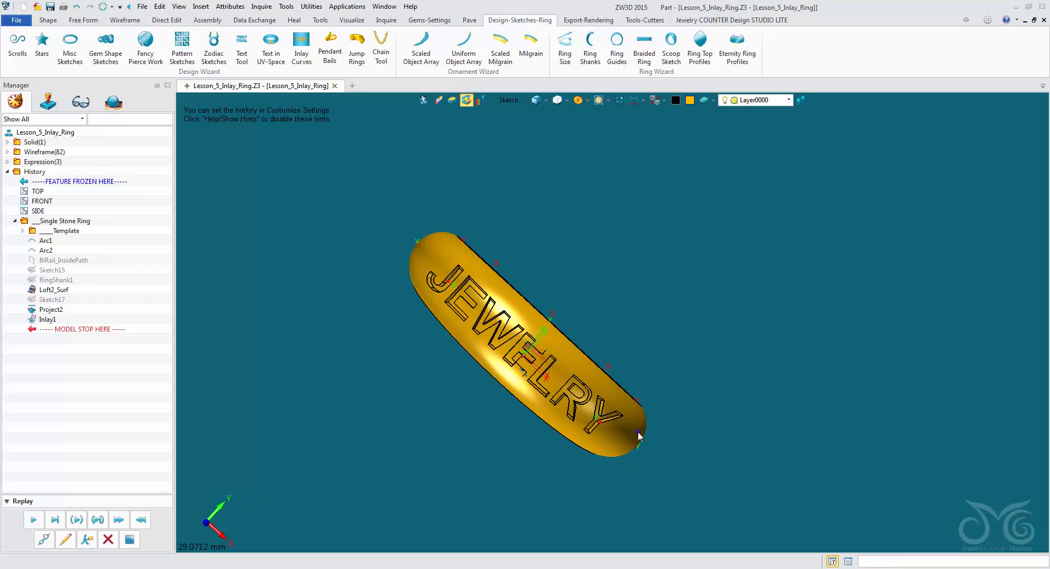
right_drag(638, 432, 486, 372)
scroll(655, 390, up, 4)
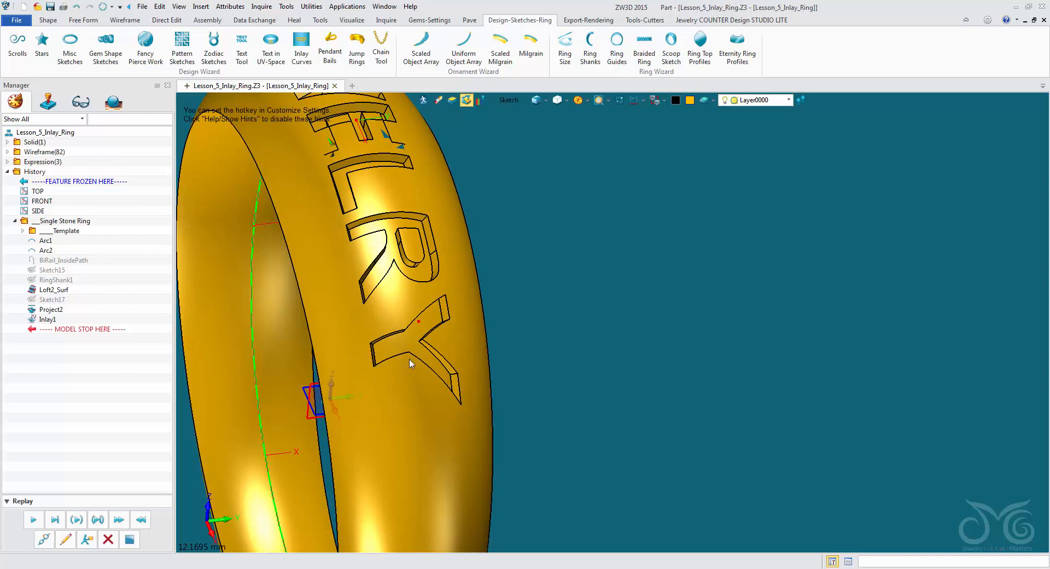
scroll(409, 359, down, 2)
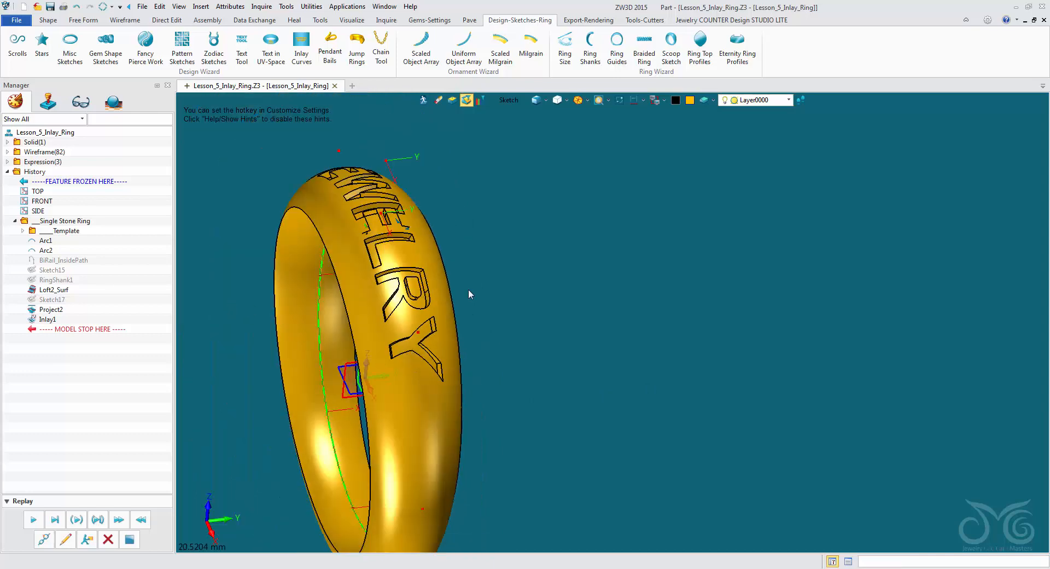
- Apply US ring size 7 (Ø17.3) and check the inlaid lettering on the resized band
click(565, 46)
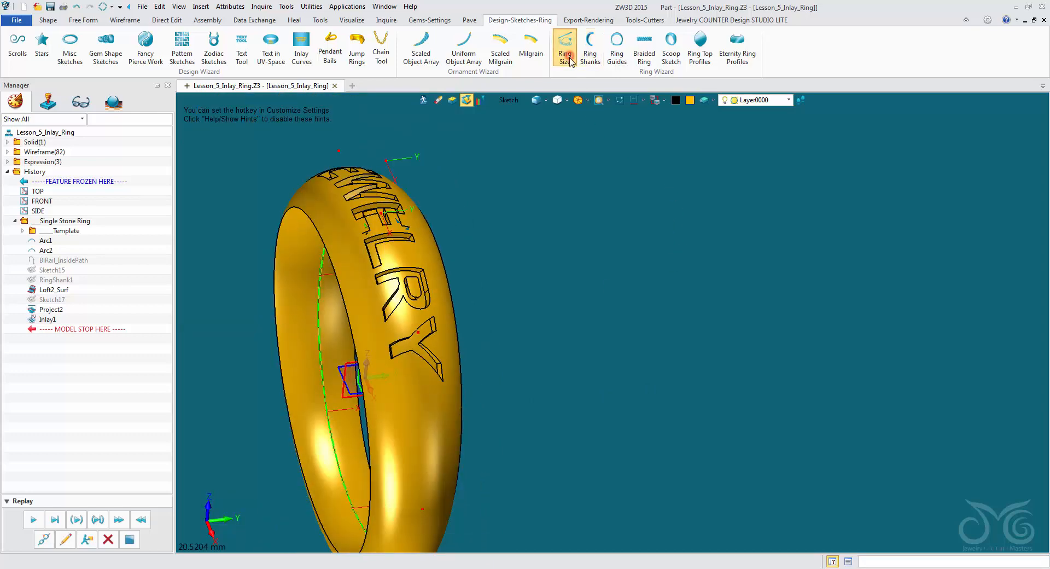
scroll(241, 285, down, 4)
click(222, 283)
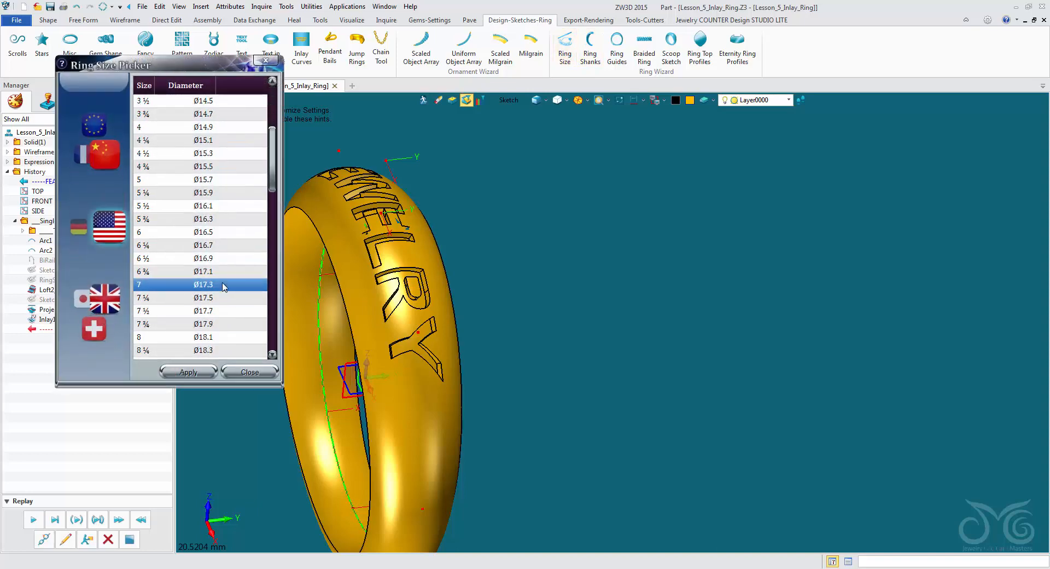
click(188, 370)
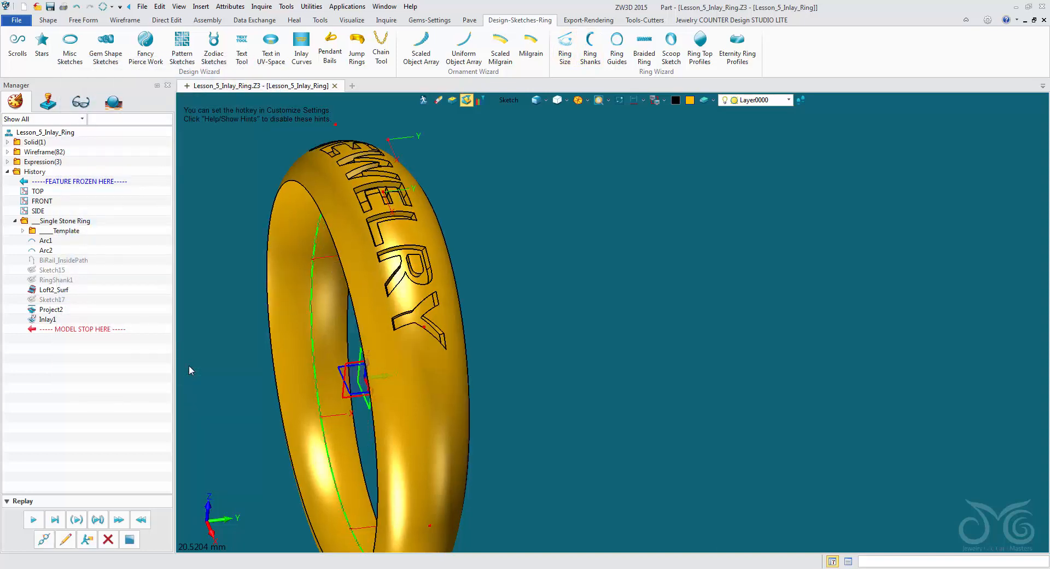
middle_drag(194, 333, 227, 379)
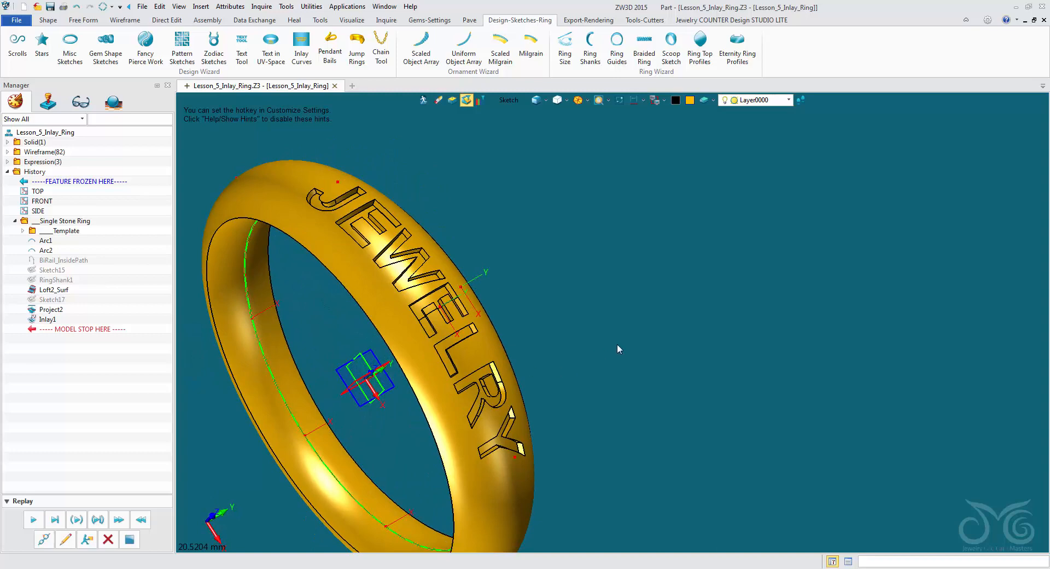
middle_drag(618, 349, 720, 358)
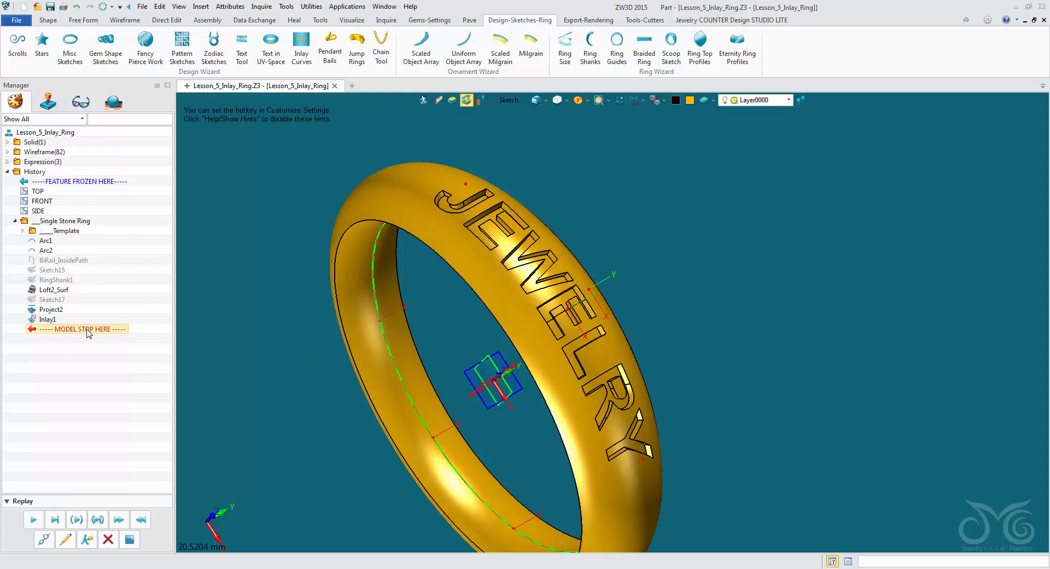
- Roll the history back to just after the JEWELRY text sketch and delete the projection and inlay features
drag(88, 333, 100, 311)
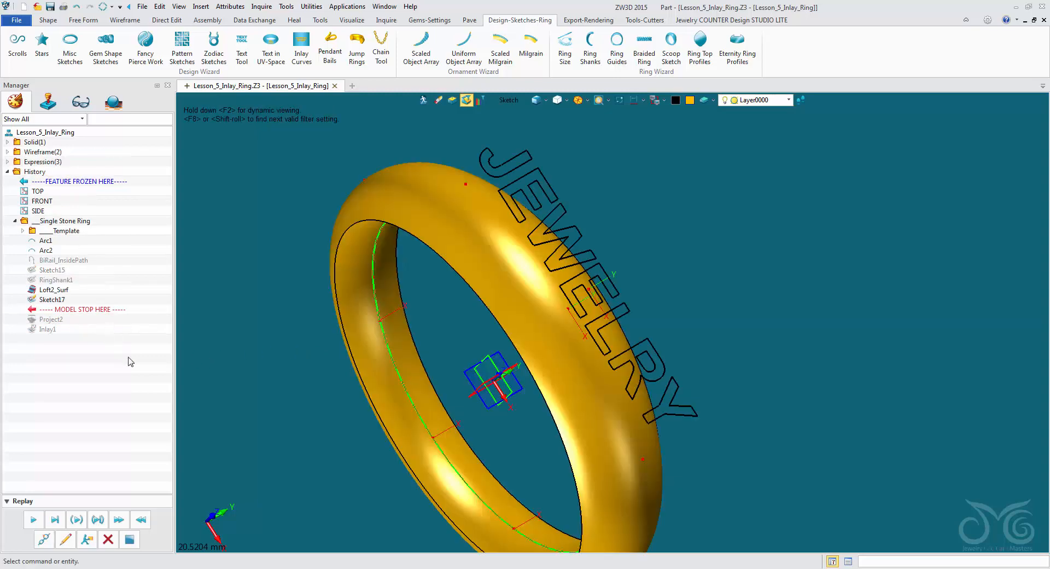
click(106, 541)
click(107, 540)
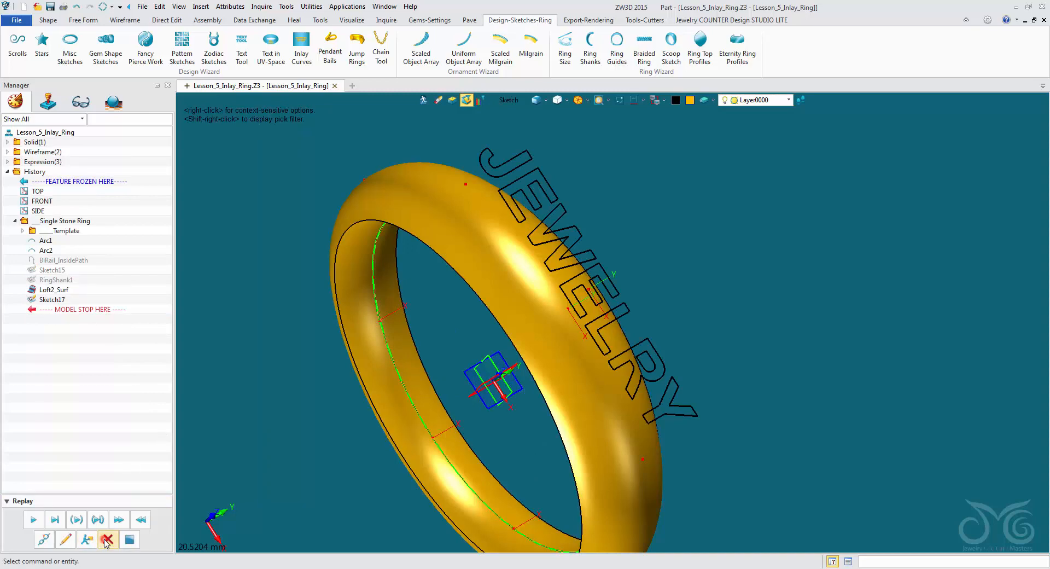
- Save the ring file with the plain band and JEWELRY text sketch
middle_drag(255, 284, 330, 310)
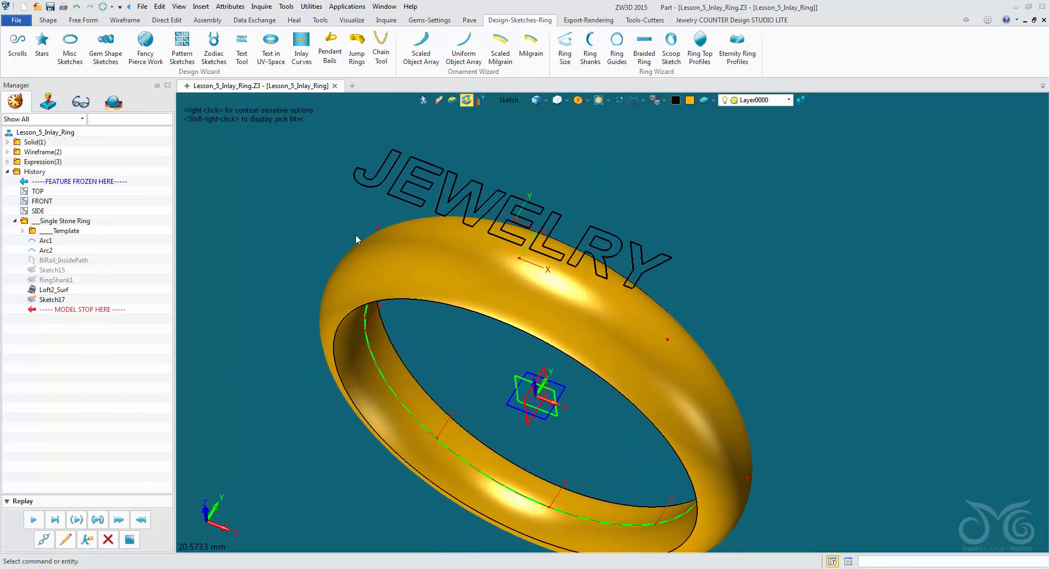
click(50, 7)
click(614, 363)
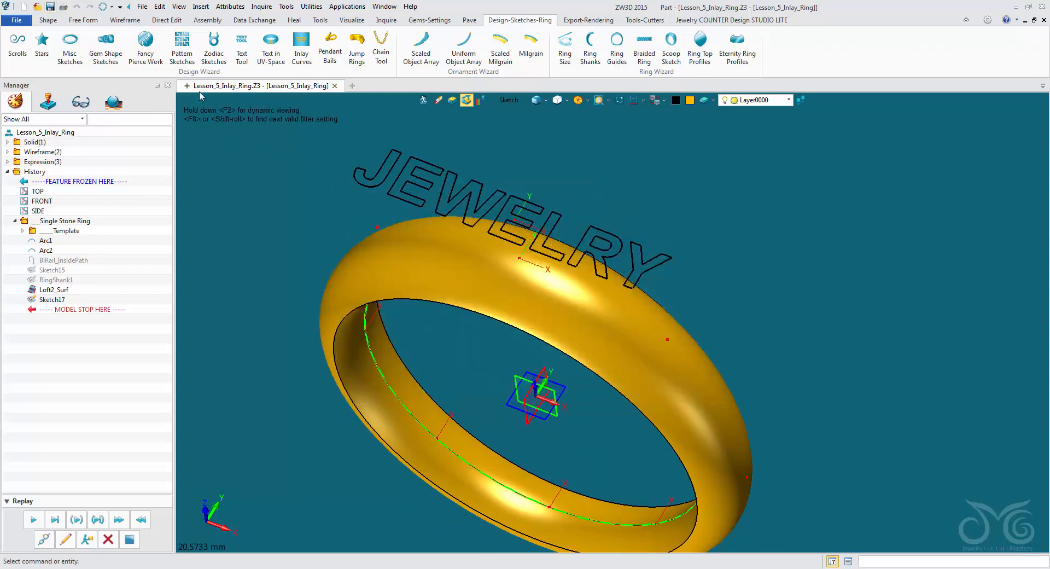
- Try to wrap the JEWELRY sketch onto the band's outer face using the first Wrap on Face method, with the origin pick filter set to All
click(135, 22)
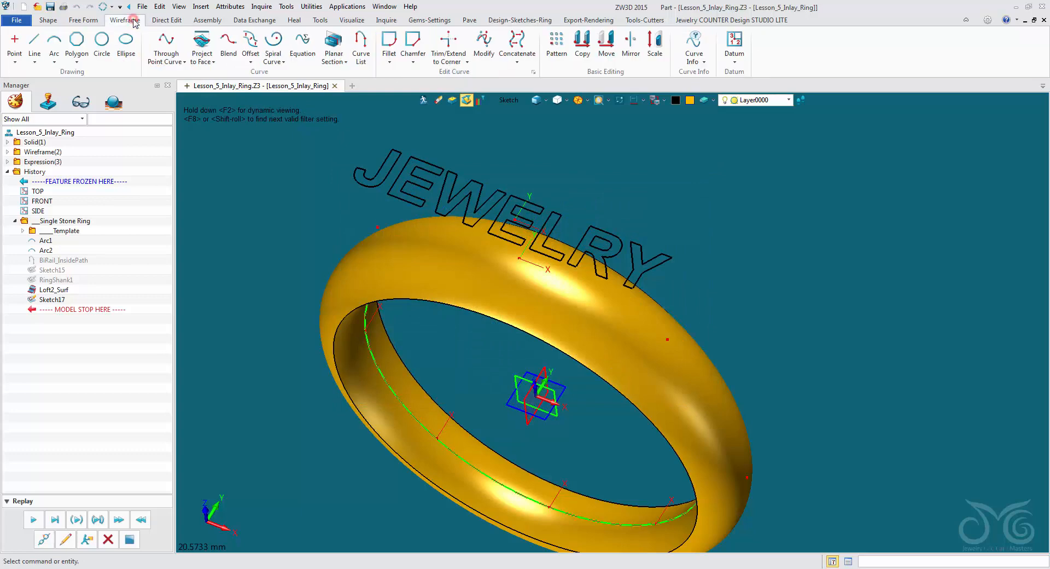
click(209, 61)
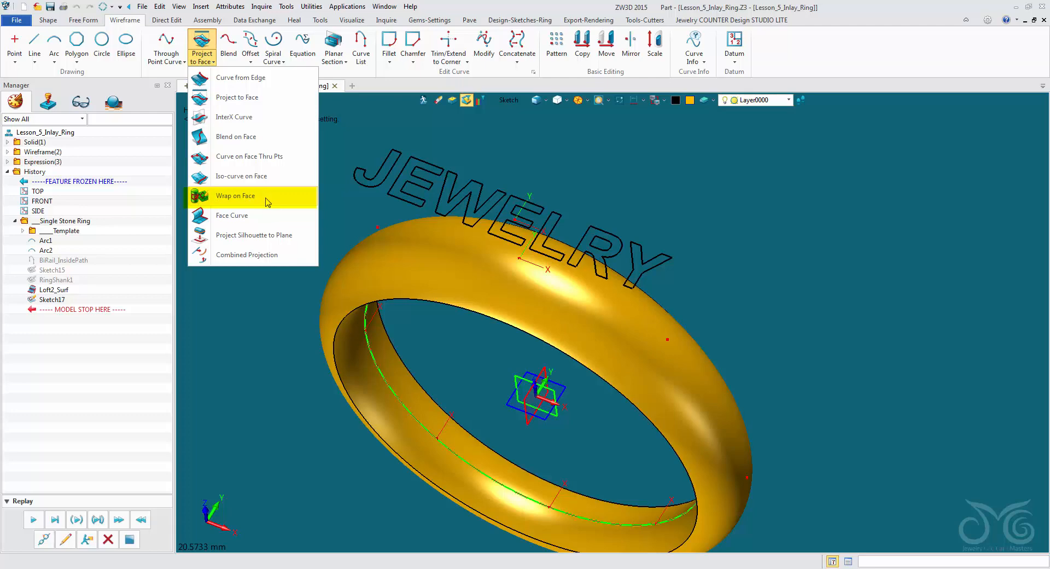
click(248, 198)
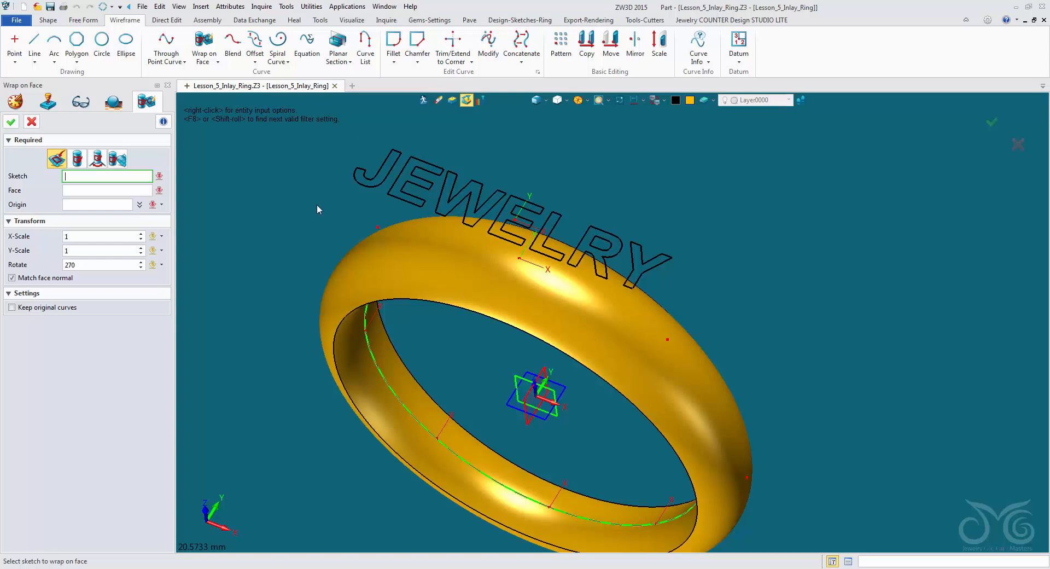
click(392, 185)
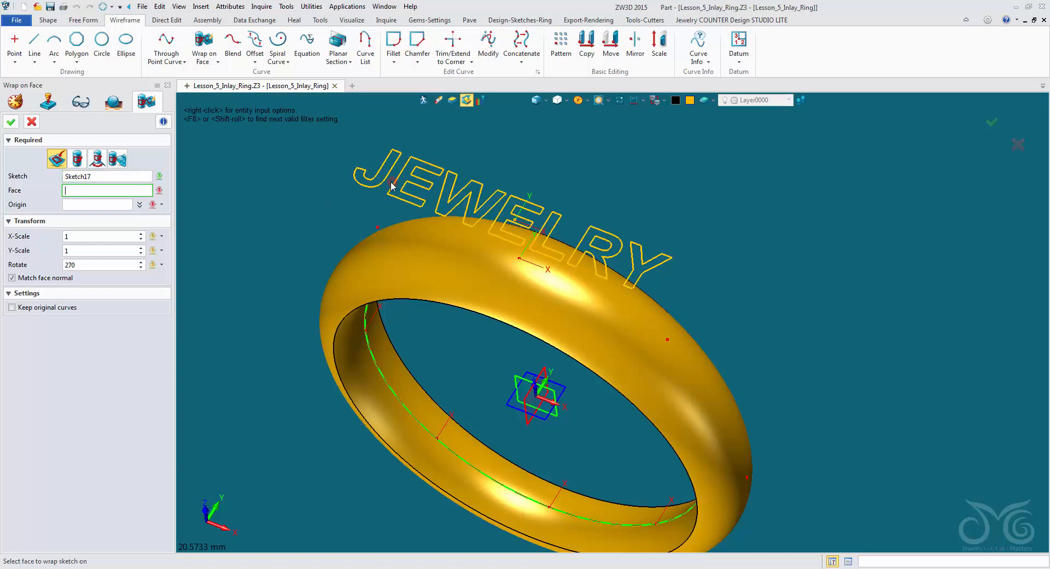
click(418, 236)
click(422, 254)
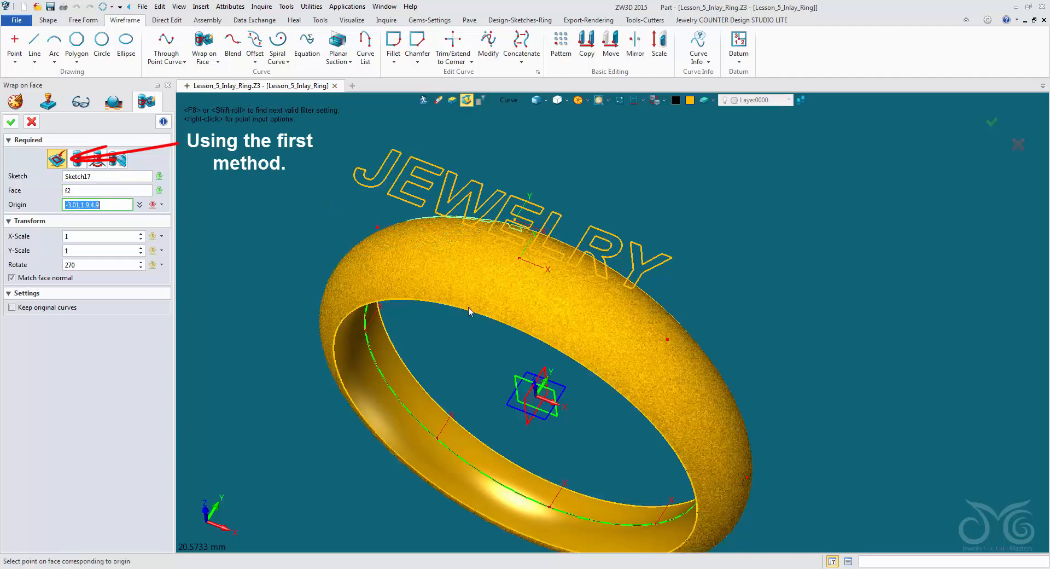
key(Delete)
click(513, 101)
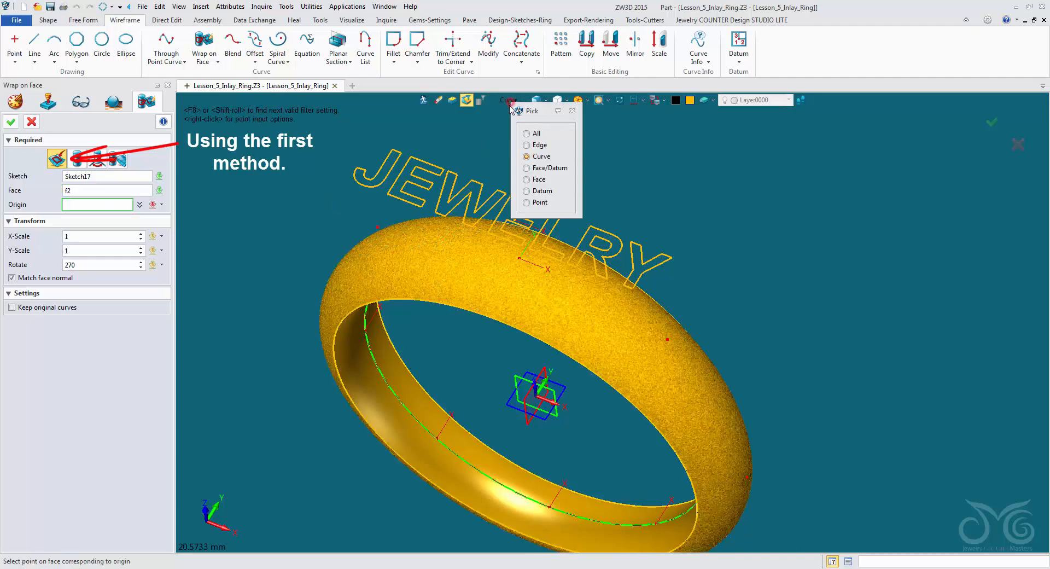
click(524, 135)
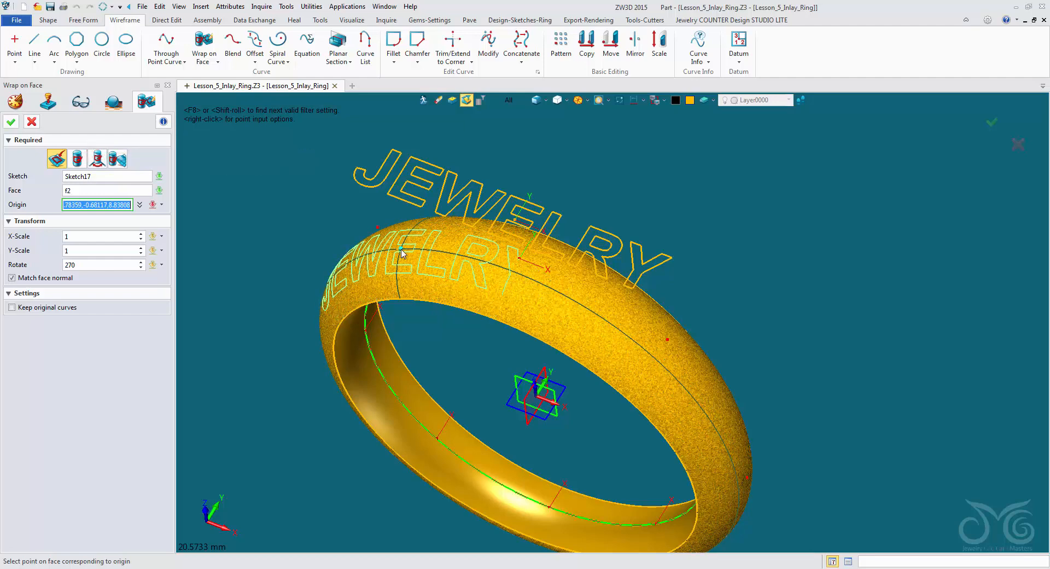
- Test rotation angles of 0, 90 and 270 for the JEWELRY text in the wrap preview
click(104, 265)
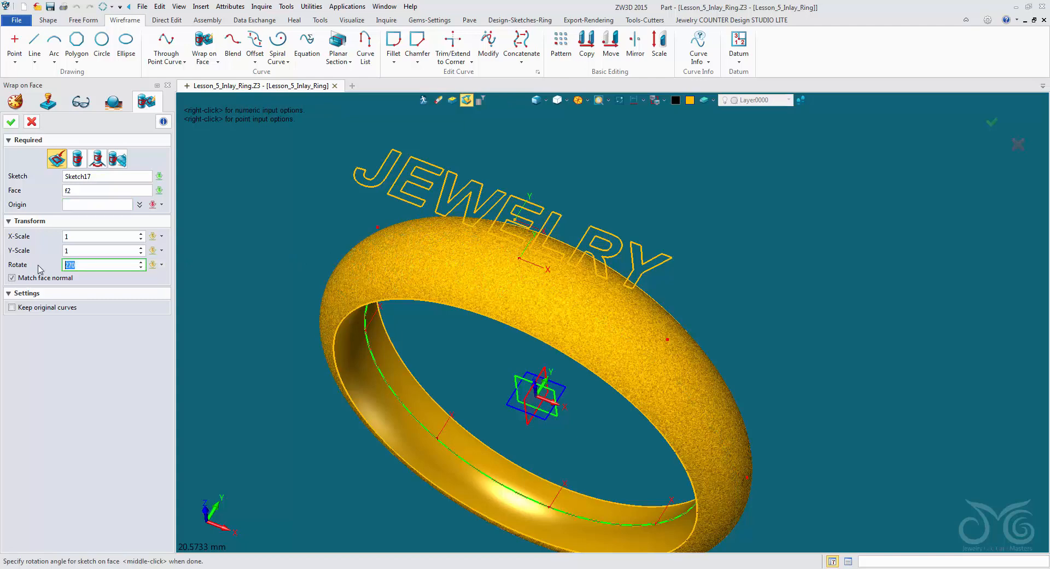
text(0)
click(89, 205)
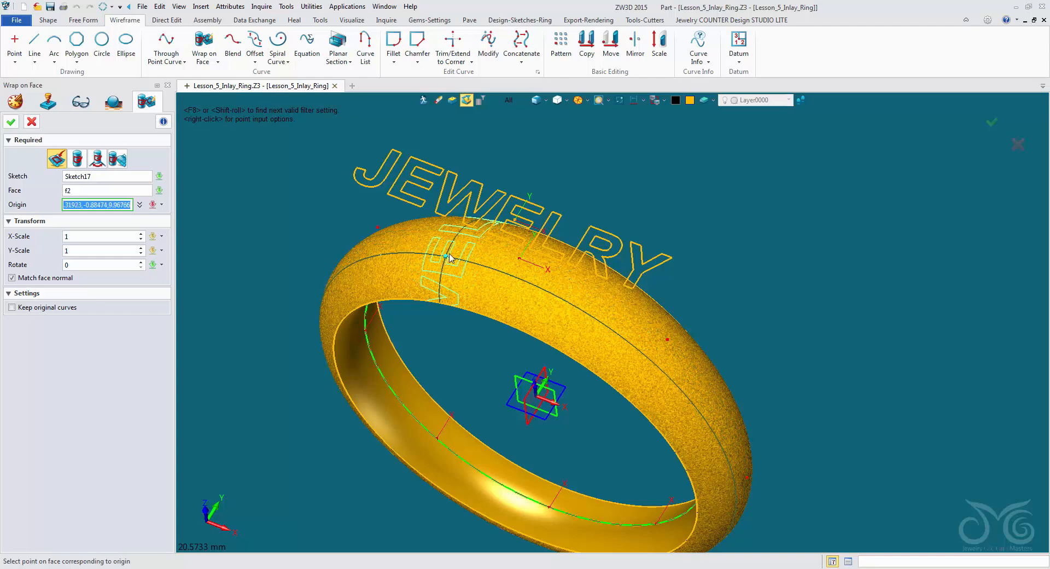
click(112, 263)
text(90)
key(Return)
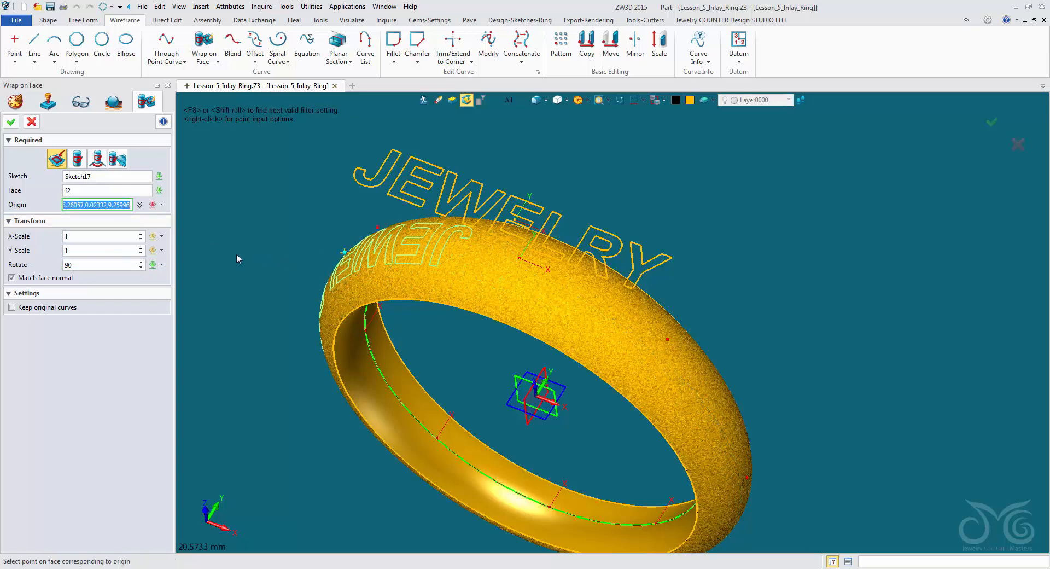
click(113, 264)
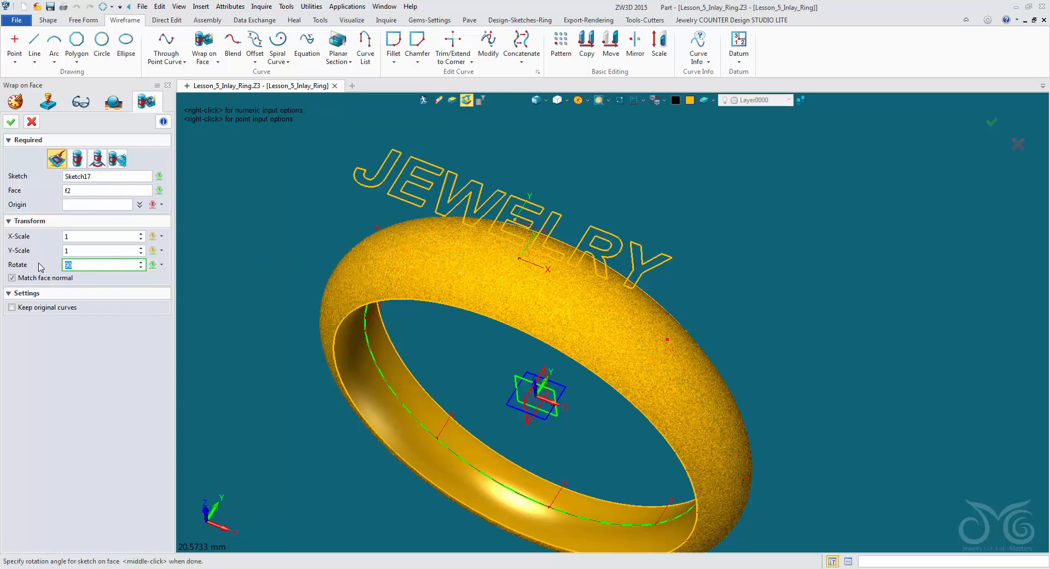
text(270)
key(Return)
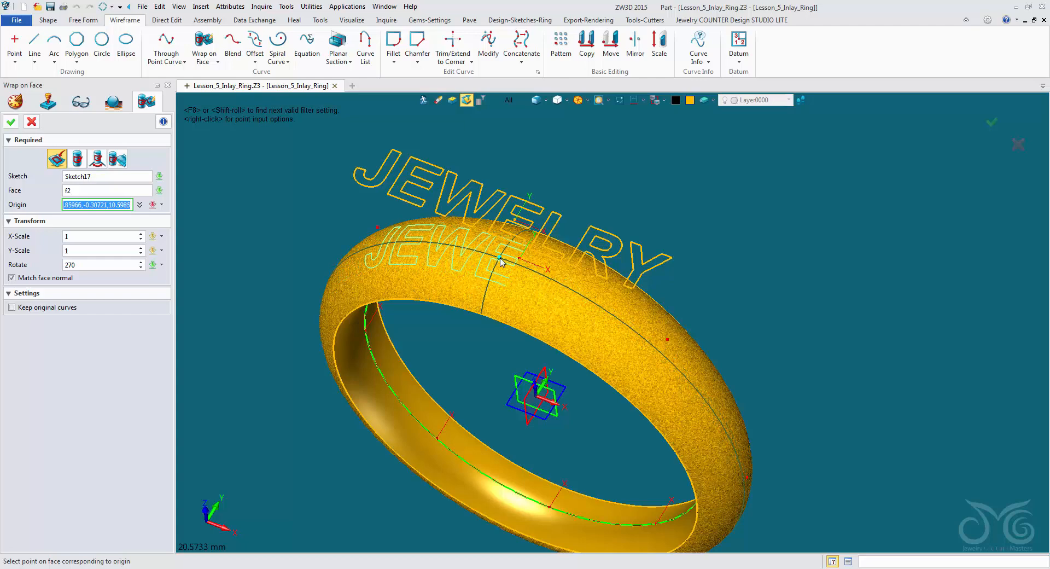
- Preview the wrapped text at several origin points along the band's outer face, and cancel the wrap
drag(500, 262, 497, 259)
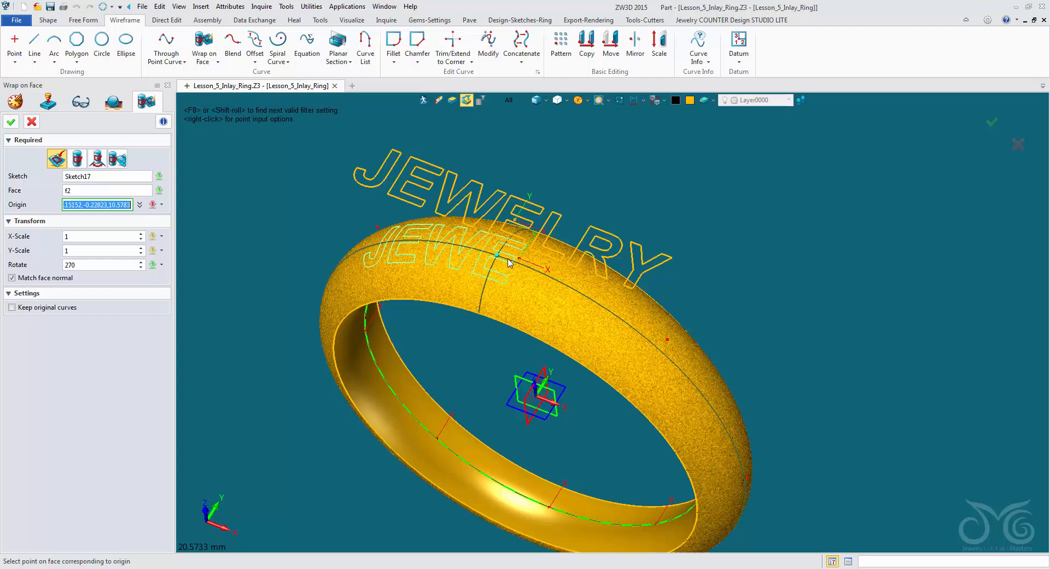
scroll(508, 263, up, 2)
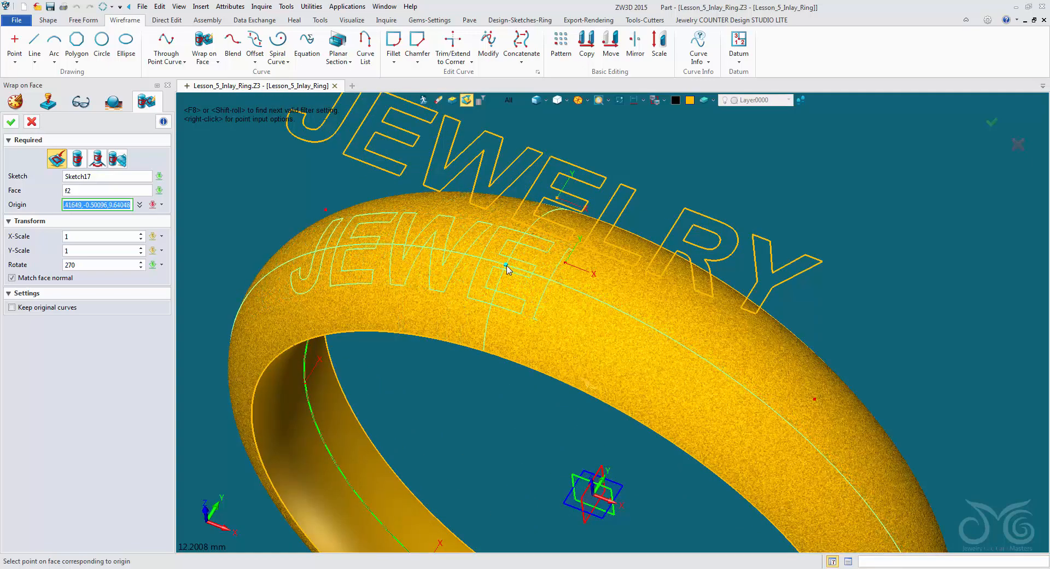
right_drag(507, 268, 506, 231)
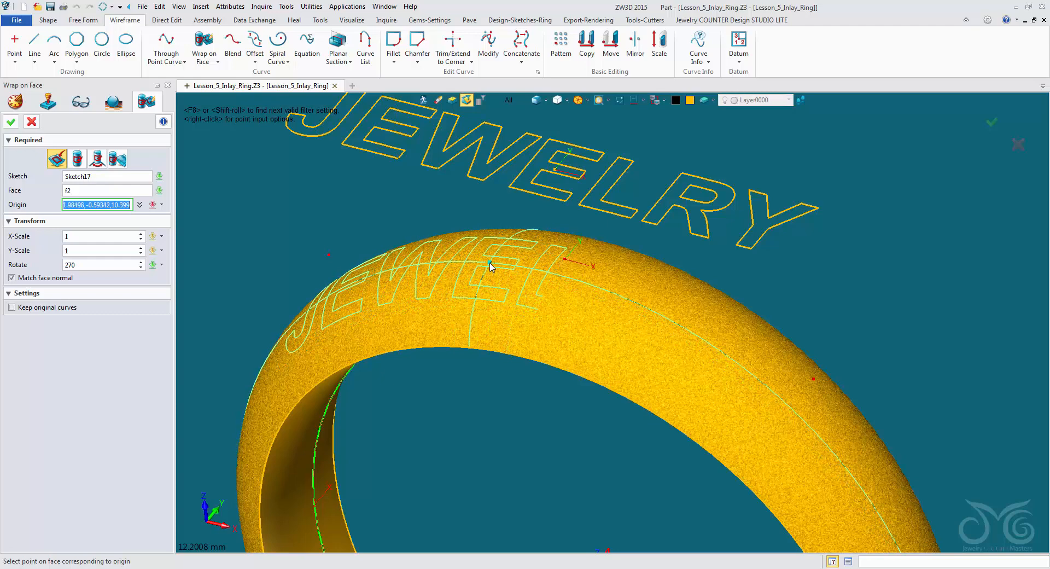
scroll(491, 267, down, 3)
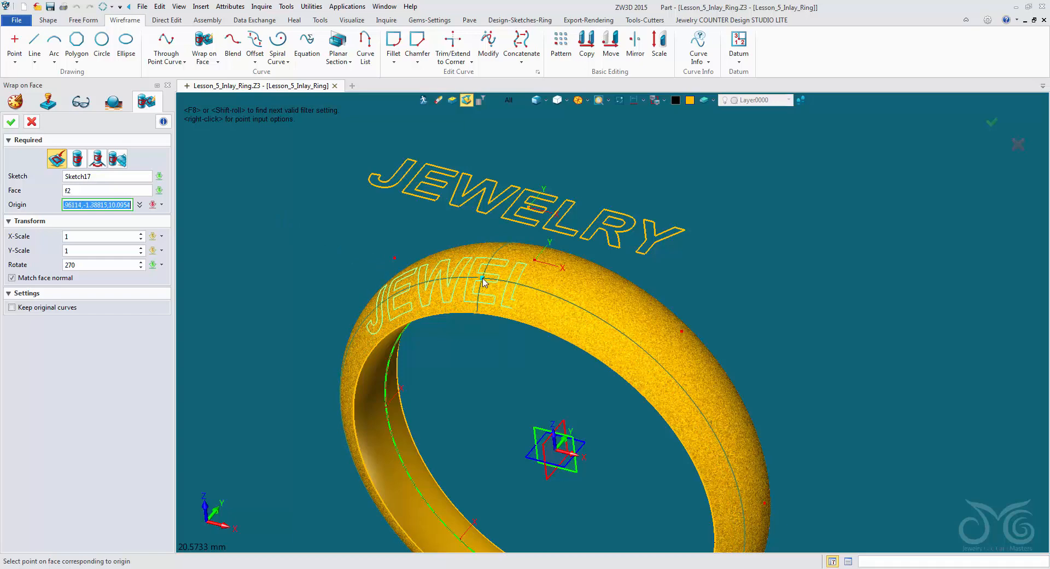
click(32, 121)
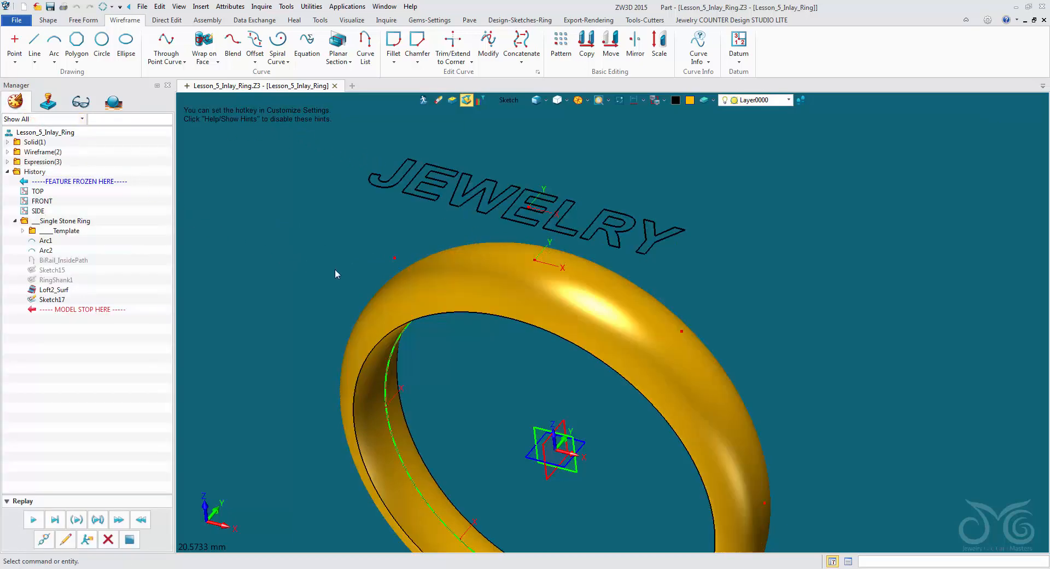
- Open the Loft2_Surf band feature for redefinition and clear its drive curve
right_click(65, 291)
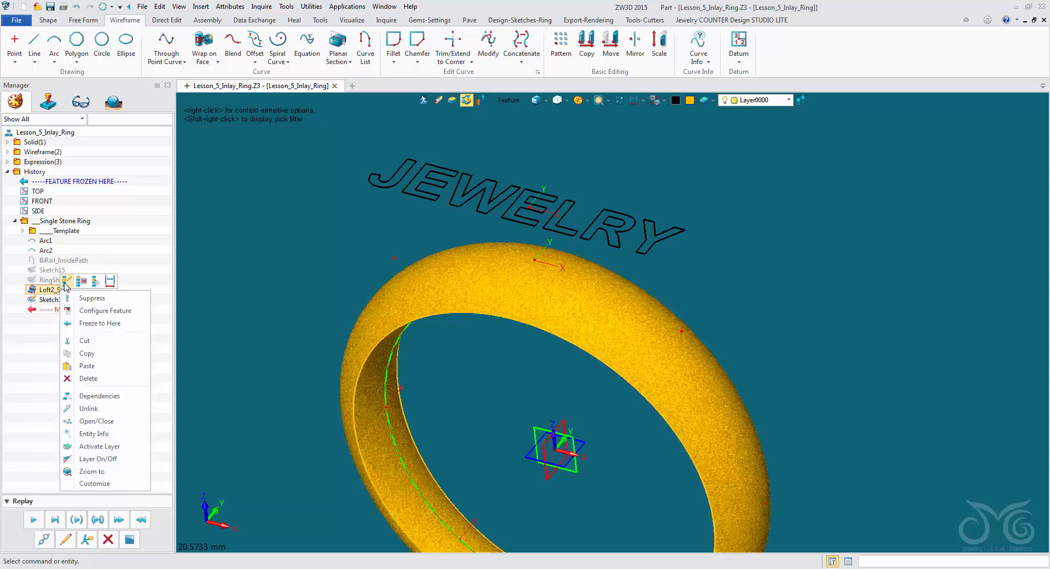
click(66, 281)
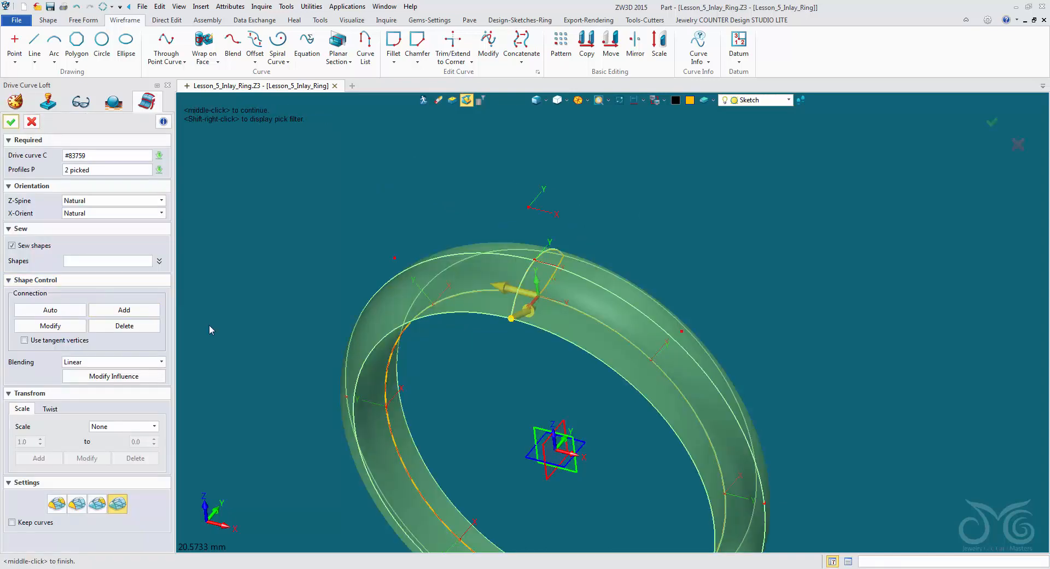
scroll(513, 394, down, 3)
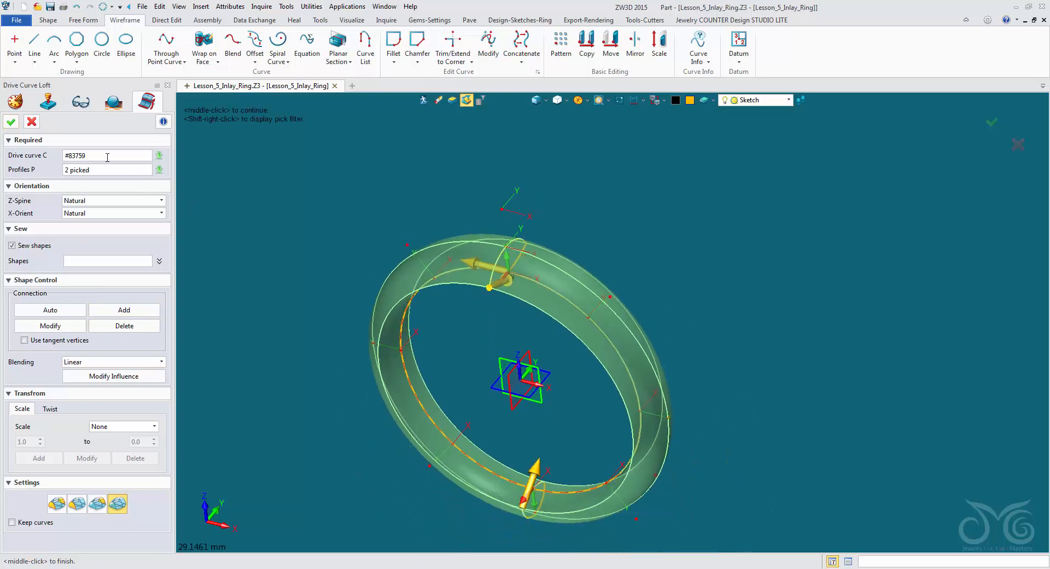
right_drag(253, 174, 320, 197)
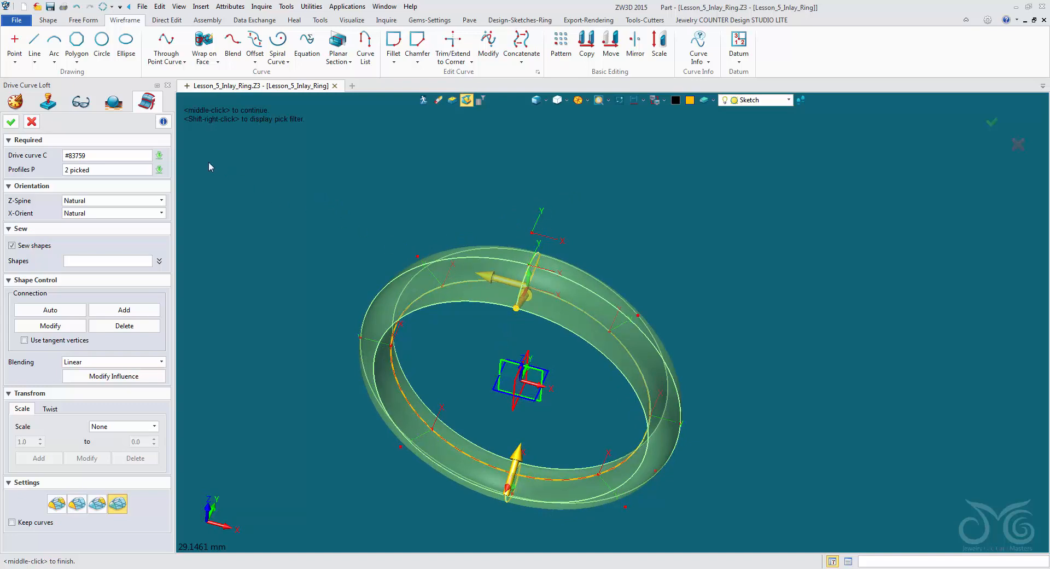
click(125, 156)
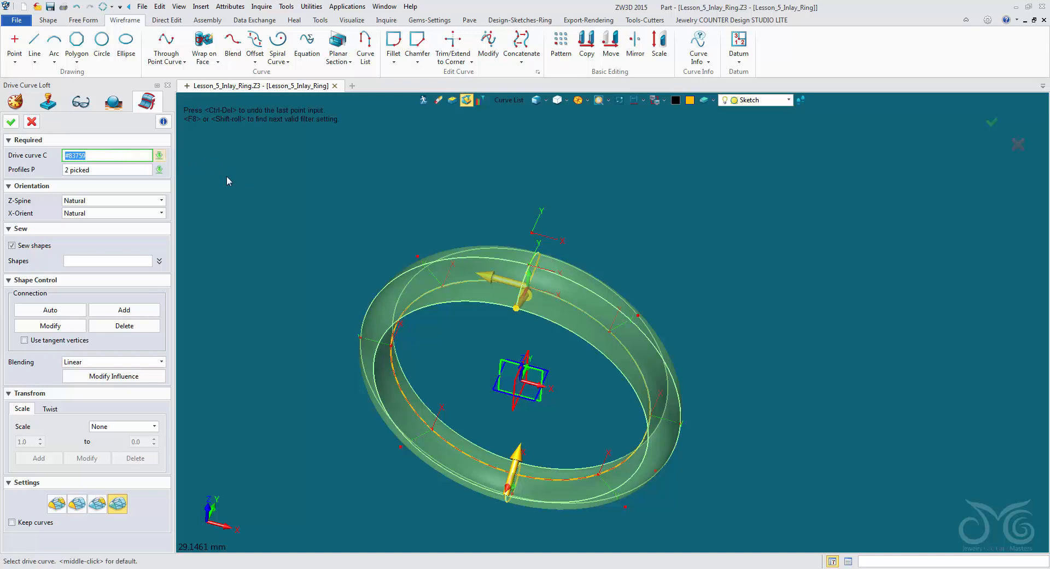
middle_drag(309, 219, 339, 175)
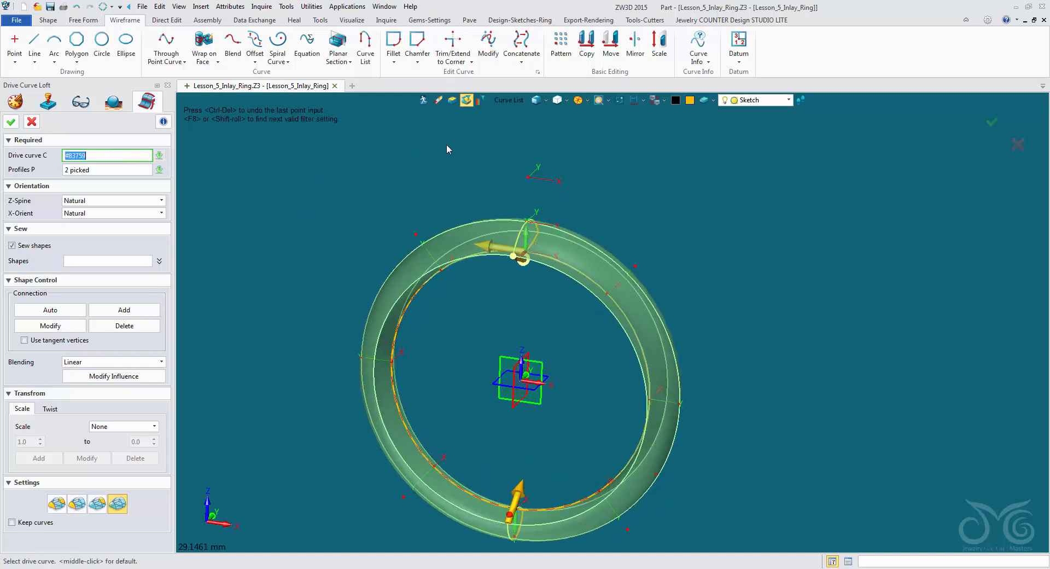
key(BackSpace)
- Restrict picking to sketches, choose the circular inside path sketch as the loft's drive curve, and rebuild the band
click(512, 100)
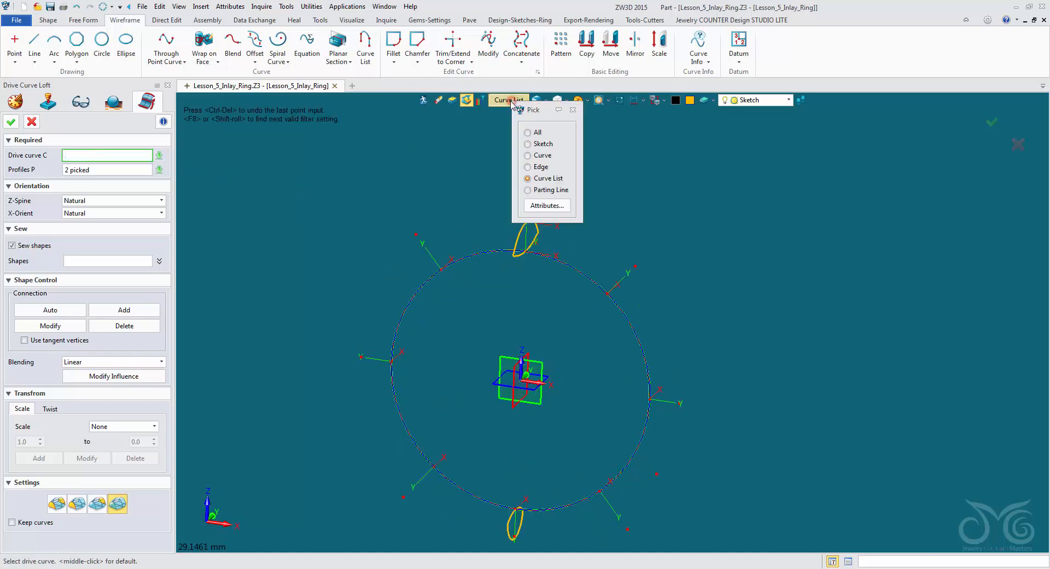
click(532, 144)
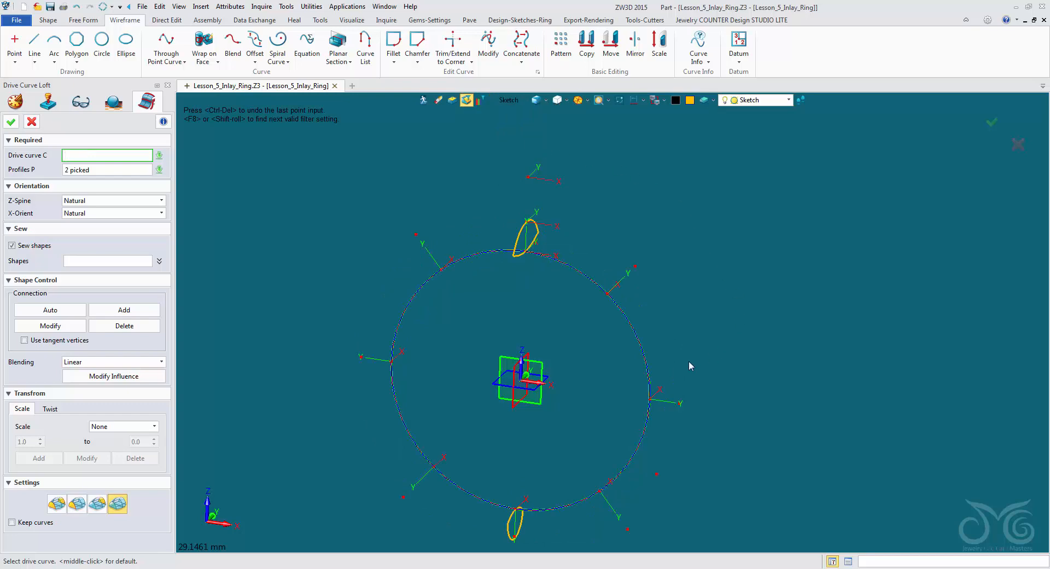
click(655, 373)
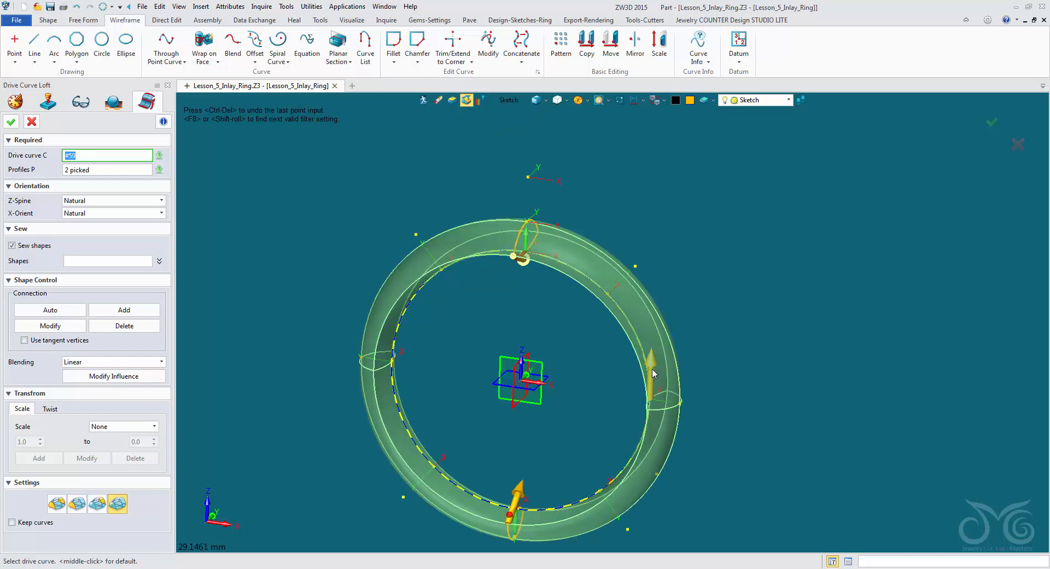
key(BackSpace)
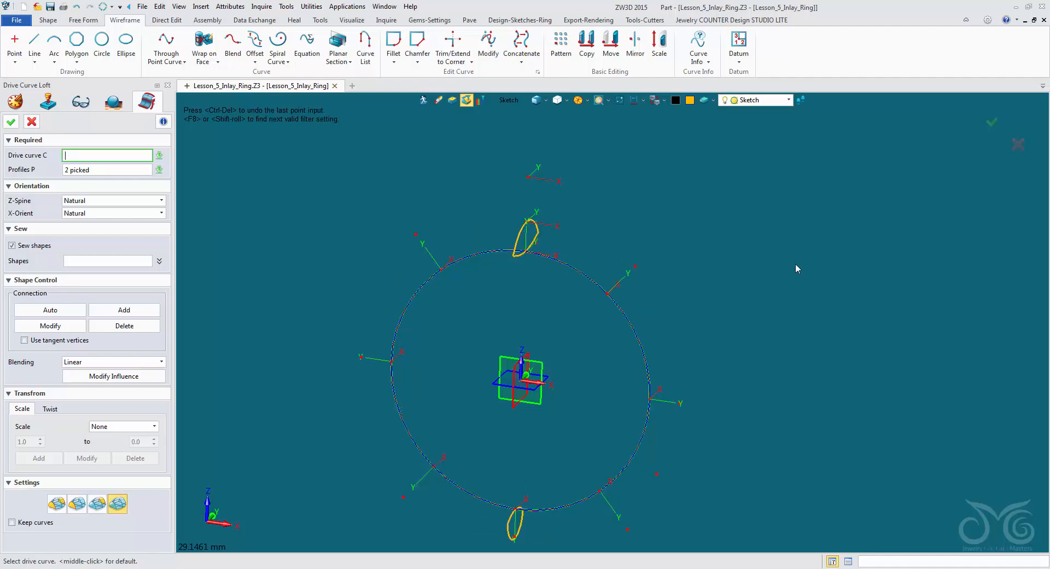
click(636, 327)
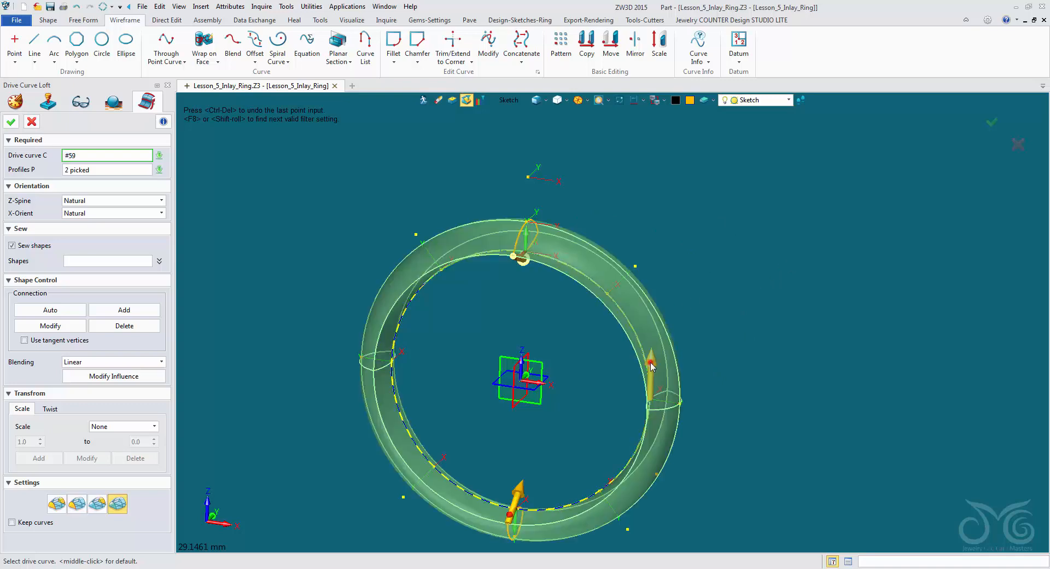
click(11, 122)
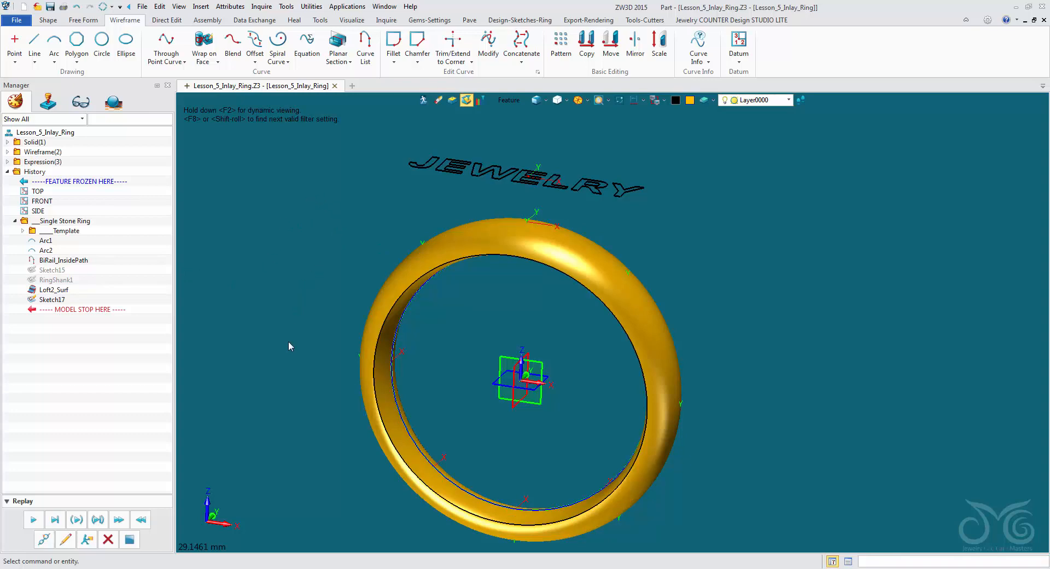
- Roll the history back to before Loft2_Surf and define a two-point circle from 8.65,0,0 to -8.65,0,0 using critical-point snapping
drag(92, 310, 91, 293)
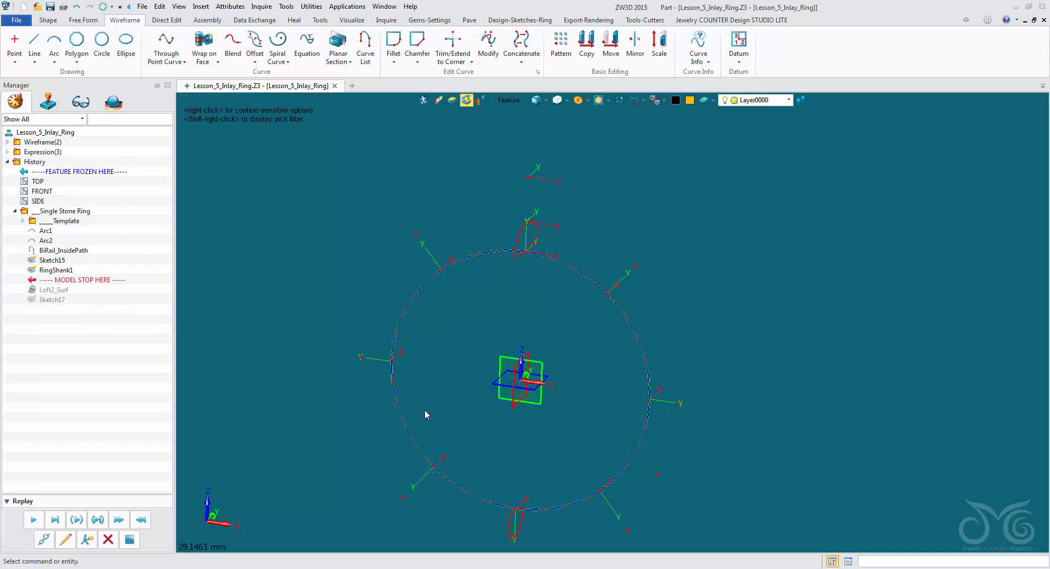
click(102, 43)
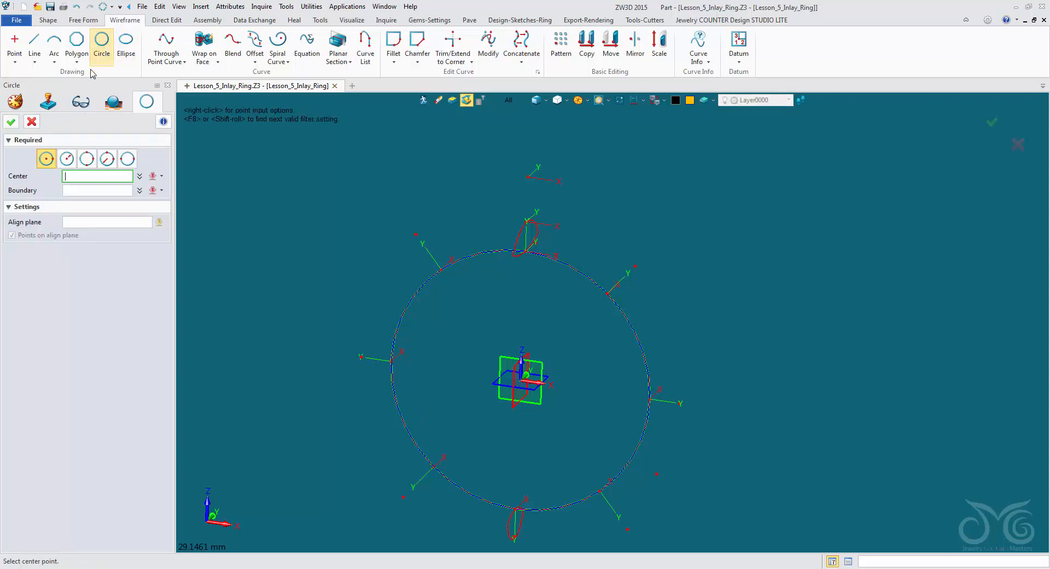
click(121, 160)
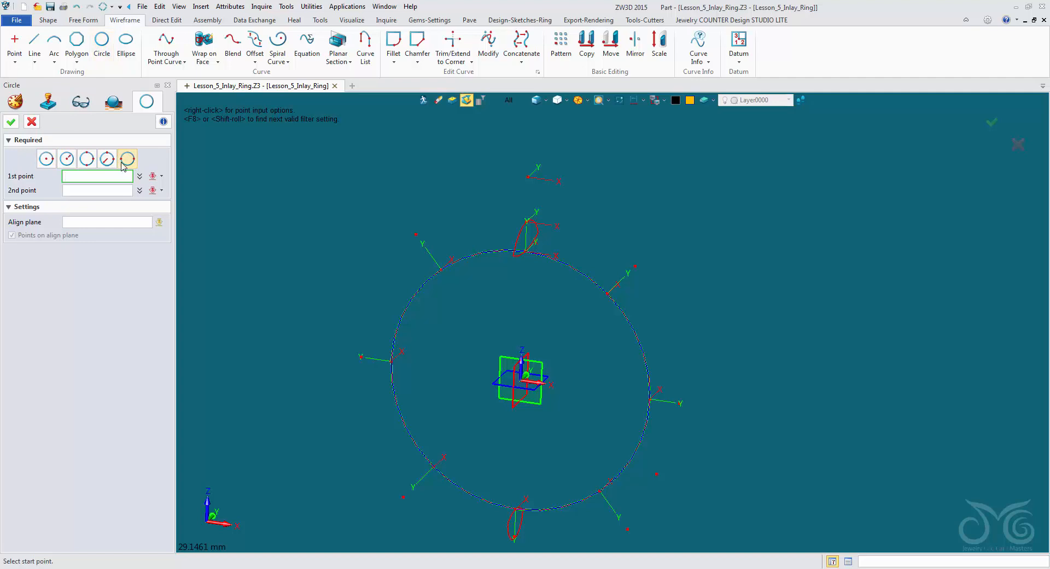
key(Up)
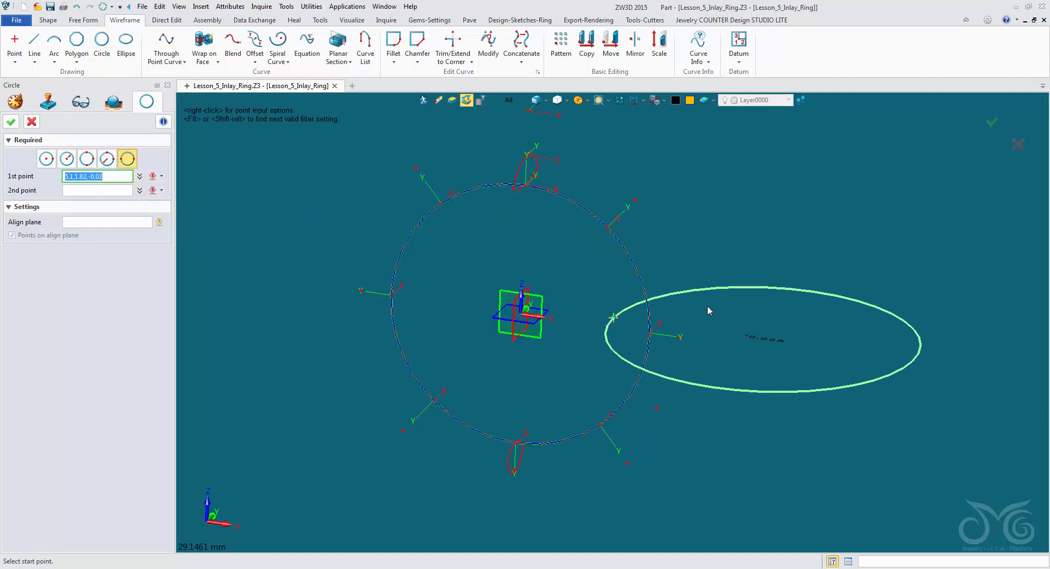
right_click(746, 266)
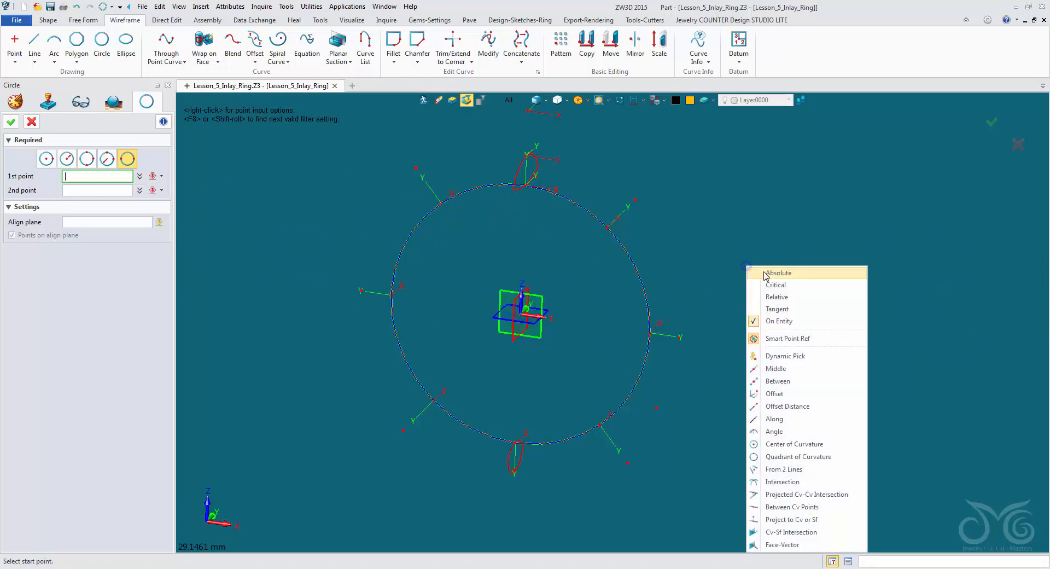
click(802, 288)
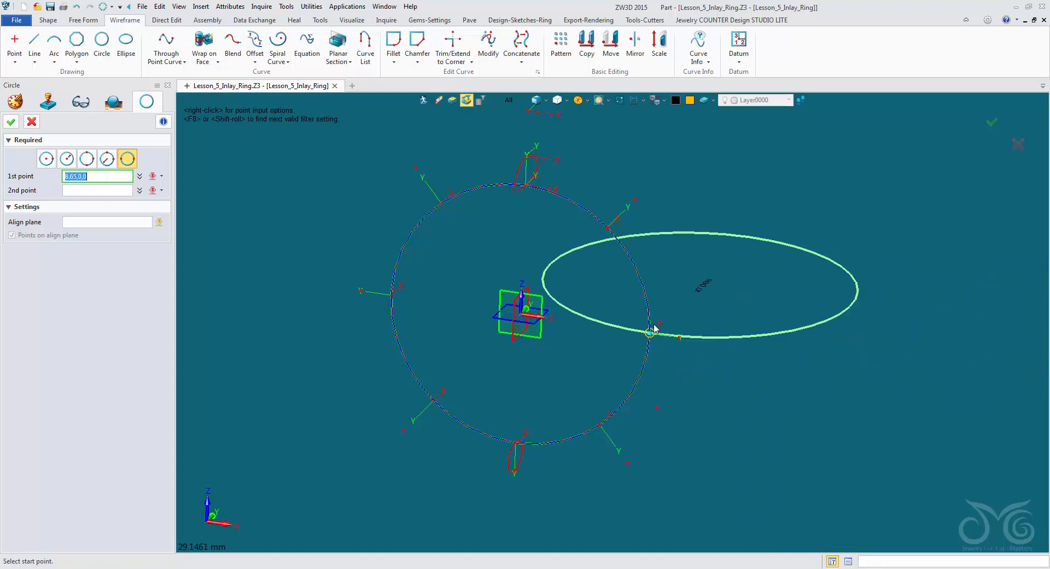
scroll(664, 331, up, 3)
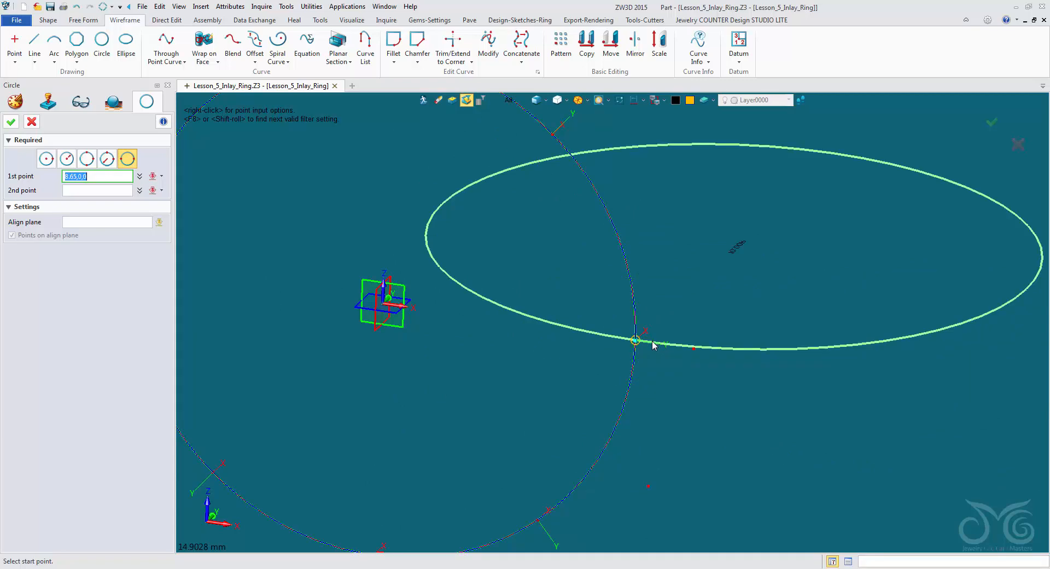
click(653, 345)
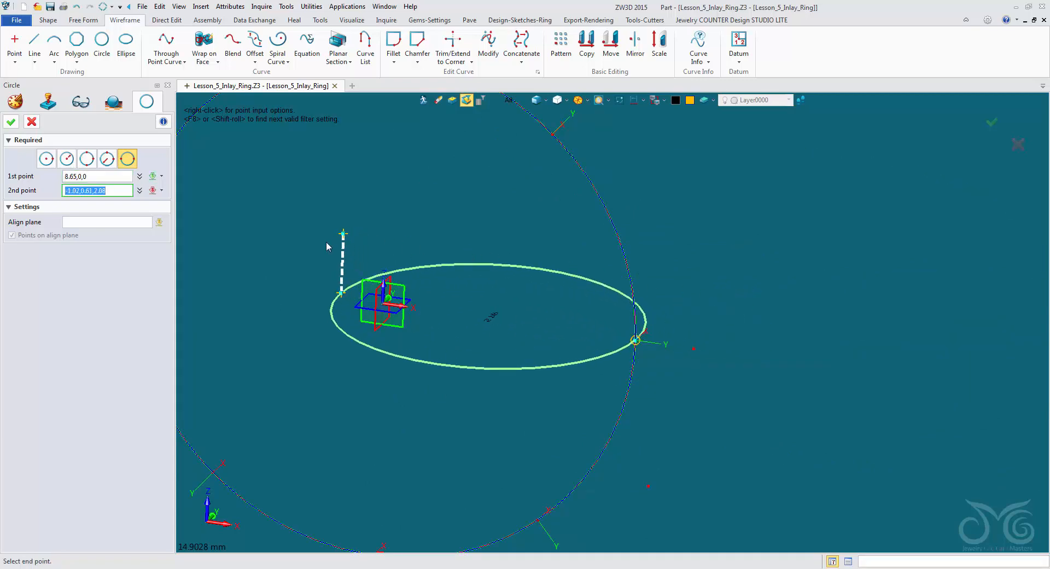
middle_drag(365, 236, 453, 205)
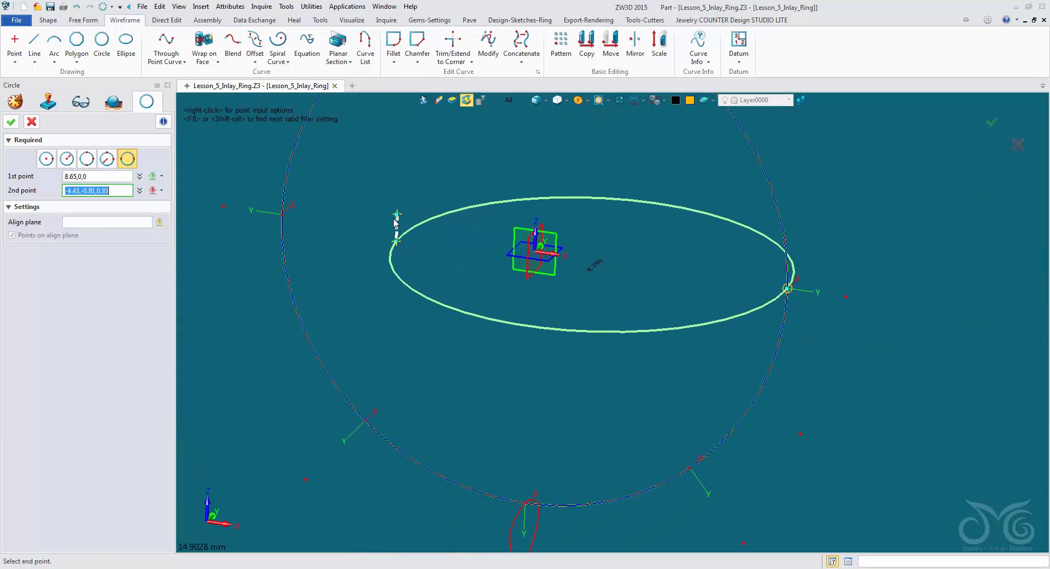
click(283, 216)
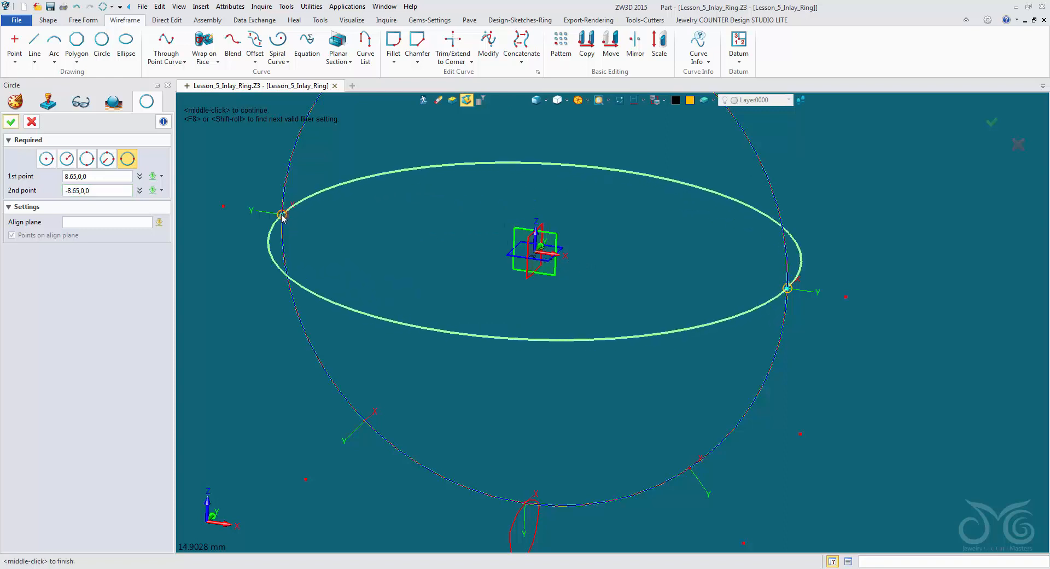
- Align the two-point circle to the FRONT plane, colour it green and create it
click(125, 223)
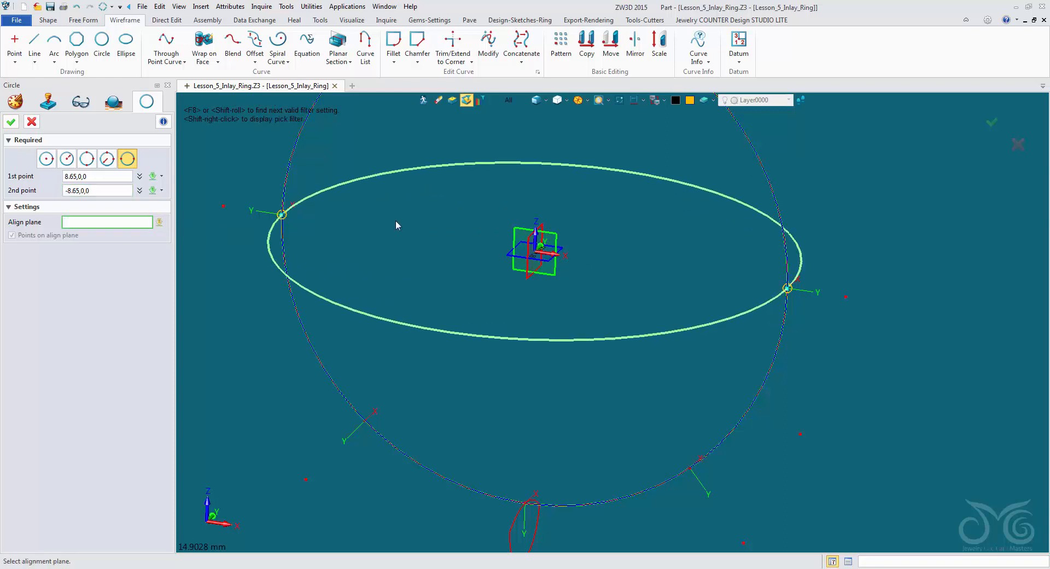
click(513, 233)
click(510, 233)
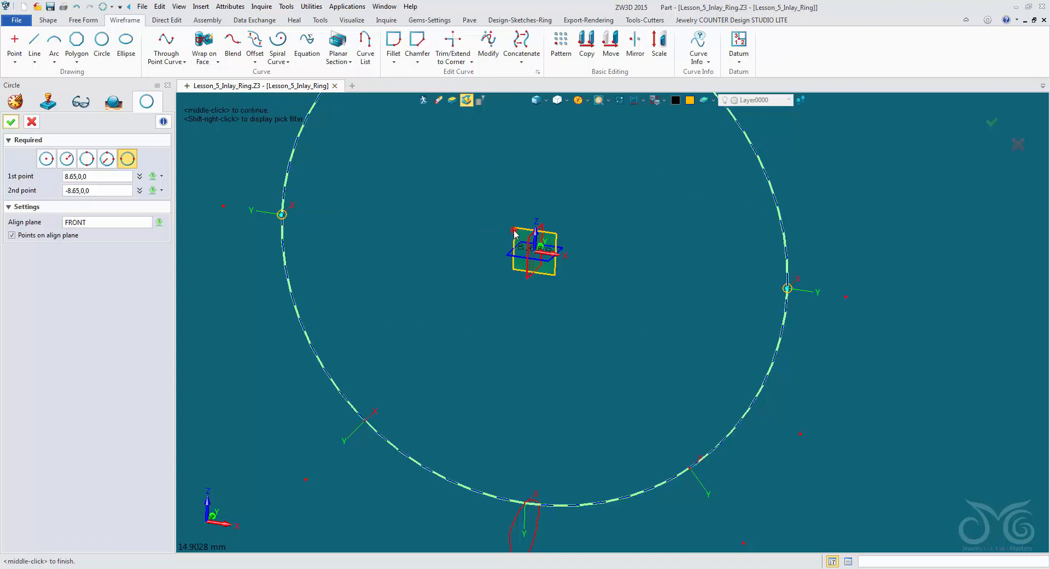
click(676, 100)
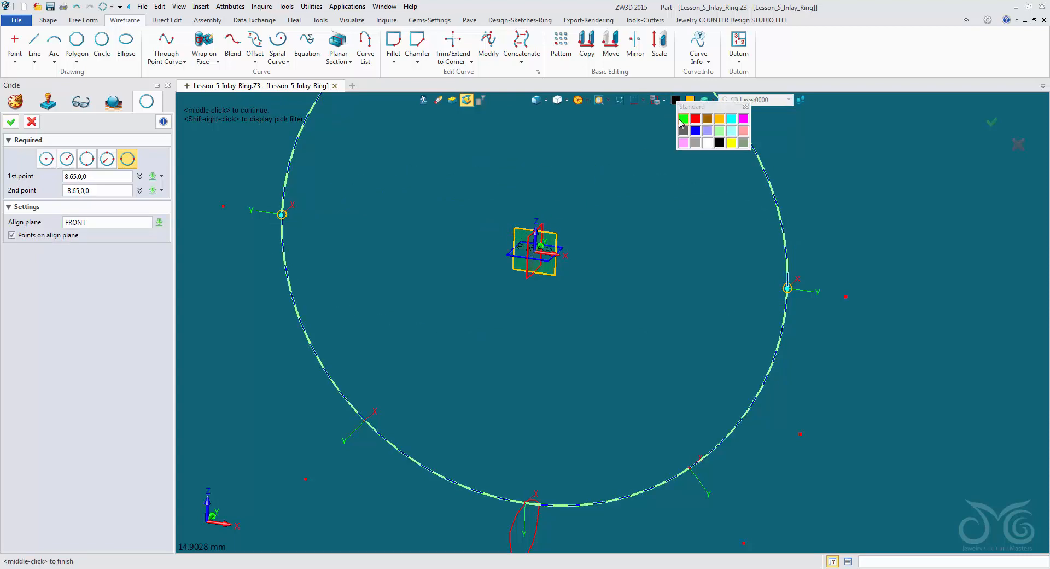
click(681, 119)
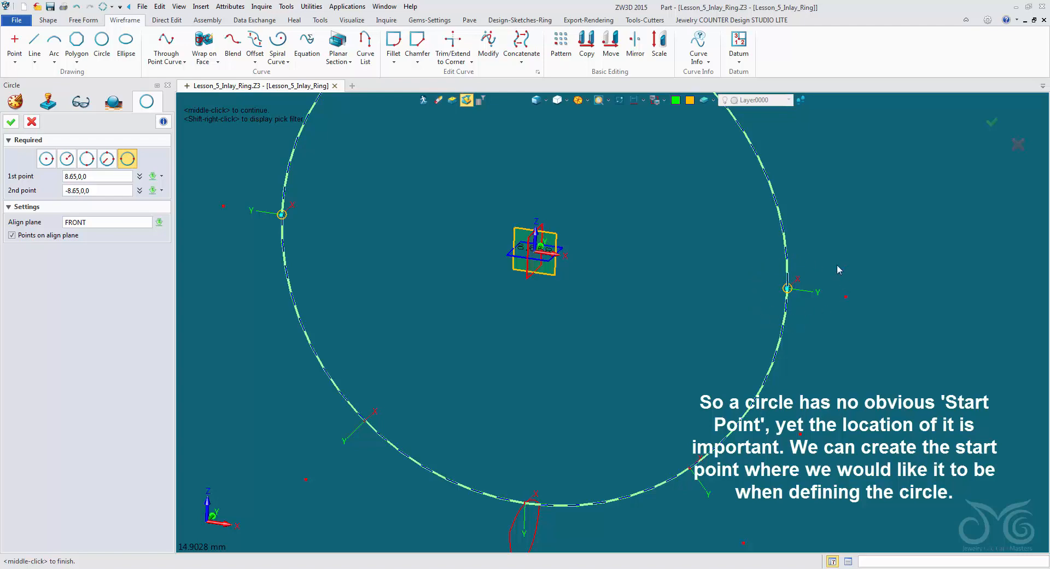
click(10, 121)
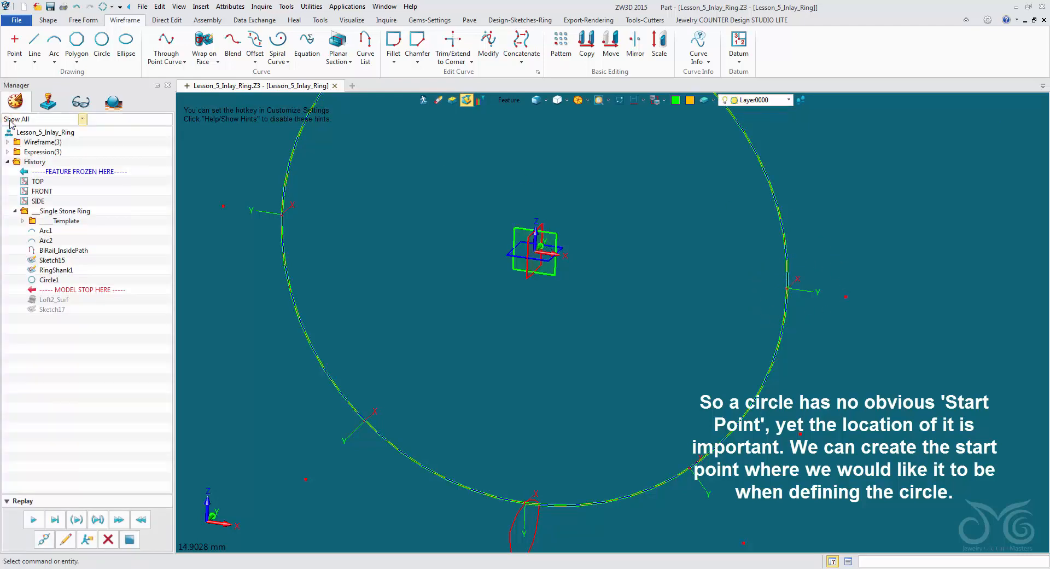
- Open the Loft2_Surf band for redefinition, clear its drive curve and restrict picking to curves
scroll(713, 220, down, 2)
middle_drag(713, 220, 648, 294)
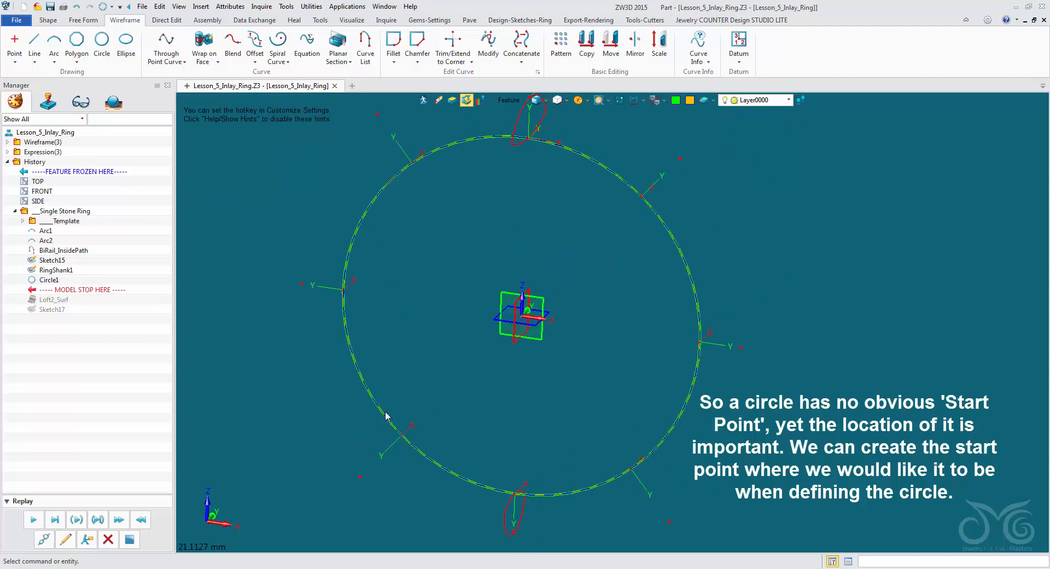
click(66, 542)
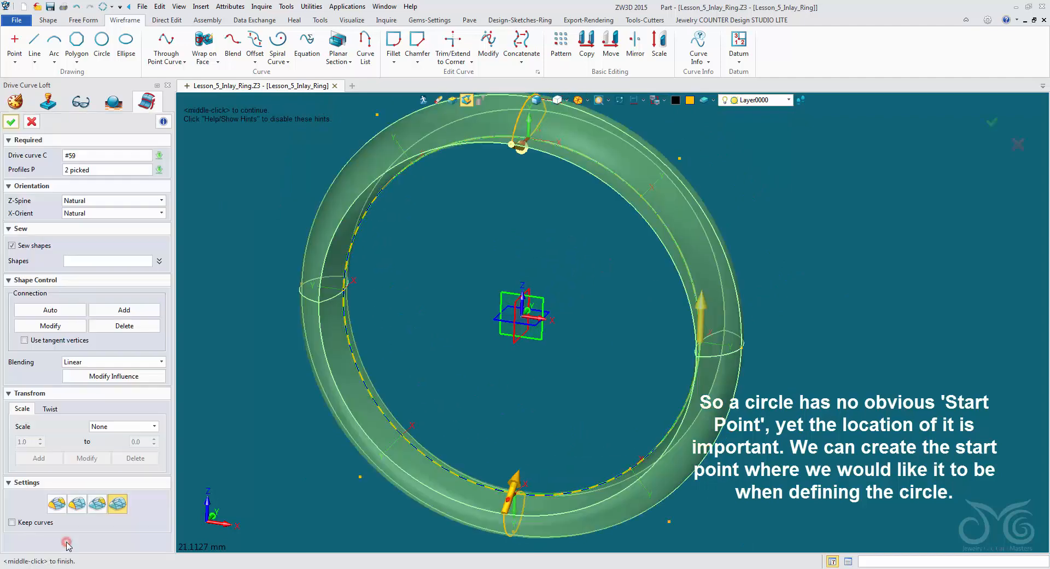
click(163, 157)
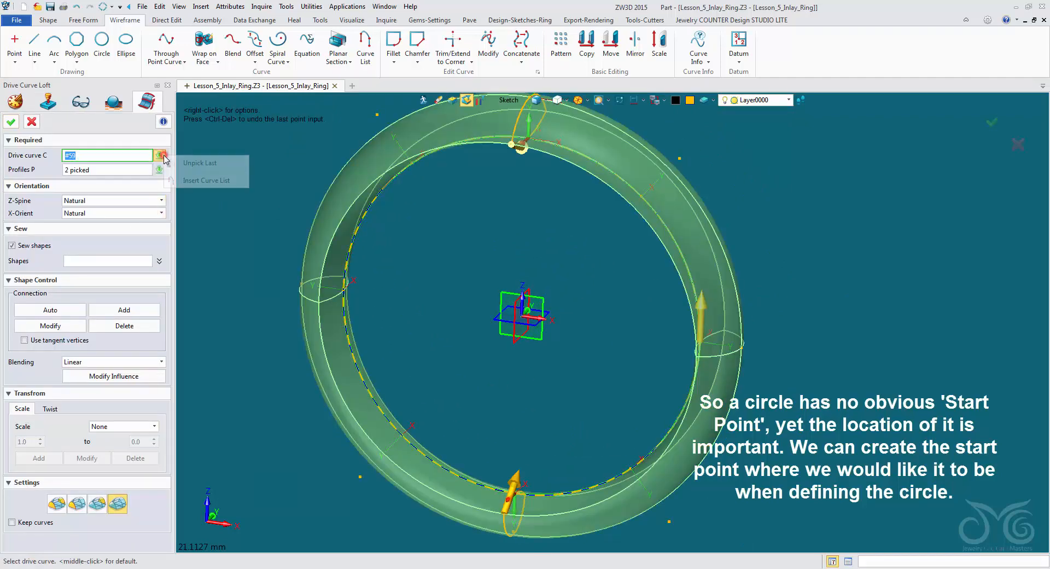
click(173, 162)
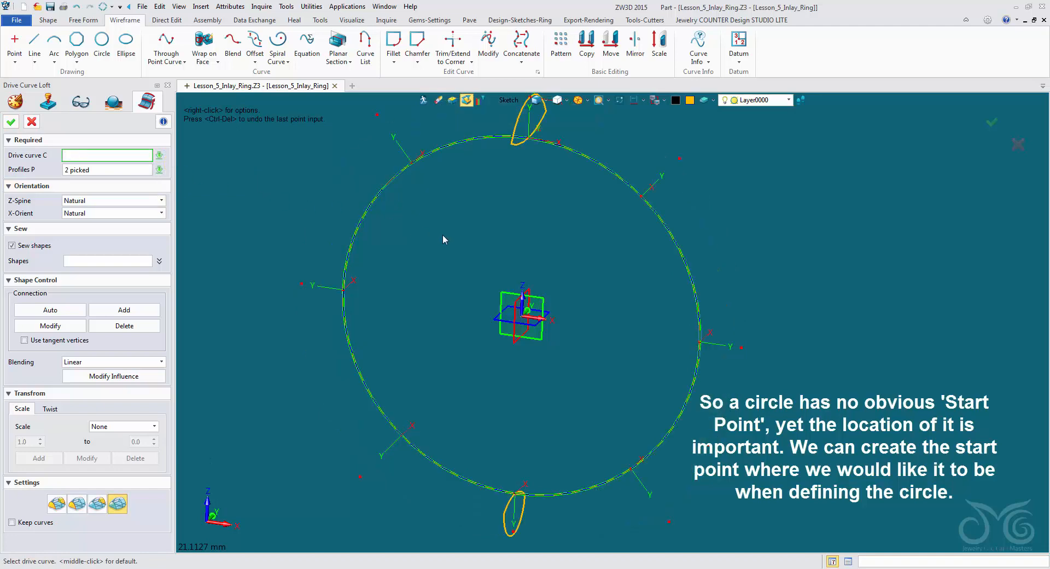
click(509, 100)
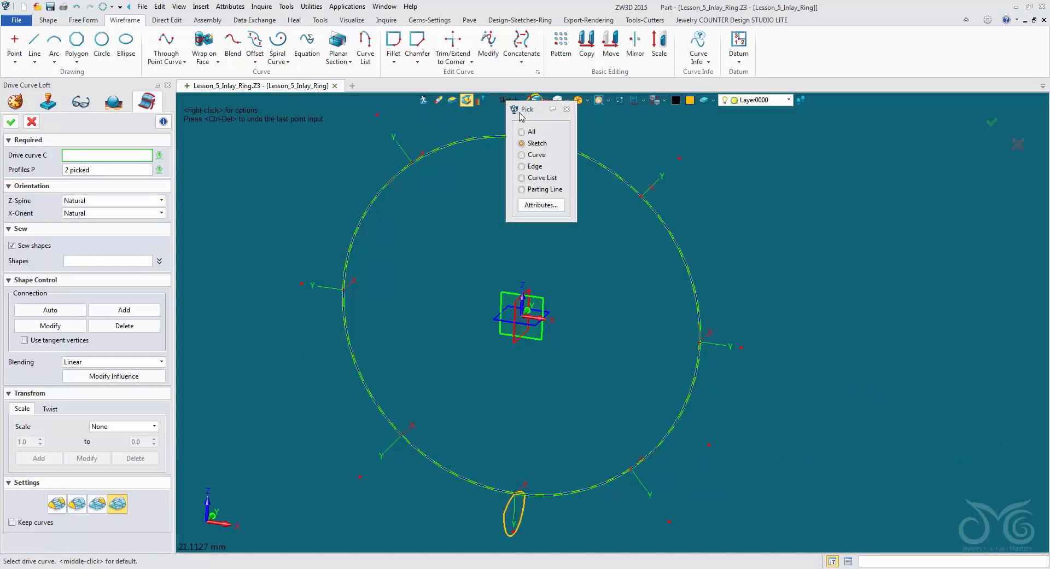
click(529, 155)
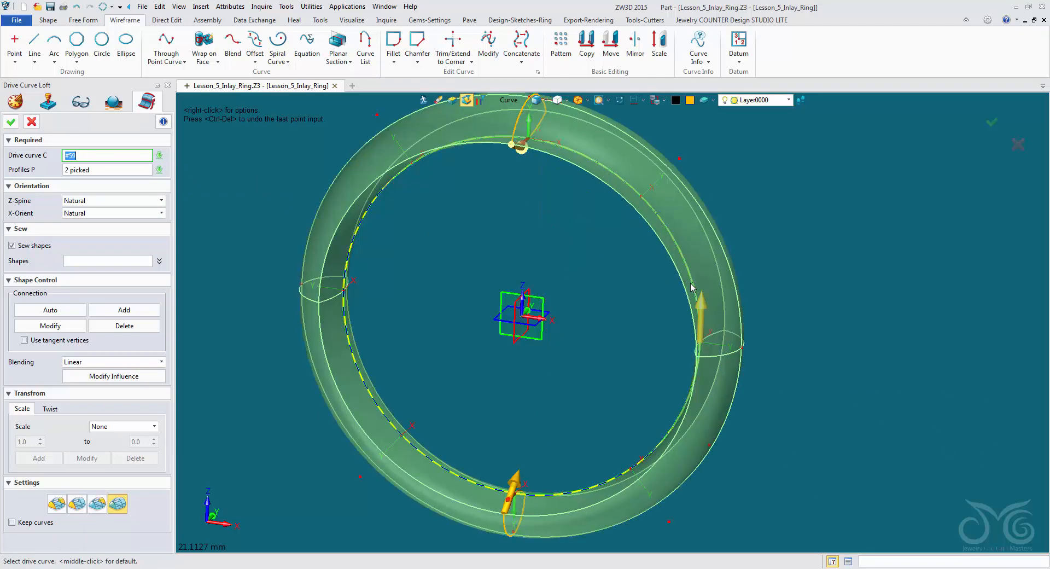
- Cycle through the overlapping curves on the ring's inside path to pick the new green circle as the loft's drive curve
scroll(721, 286, up, 3)
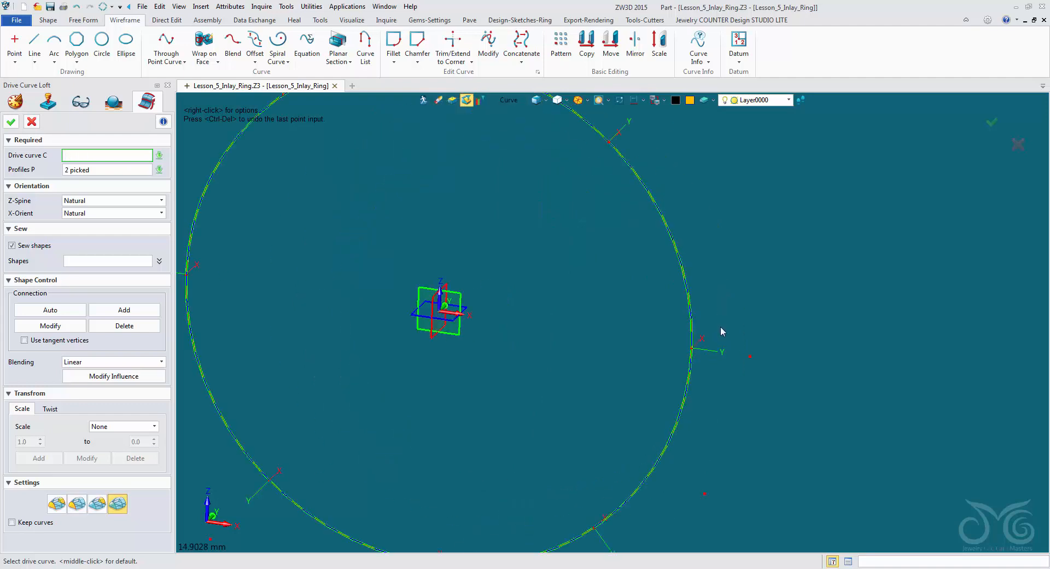
scroll(719, 328, down, 5)
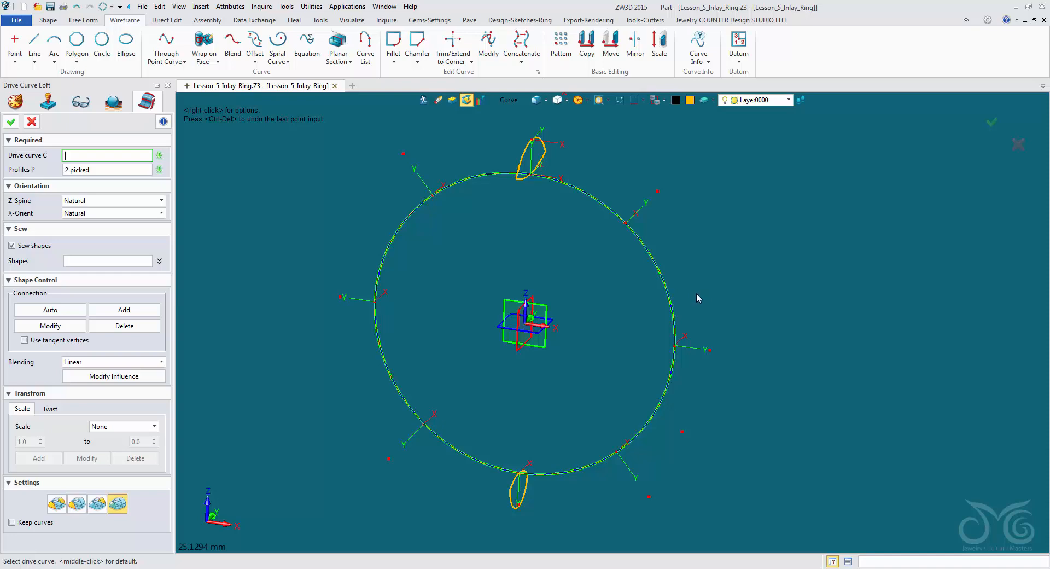
click(675, 304)
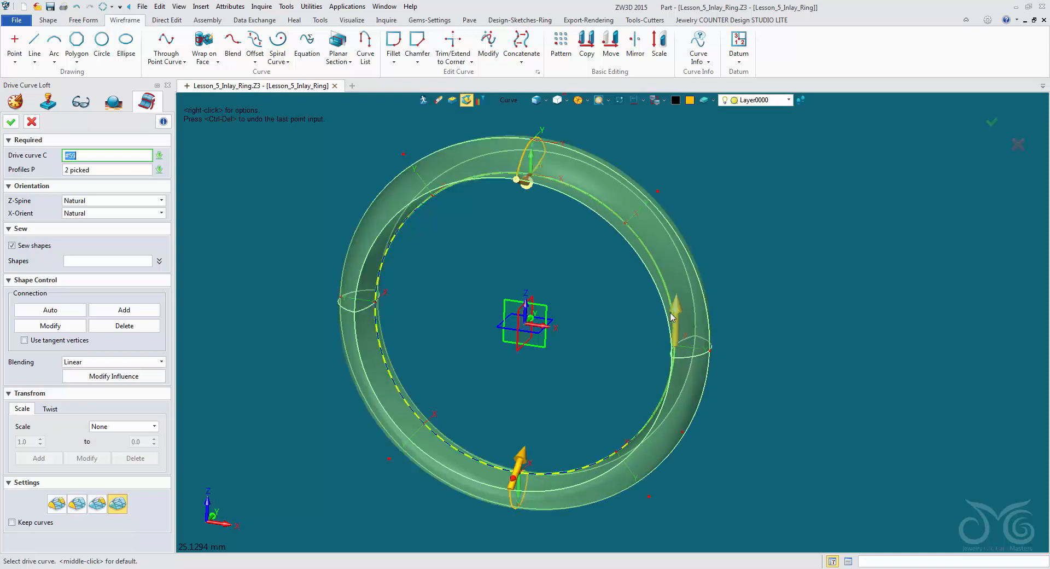
click(679, 312)
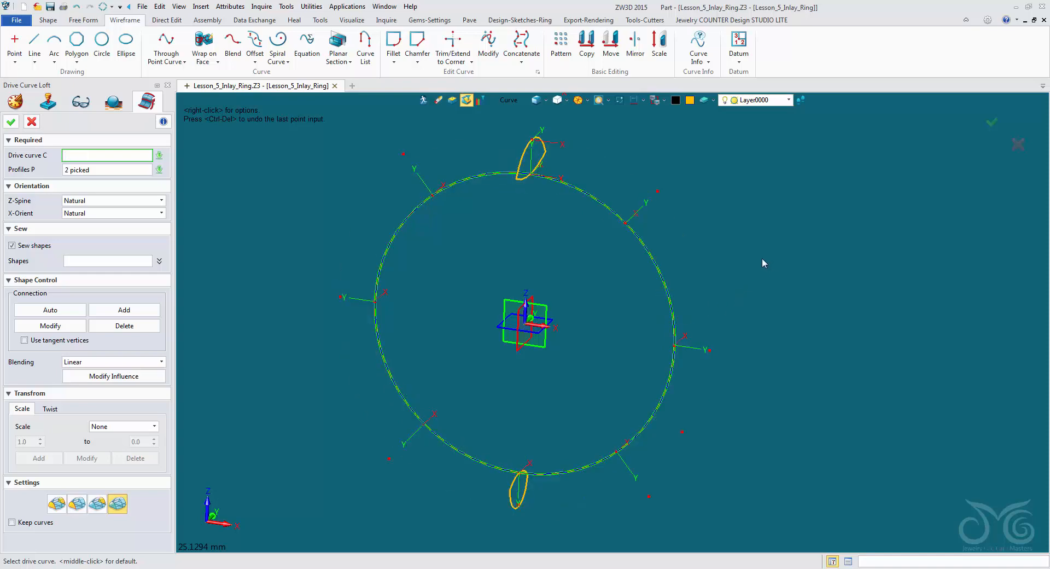
key(alt)
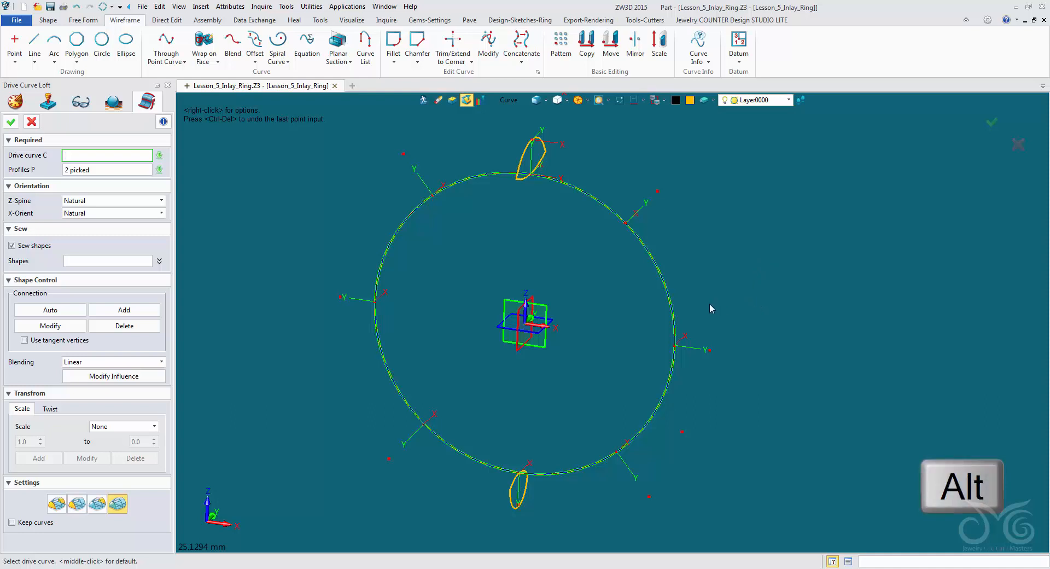
click(680, 310)
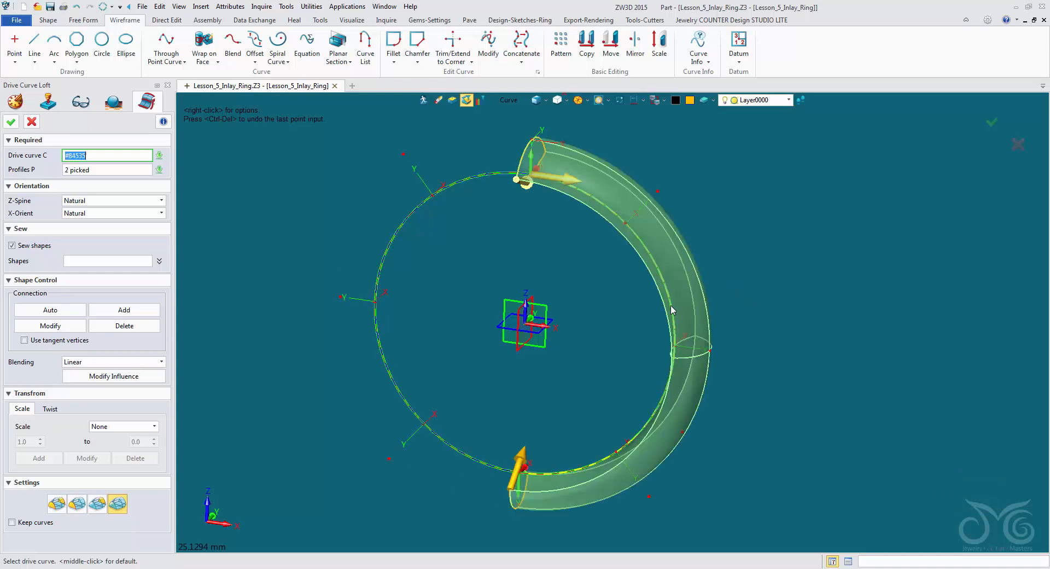
key(alt)
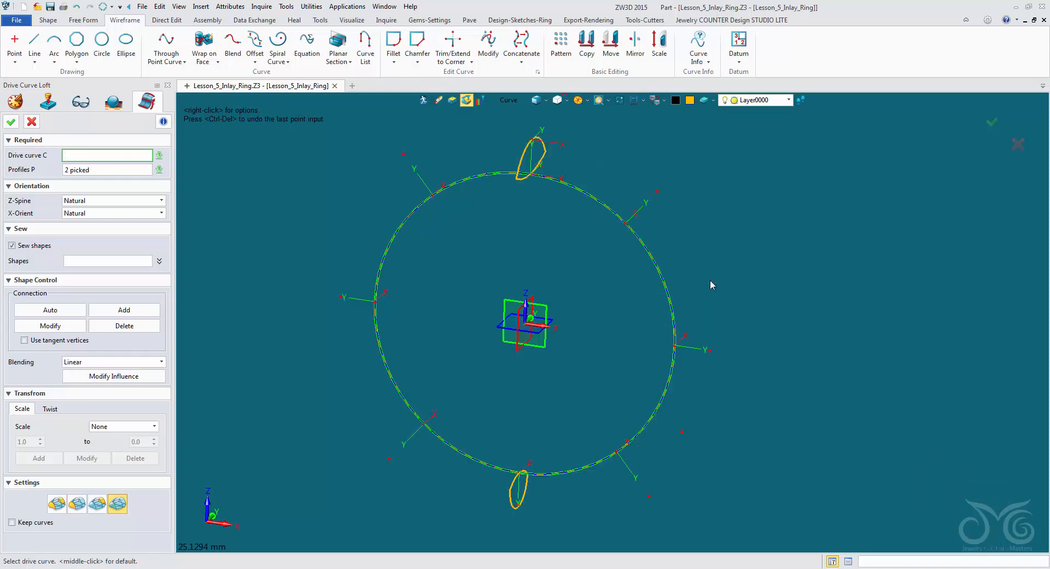
key(alt)
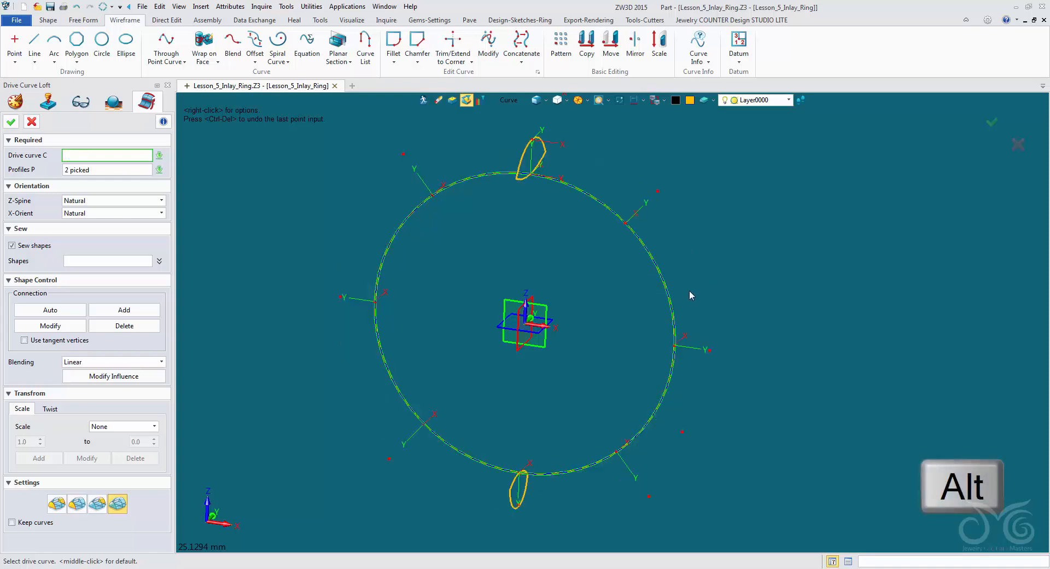
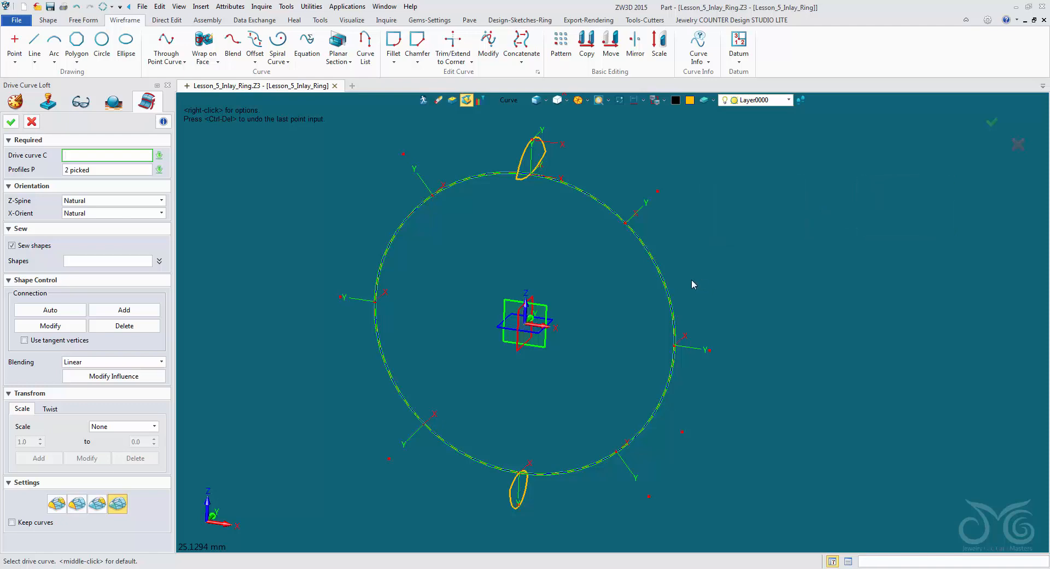
- Redrive the band loft with the new green circle, rebuild it, and replay the JEWELRY text sketch from the history
click(668, 293)
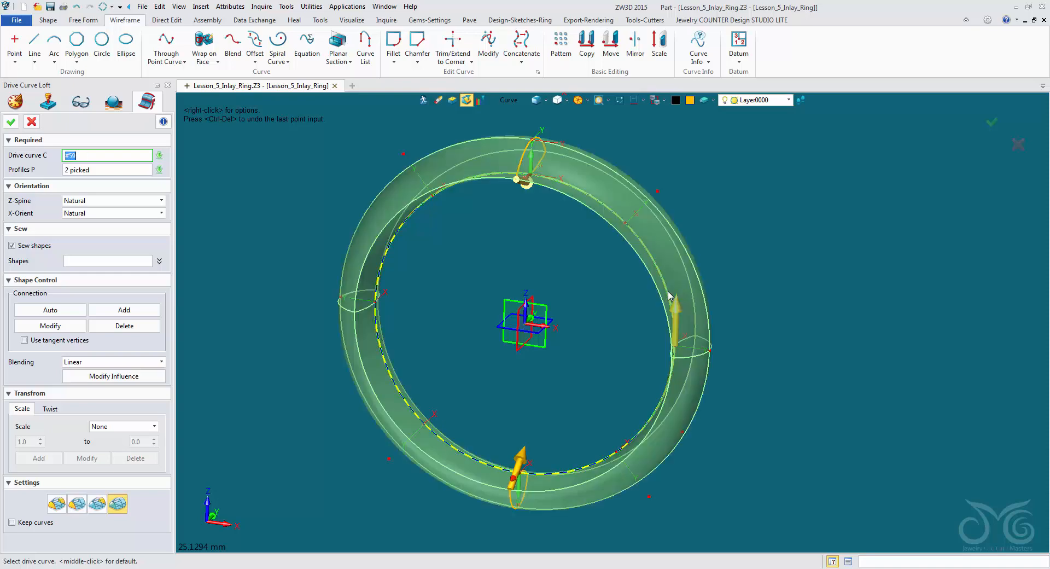
middle_click(668, 296)
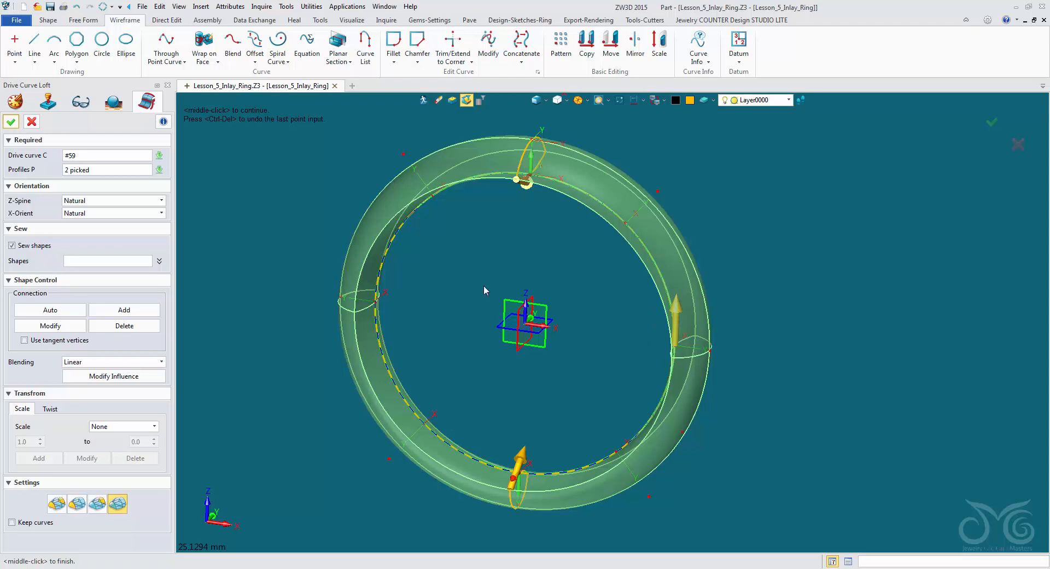
click(11, 122)
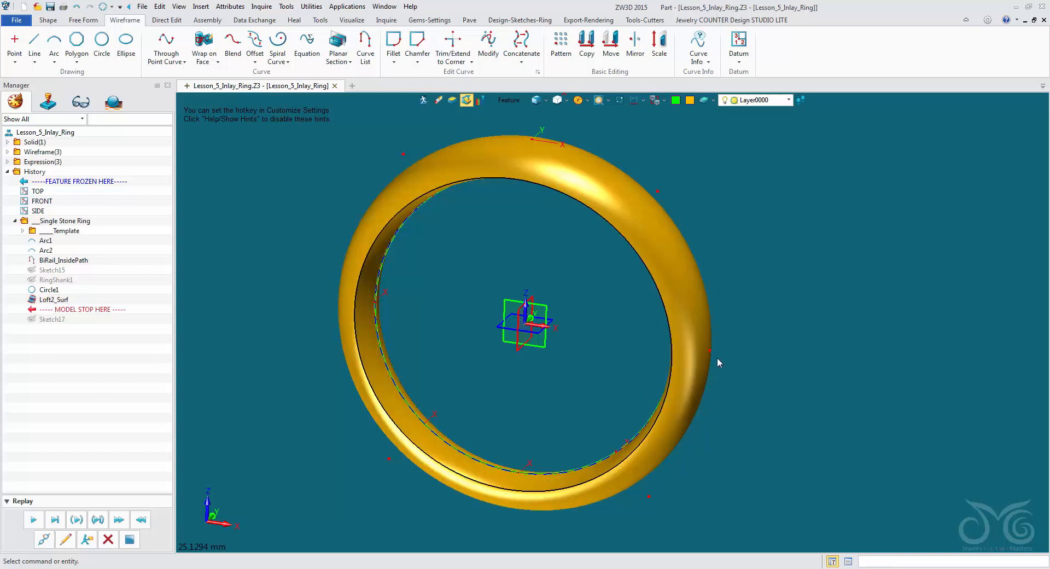
click(34, 519)
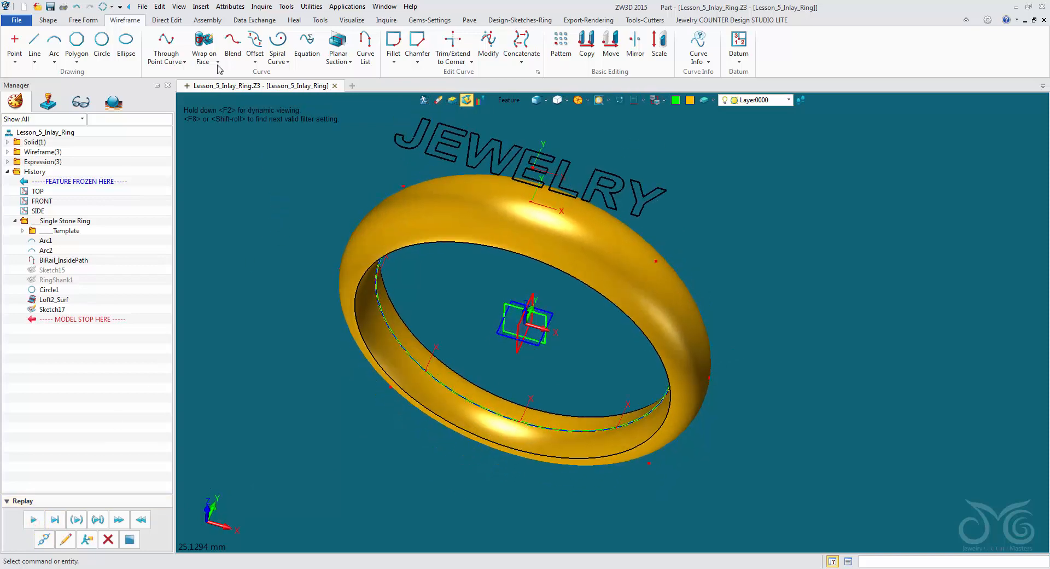
click(205, 41)
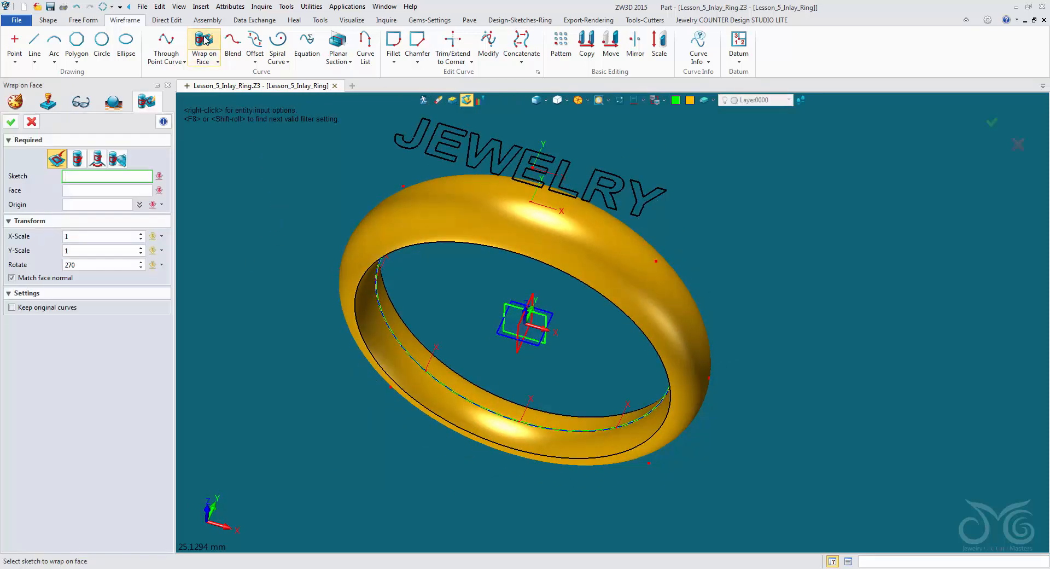
click(491, 160)
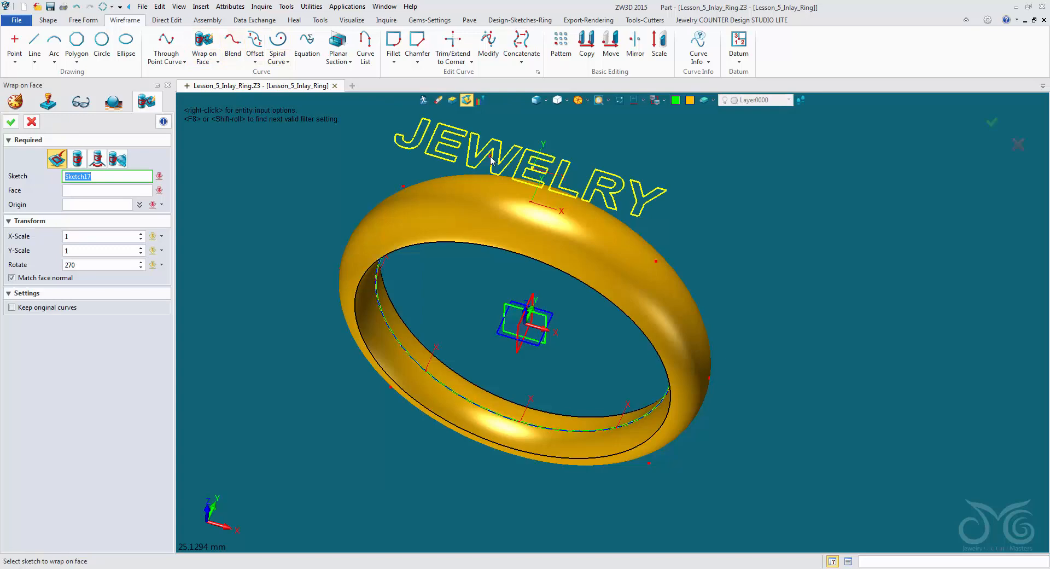
click(441, 206)
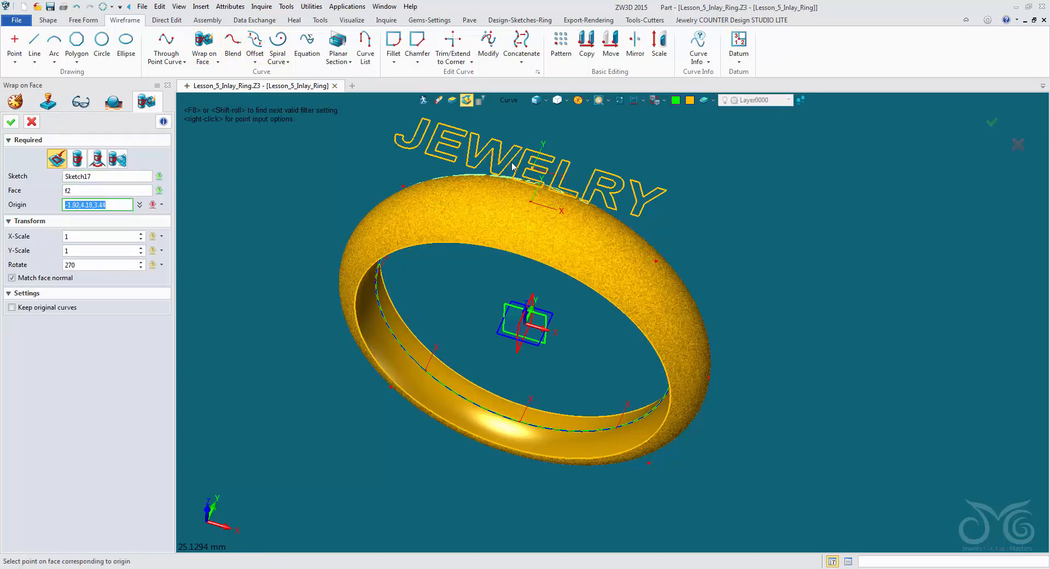
click(505, 100)
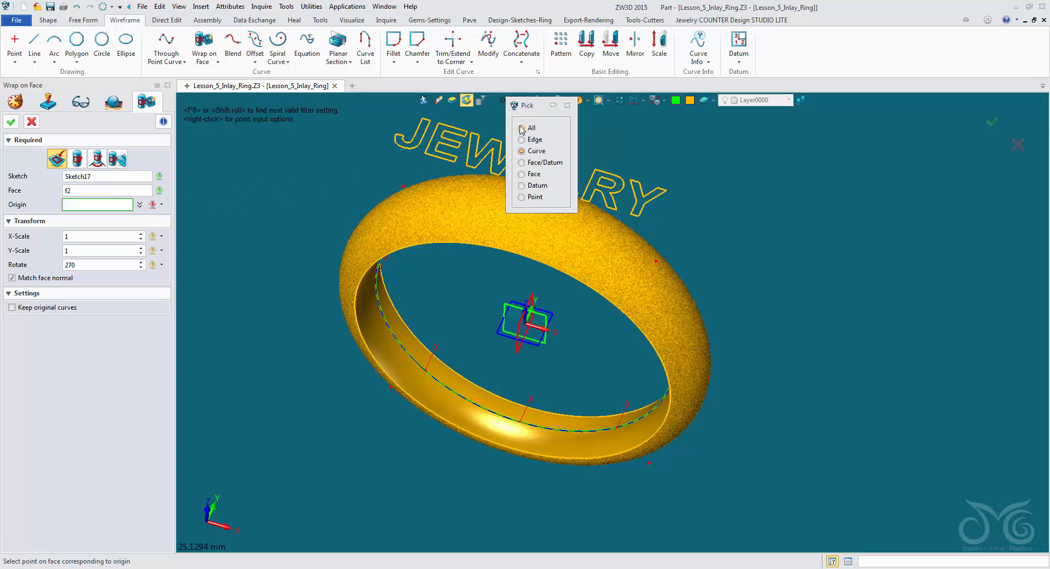
click(522, 174)
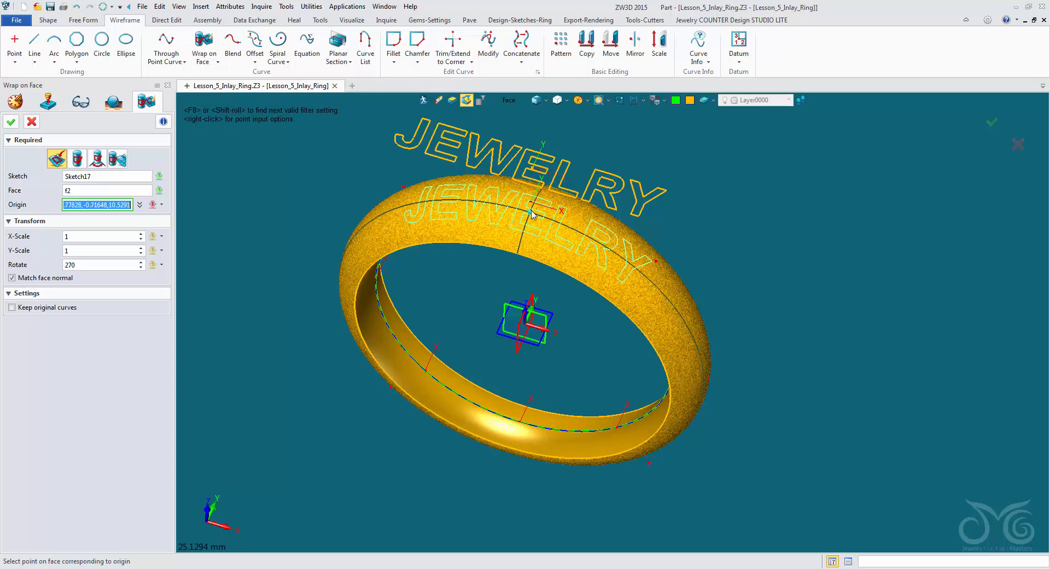
mouse_move(530, 216)
right_down()
mouse_move(531, 230)
mouse_move(524, 225)
right_up()
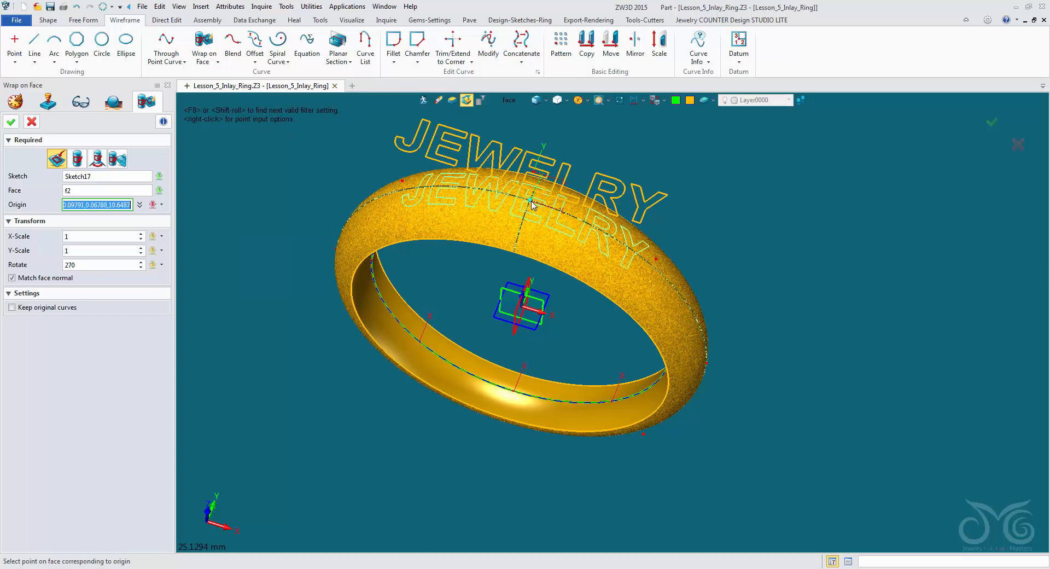
right_click(653, 148)
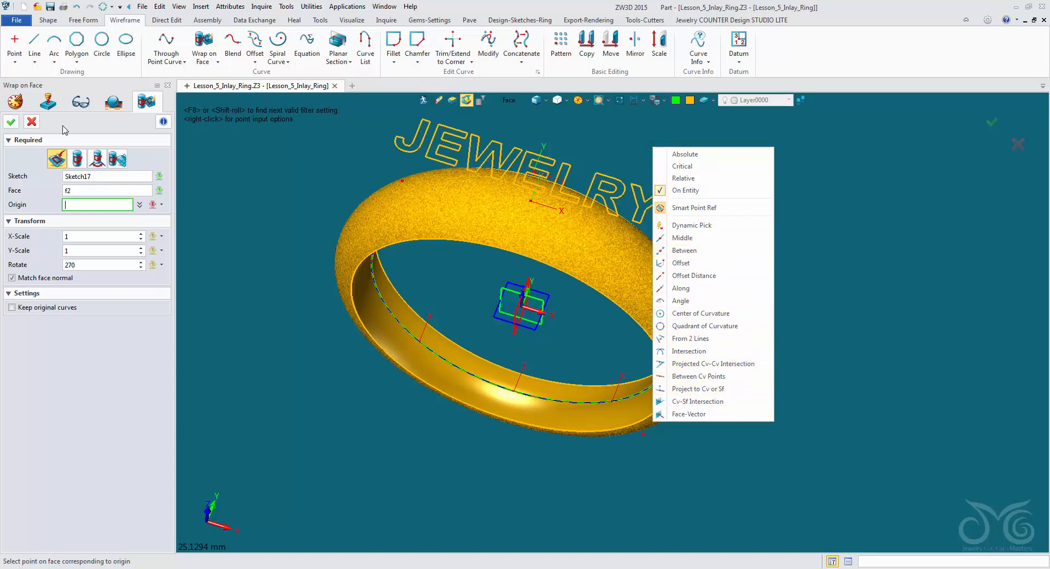
click(32, 122)
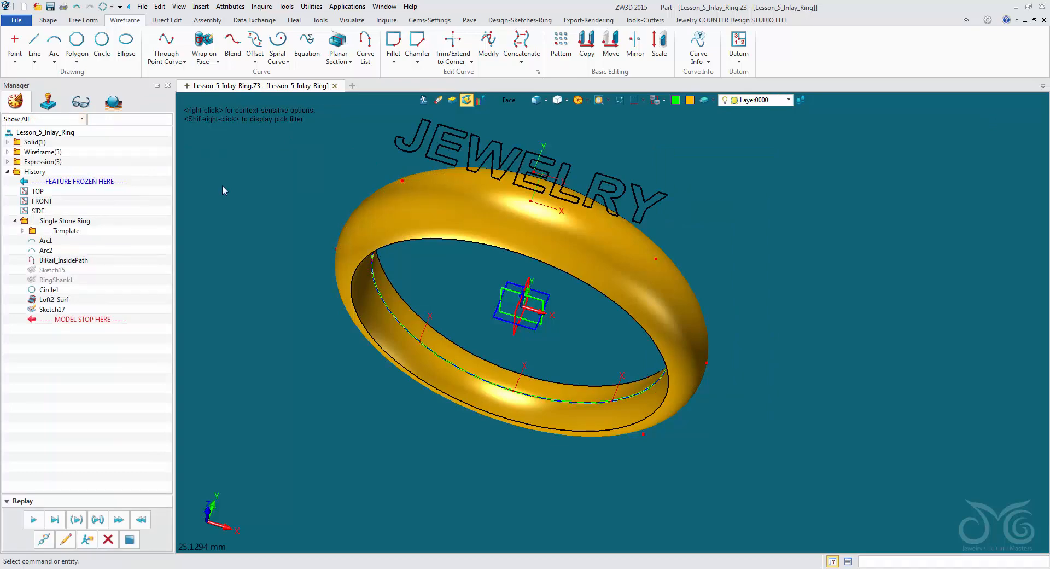
- Create an InterX curve where the ring's outer face intersects the SIDE datum plane
click(206, 61)
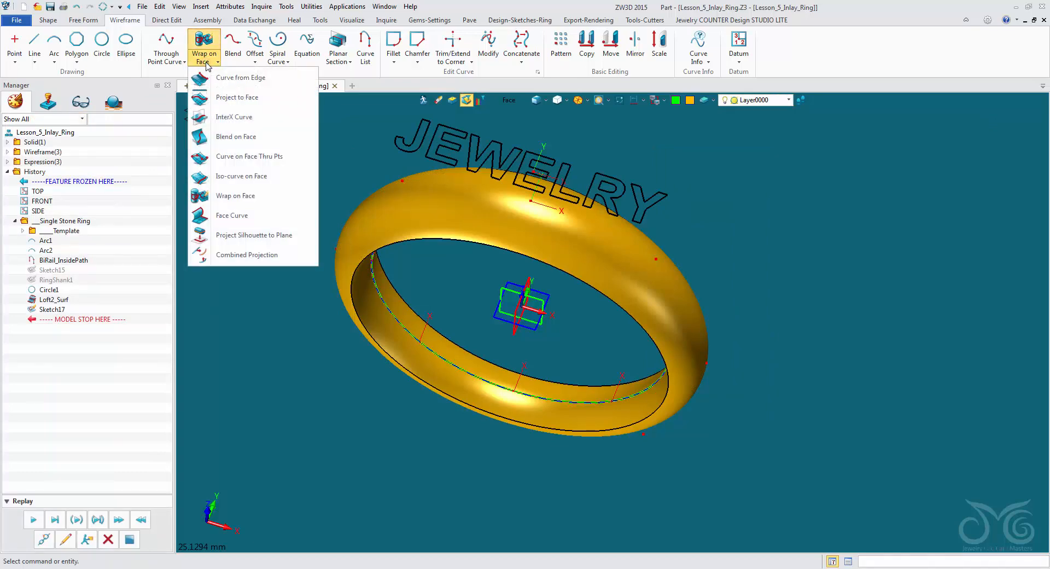
click(242, 117)
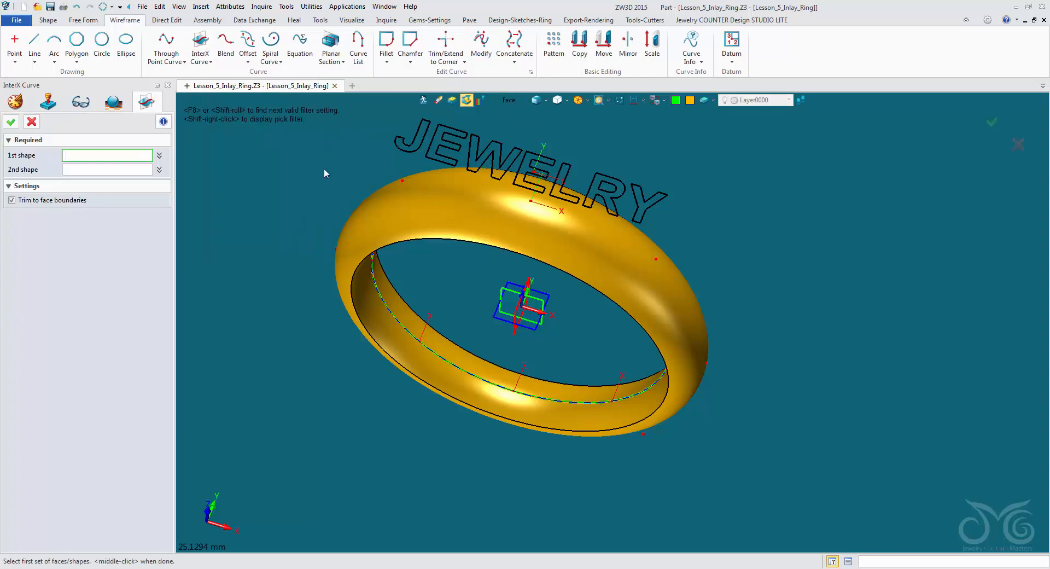
click(503, 211)
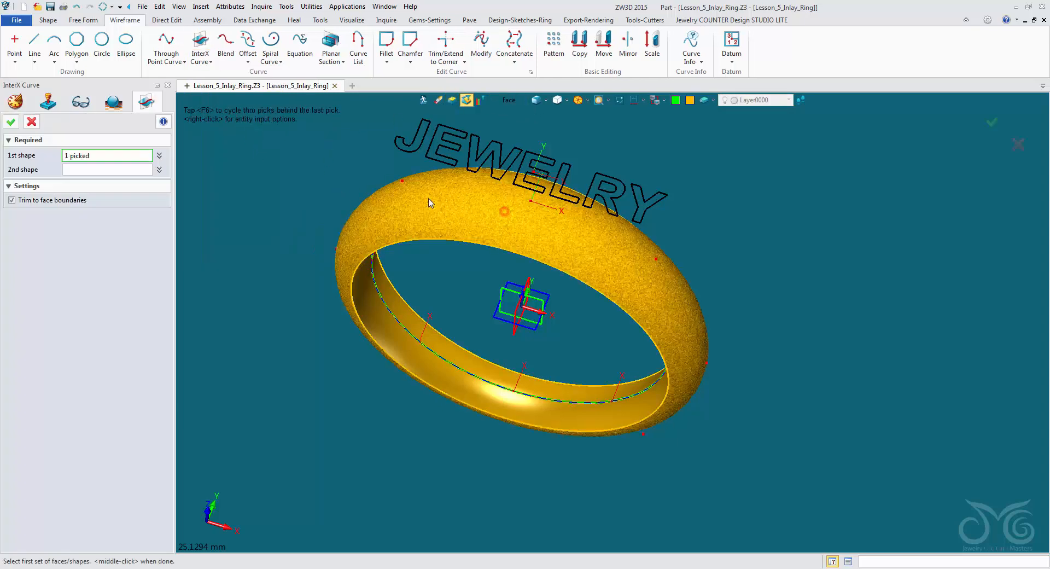
click(134, 171)
right_drag(267, 331, 267, 307)
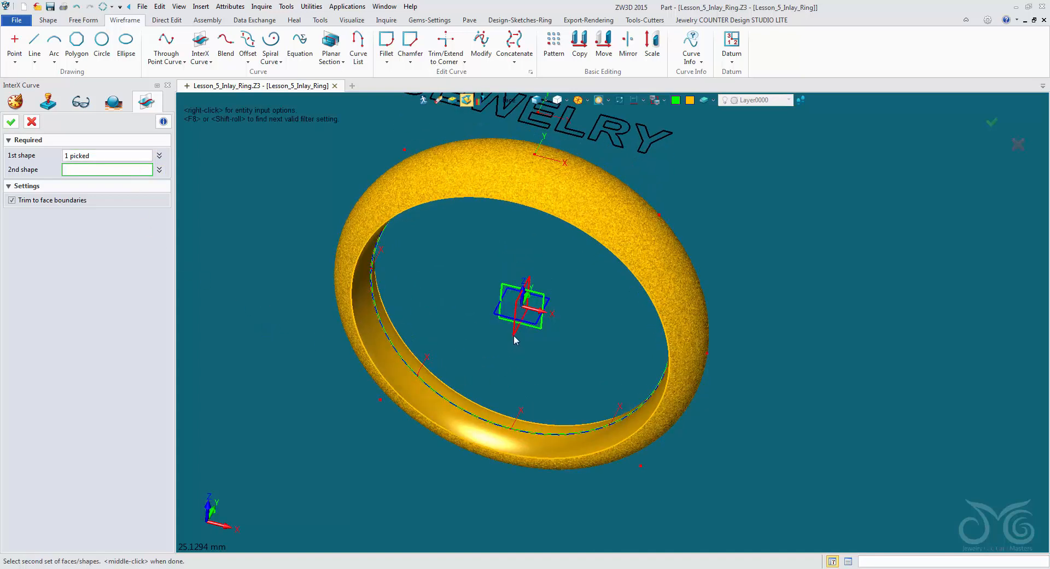
click(523, 108)
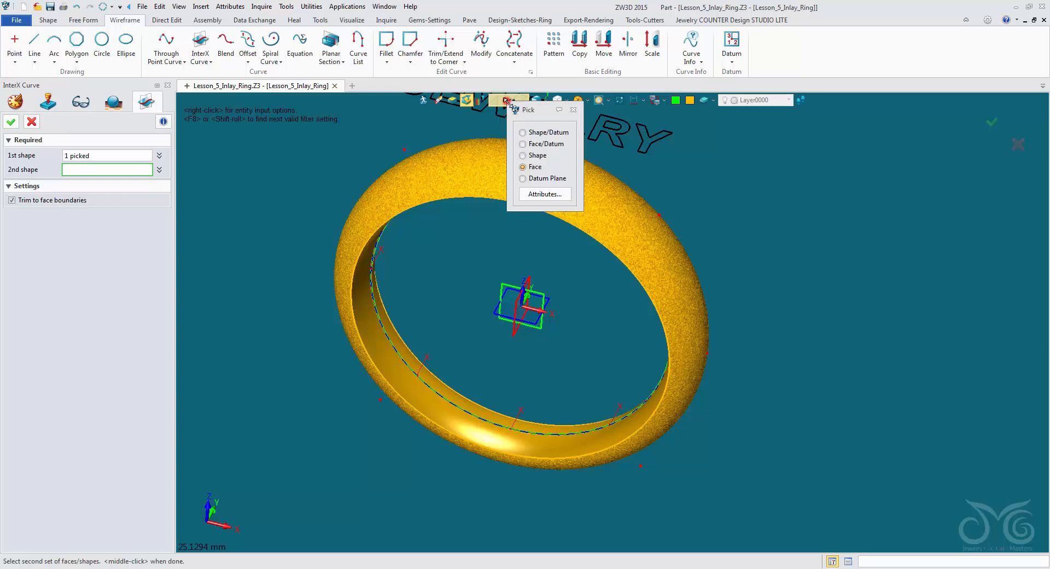
click(530, 178)
click(514, 332)
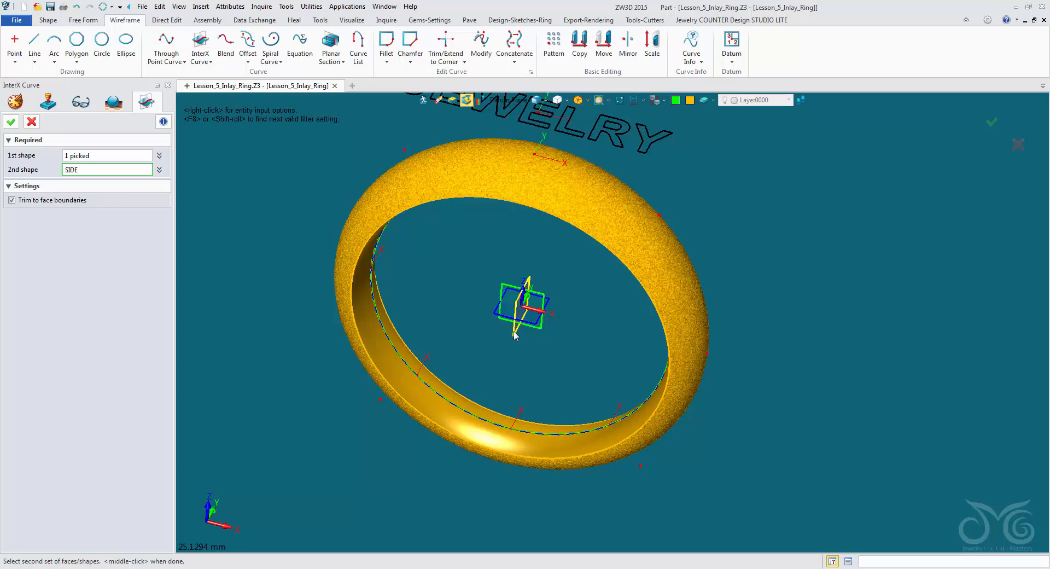
click(515, 334)
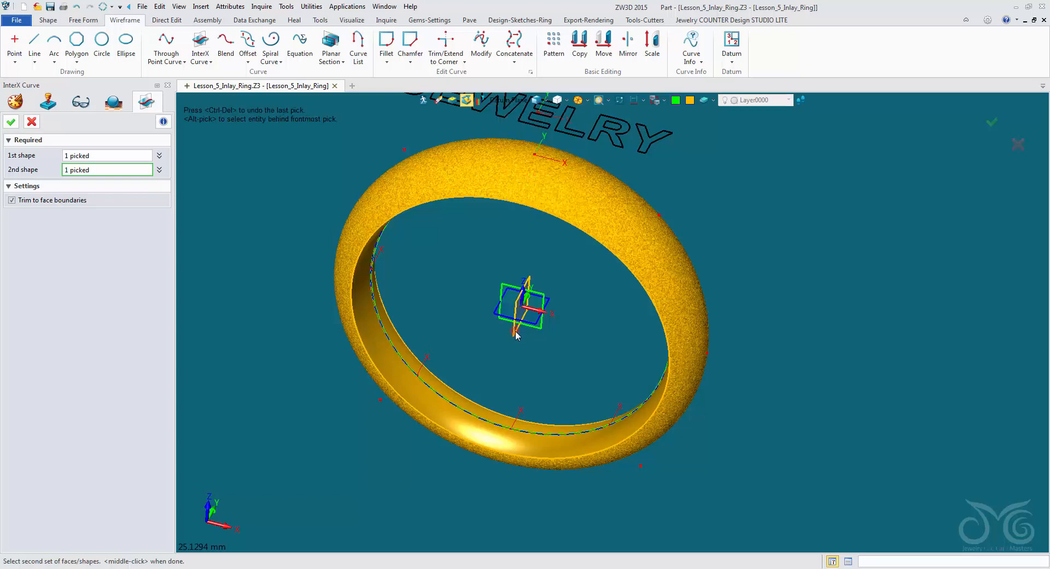
click(11, 122)
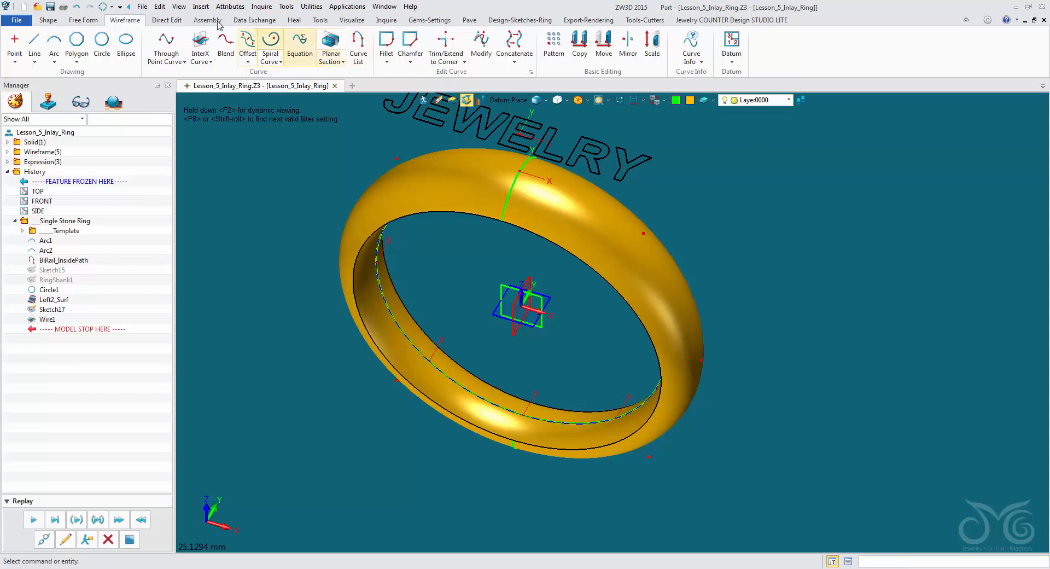
- Wrap the JEWELRY sketch onto the ring's outer face, placing its origin at the middle of the intersection curve across the band
click(201, 61)
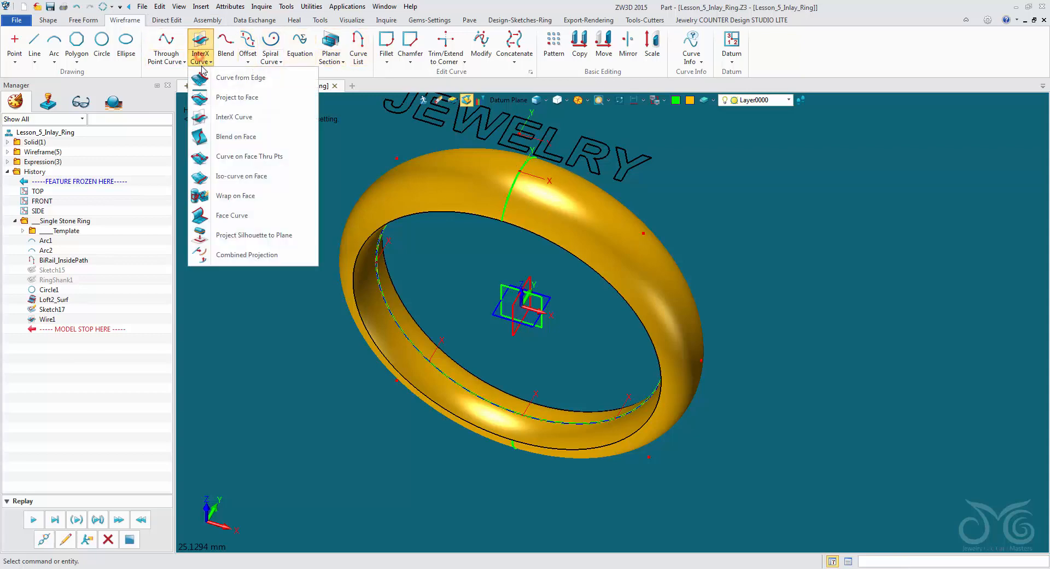
click(235, 195)
click(435, 125)
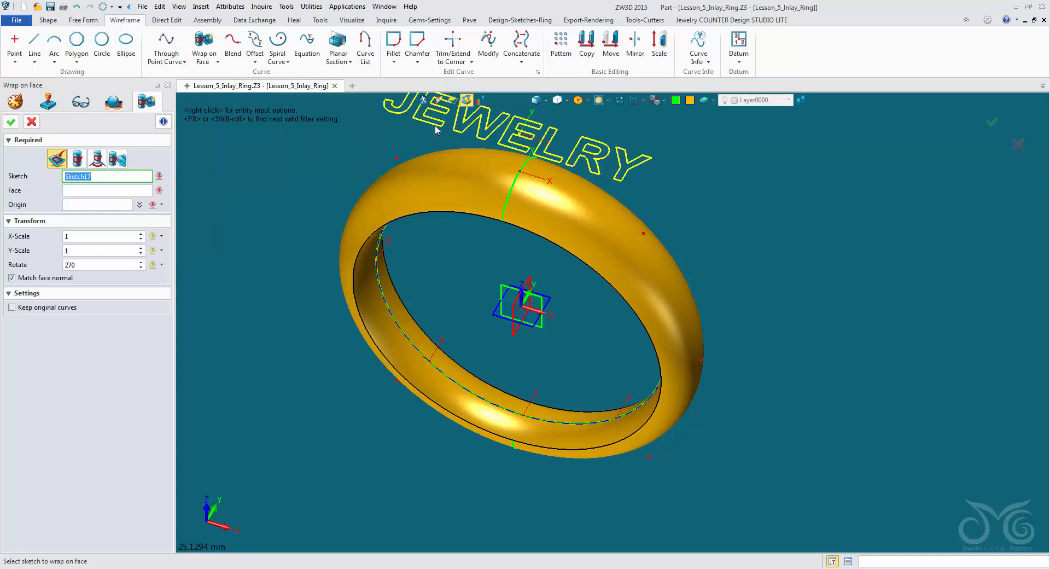
click(403, 168)
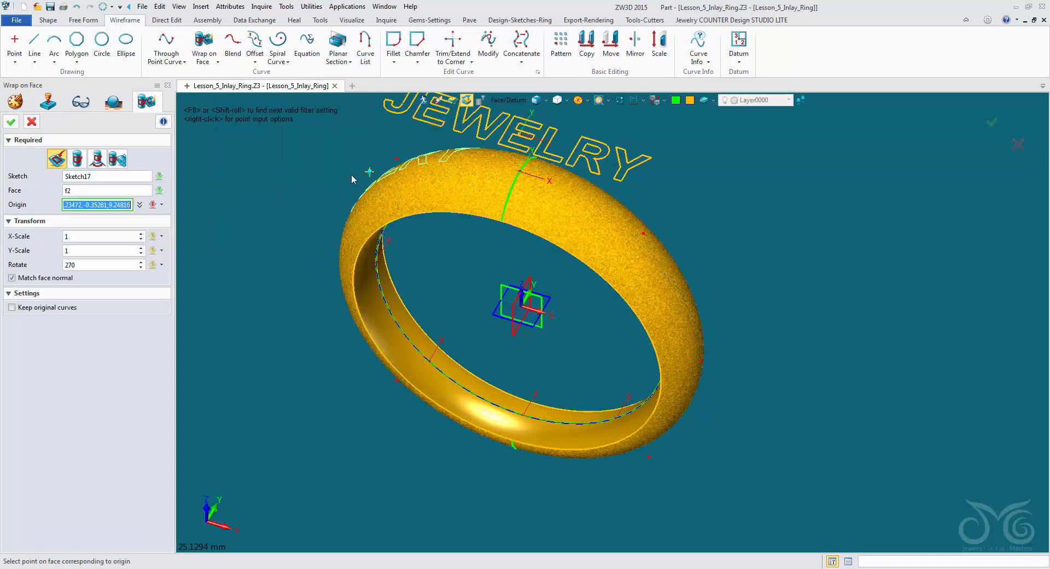
right_click(703, 176)
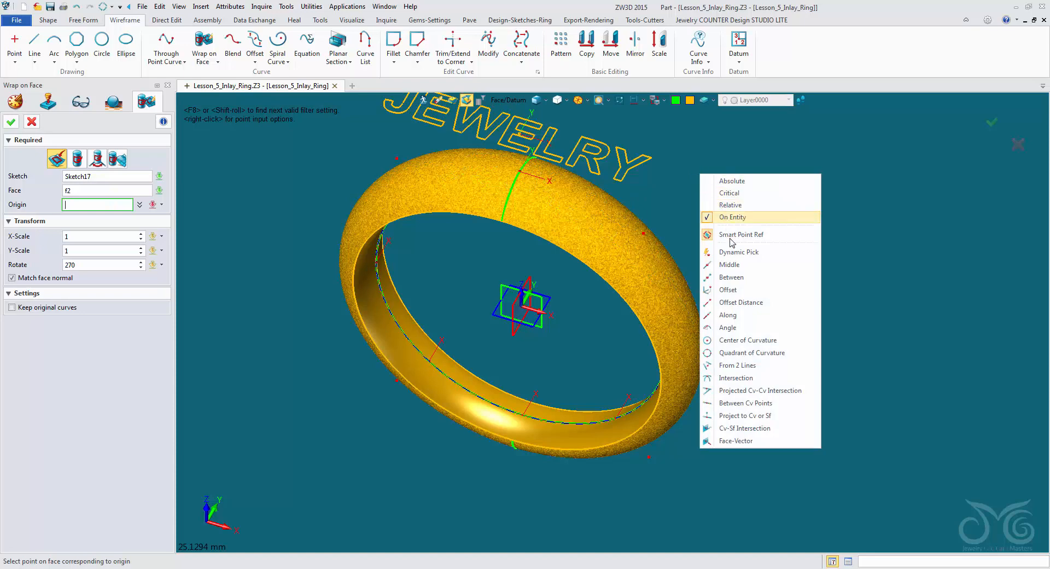
click(717, 265)
click(522, 175)
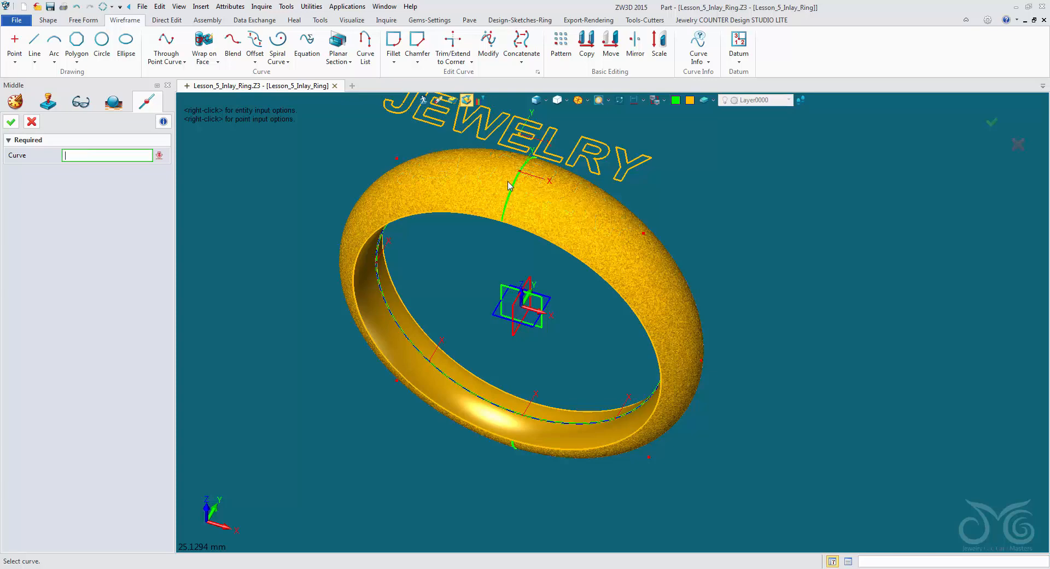
middle_click(515, 184)
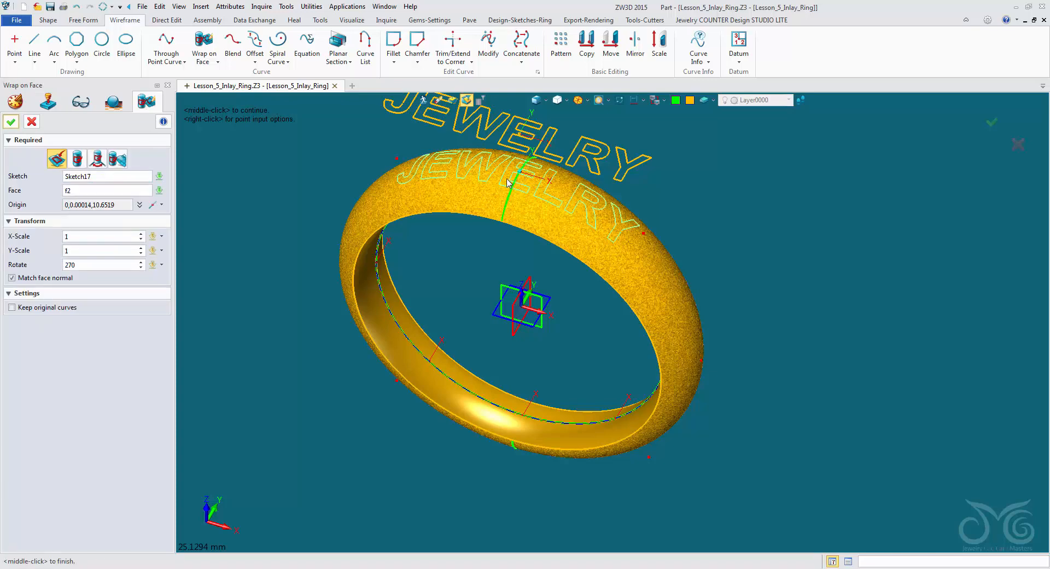
scroll(528, 173, up, 3)
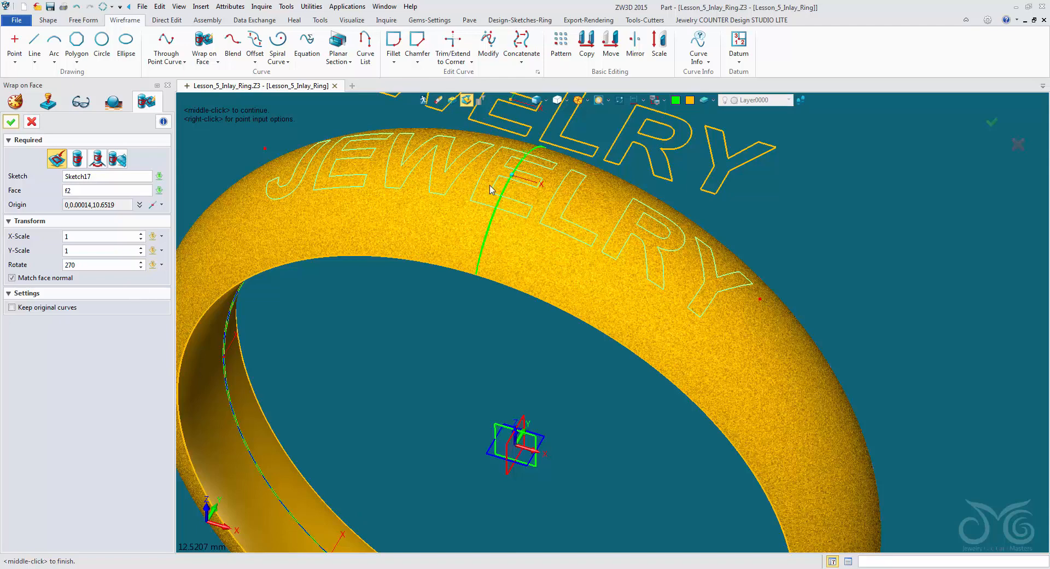
click(11, 122)
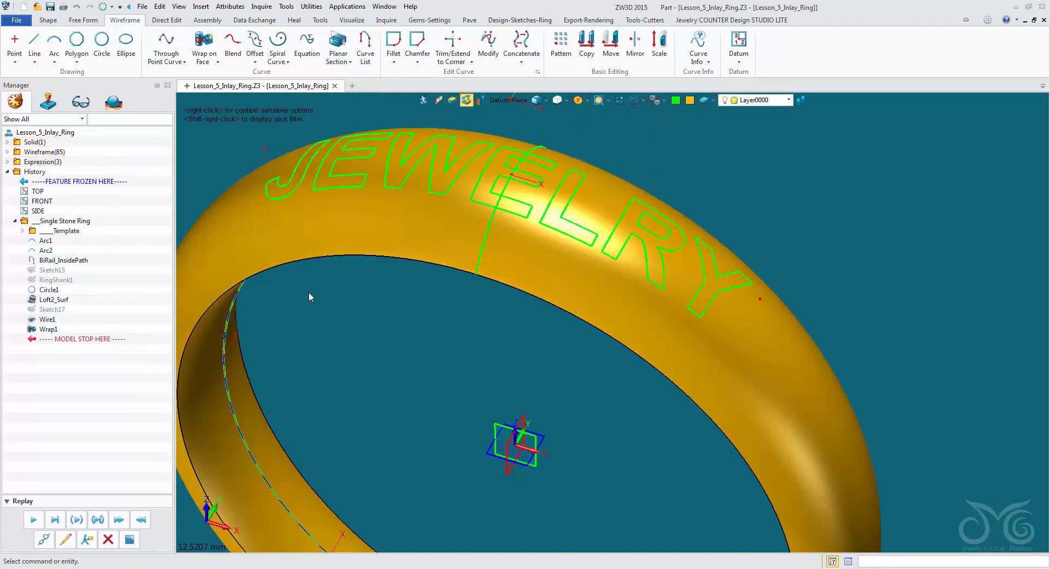
- Set the line colour to black and delete the intersection curve that crosses the wrapped text
click(675, 100)
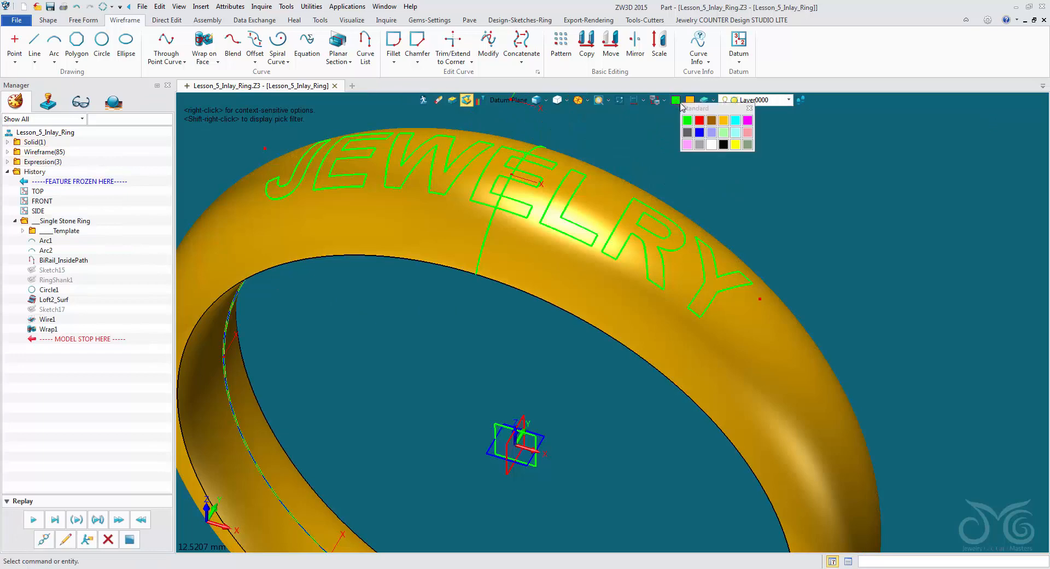
click(722, 146)
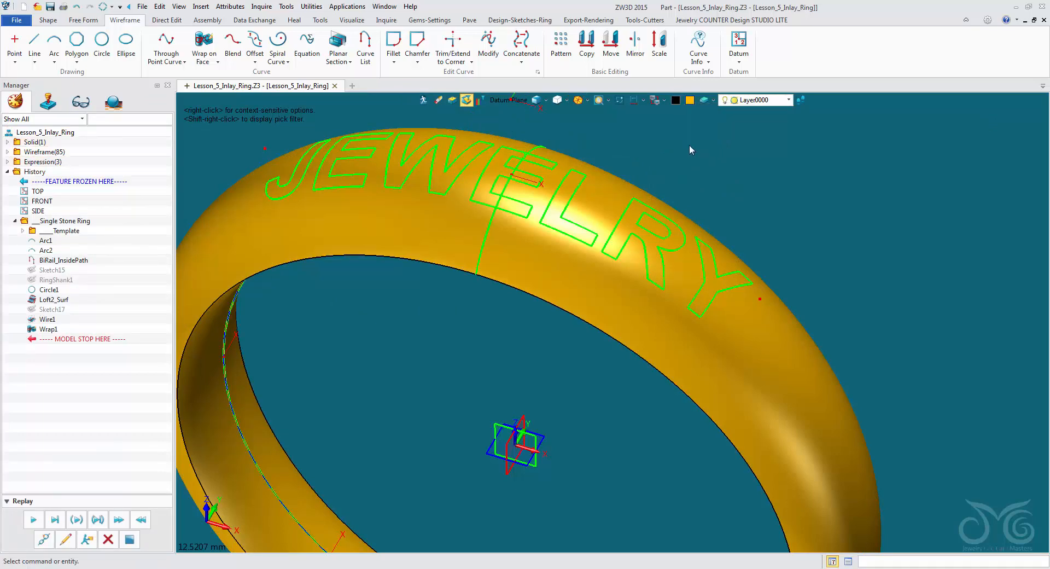
click(512, 104)
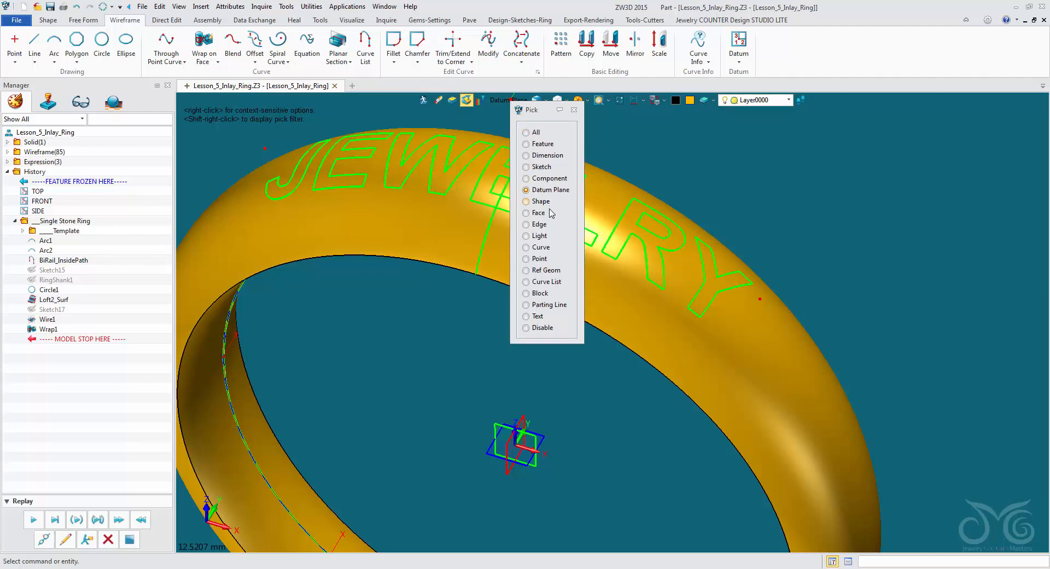
click(549, 249)
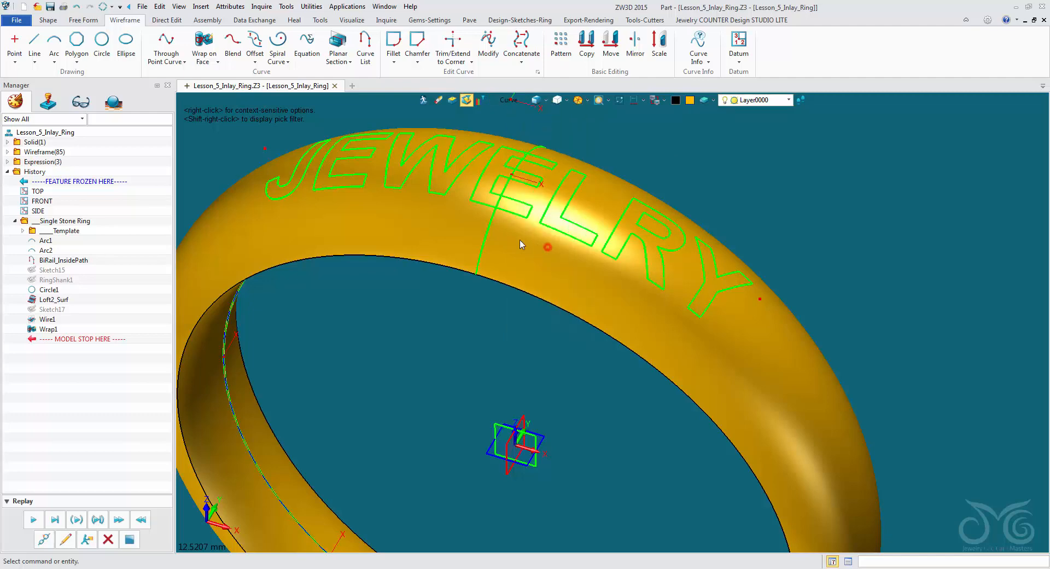
click(491, 236)
key(Delete)
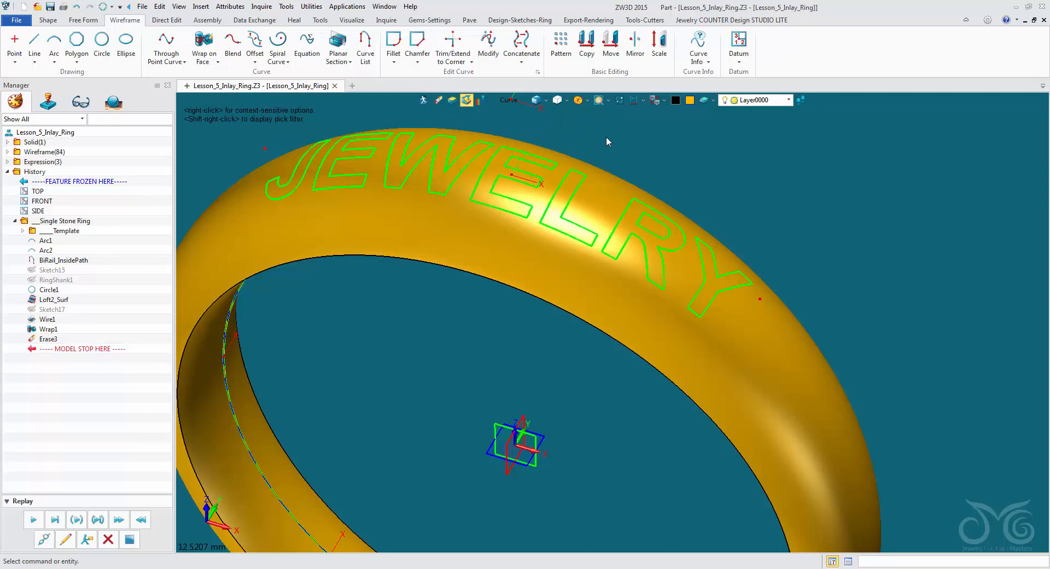
right_drag(689, 179, 687, 201)
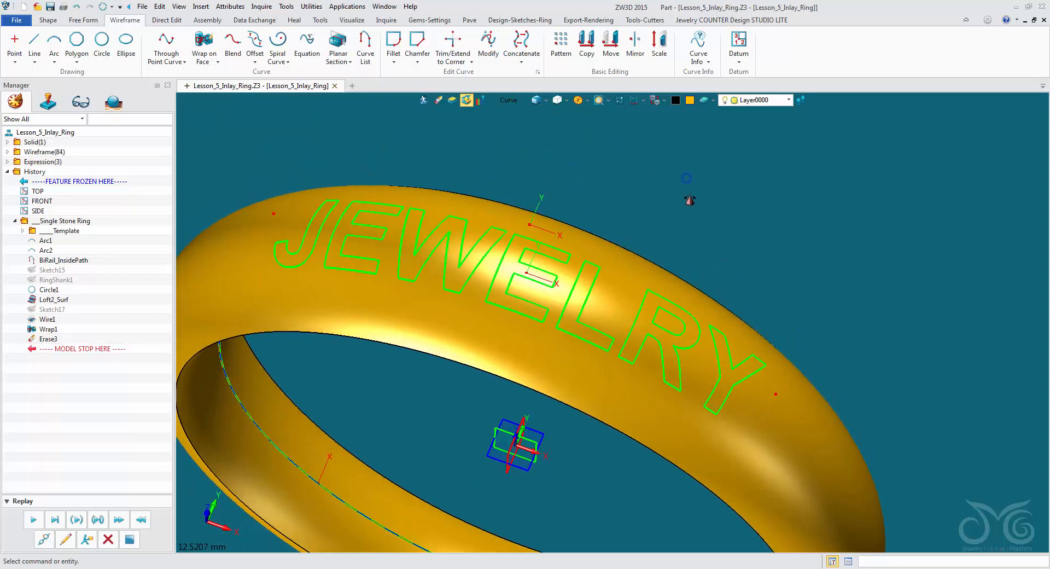
right_drag(716, 350, 629, 344)
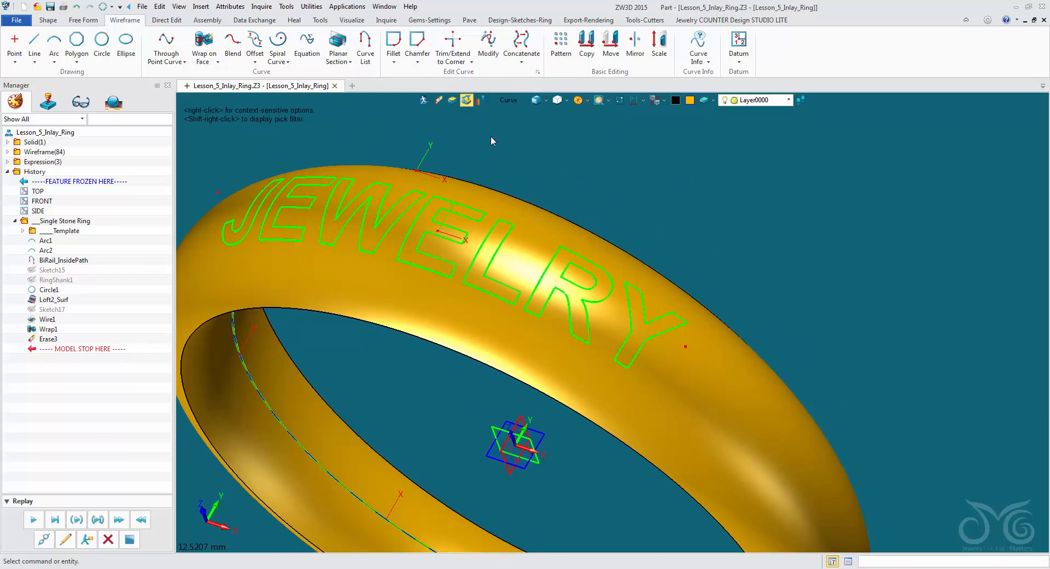
- Inlay all the wrapped JEWELRY letter curves into the ring's outer face with an offset of -0.3 mm
click(48, 20)
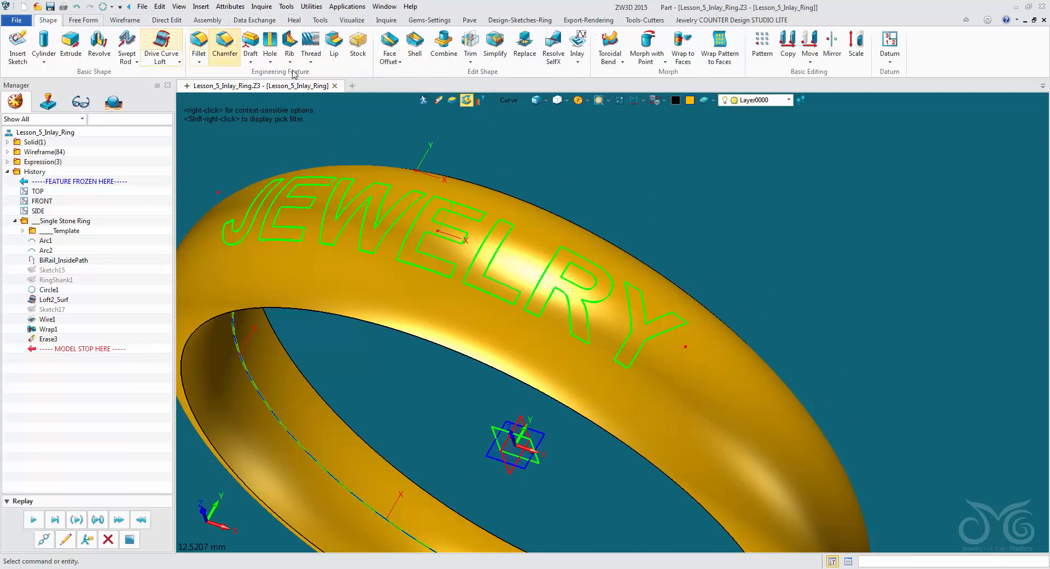
click(577, 44)
click(580, 282)
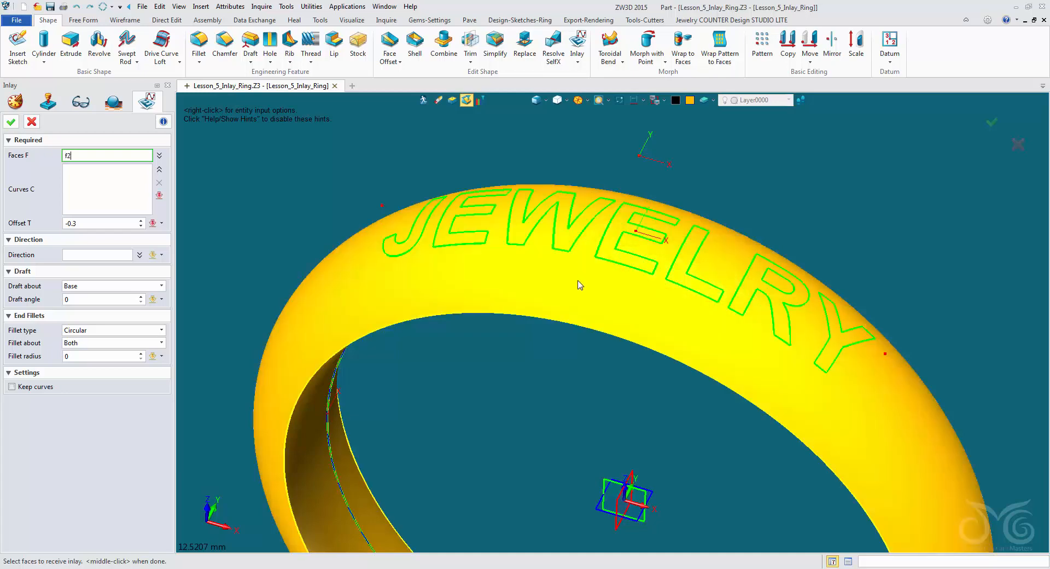
click(579, 283)
click(89, 186)
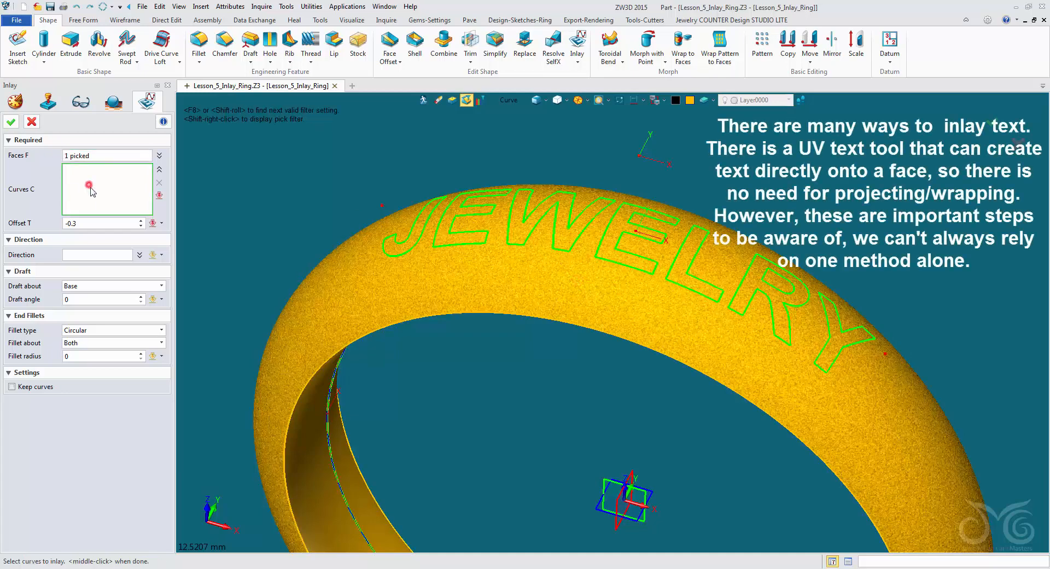
click(413, 254)
click(454, 245)
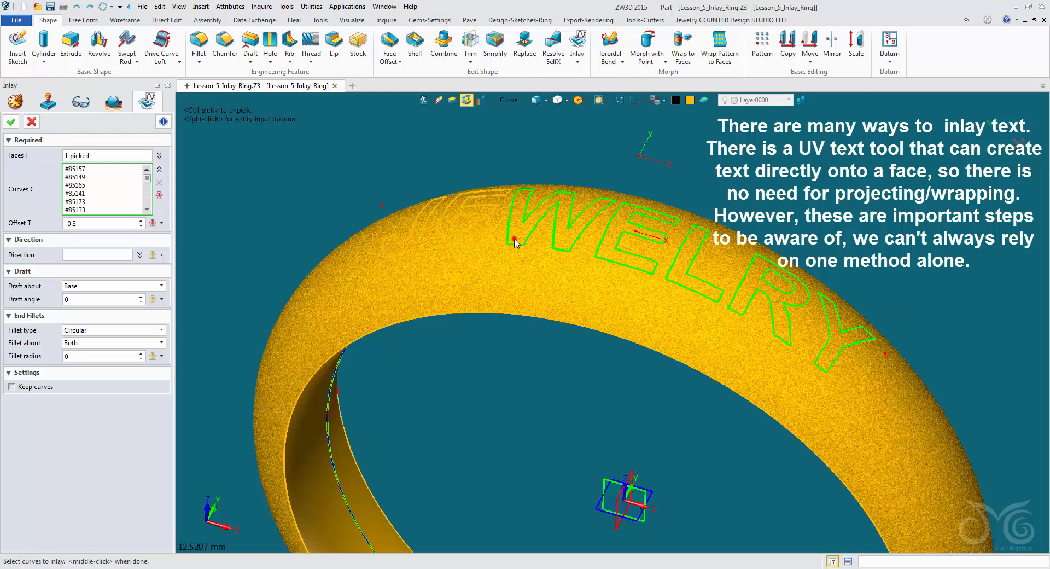
click(514, 241)
click(608, 257)
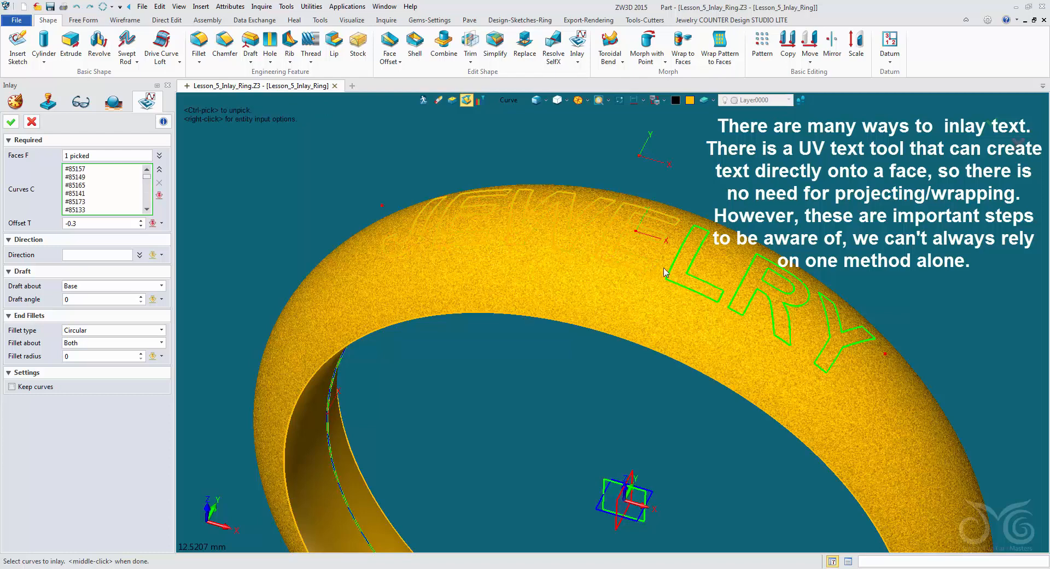
click(664, 271)
click(741, 288)
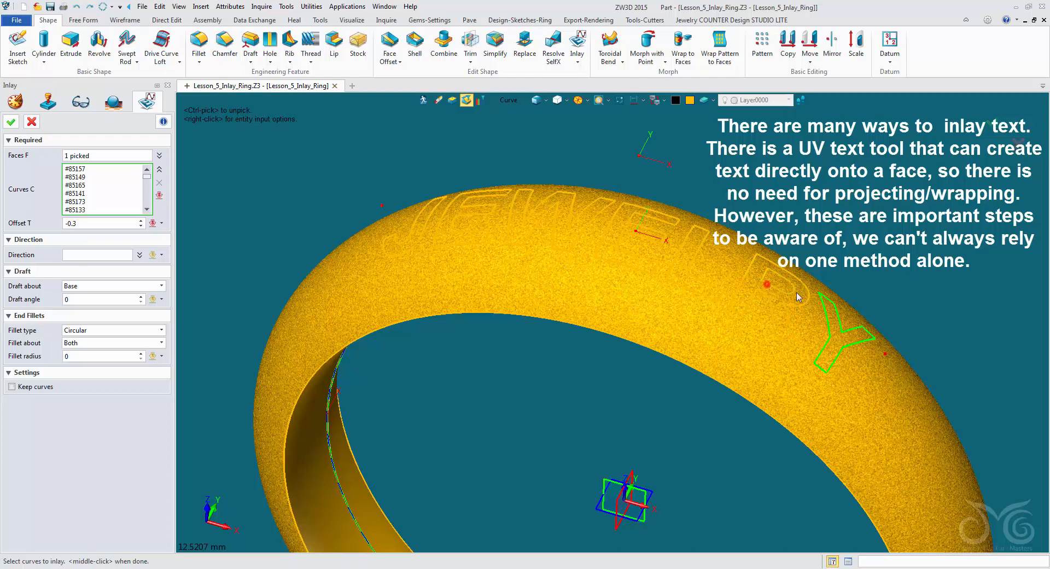
click(822, 302)
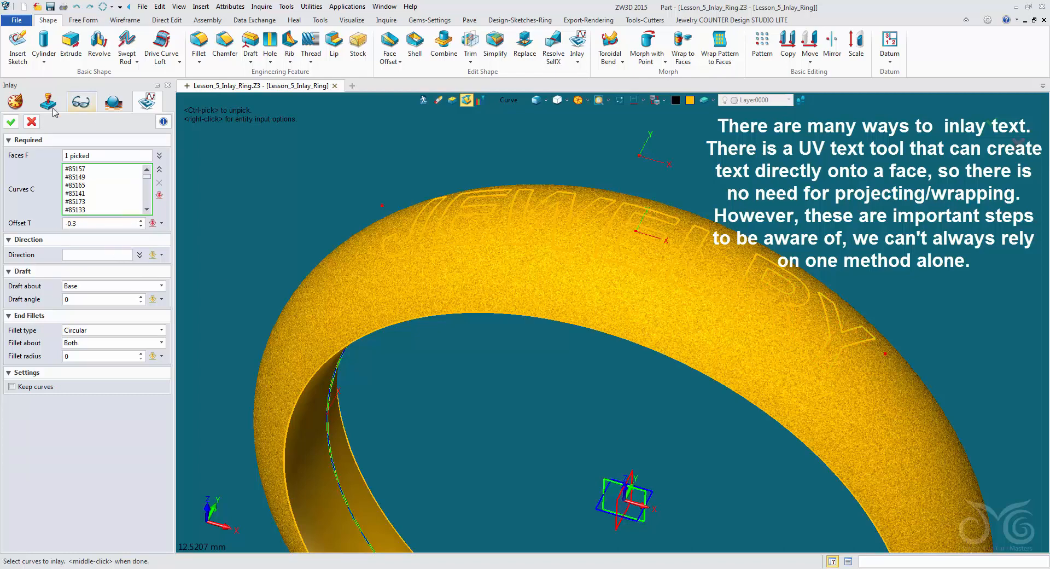
click(17, 122)
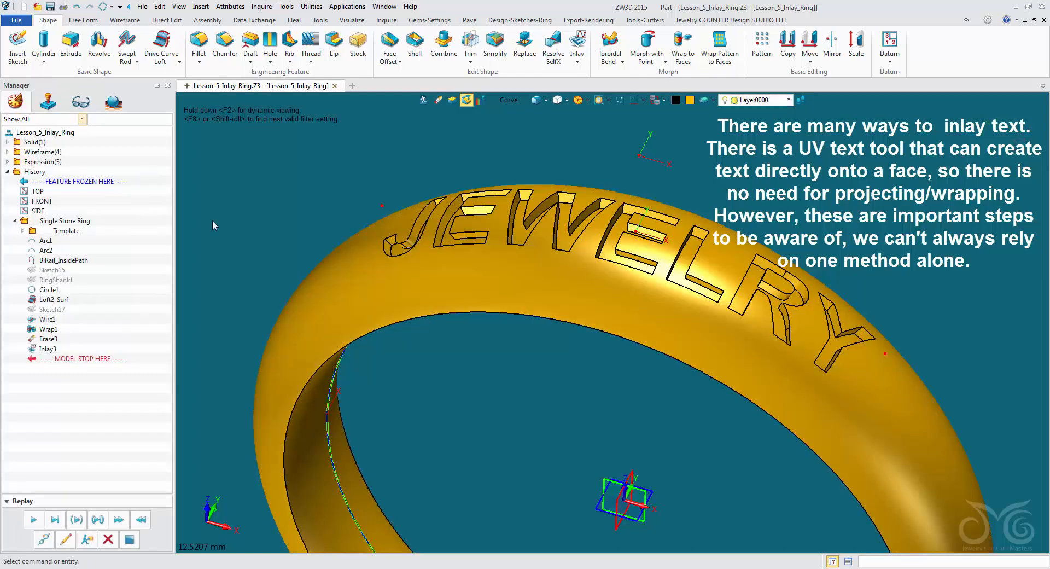
- Redefine the JEWELRY inlay with an offset of 0.4 mm so the letters are raised above the band
middle_drag(348, 155, 383, 175)
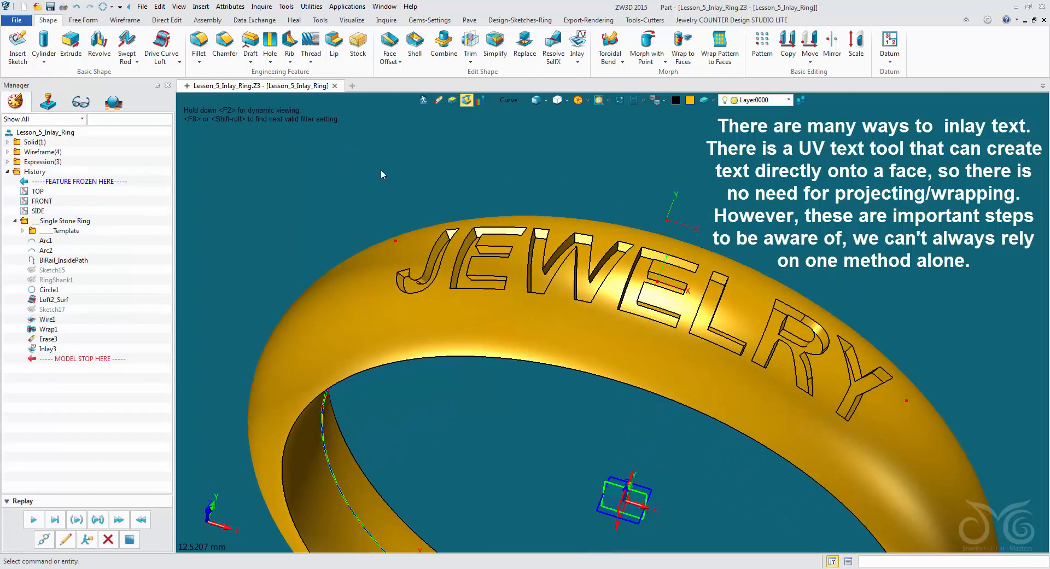
middle_drag(862, 206, 865, 333)
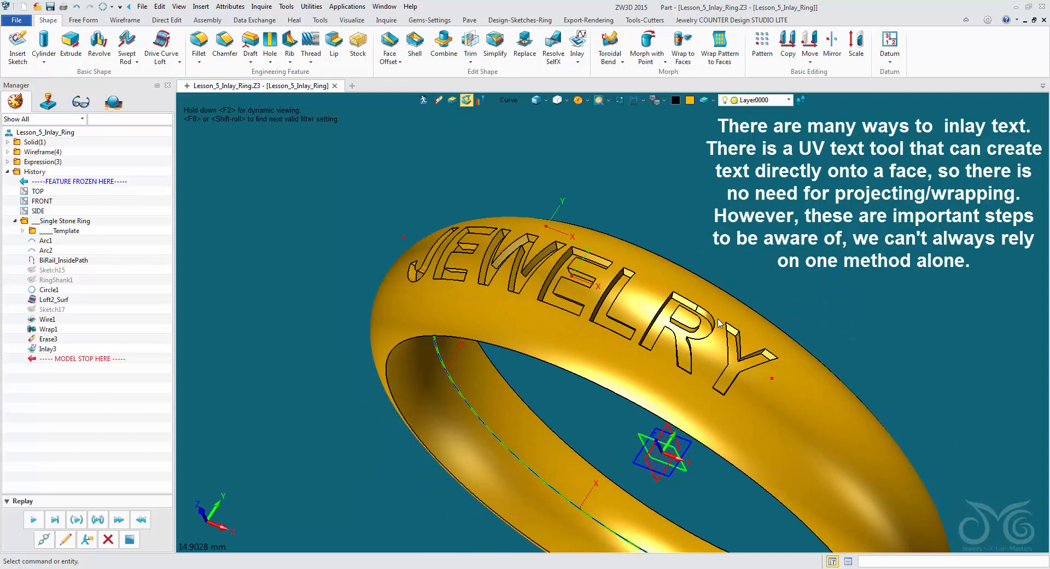
middle_drag(717, 319, 709, 269)
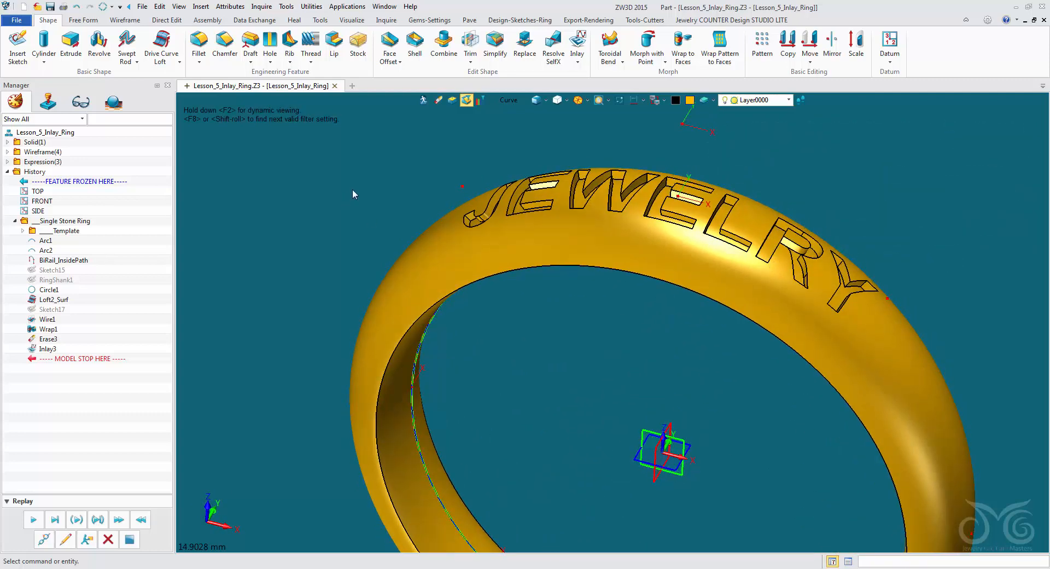
right_click(326, 175)
click(333, 164)
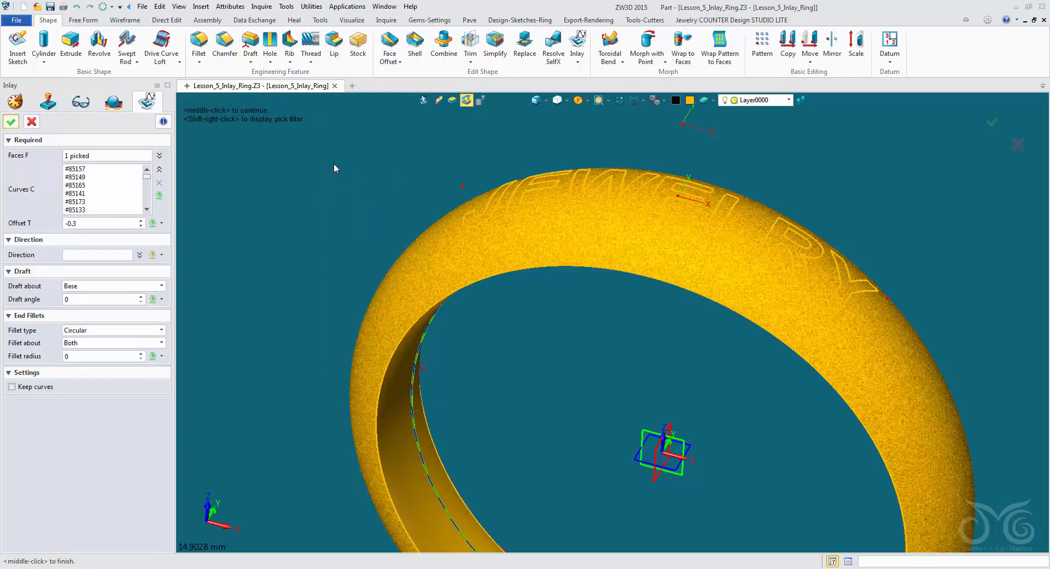
click(103, 225)
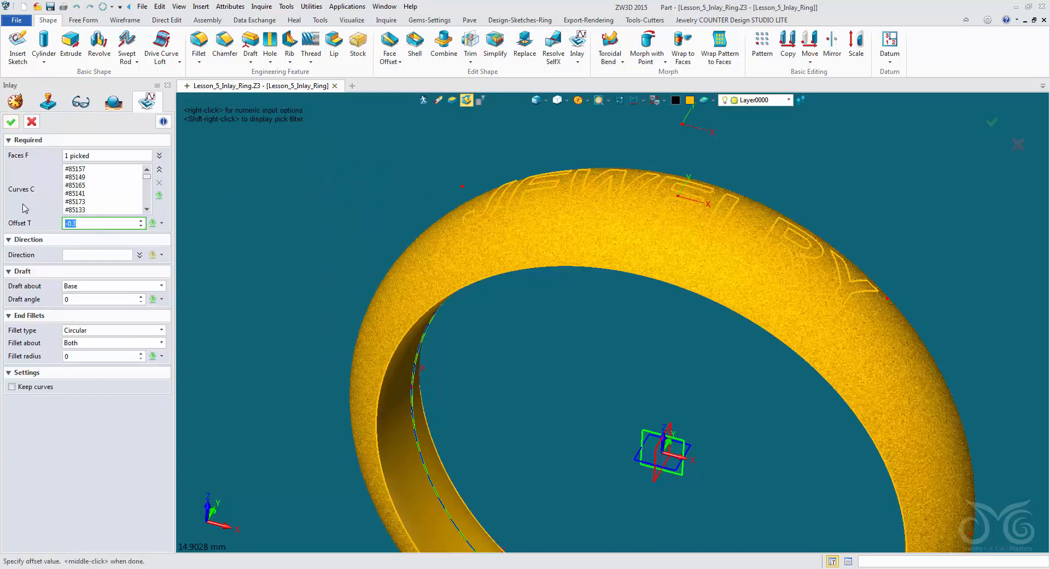
text(0)
click(10, 121)
- Redefine the JEWELRY inlay to draft about Mid and give it a draft angle
mouse_move(261, 170)
right_down()
mouse_move(261, 202)
mouse_move(268, 189)
right_up()
right_click(284, 171)
click(290, 160)
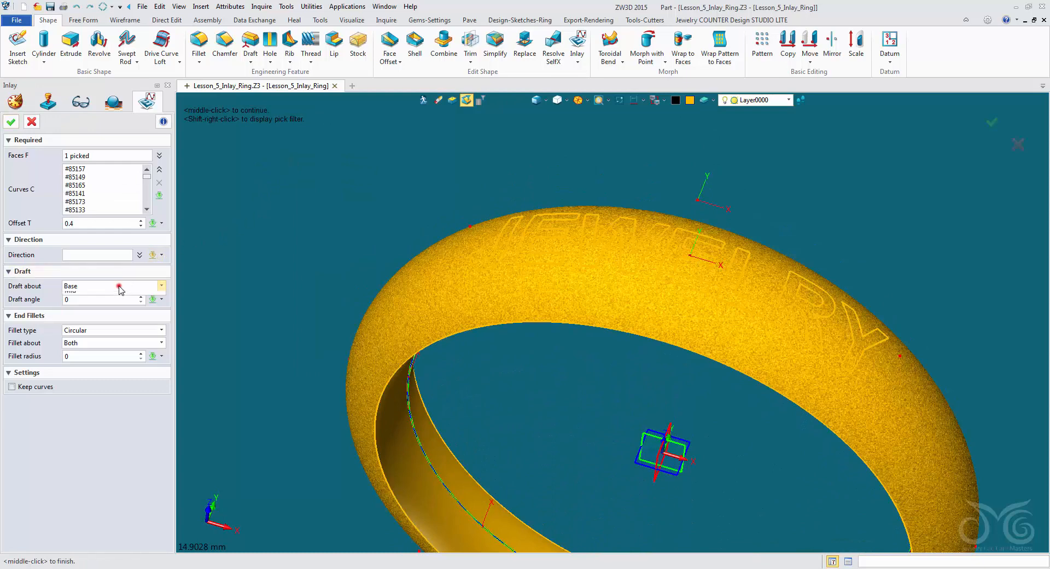
click(118, 289)
click(104, 307)
click(104, 300)
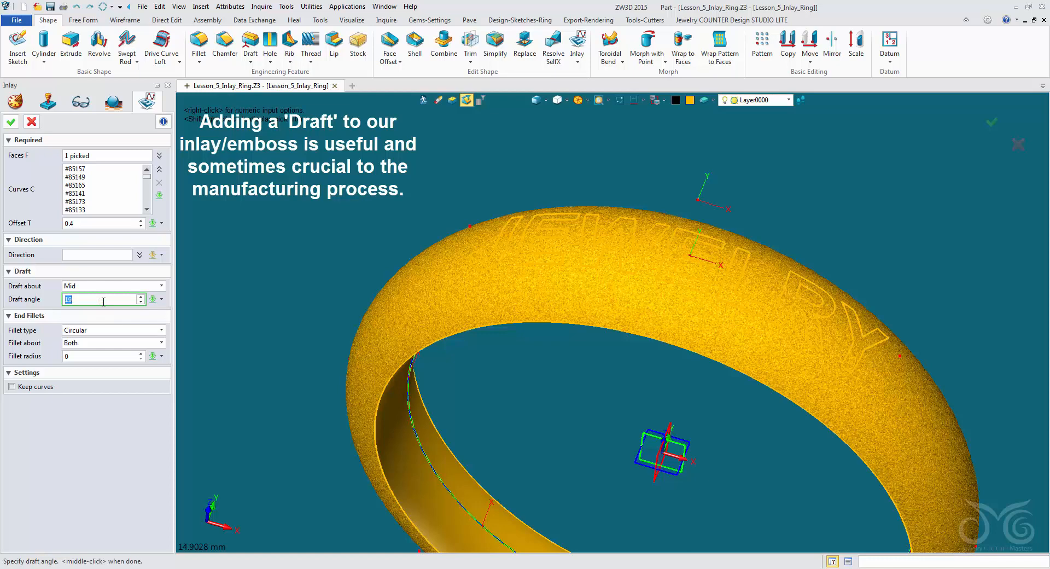
click(11, 121)
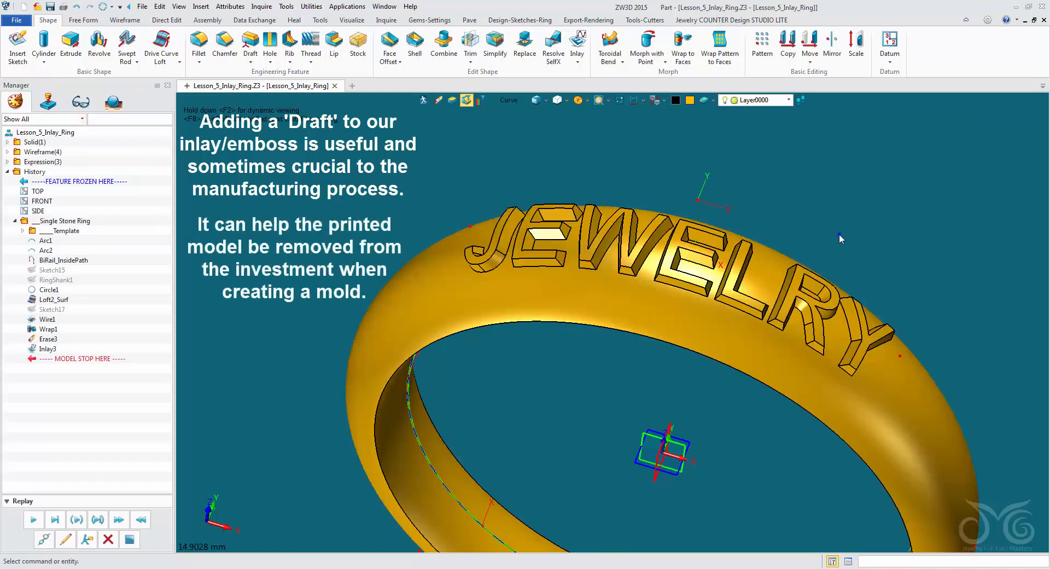
- Apply US ring size 9 (Ø18.9) to the ring with the Ring Size Picker
mouse_move(839, 235)
right_down()
mouse_move(852, 182)
mouse_move(830, 247)
right_up()
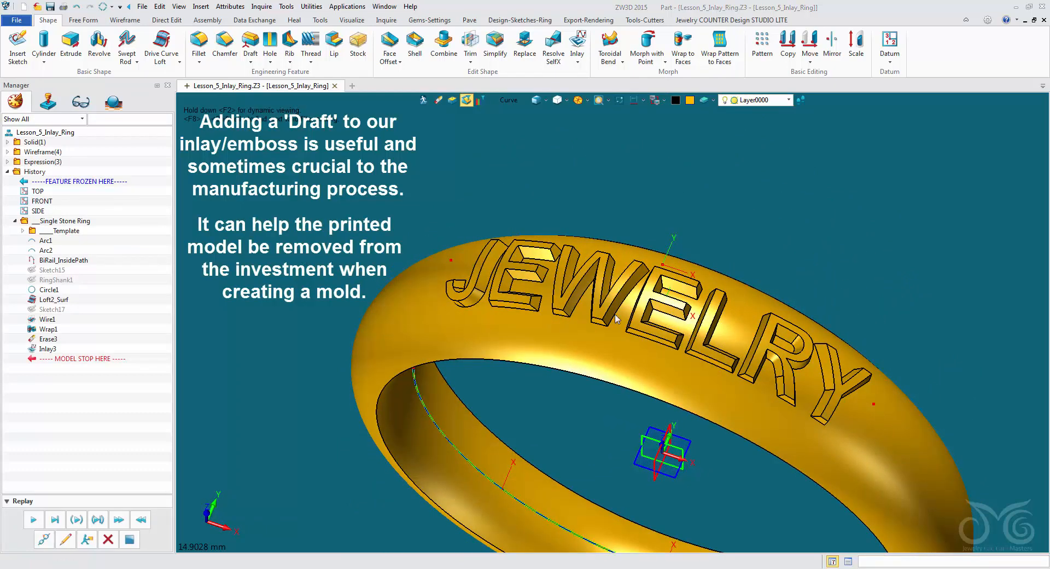
right_drag(661, 234, 660, 204)
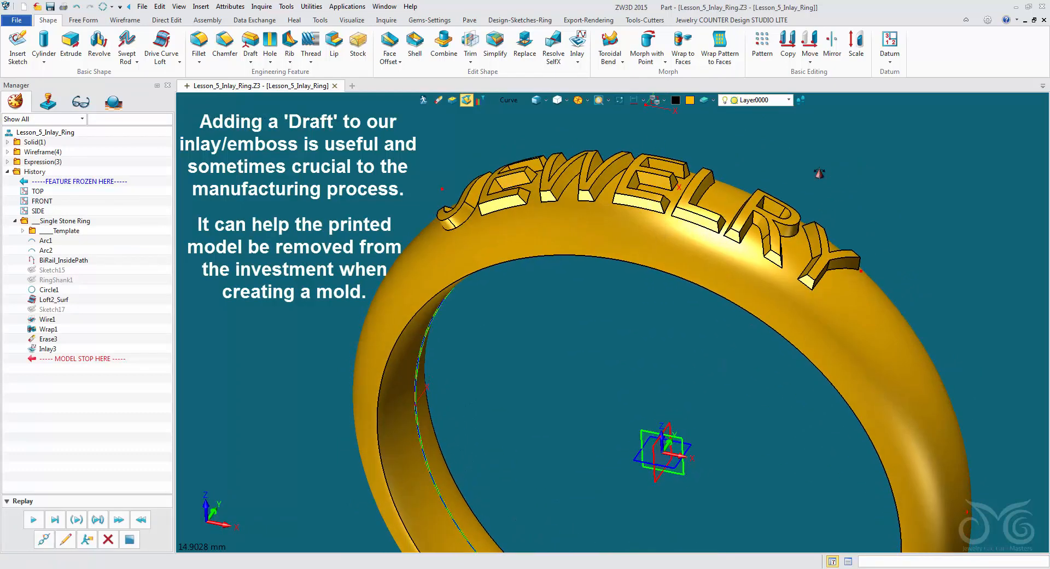
middle_drag(818, 173, 790, 181)
right_drag(352, 177, 481, 169)
click(525, 20)
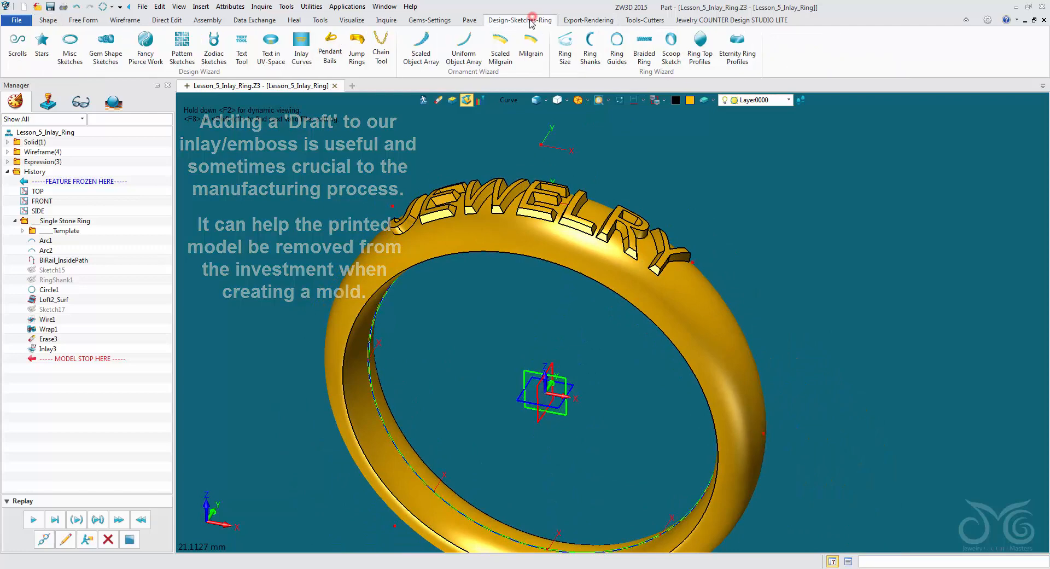
click(566, 51)
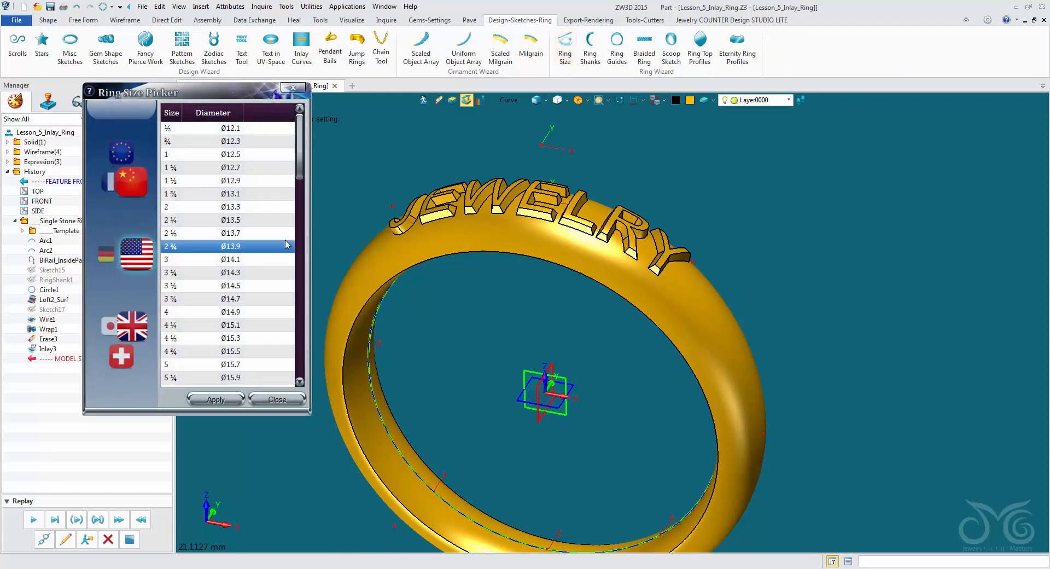
click(257, 338)
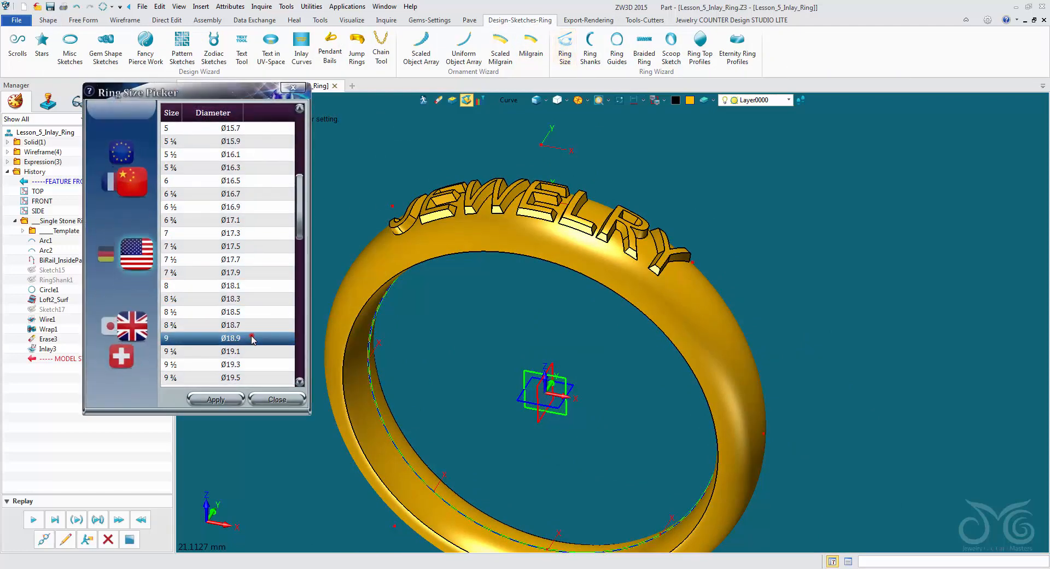
click(216, 400)
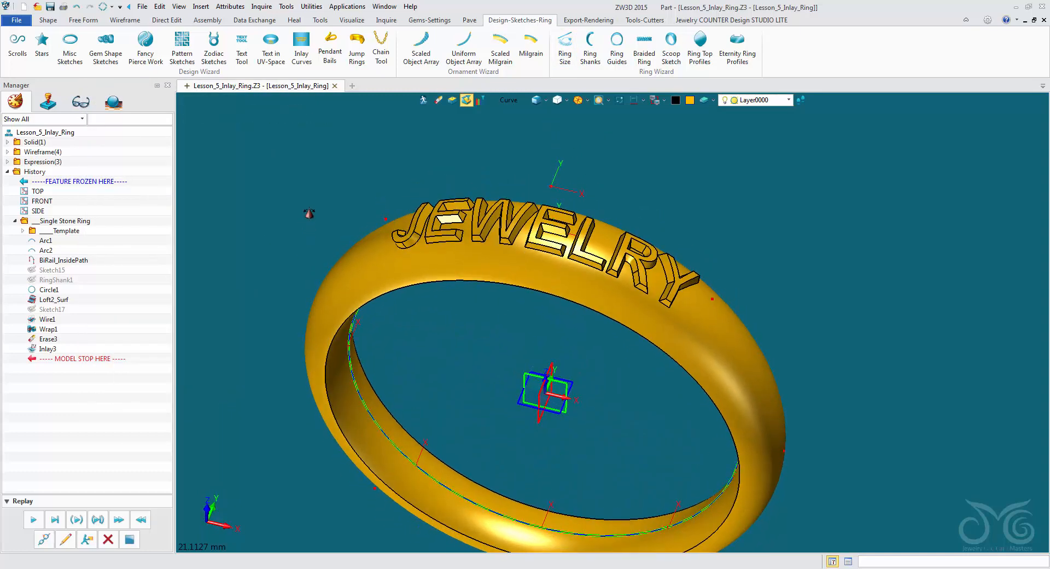
- Roll the model history back to just after the JEWELRY text sketch, before the intersection wire
mouse_move(311, 214)
right_down()
mouse_move(343, 207)
mouse_move(312, 198)
mouse_move(320, 219)
right_up()
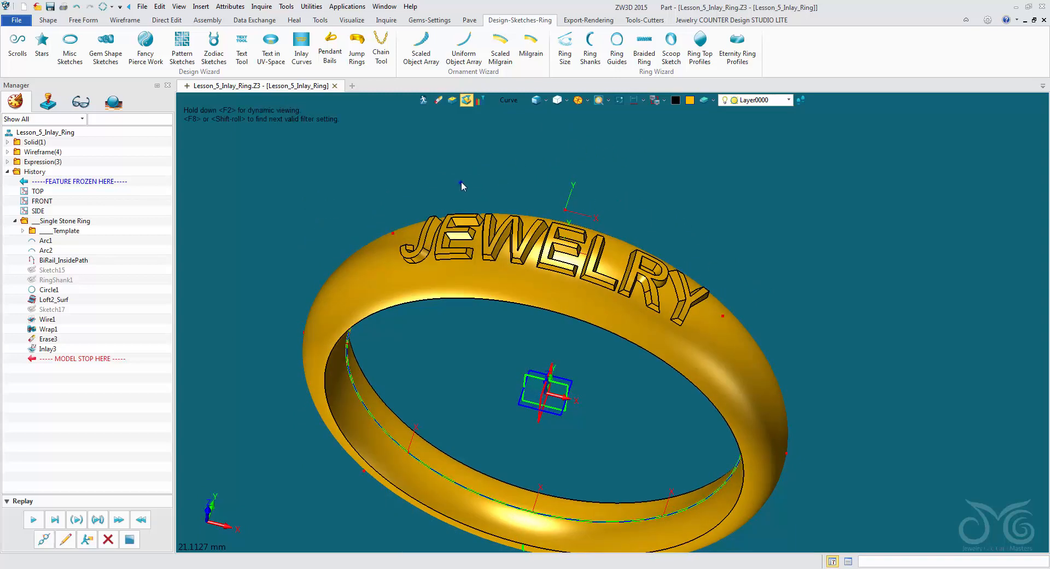
right_drag(461, 182, 462, 136)
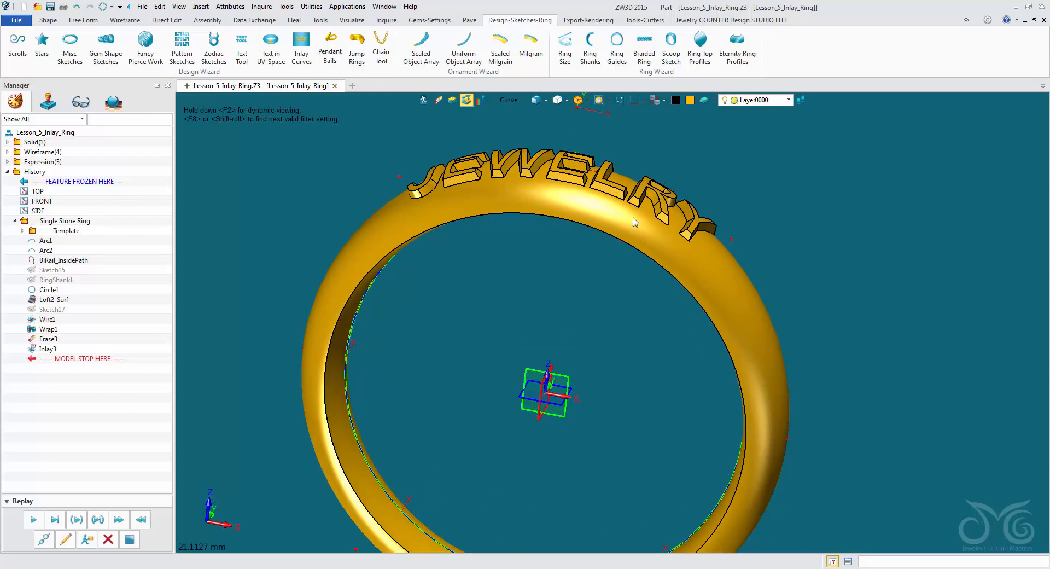
right_drag(709, 168, 700, 221)
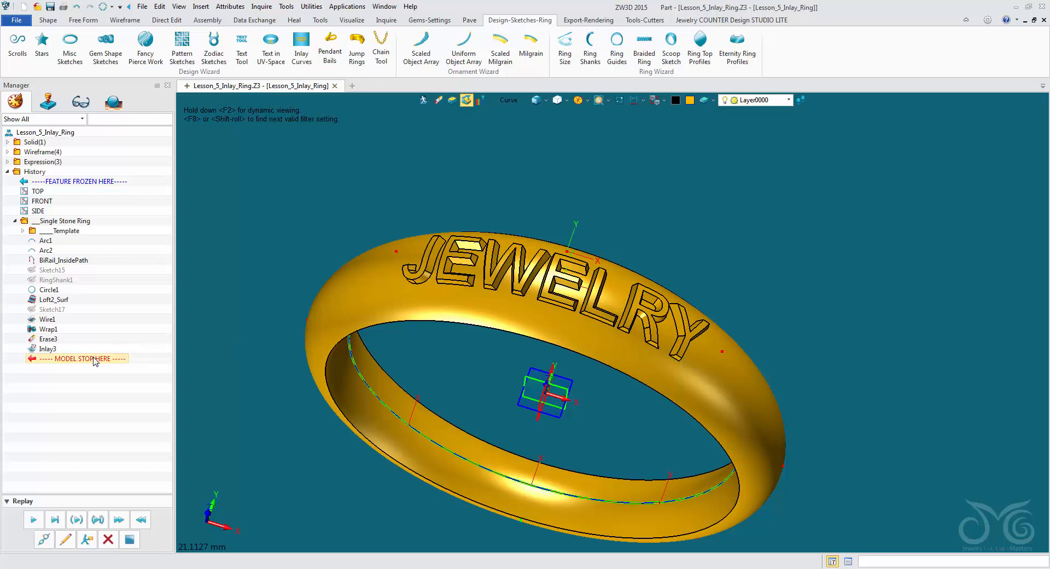
drag(93, 361, 101, 320)
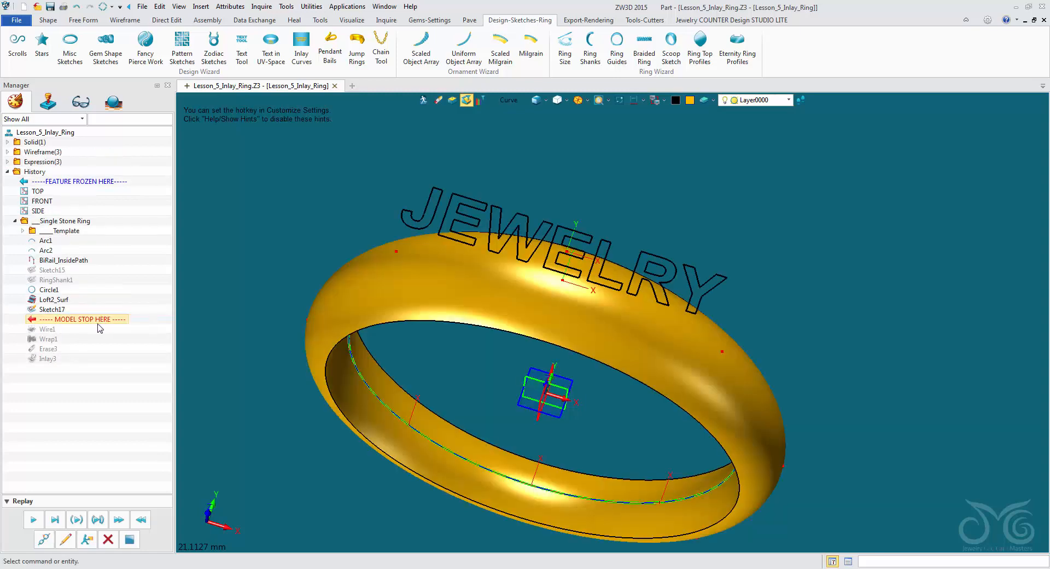
- Insert a new sketch on the CenterGem datum plane above the ring
right_click(301, 184)
click(350, 242)
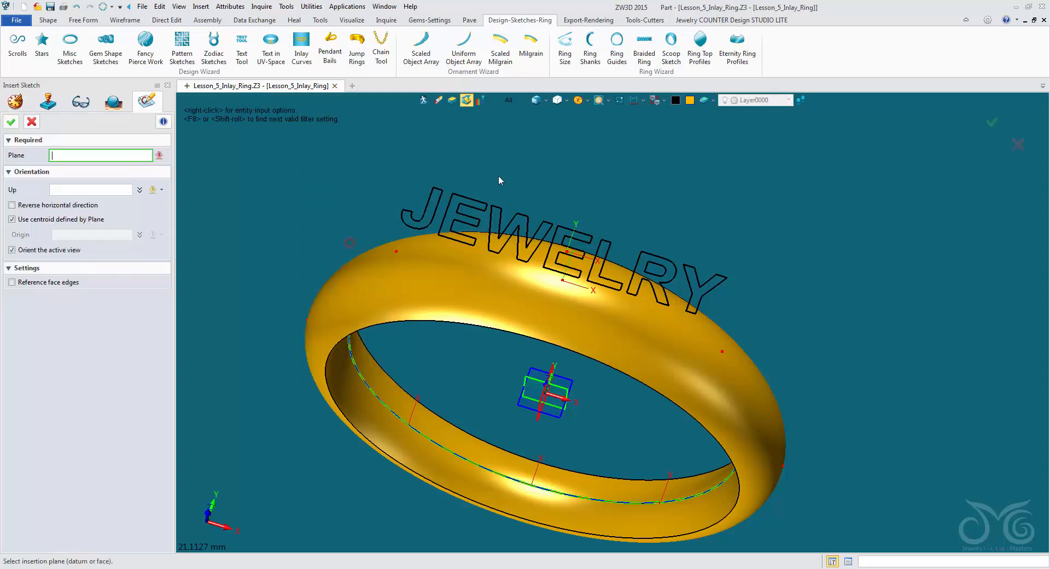
middle_drag(498, 181, 574, 144)
click(582, 166)
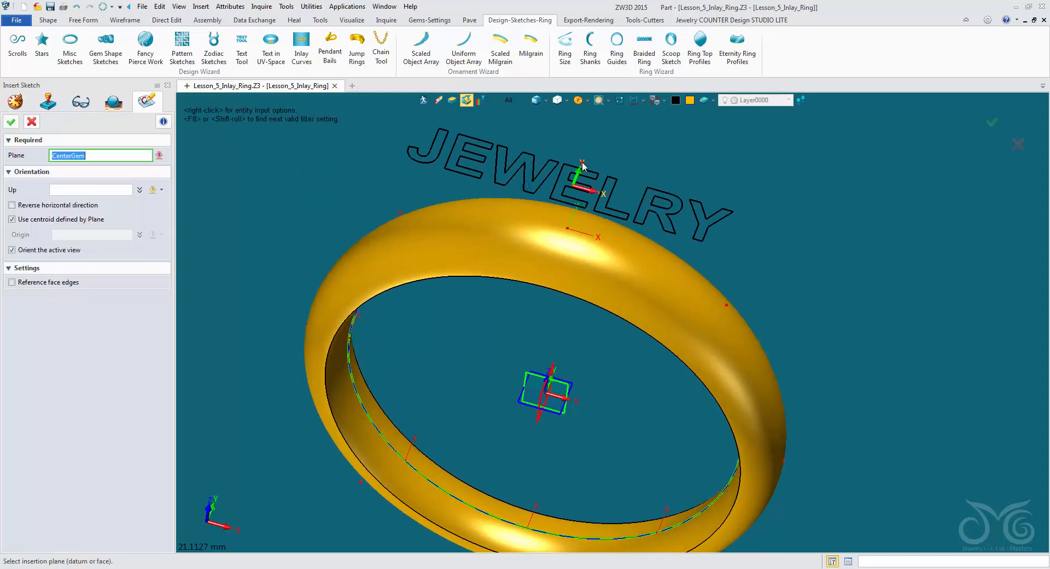
click(12, 122)
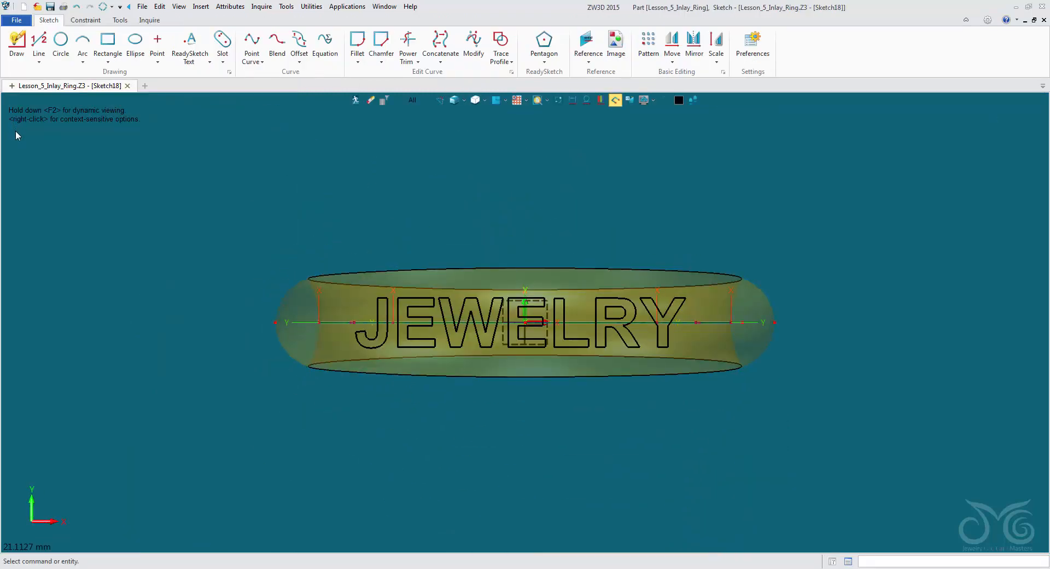
- Draw a rectangle centred on the sketch origin around the JEWELRY text, 17 mm wide and 3.5 mm high
click(108, 45)
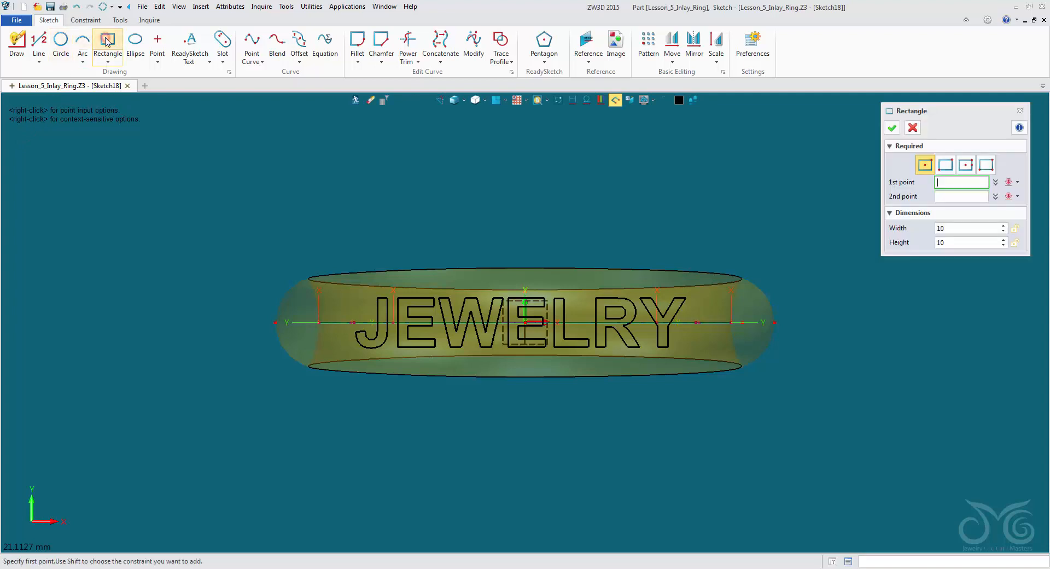
click(525, 322)
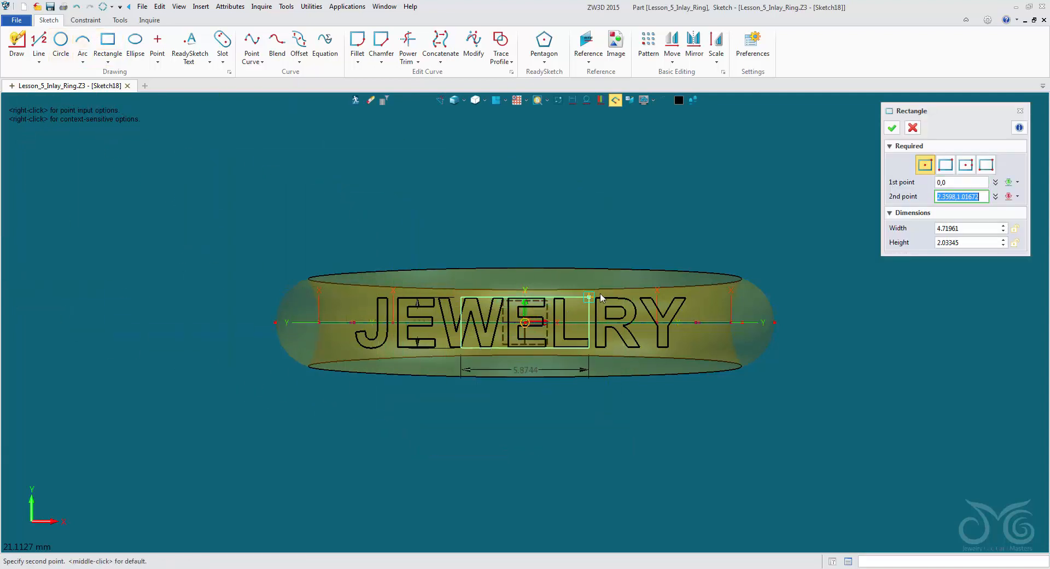
click(712, 280)
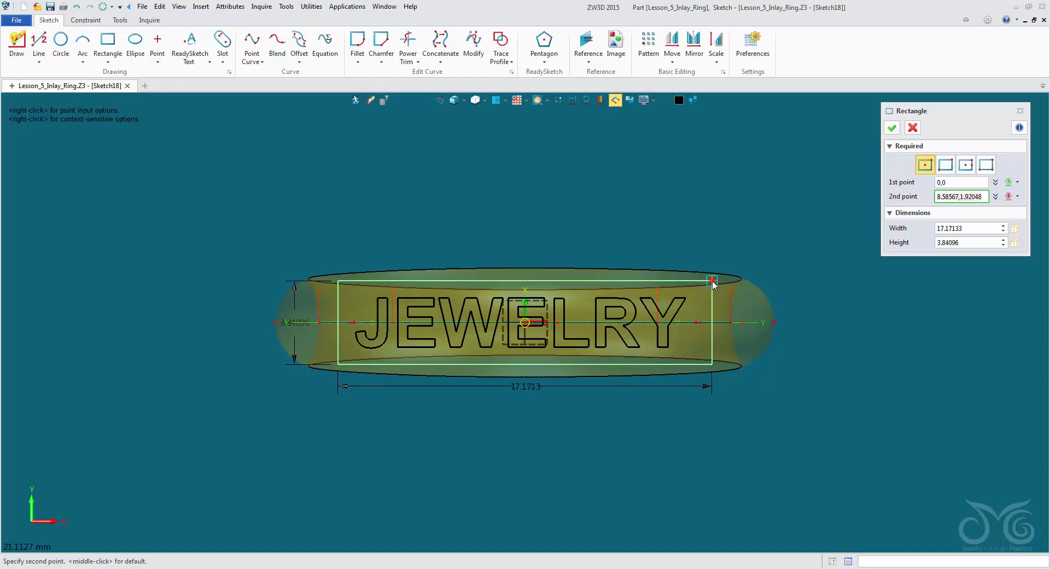
click(980, 228)
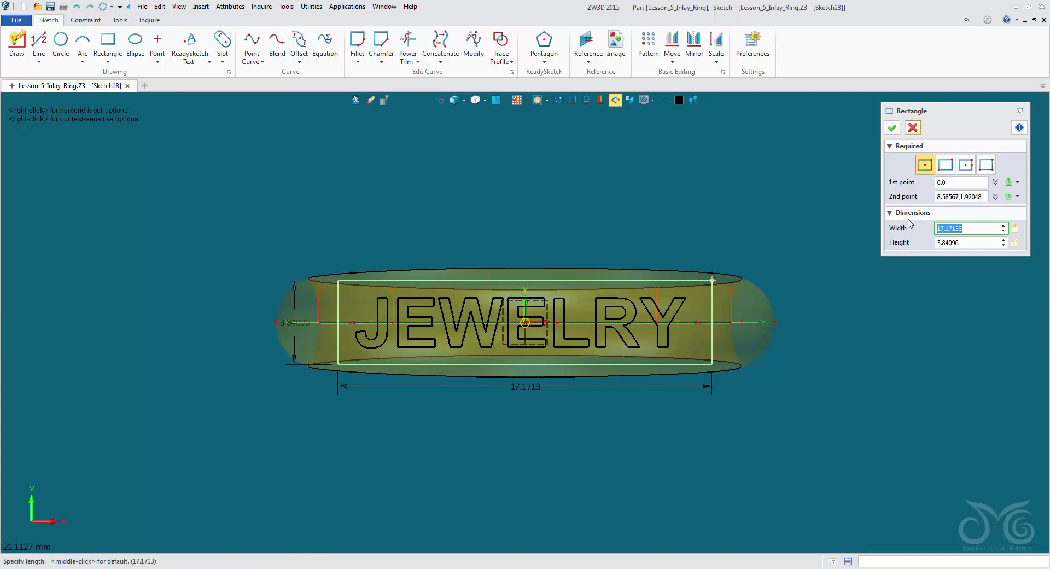
text(17)
click(971, 242)
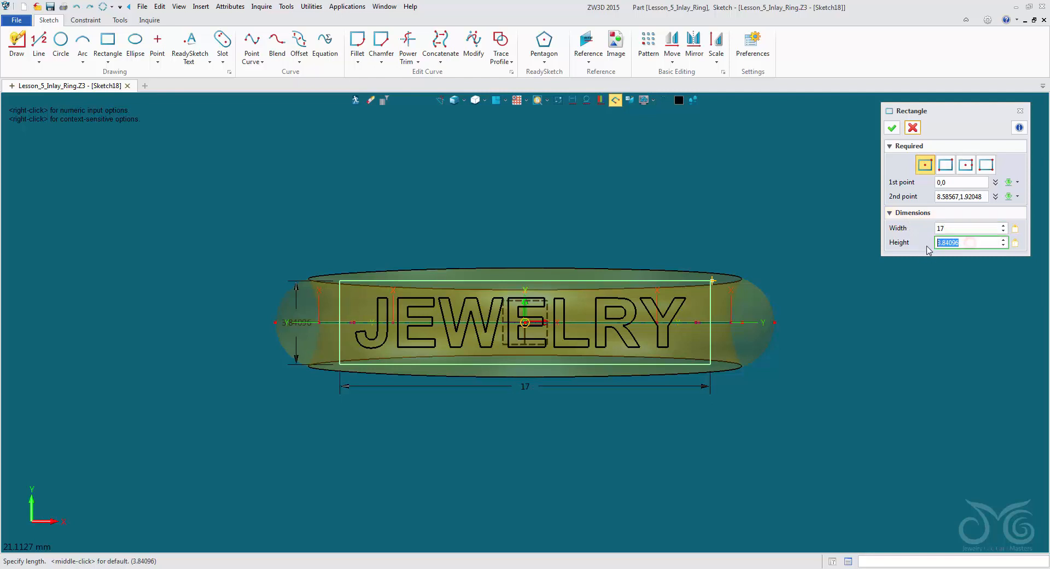
text(3.5)
key(Return)
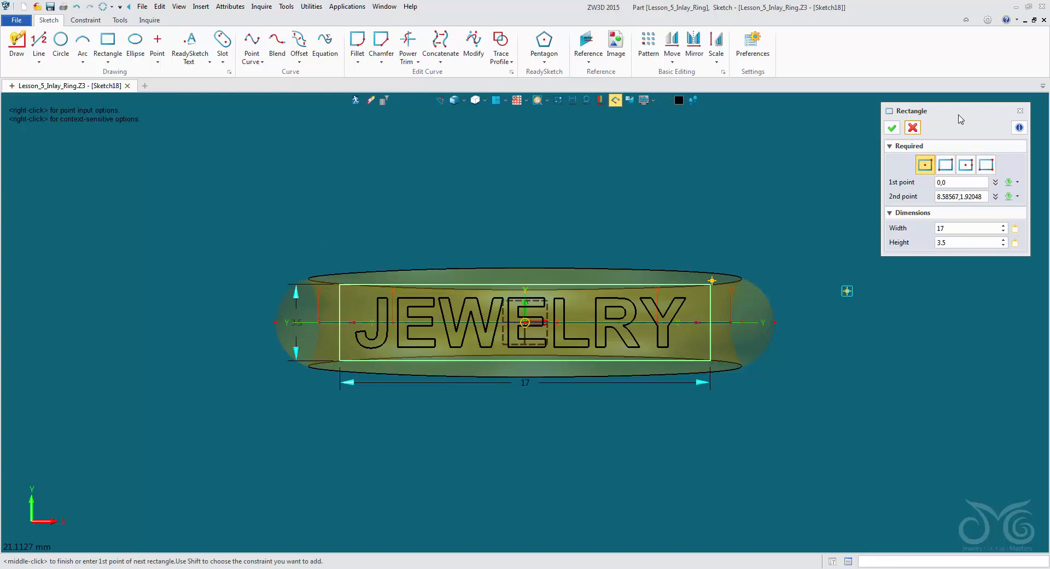
click(893, 128)
right_drag(582, 162, 581, 125)
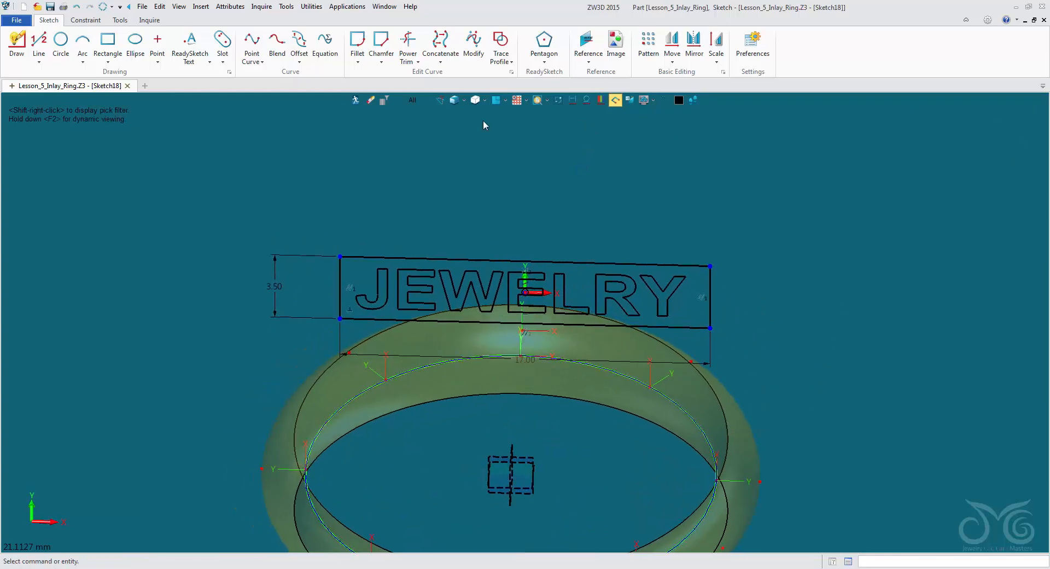
- Exit the rectangle sketch and replay the history through the intersection wire across the band
click(356, 100)
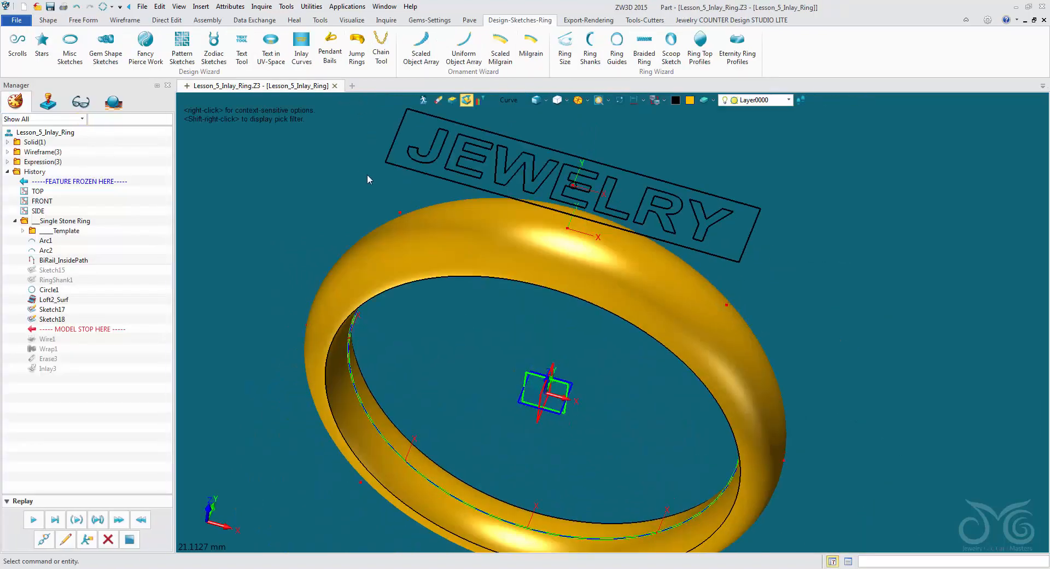
click(125, 20)
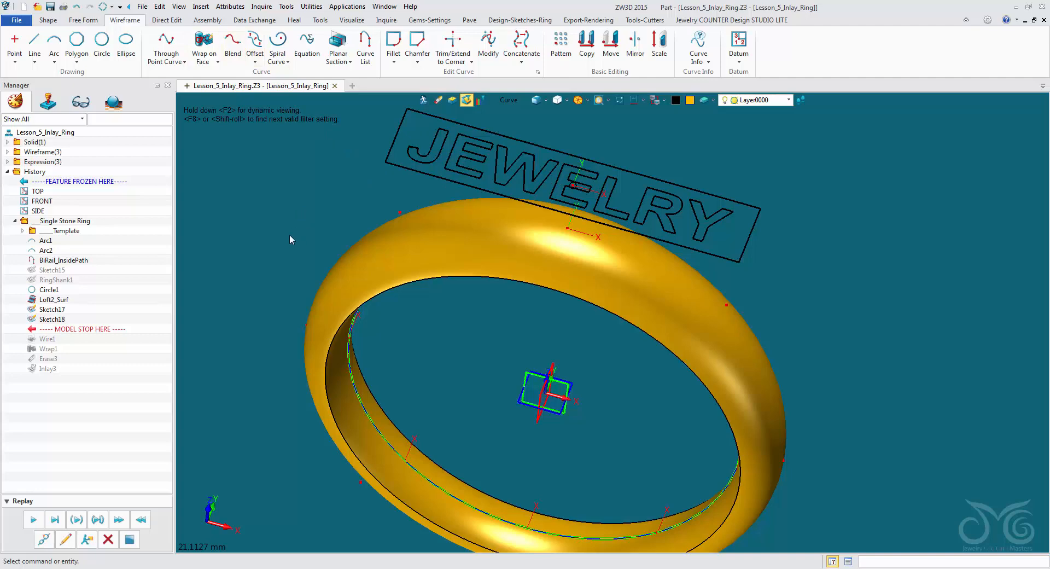
click(33, 519)
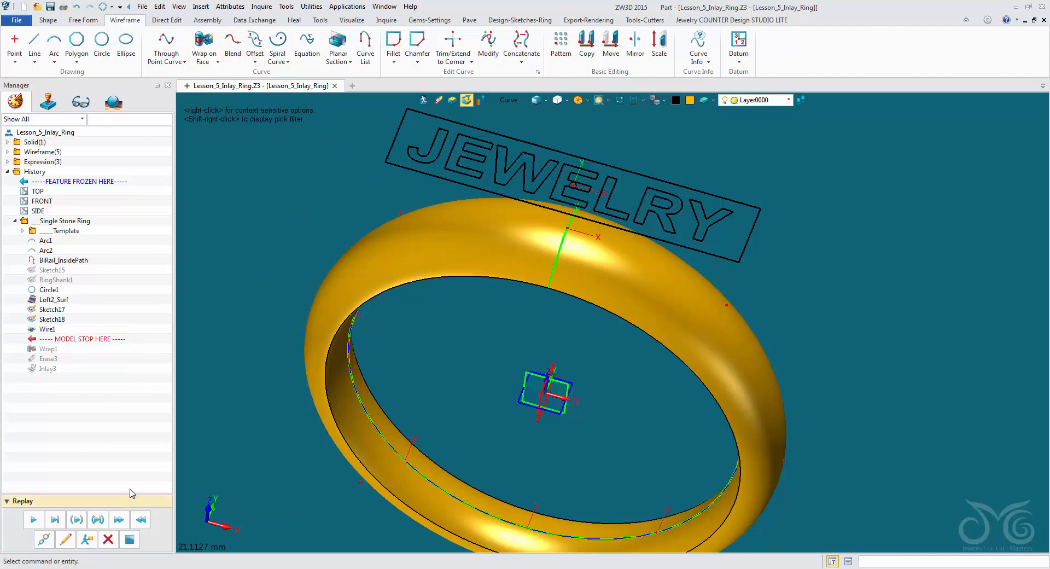
- Wrap the rectangle sketch onto the ring's outer face, with its origin at the middle of the intersection wire
click(201, 40)
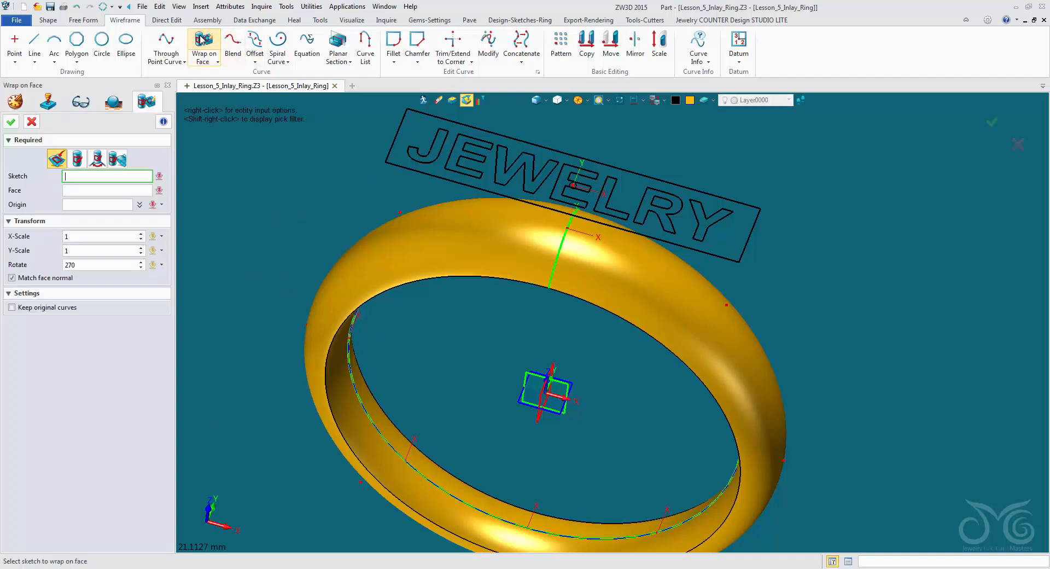
click(390, 150)
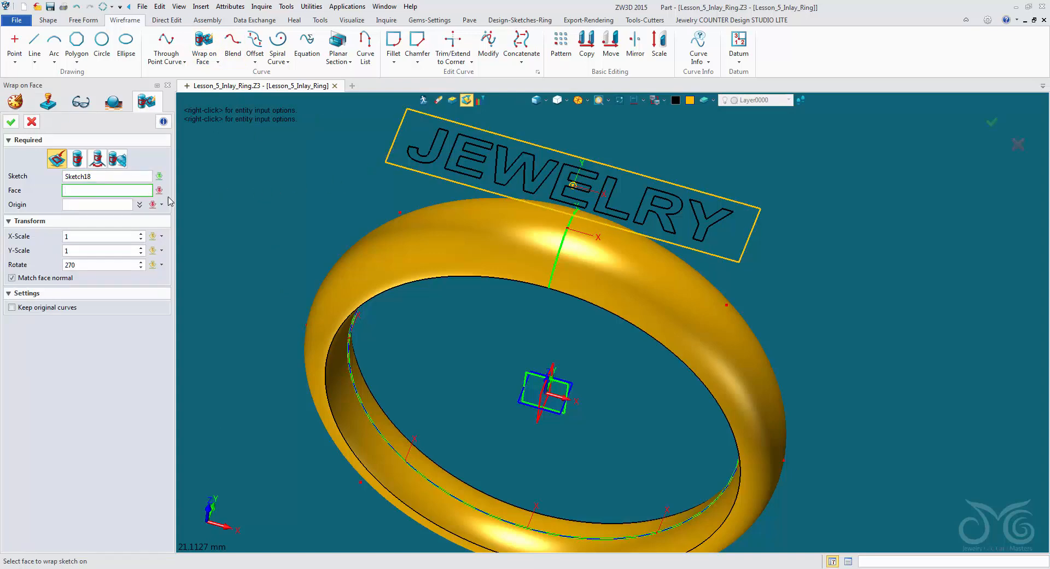
click(463, 226)
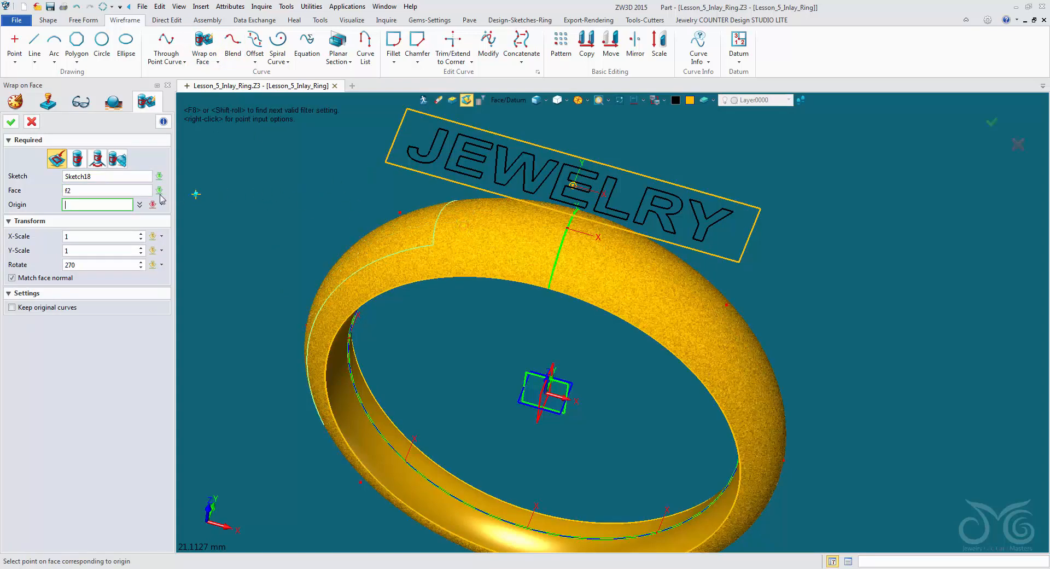
right_click(345, 177)
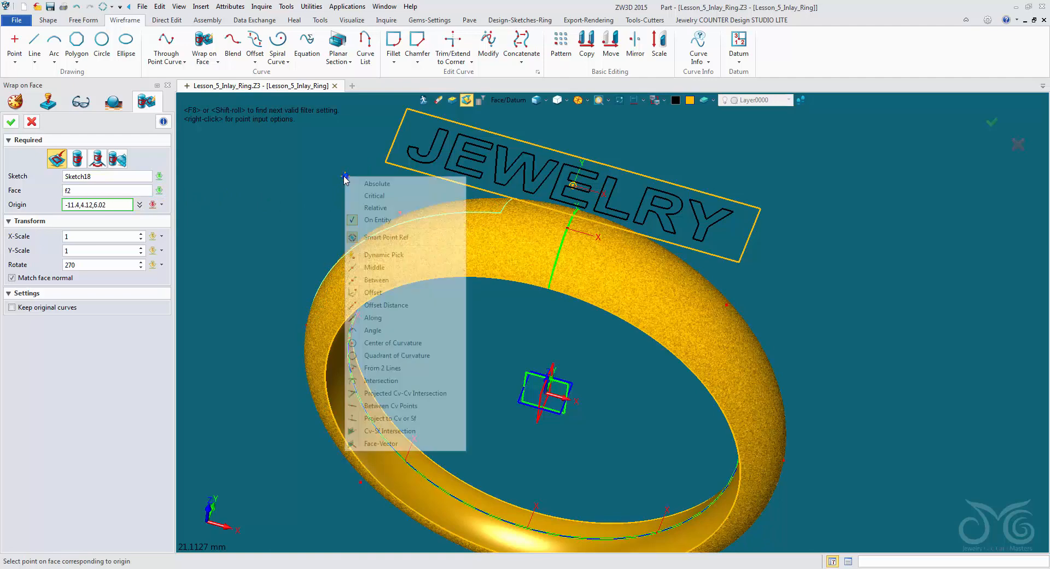
click(389, 267)
click(562, 239)
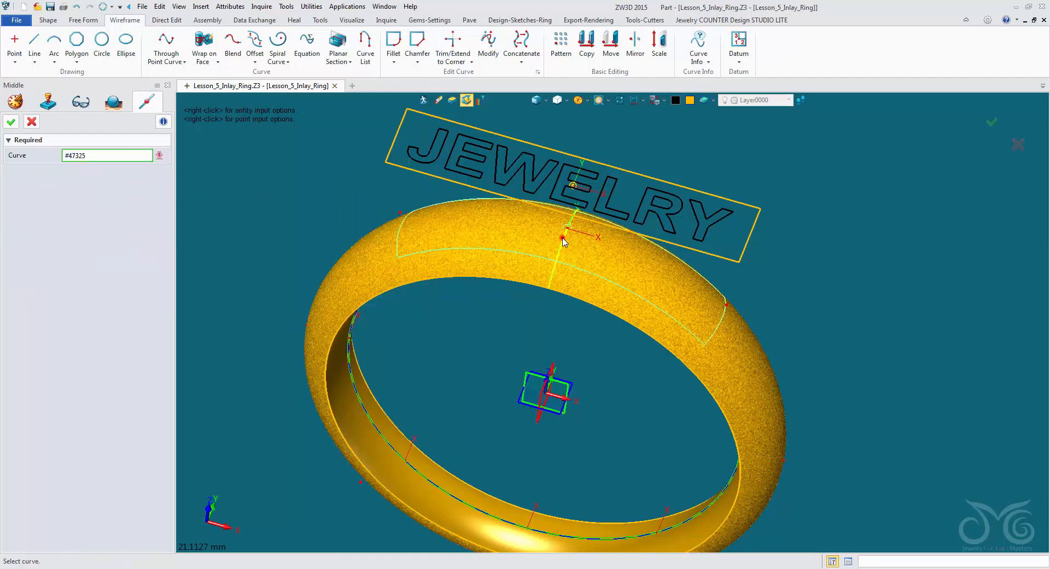
right_drag(306, 161, 285, 176)
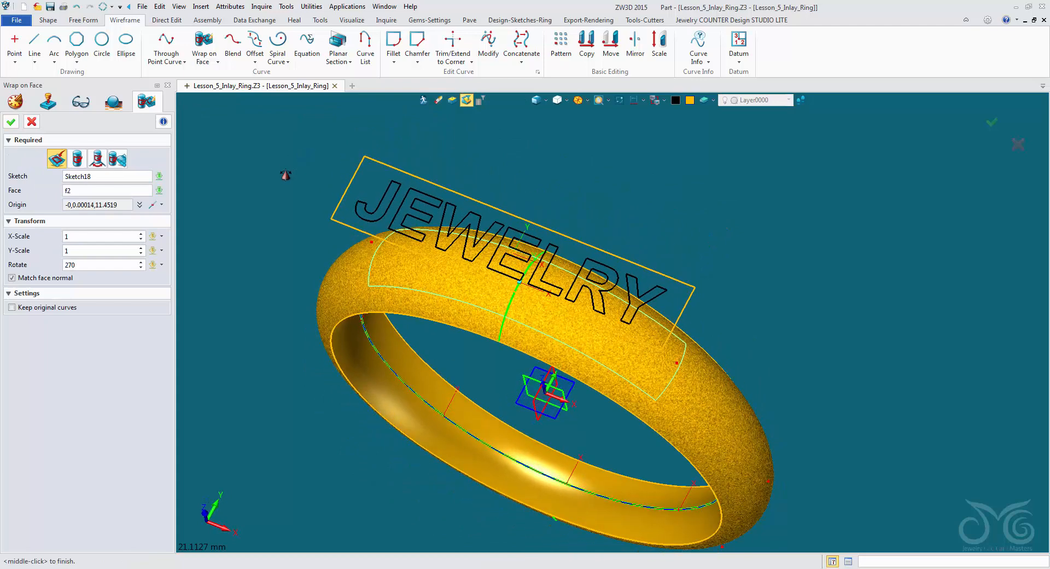
click(12, 124)
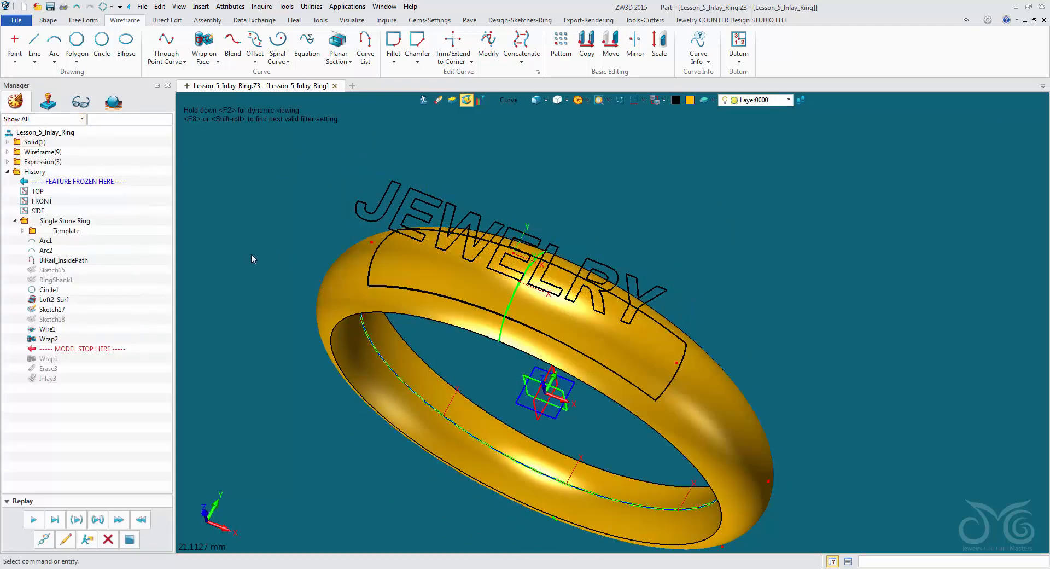
- Erase the intersection wire inside the wrapped rectangle on the band
click(504, 305)
right_click(507, 311)
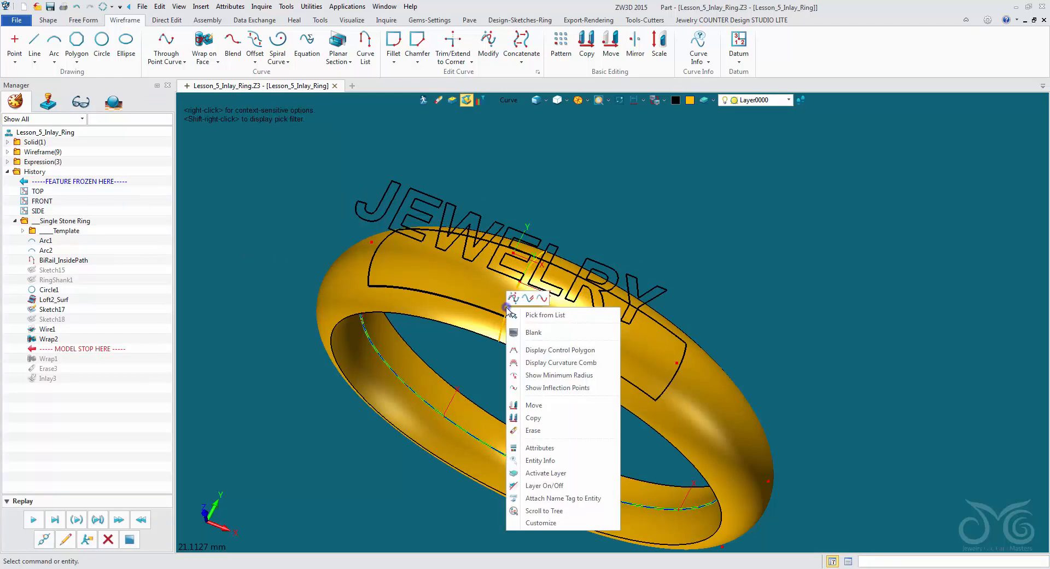
click(531, 430)
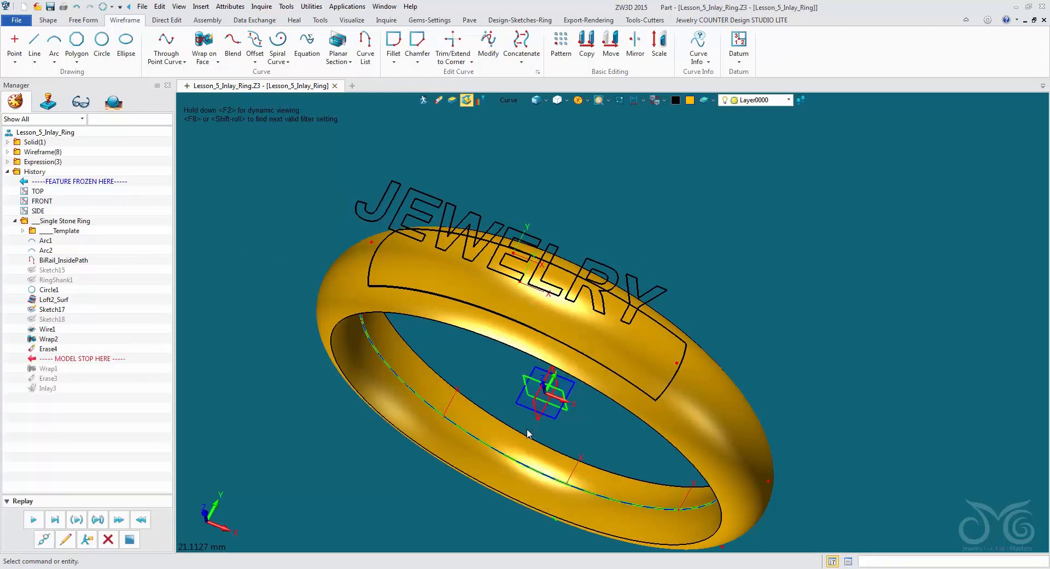
- Inlay the wrapped rectangle into the ring's outer face with an offset of -0.5, draft about Mid and draft angle 0
click(48, 19)
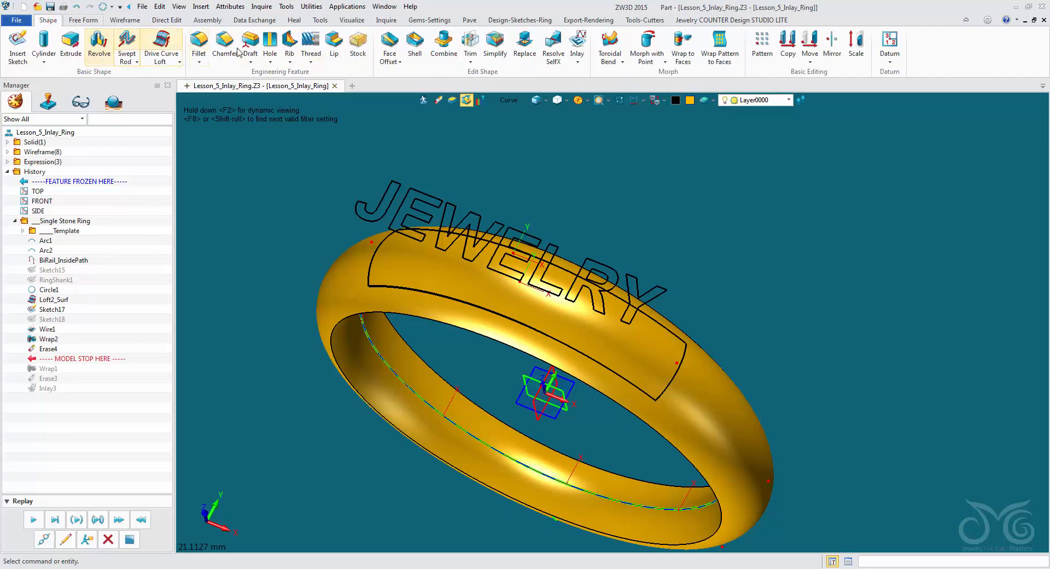
click(577, 46)
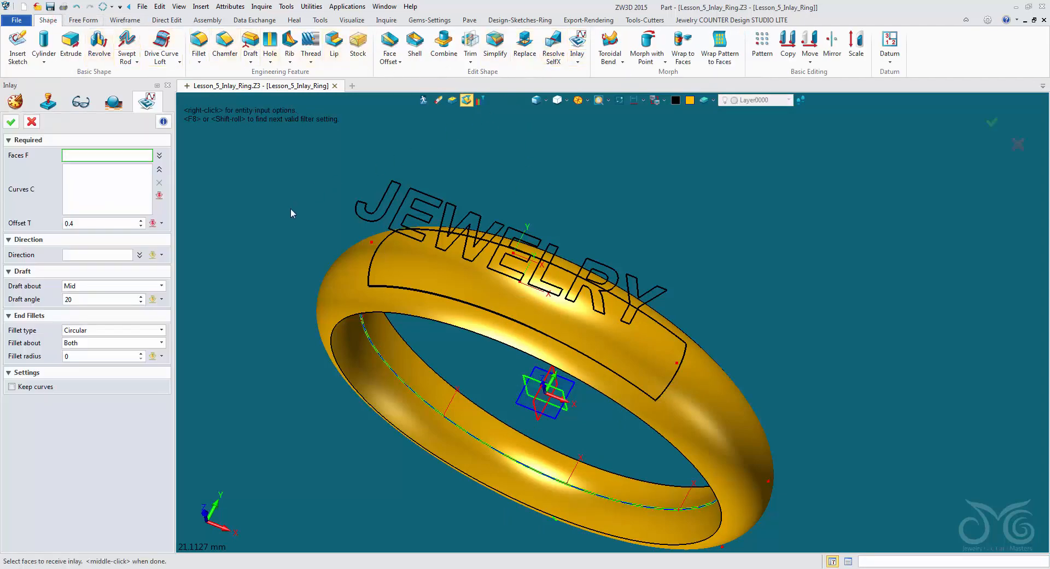
click(351, 266)
middle_click(324, 267)
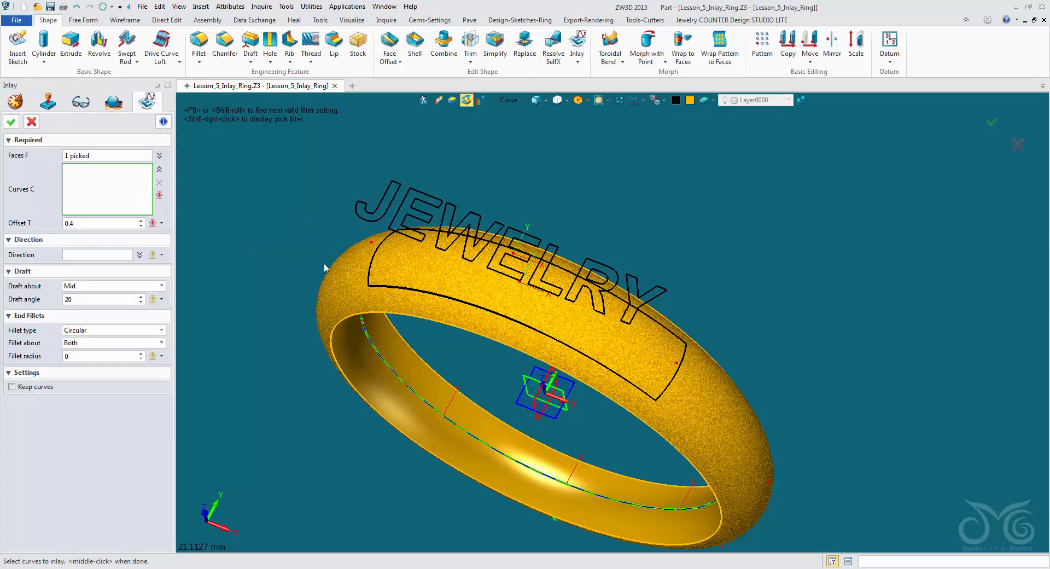
click(372, 266)
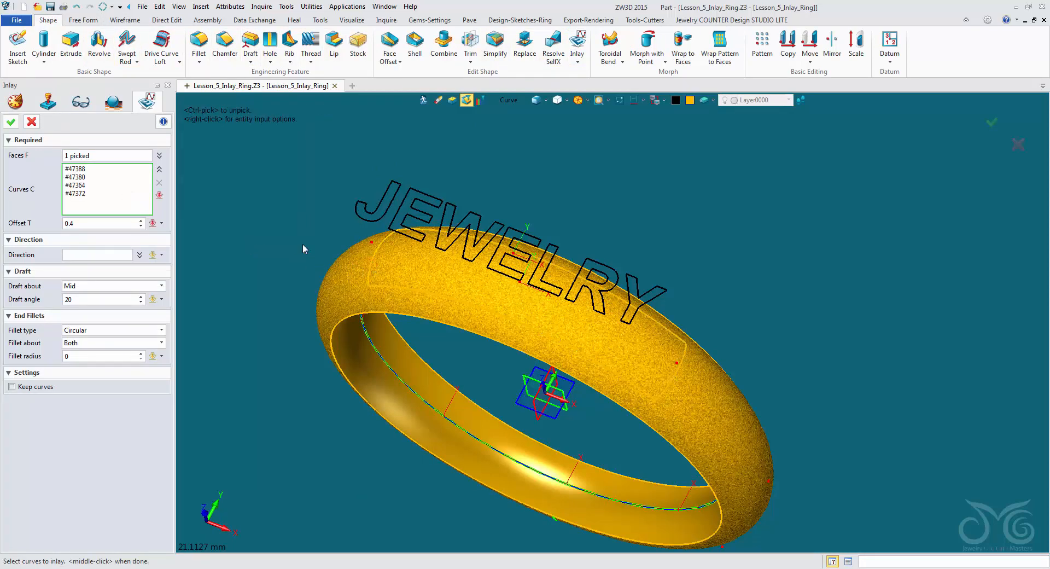
click(90, 222)
text(-)
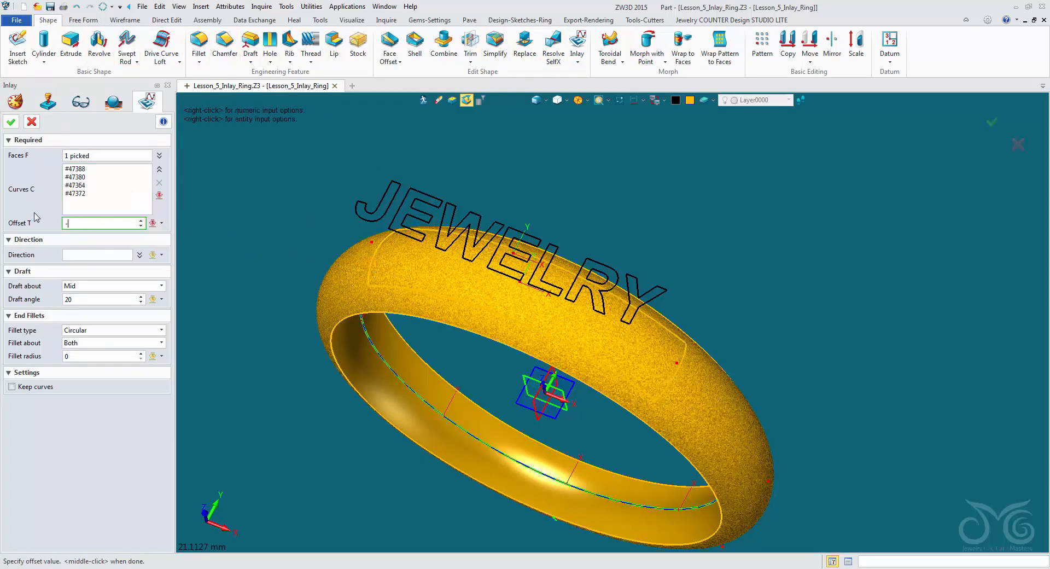
click(86, 285)
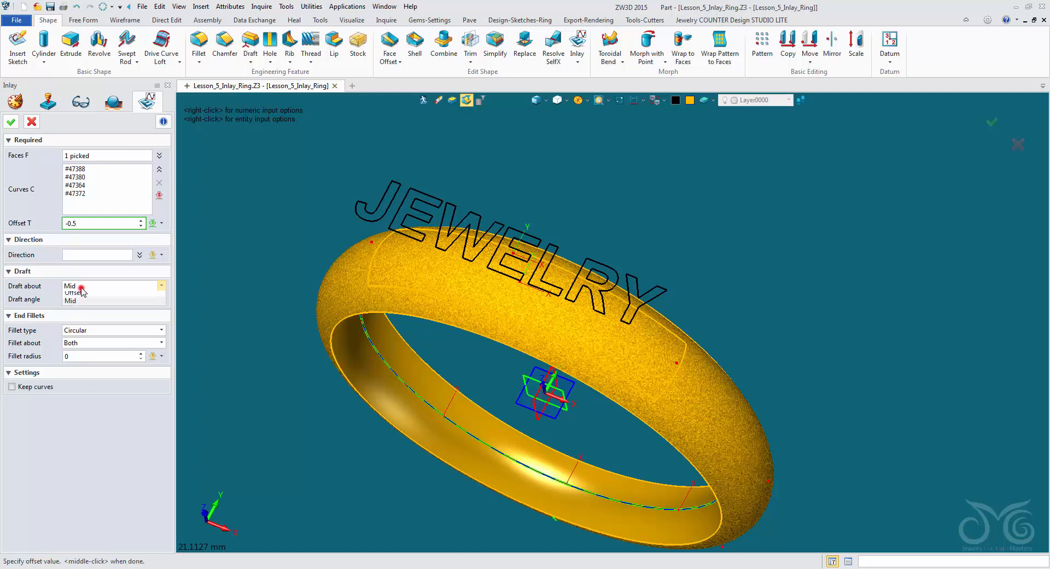
click(86, 301)
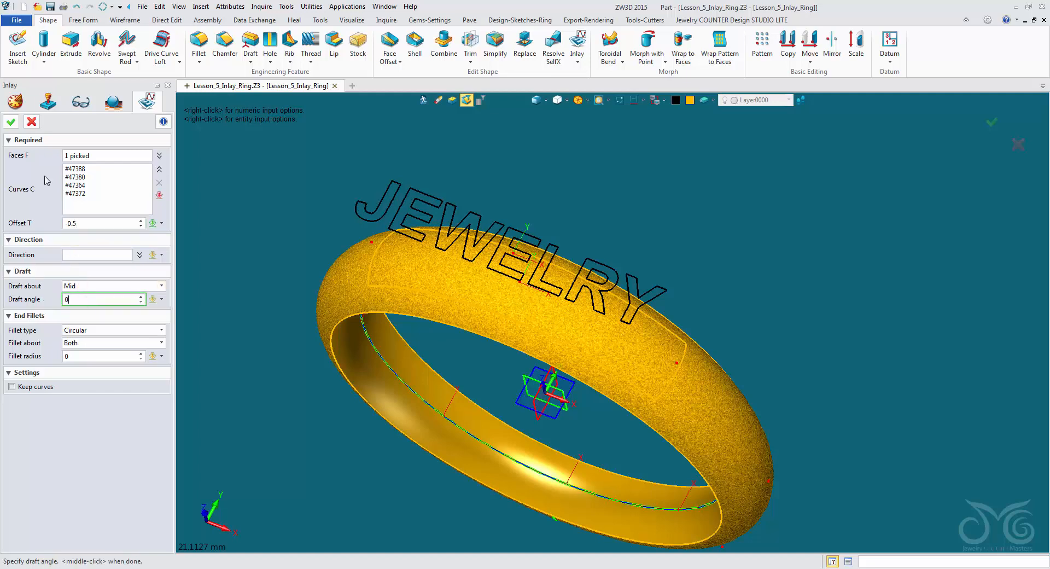
click(11, 121)
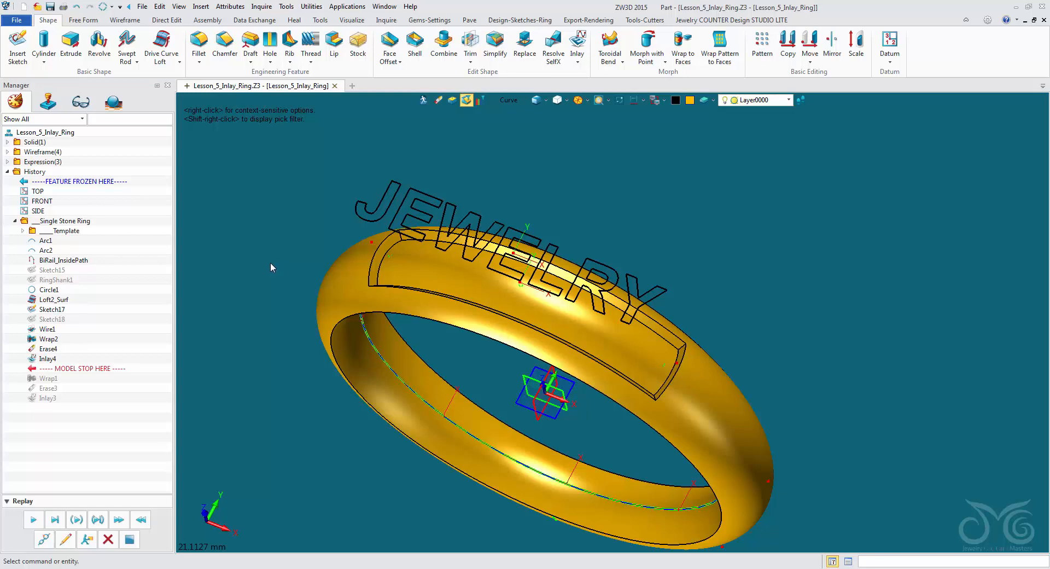
- Create an InterX Curve between the recess's floor face and the vertical datum plane through the band's middle
click(131, 23)
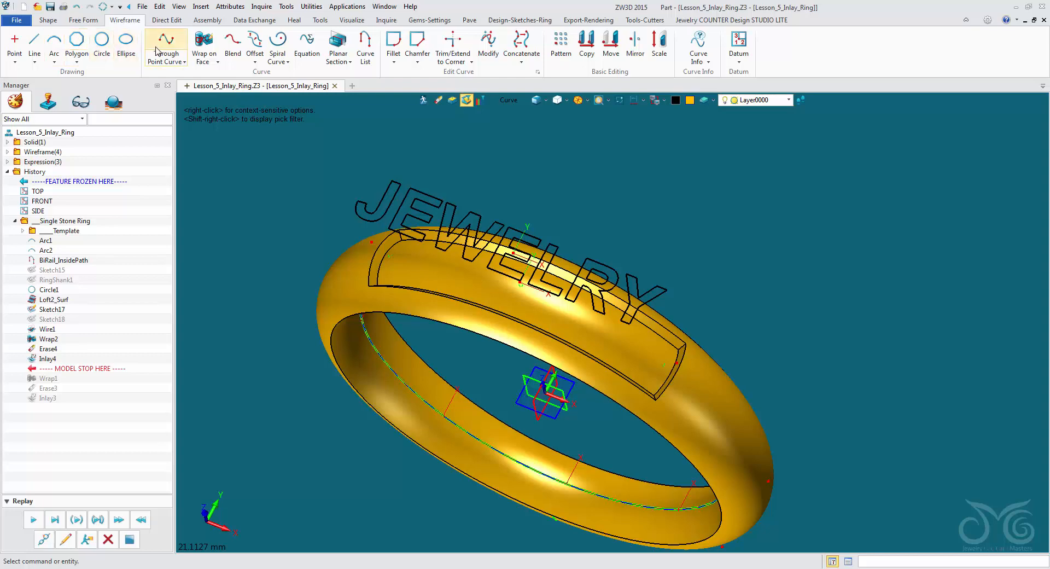
click(203, 60)
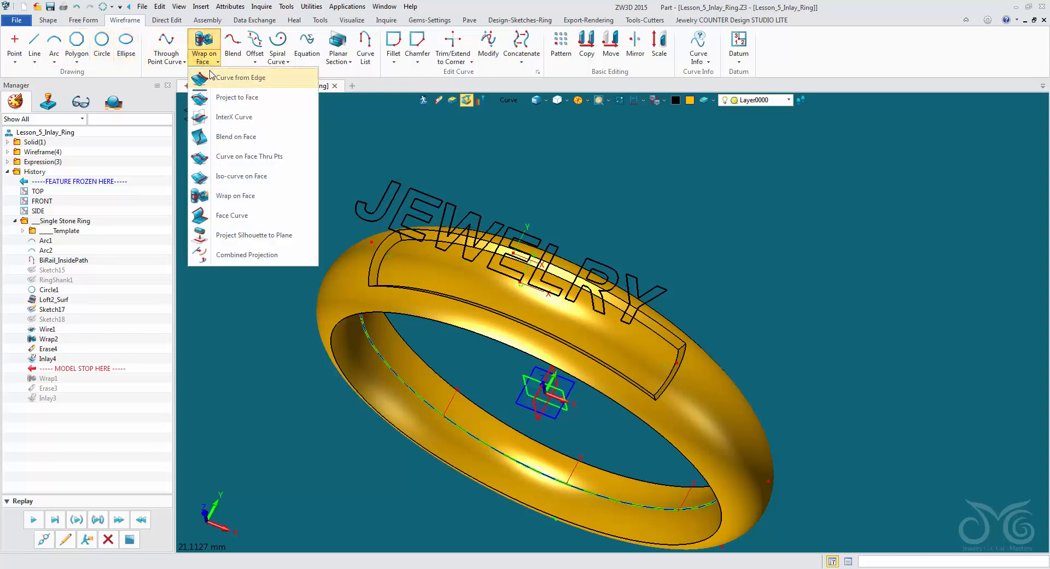
click(233, 113)
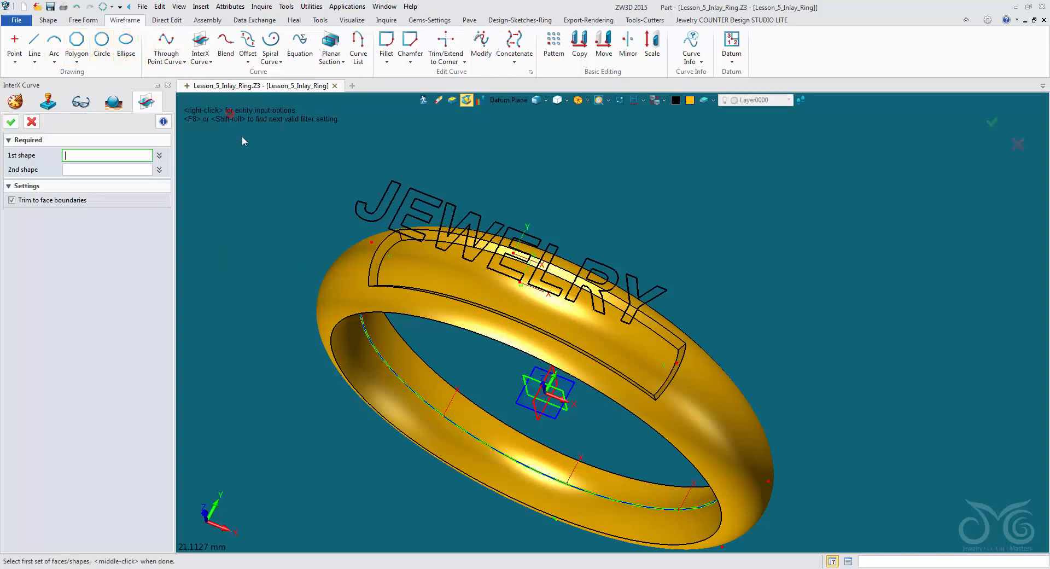
click(513, 102)
click(529, 169)
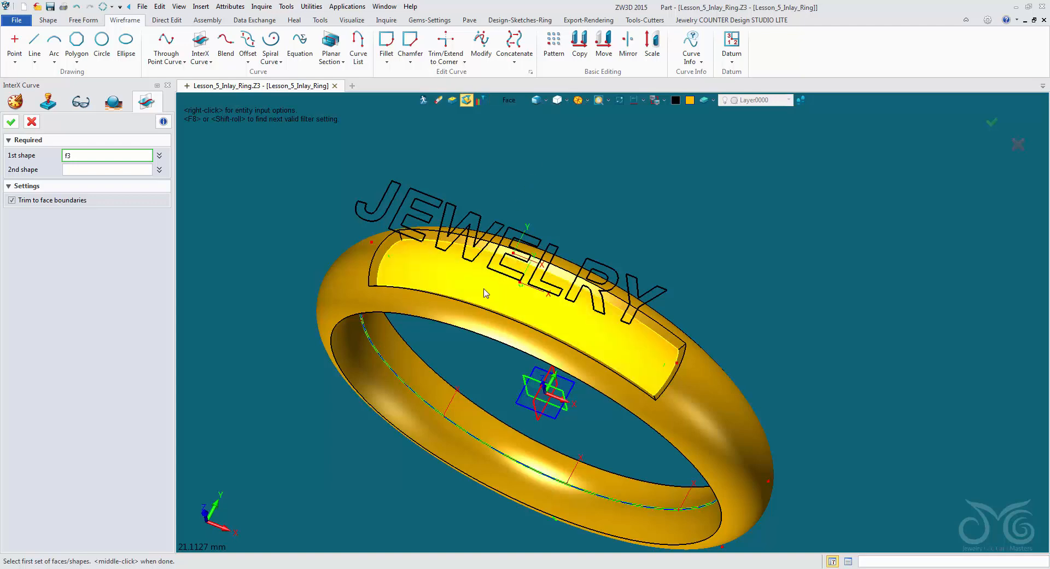
click(484, 288)
click(138, 168)
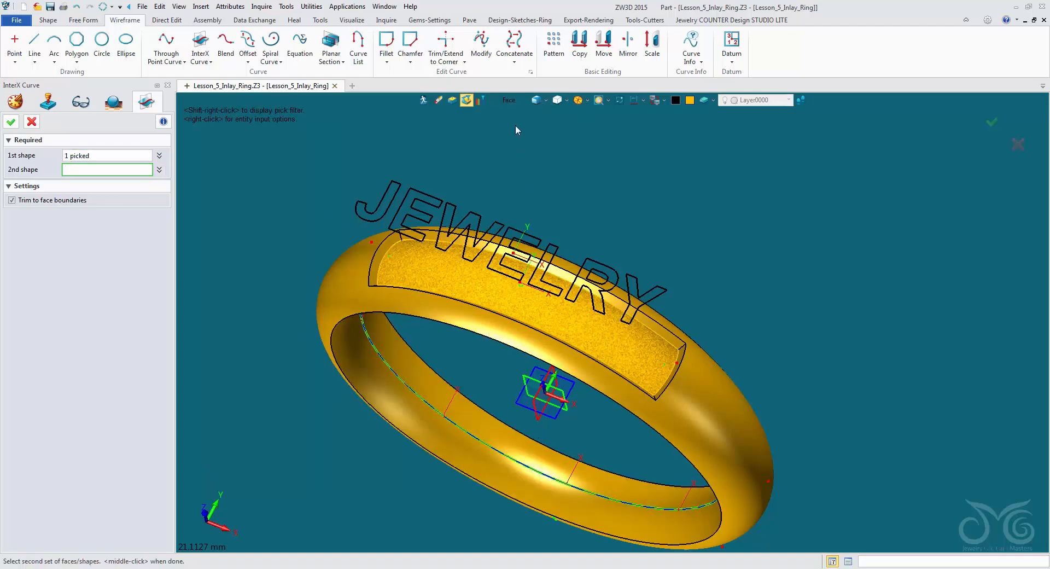
click(510, 100)
click(535, 185)
click(536, 420)
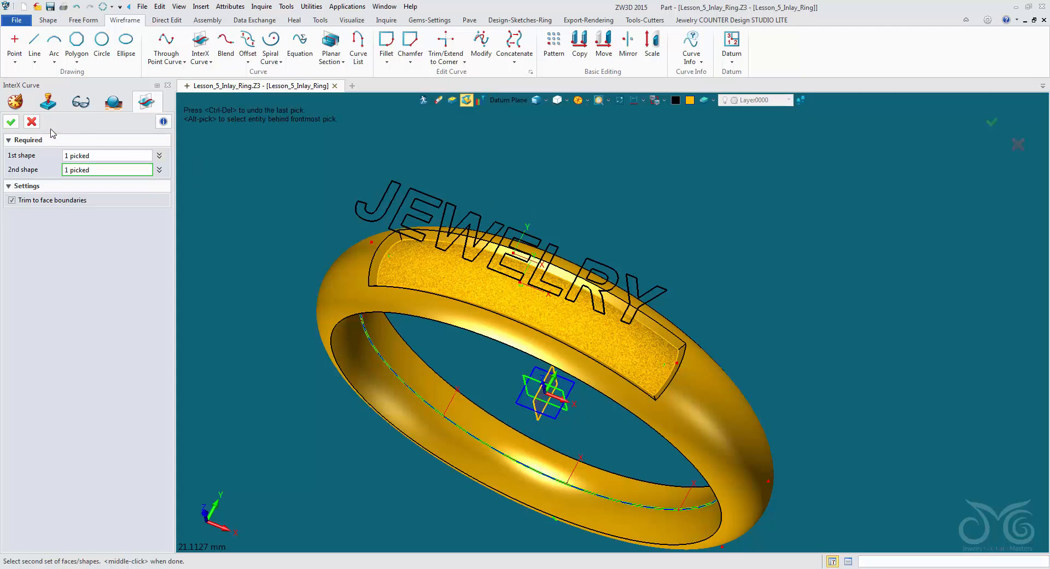
click(11, 122)
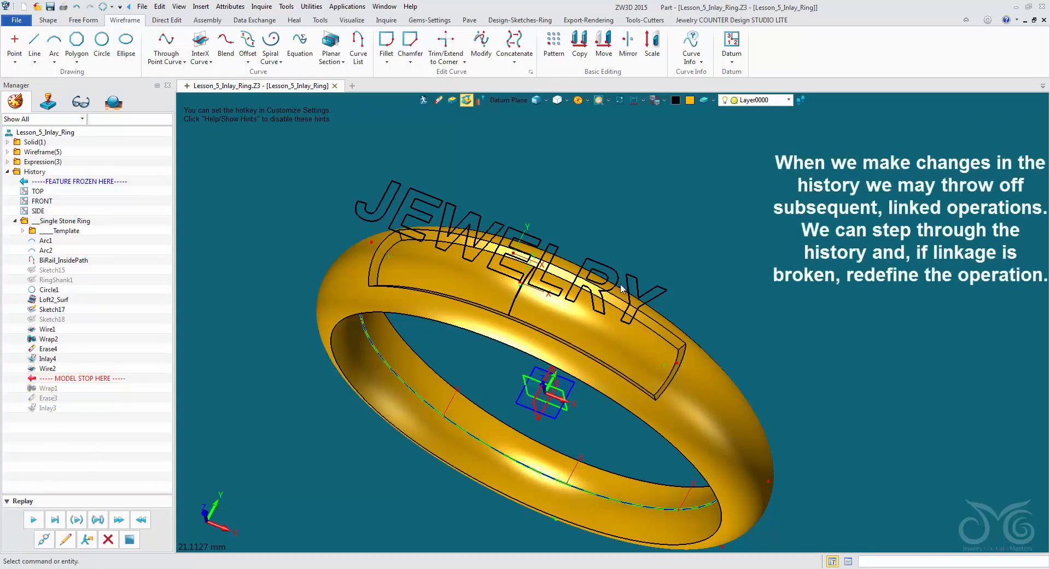
- Try to replay the original wrap operation of the JEWELRY text, and undo it
middle_drag(689, 305, 490, 205)
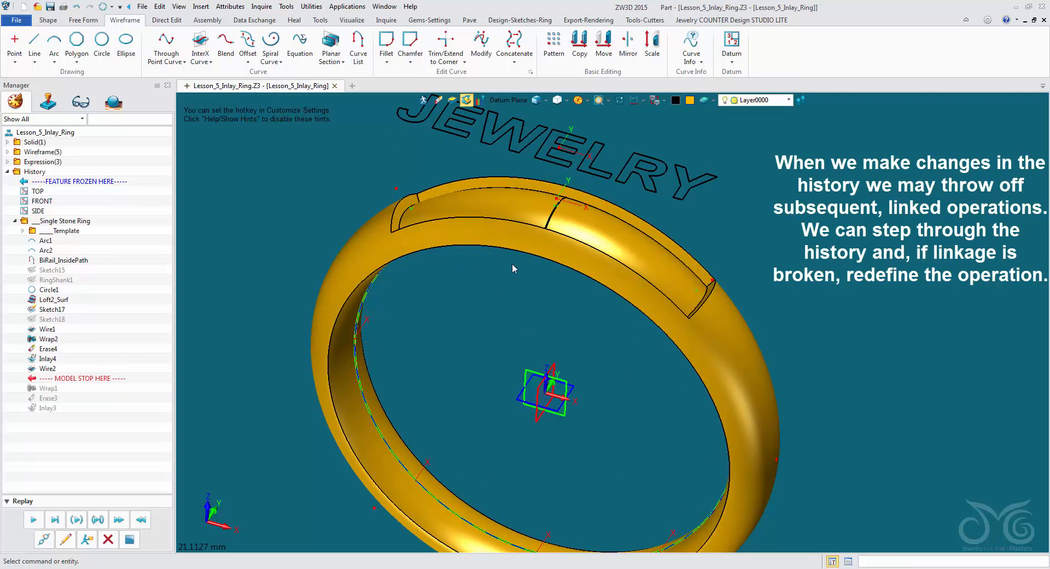
click(34, 521)
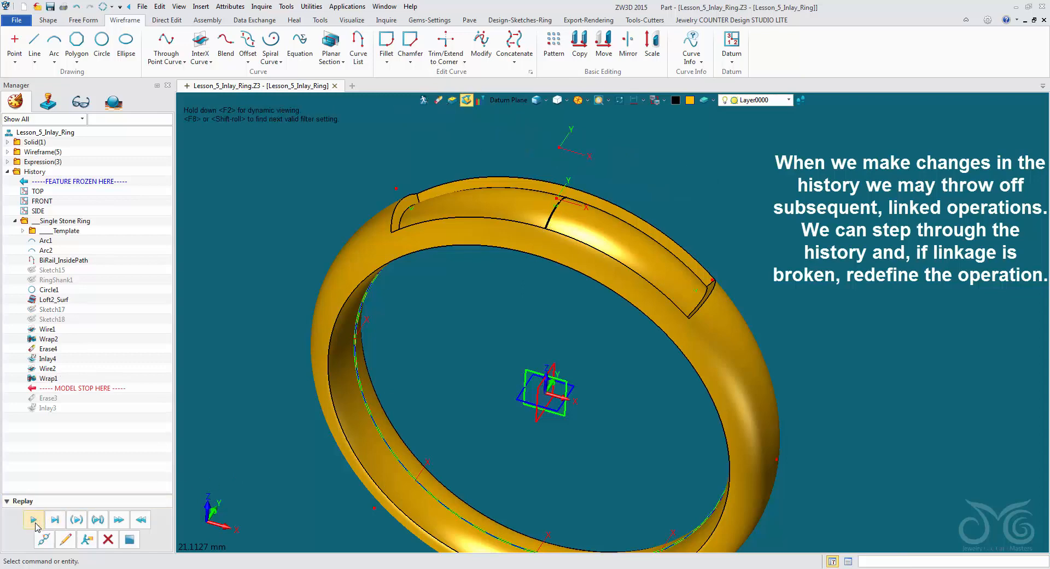
click(76, 7)
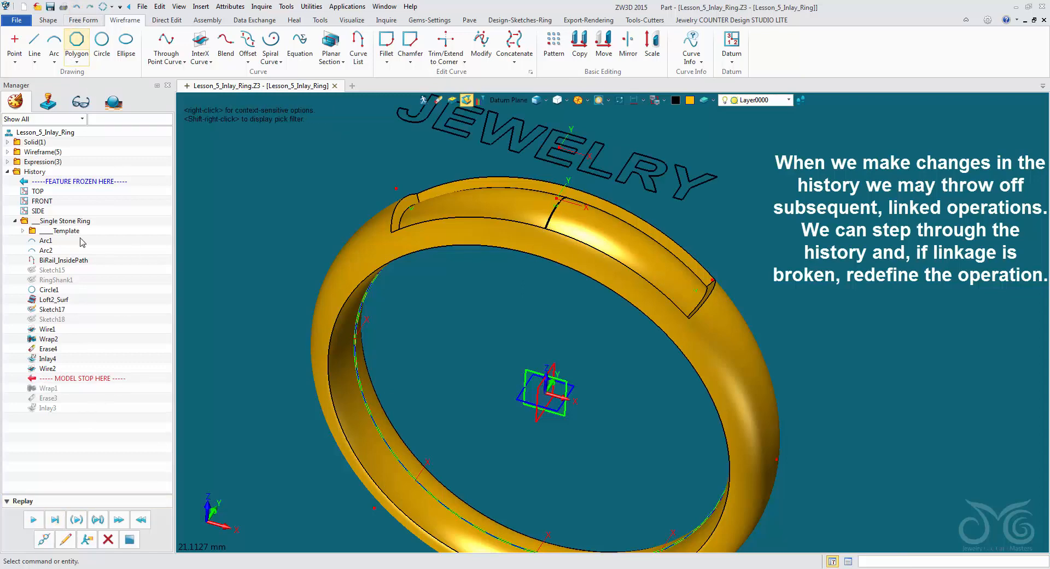
- Redefine the JEWELRY text's wrap operation with its origin at the middle of the new intersection curve on the recess floor
click(65, 539)
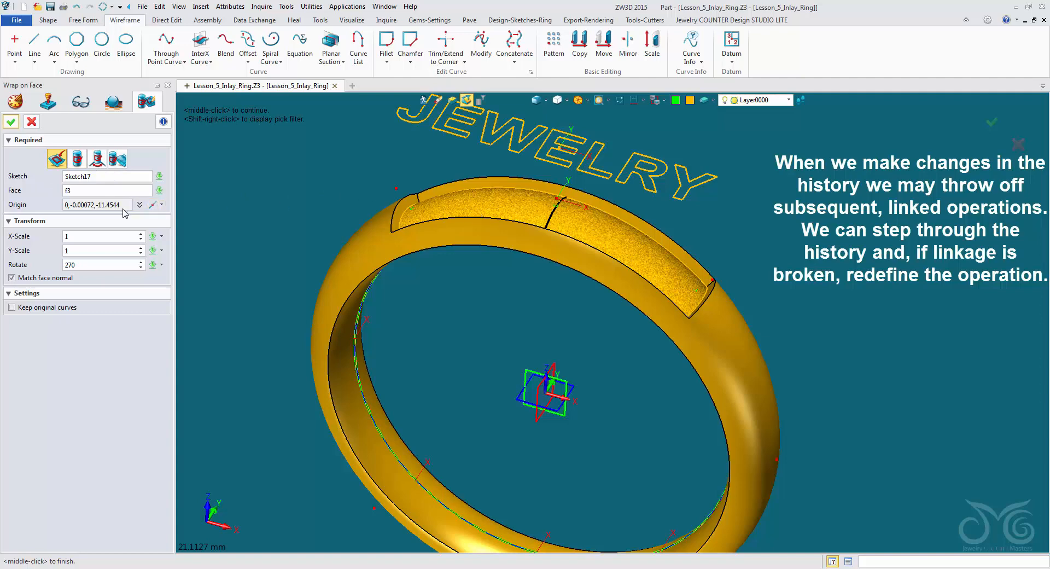
click(151, 205)
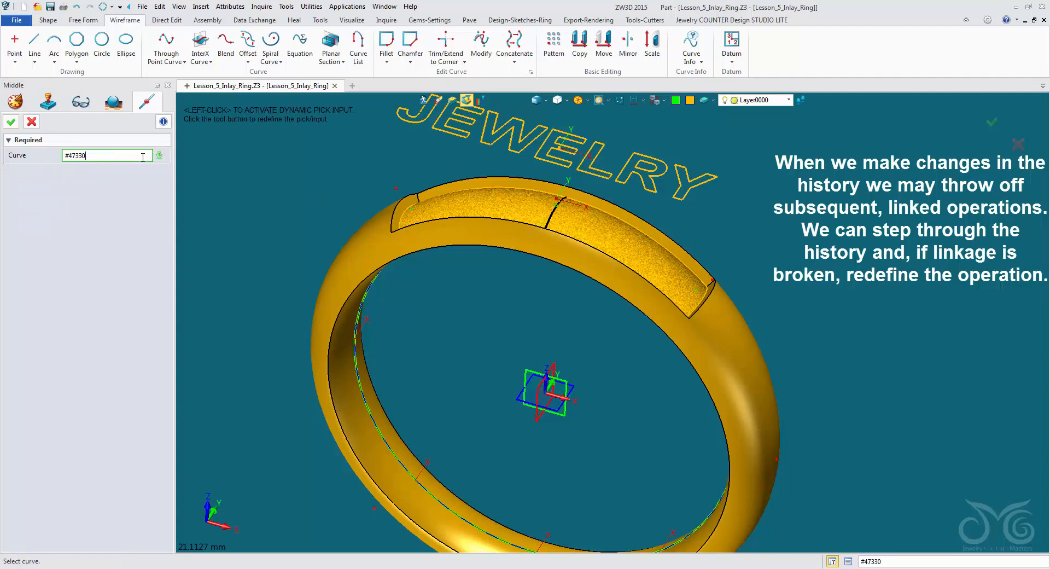
click(161, 157)
click(180, 168)
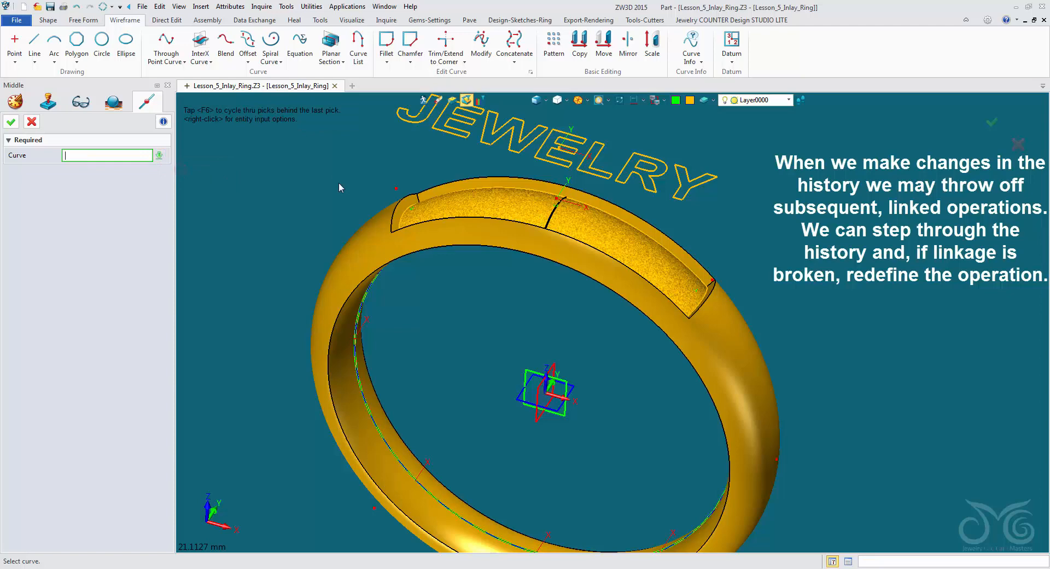
click(538, 219)
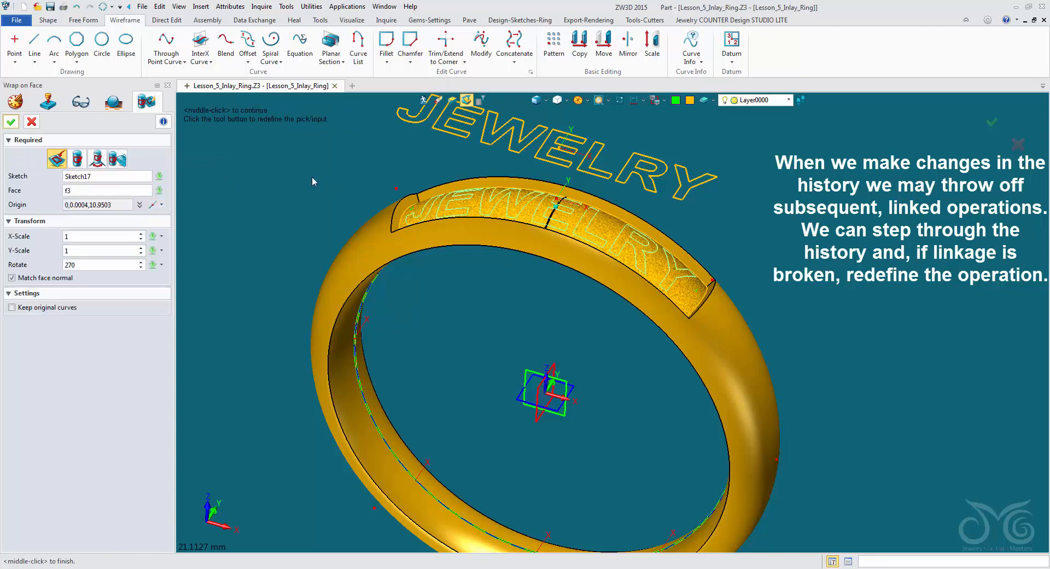
right_drag(312, 178, 311, 235)
middle_click(236, 220)
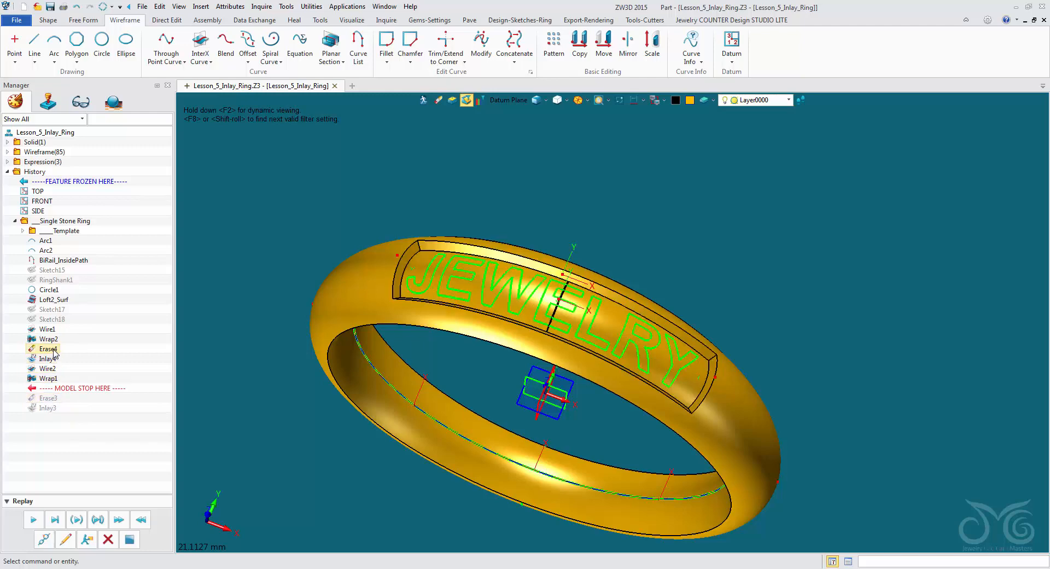
- Redefine the erase operation so it also removes the intersection curve across the middle of the recess floor
click(68, 539)
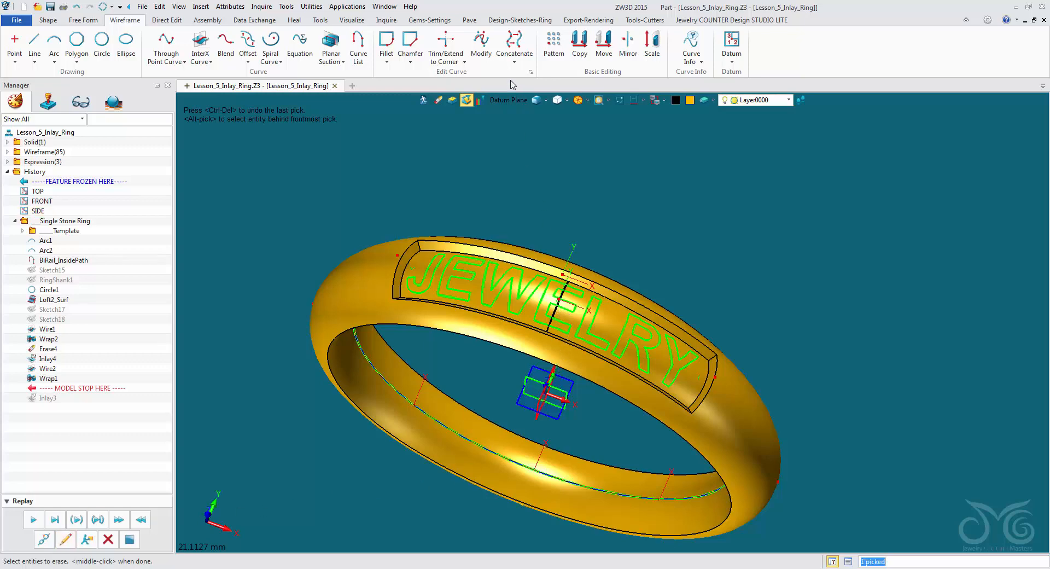
click(509, 100)
click(537, 165)
click(588, 300)
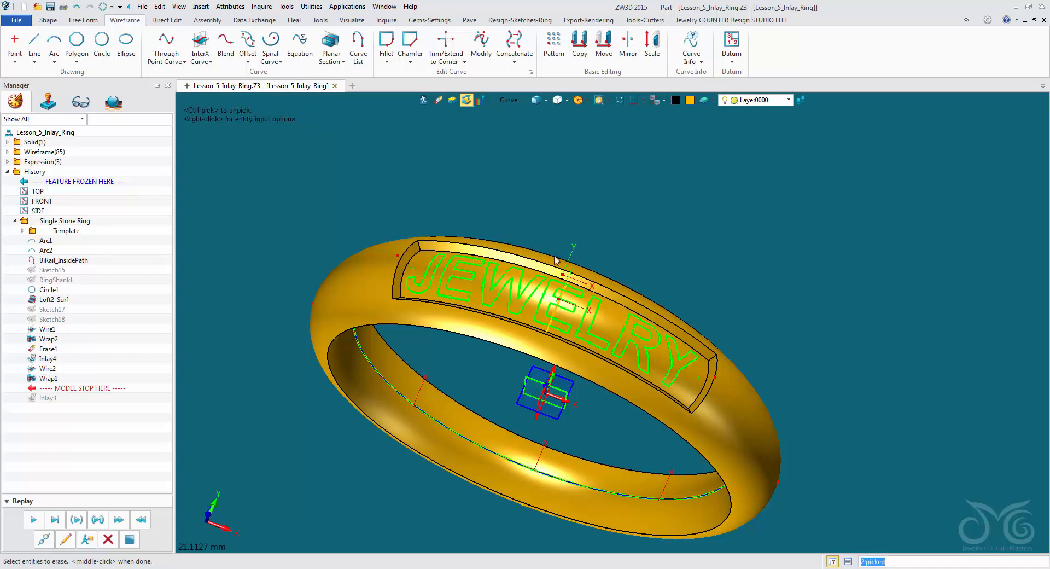
middle_click(436, 168)
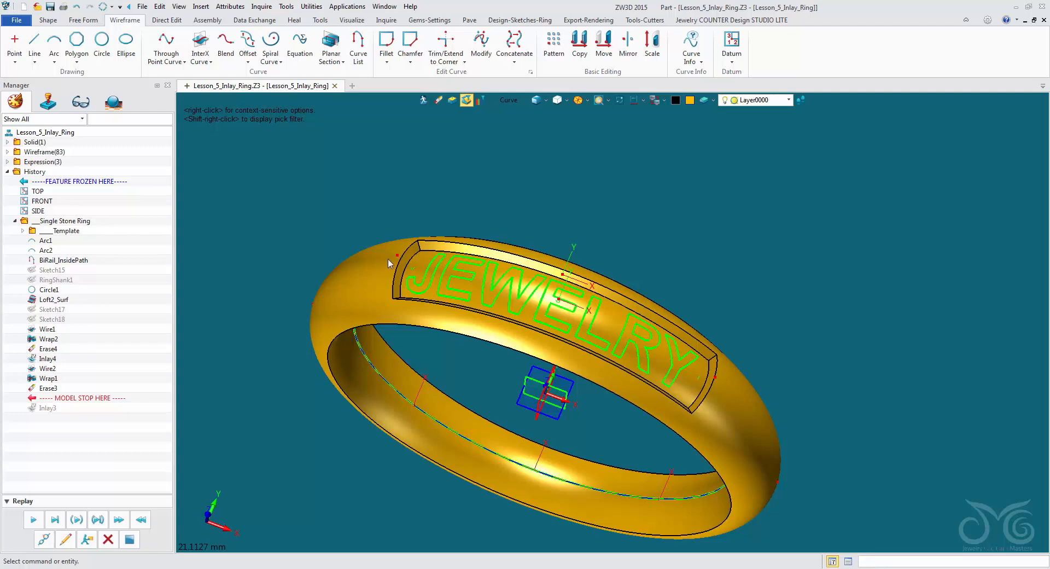
- Replay the text inlay so the drafted JEWELRY letters are rebuilt on the recess floor, and inspect them
click(34, 519)
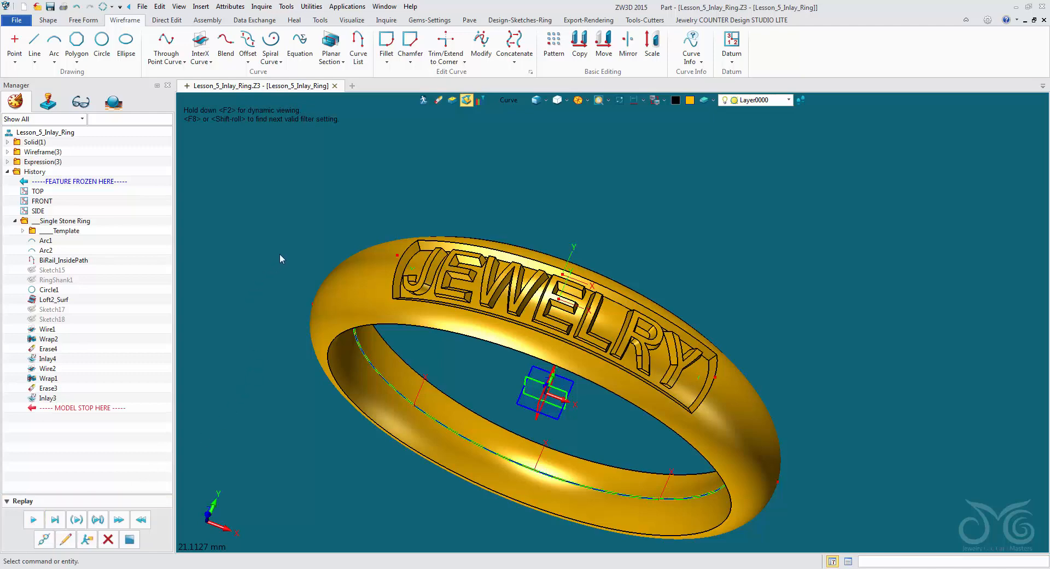
right_drag(280, 254, 297, 220)
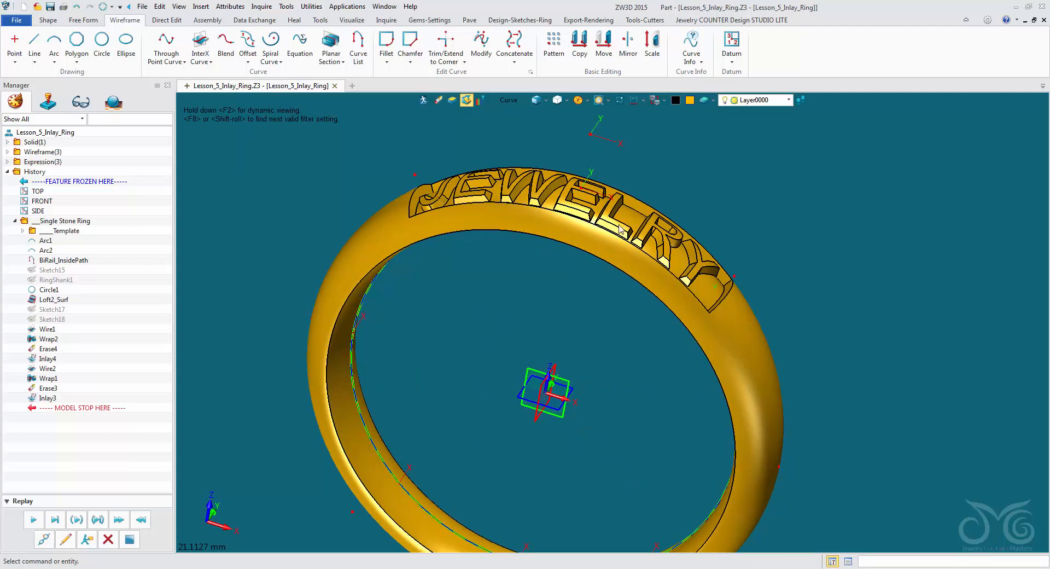
right_drag(672, 350, 548, 303)
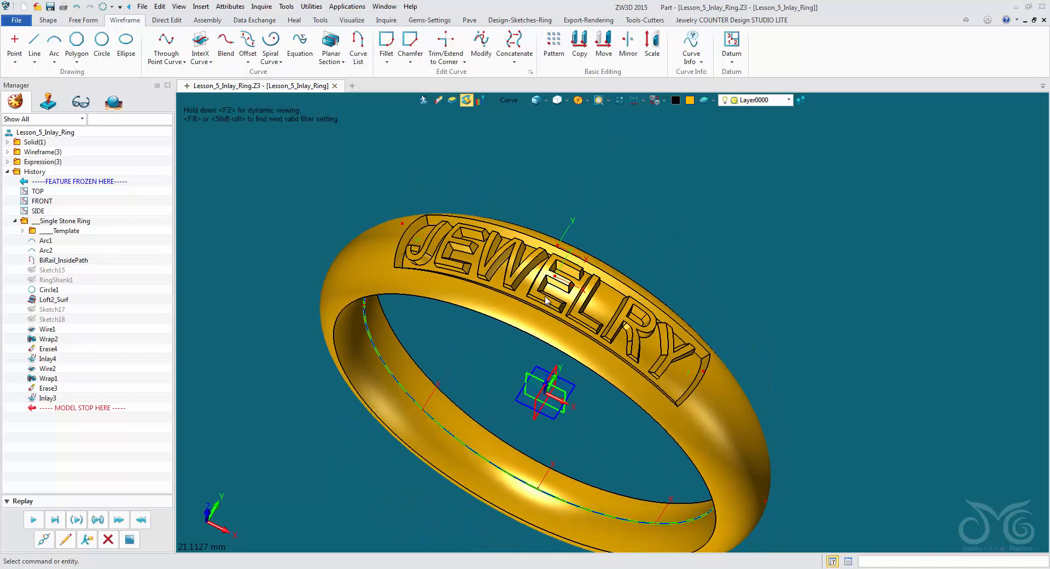
- Start a chamfer with a 0.2 setback on the four outer rim edges of the rectangular recess
click(50, 22)
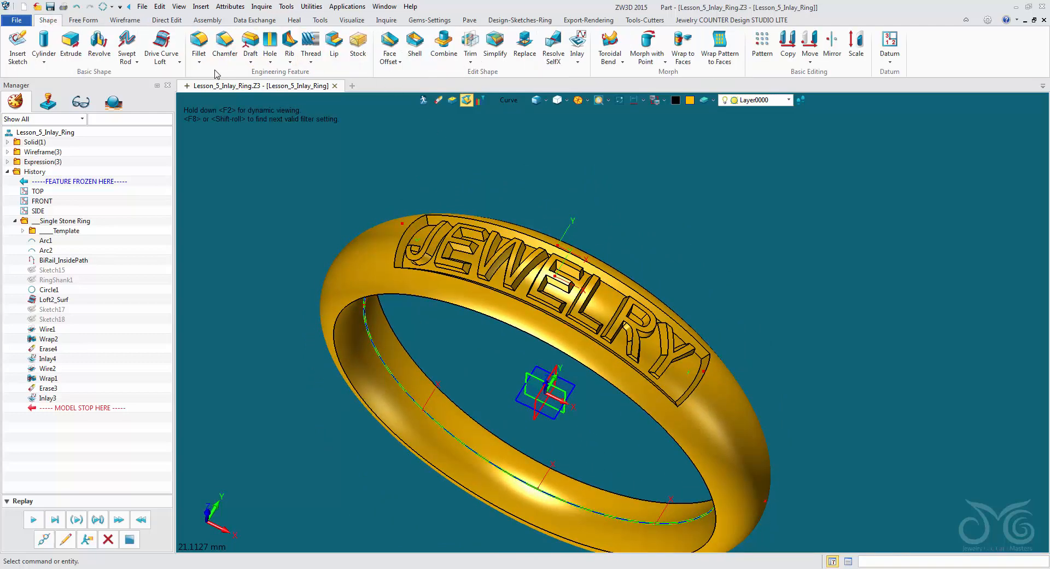
click(224, 44)
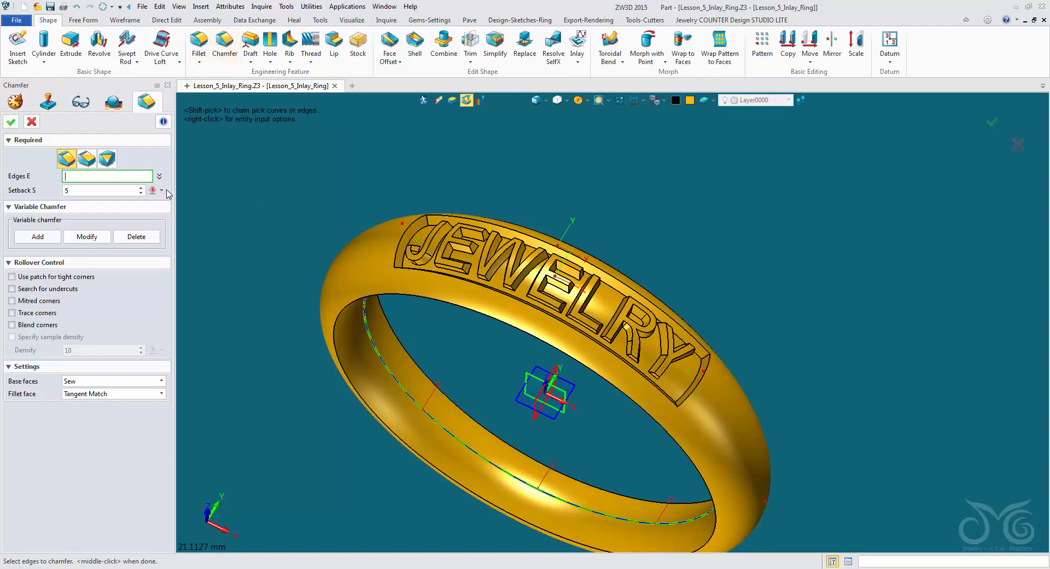
click(104, 190)
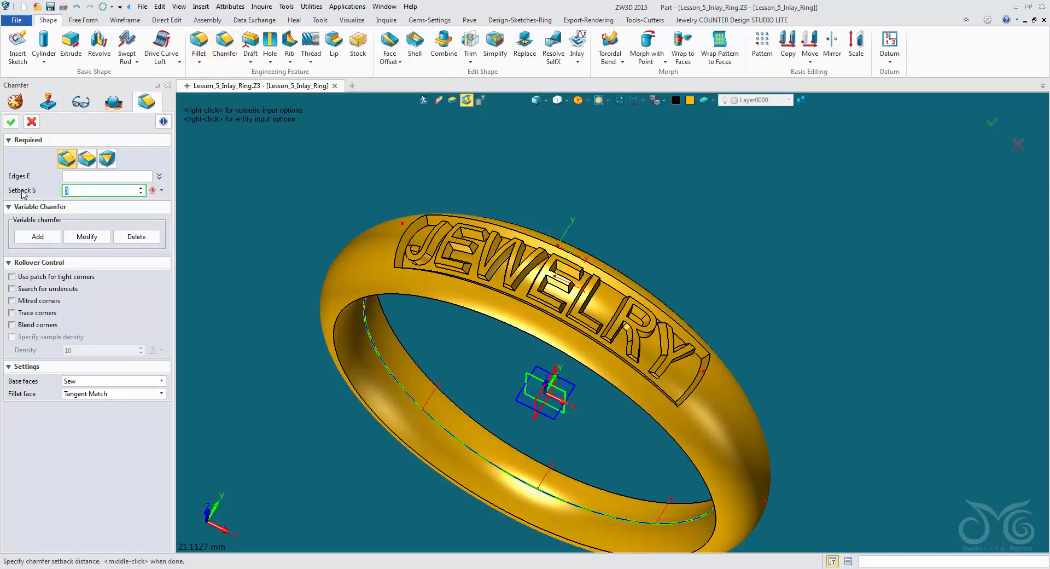
text(0.2)
click(109, 176)
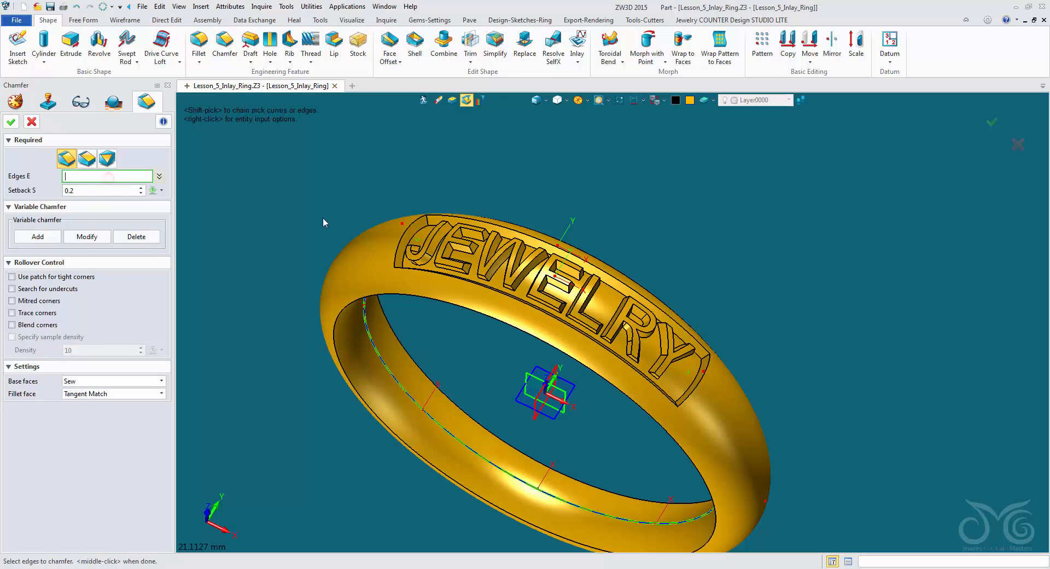
click(496, 226)
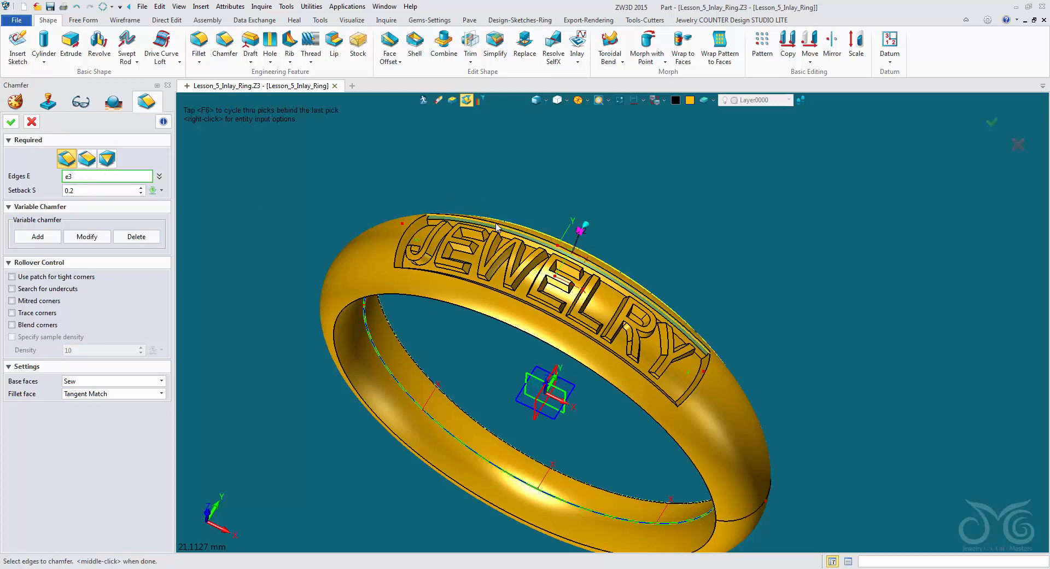
click(397, 252)
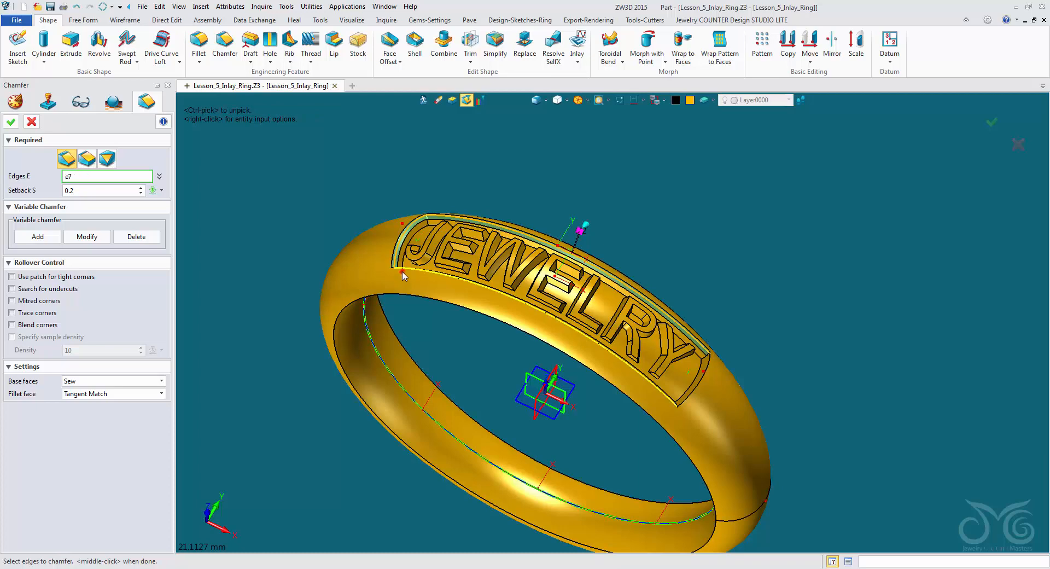
click(402, 271)
click(697, 386)
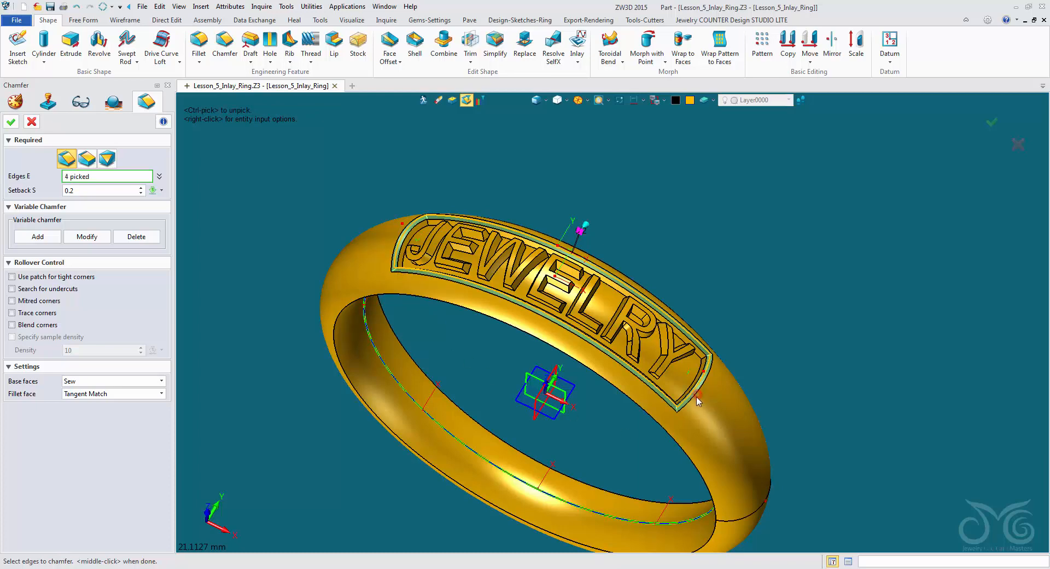
- Set the recess rim chamfer's setback to 0.4 and complete the chamfer
click(107, 193)
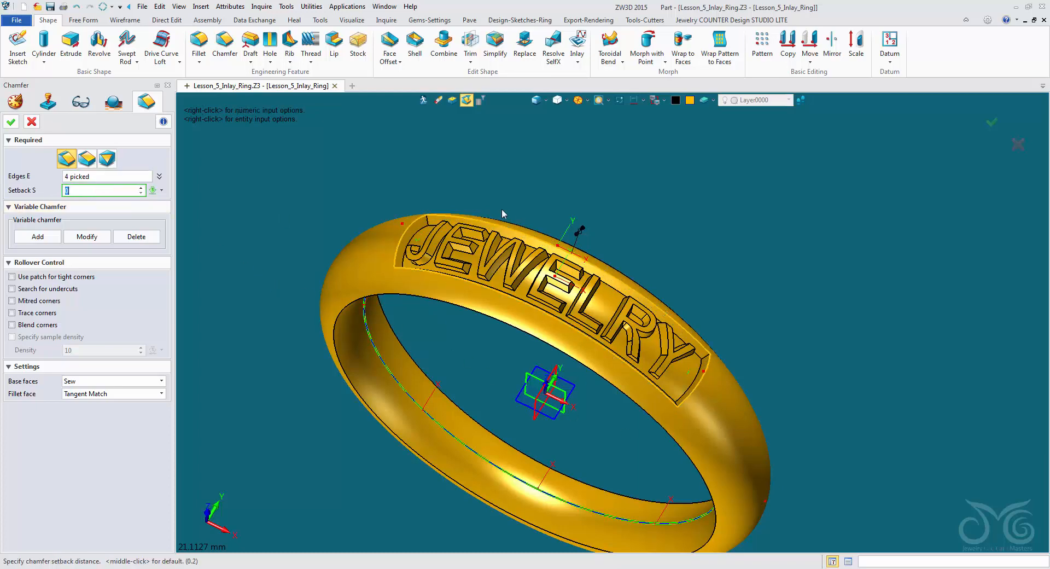
scroll(501, 208, up, 3)
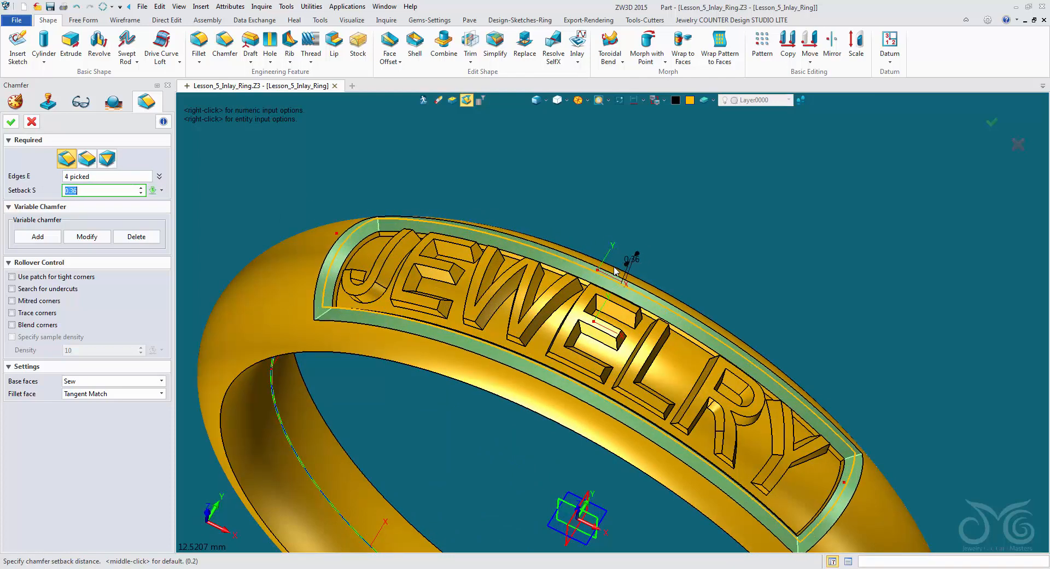
click(614, 267)
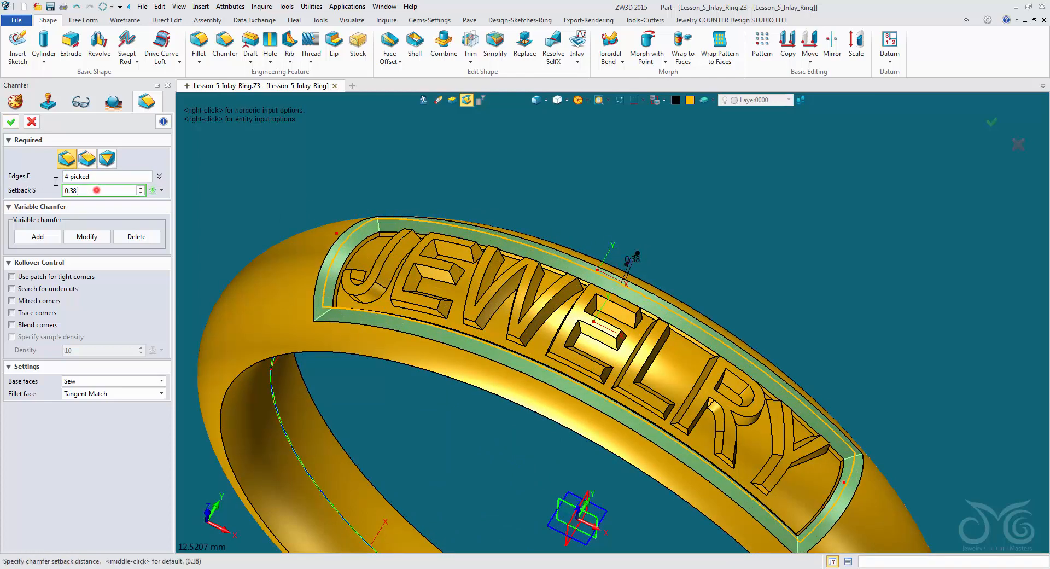
double_click(96, 191)
text(0.4)
key(Return)
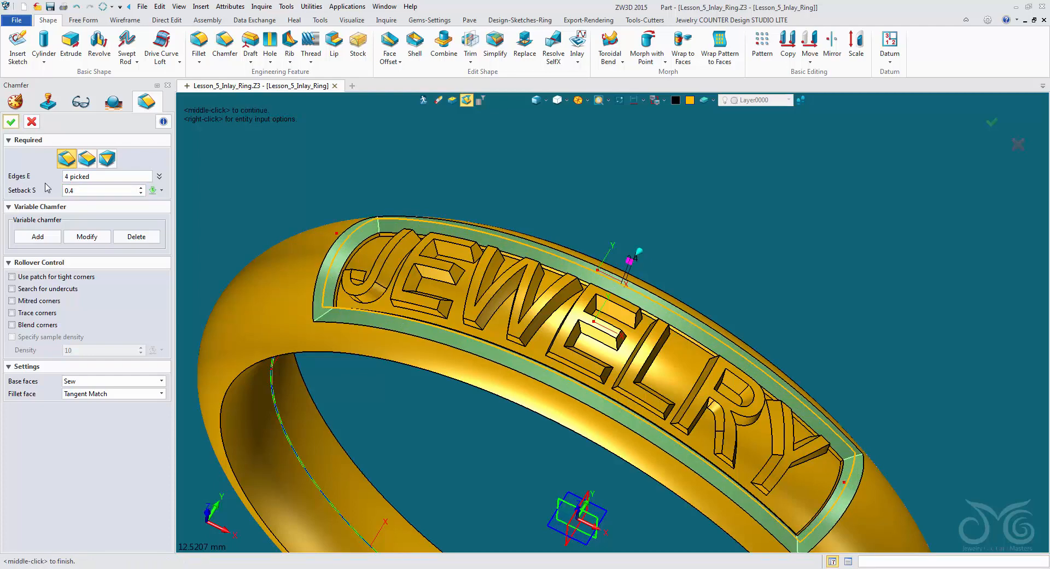
middle_click(246, 191)
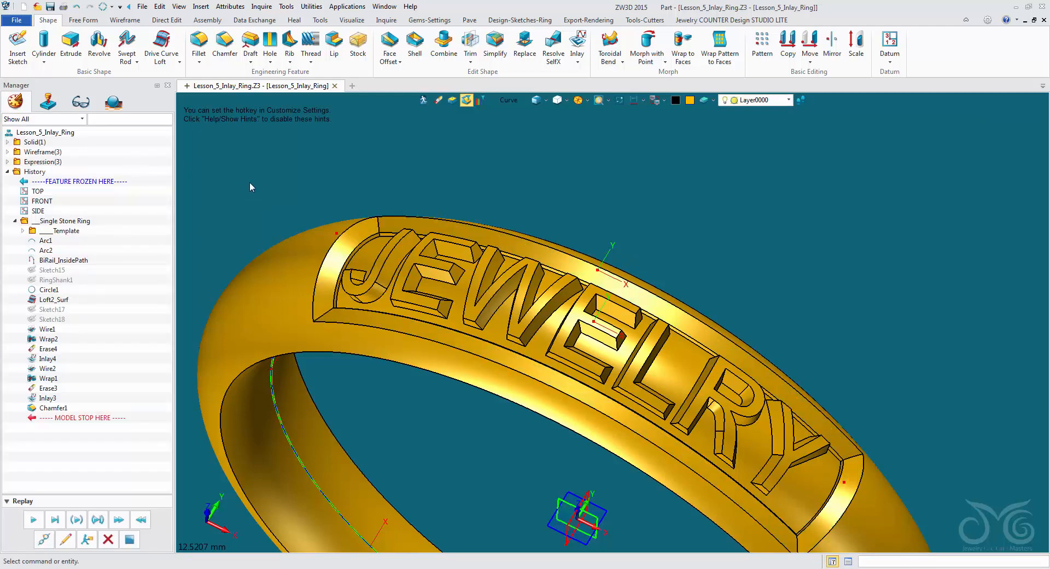
- Resize the ring to US size 4 (Ø14.9)
scroll(252, 163, down, 1)
right_drag(252, 163, 294, 211)
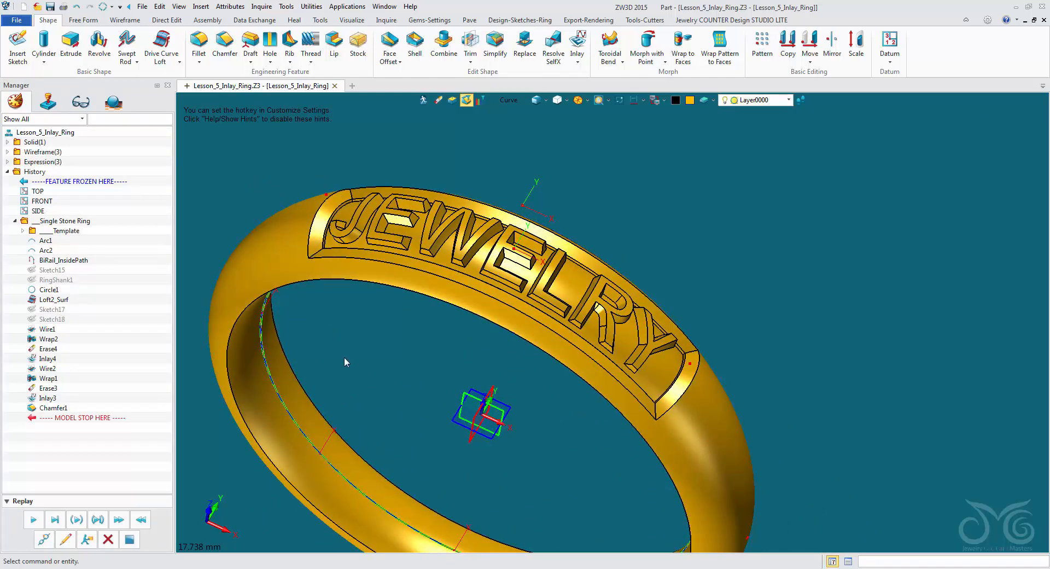
right_drag(345, 355, 486, 282)
scroll(442, 283, down, 2)
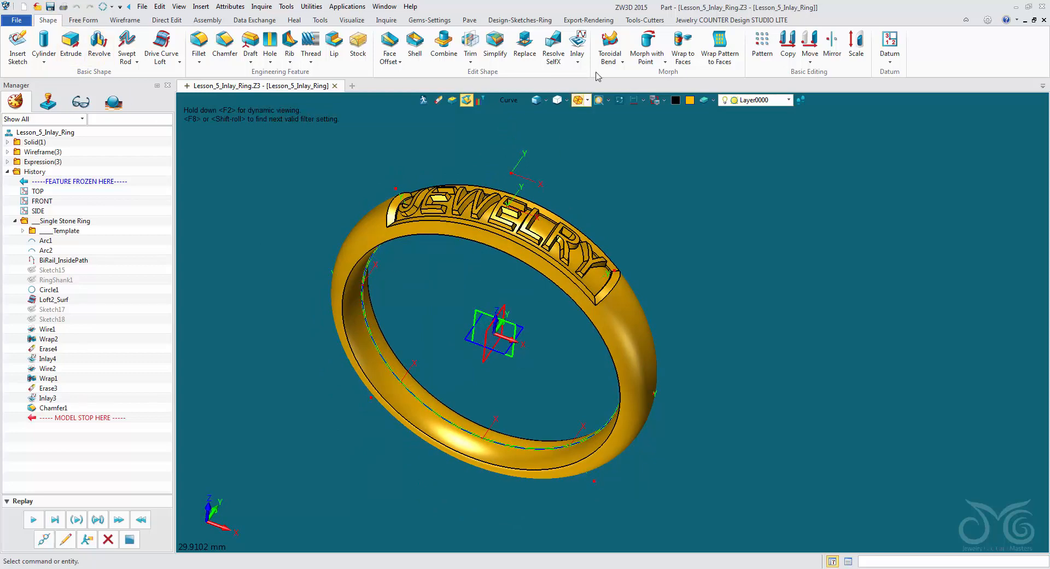
click(520, 20)
click(565, 57)
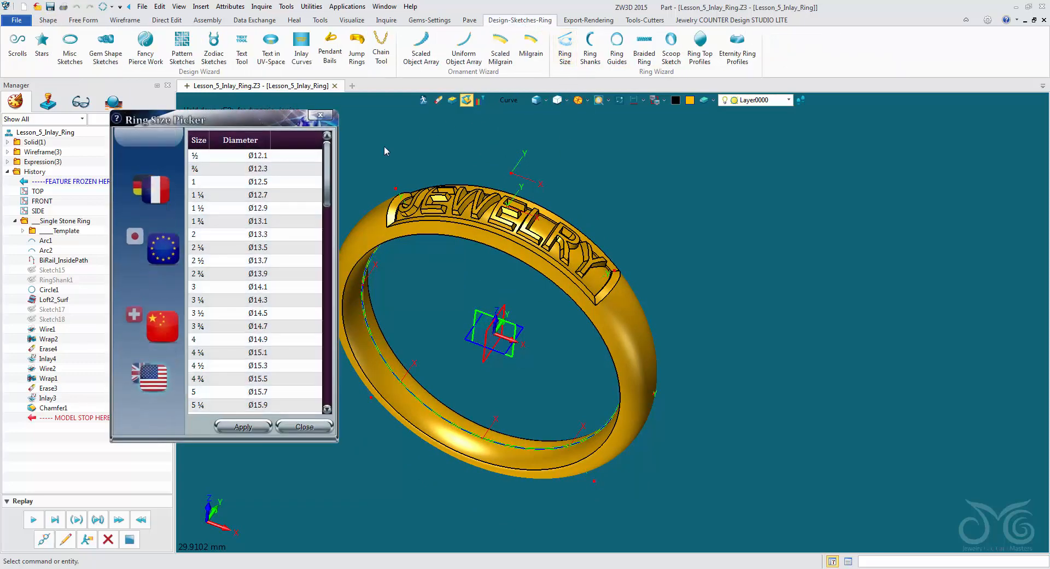
scroll(321, 222, down, 2)
drag(320, 218, 322, 215)
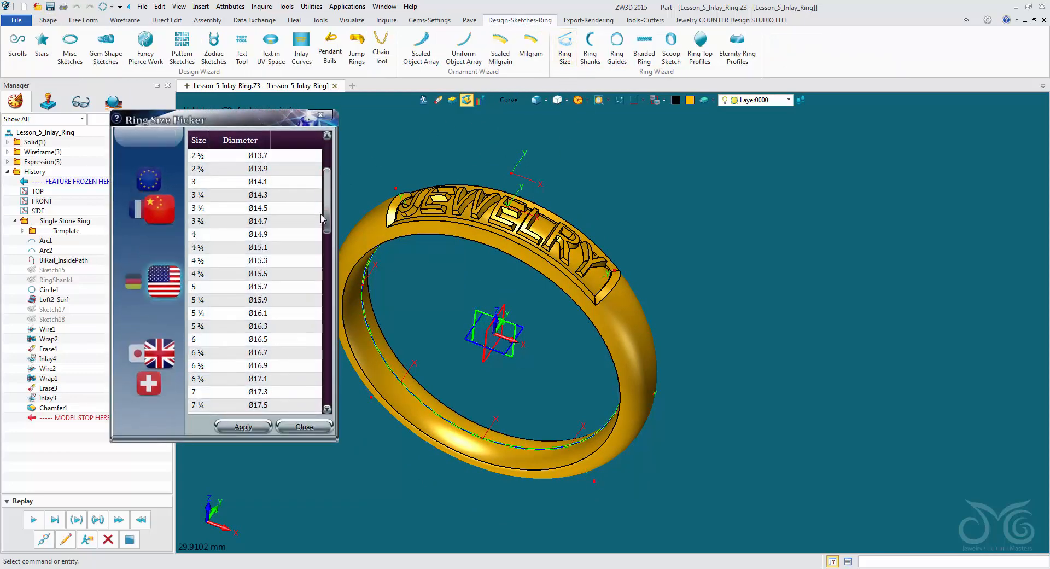
click(306, 234)
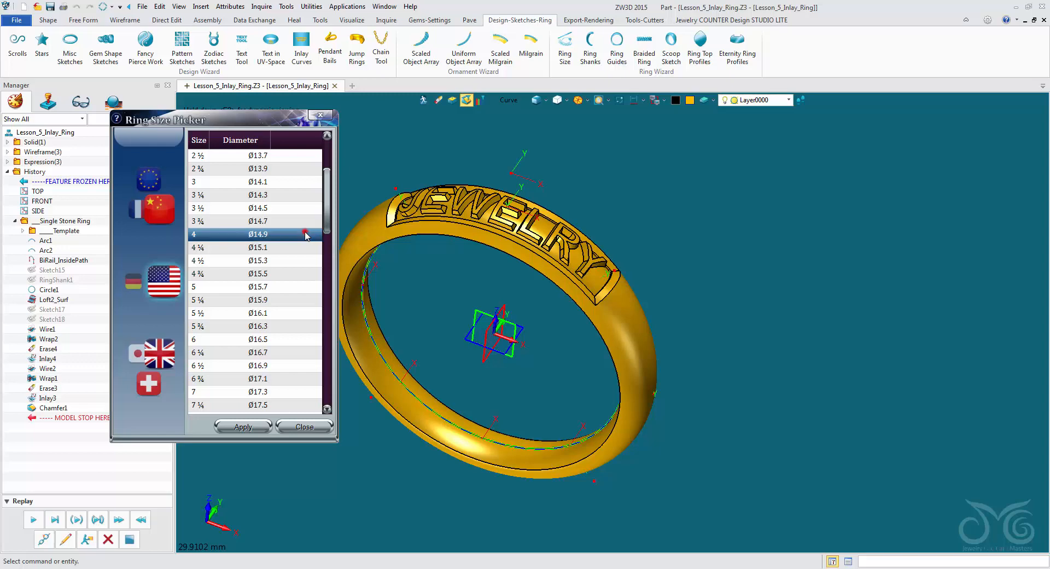
click(263, 427)
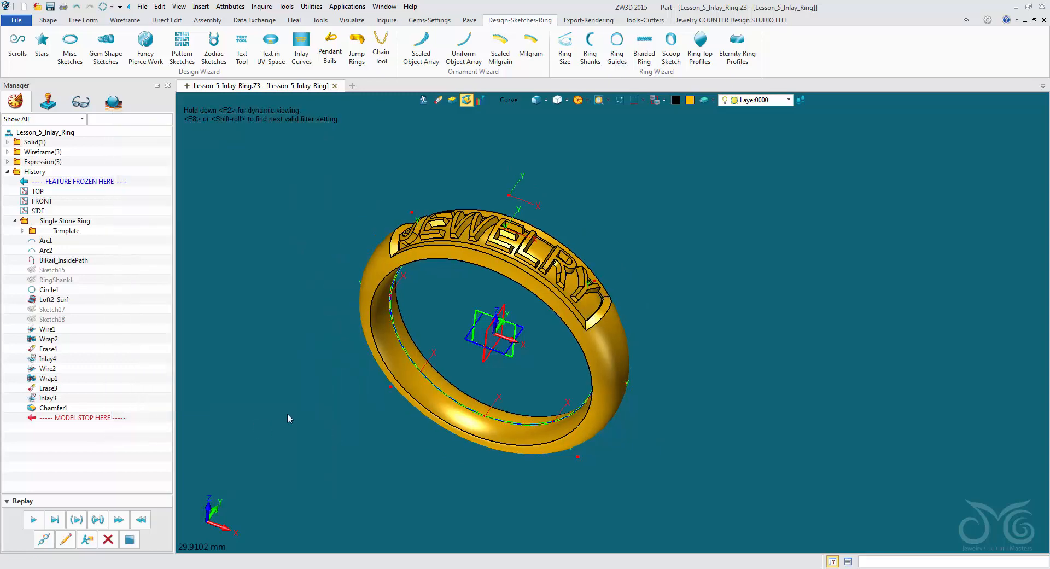
- Resize the ring to US size 13 (Ø22.1)
middle_drag(447, 357, 501, 334)
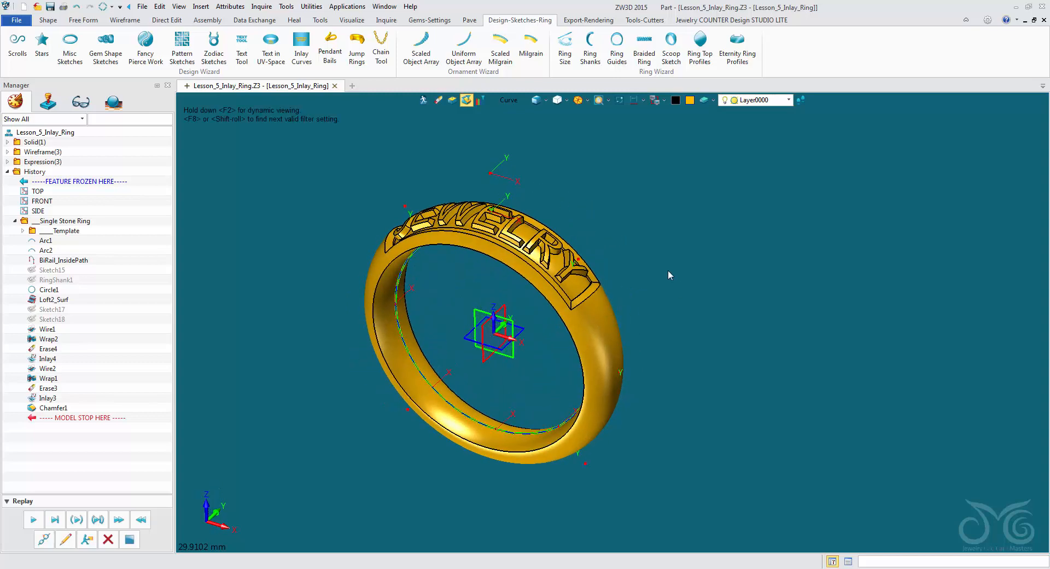
right_drag(668, 270, 665, 245)
click(568, 64)
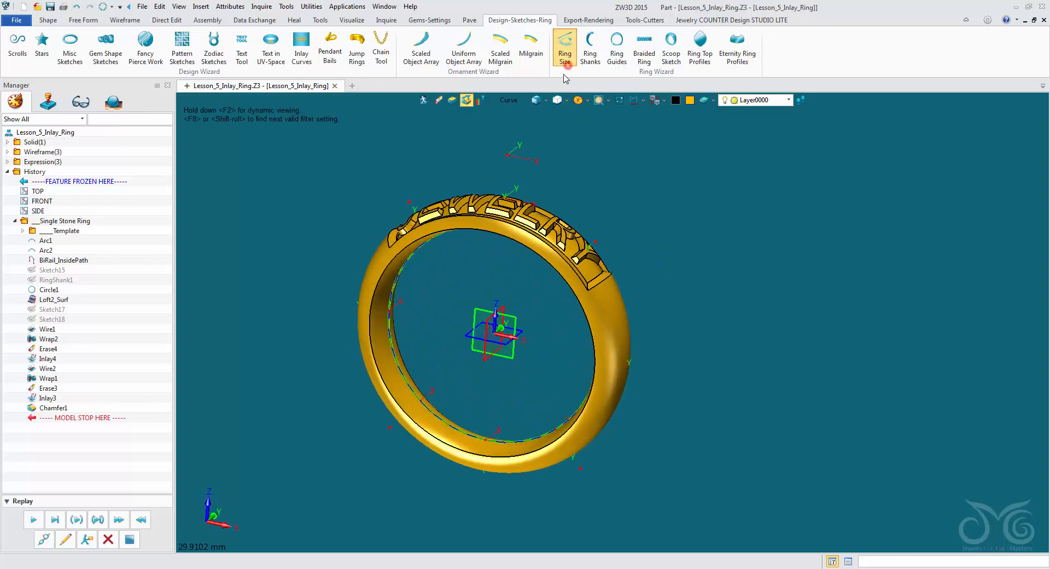
click(276, 289)
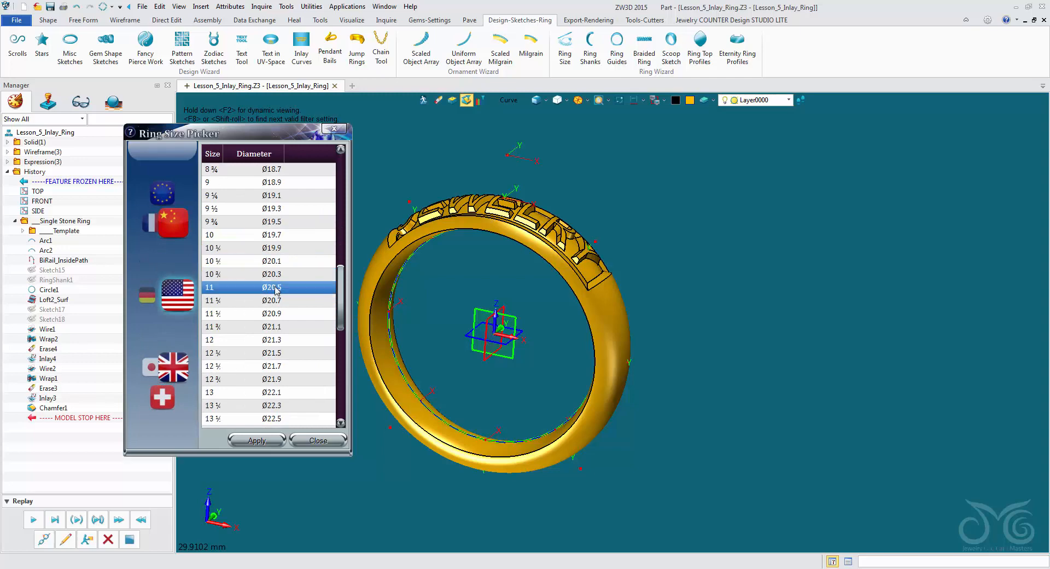
scroll(276, 289, down, 1)
click(266, 353)
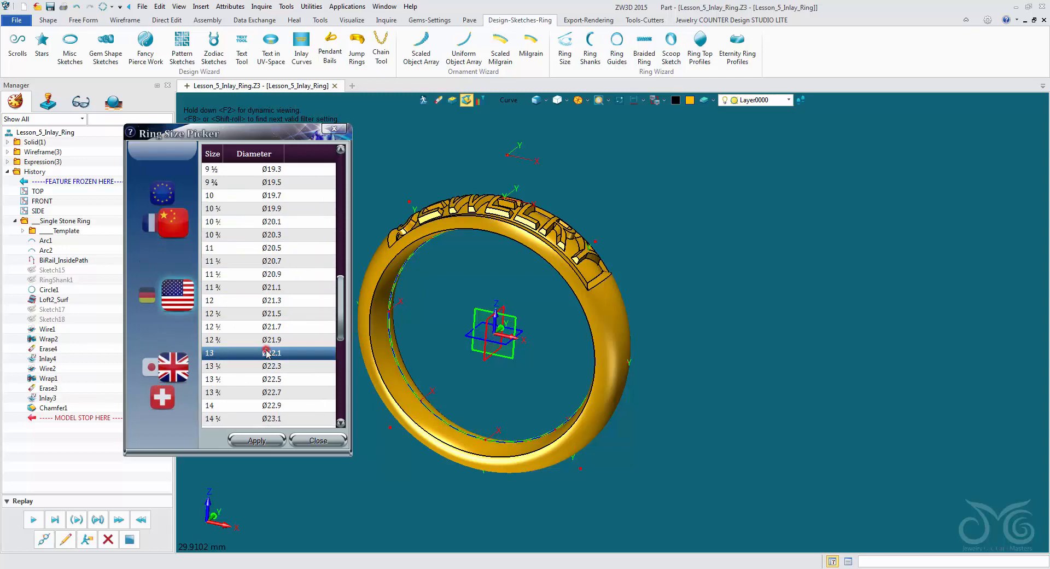
click(271, 441)
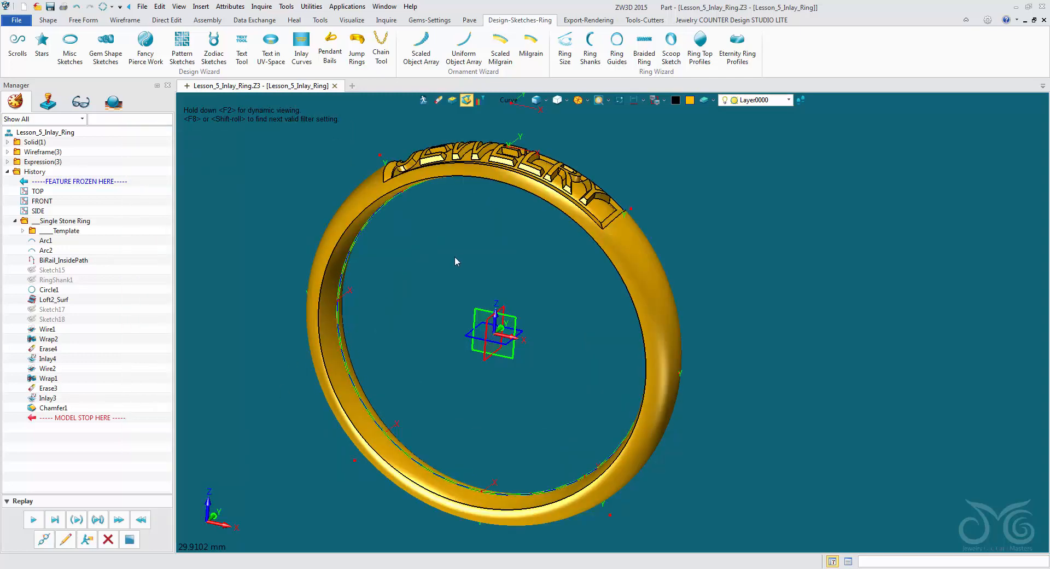
- Resize the ring to US size 7 (Ø17.3)
middle_drag(456, 261, 514, 393)
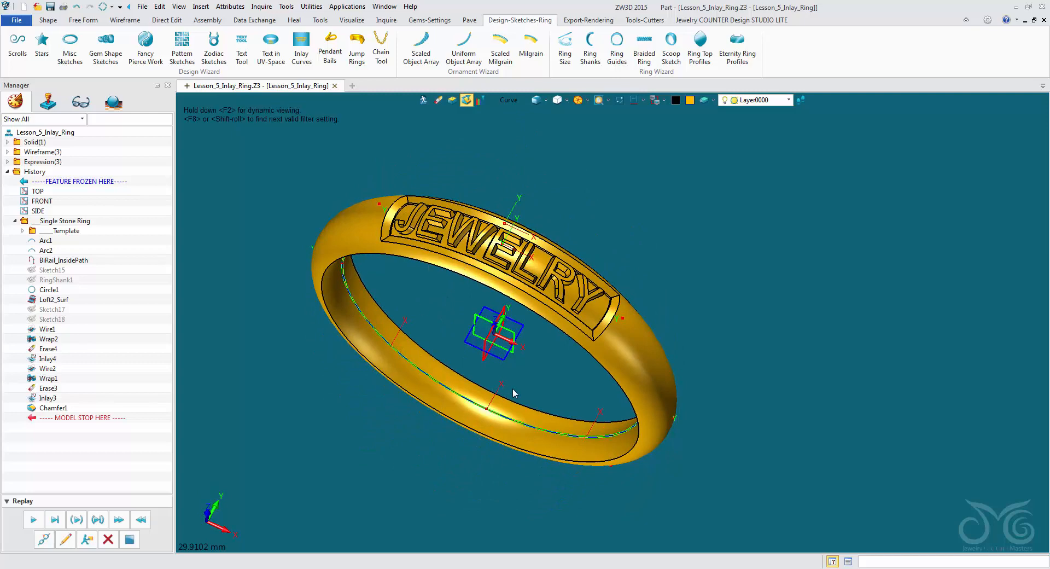
middle_drag(625, 157, 650, 196)
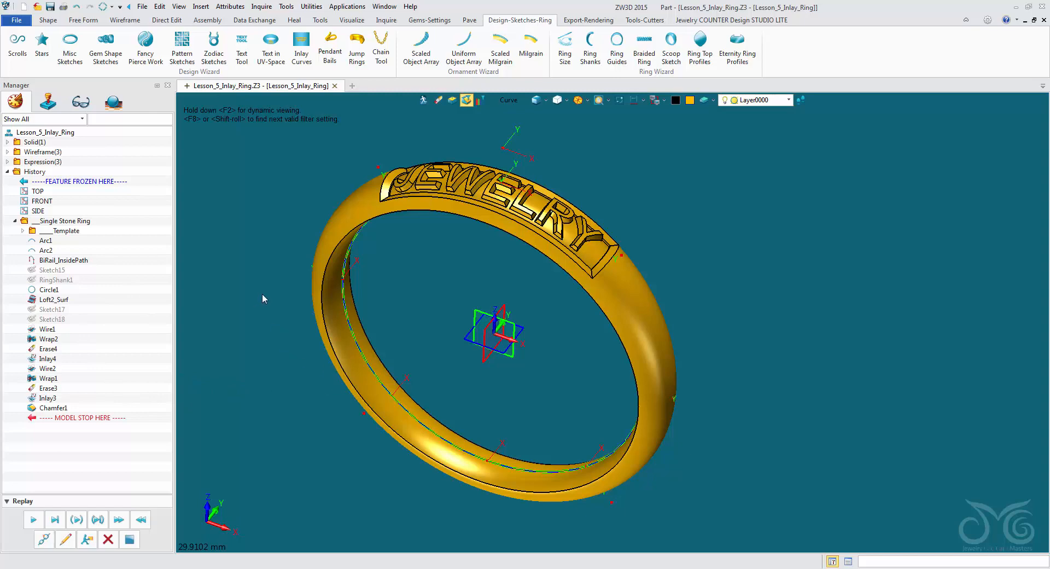
middle_drag(261, 299, 261, 330)
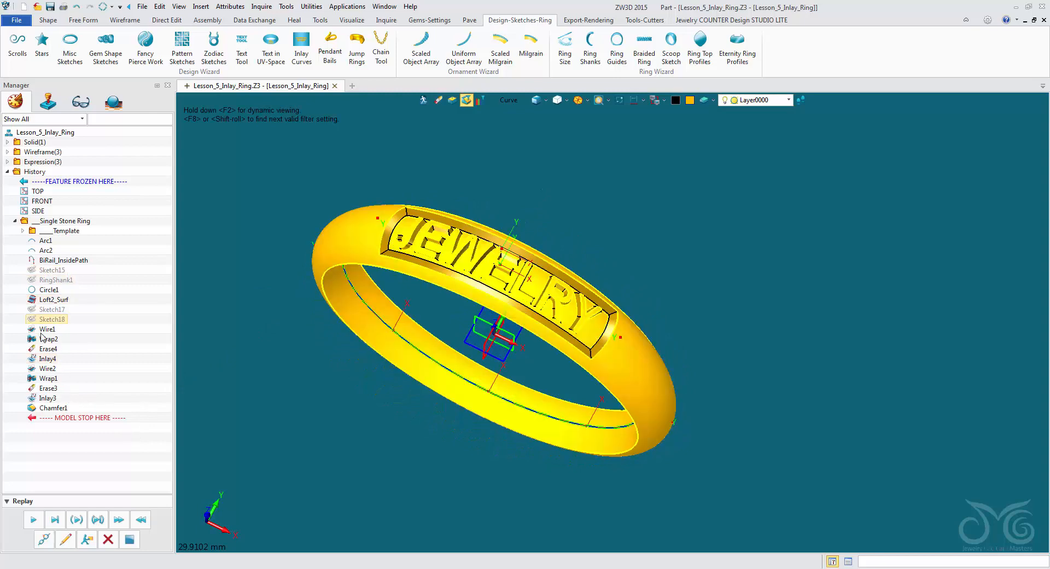
middle_drag(261, 418, 258, 393)
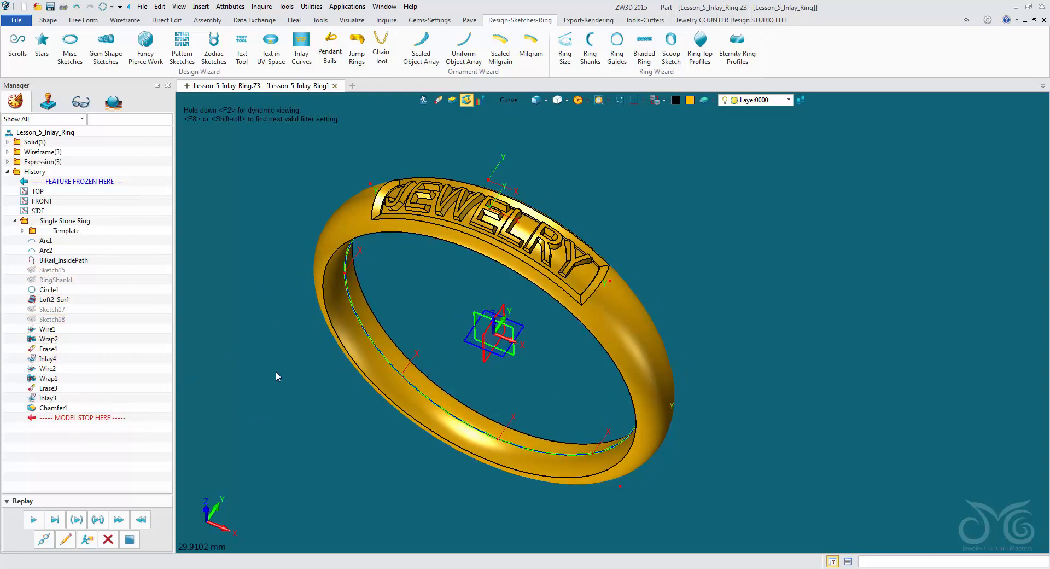
mouse_move(447, 295)
middle_down()
mouse_move(450, 280)
mouse_move(454, 299)
middle_up()
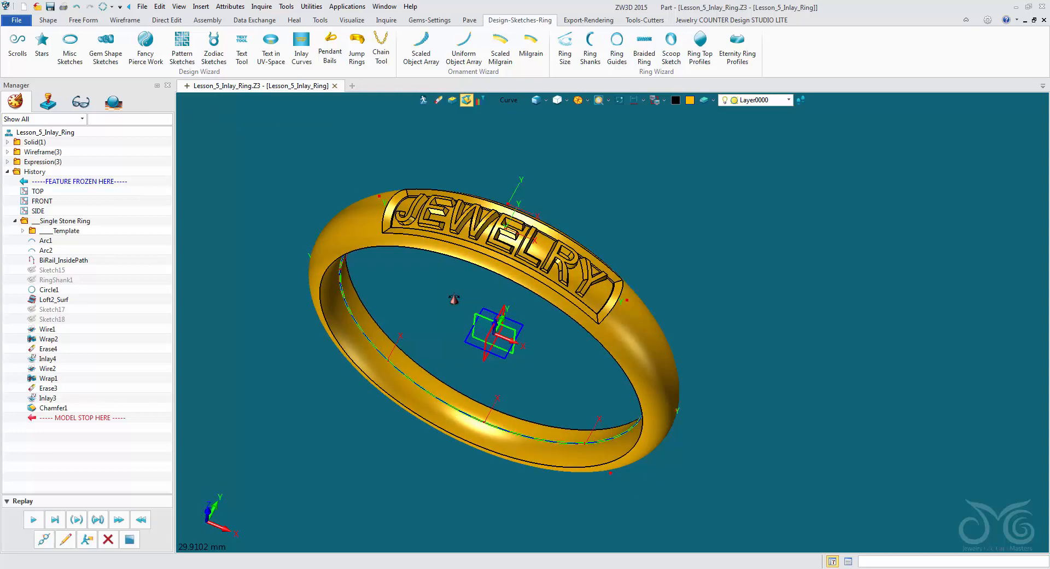
click(565, 44)
scroll(332, 295, down, 5)
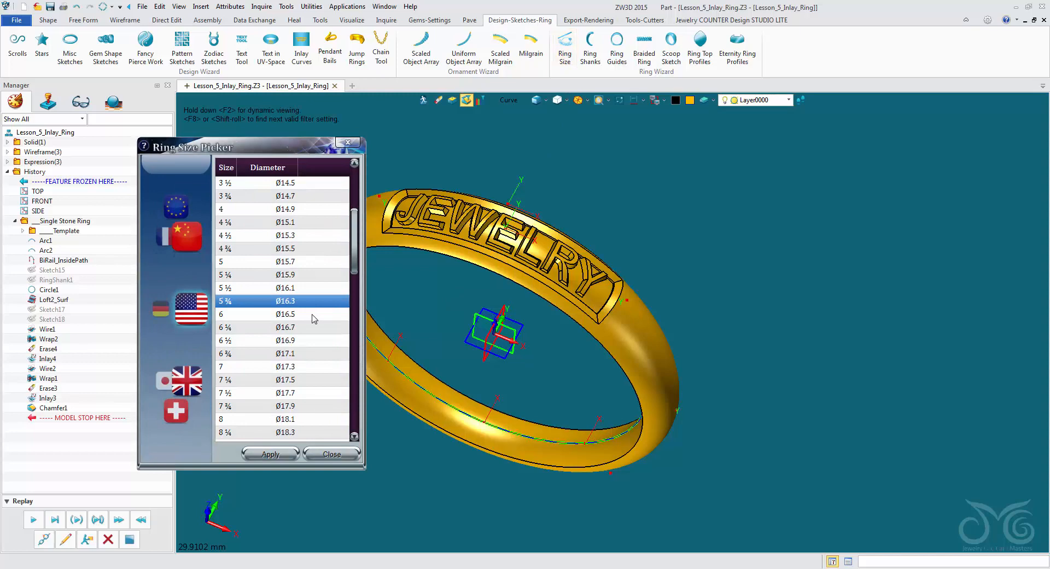
click(258, 367)
click(276, 453)
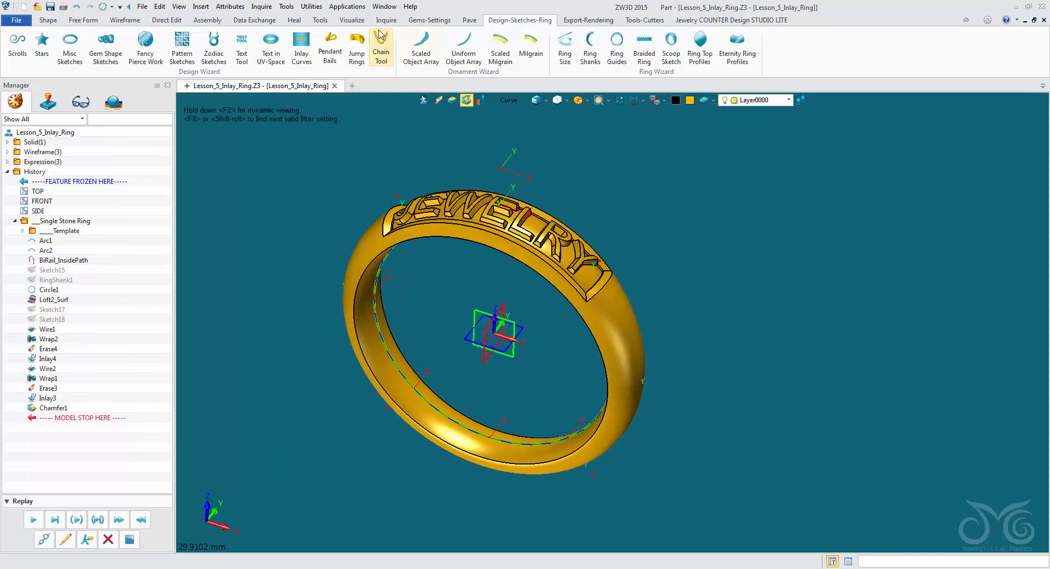
- Set the pick filter to Shape and unhighlight all entities in the part
click(356, 20)
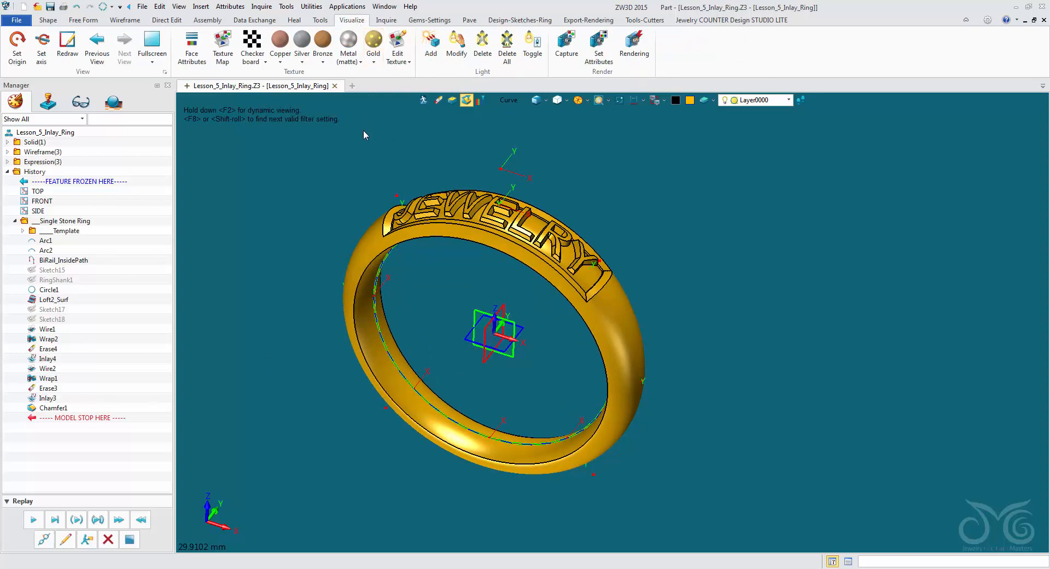
click(509, 103)
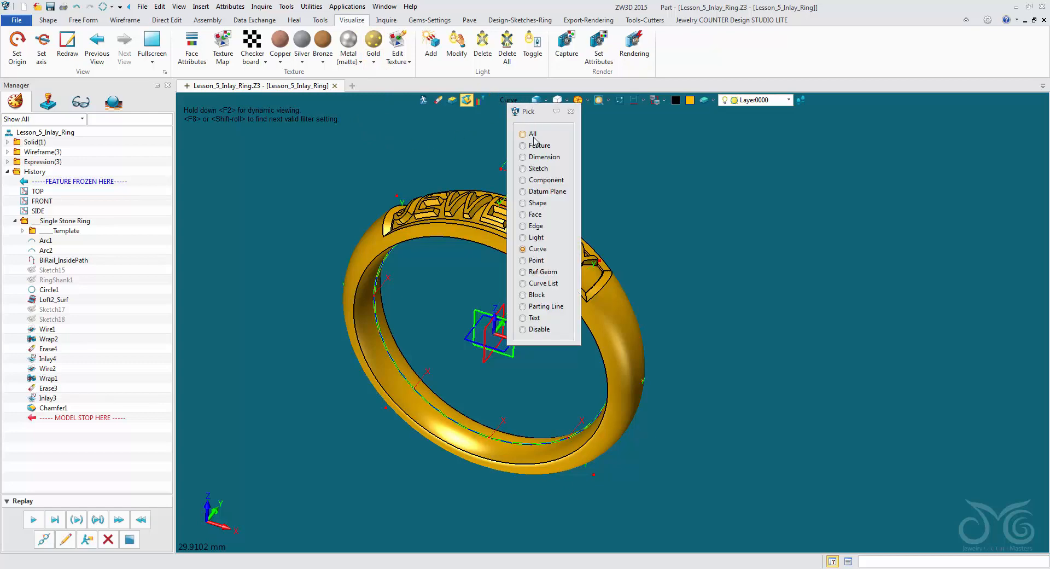
click(544, 207)
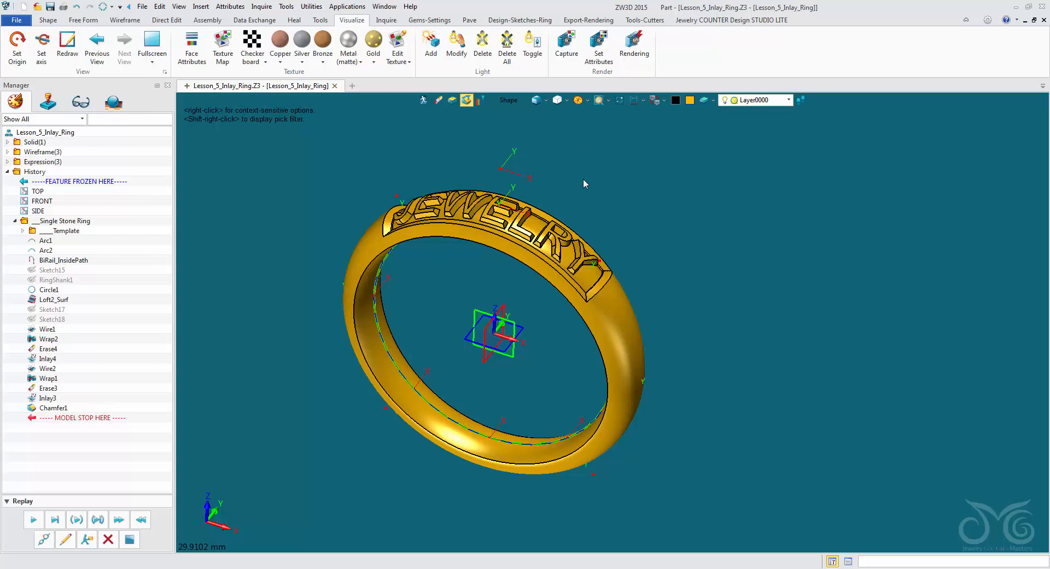
click(311, 6)
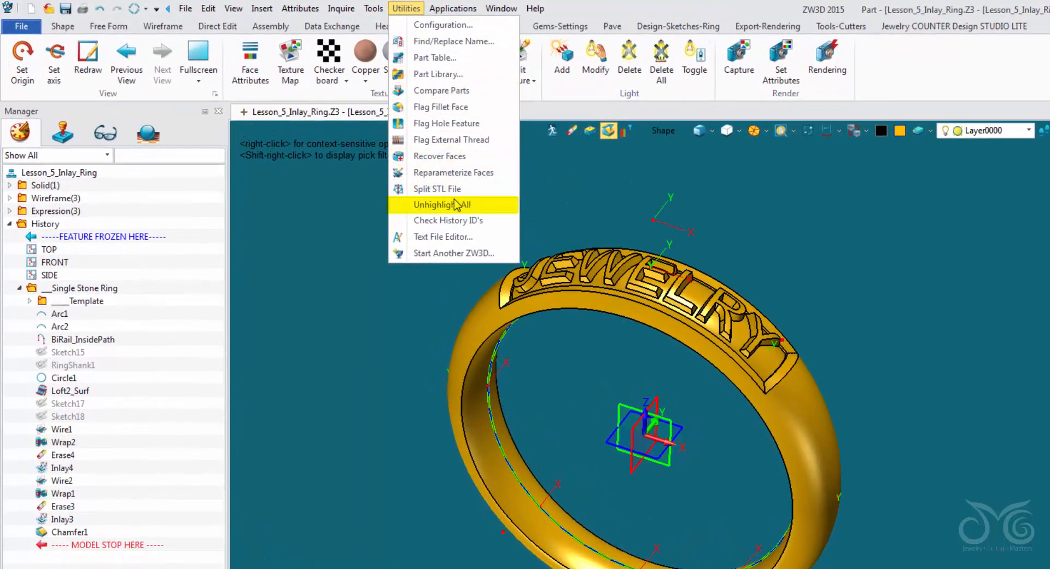
click(418, 207)
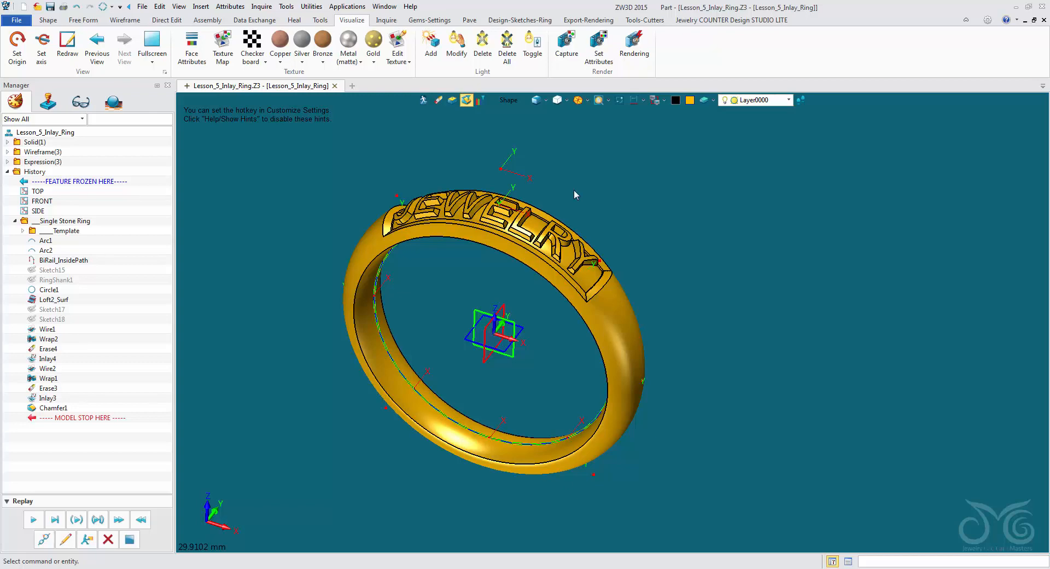
click(311, 7)
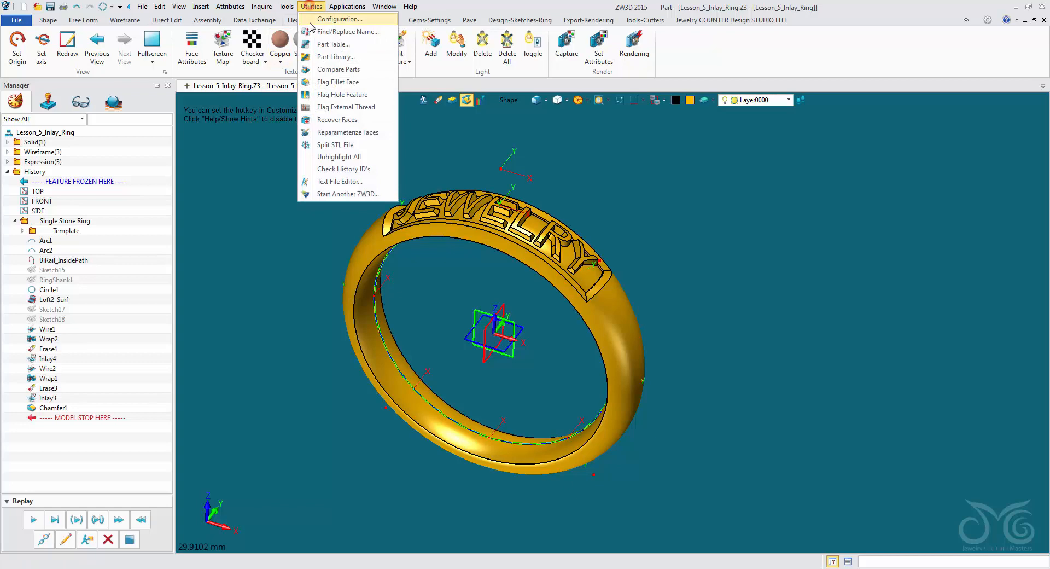
click(335, 158)
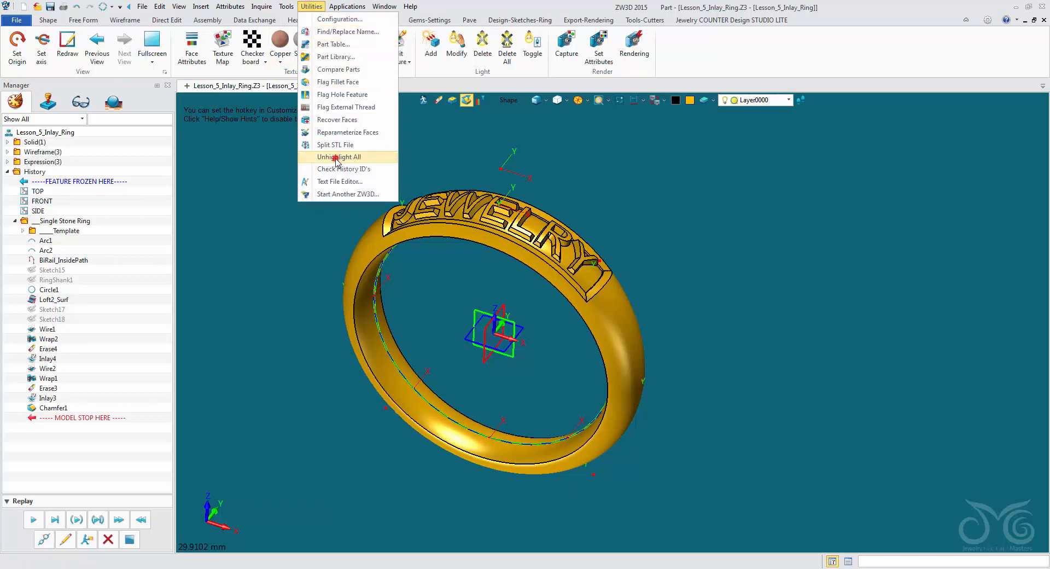
- Apply the Bronze texture to the whole ring shape
click(426, 208)
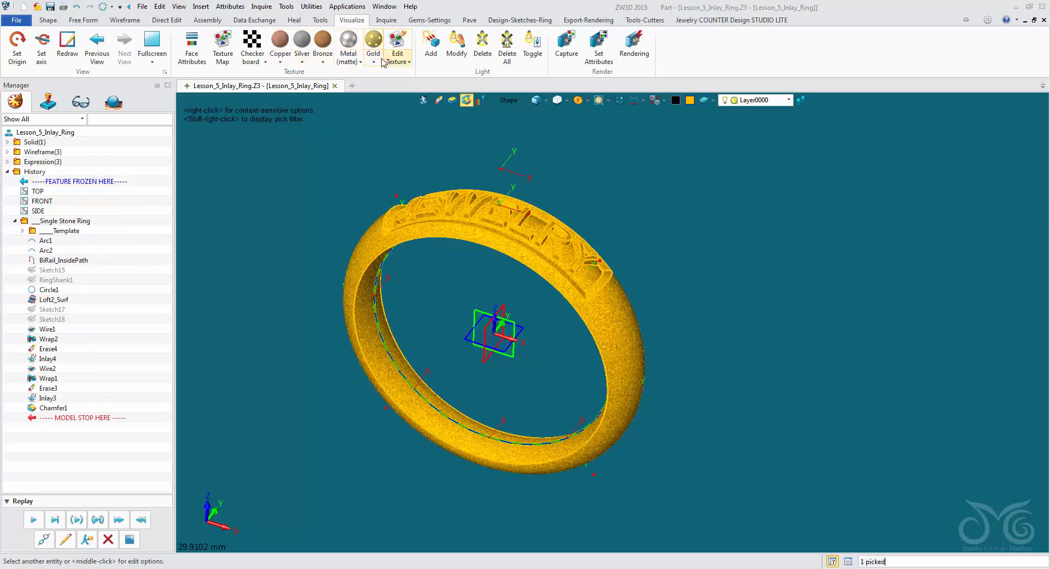
click(302, 61)
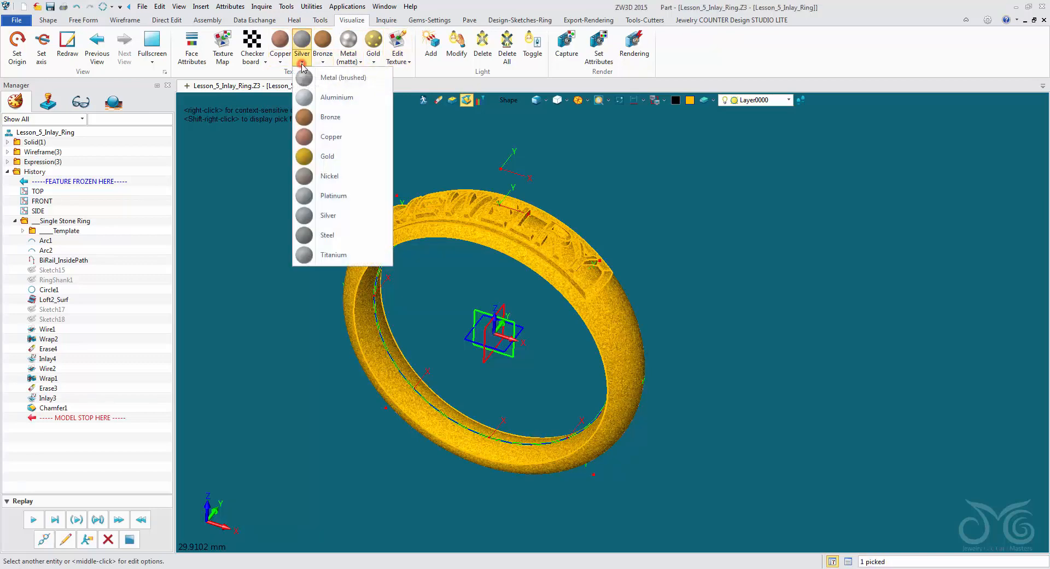
click(333, 117)
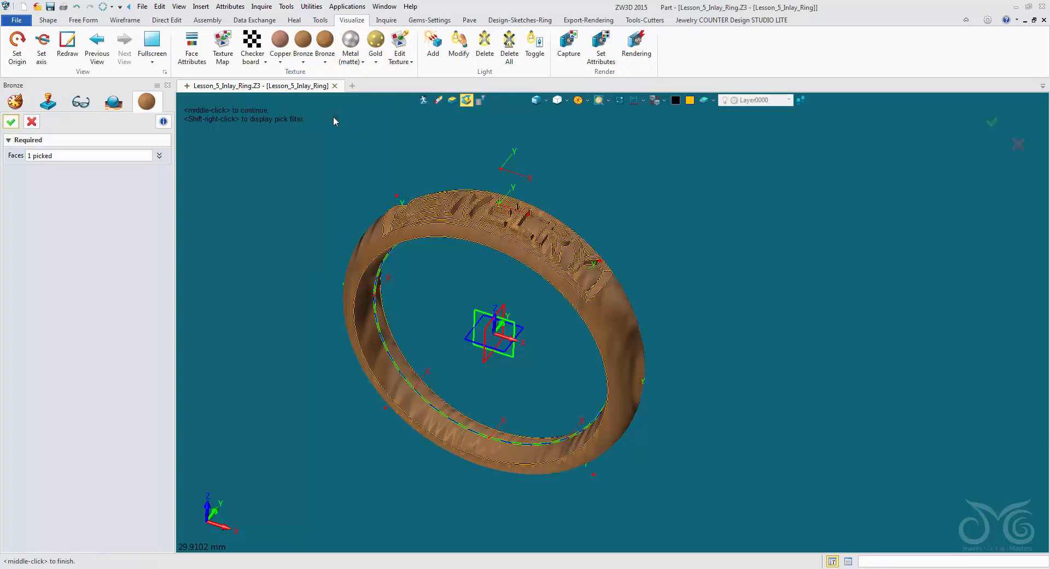
click(10, 122)
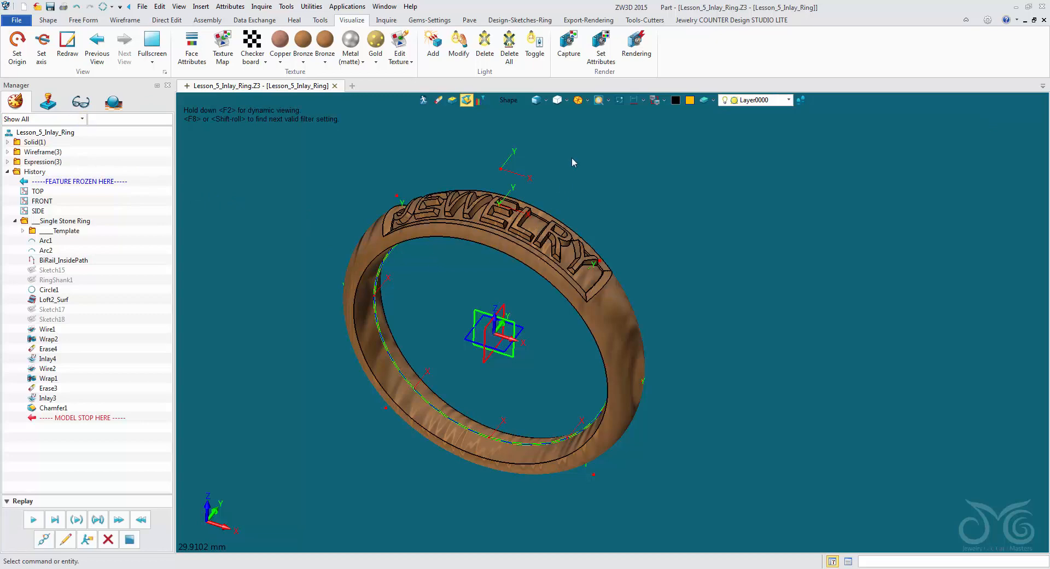
- Start a live render of the ring and tilt it to examine the JEWELRY lettering
click(586, 21)
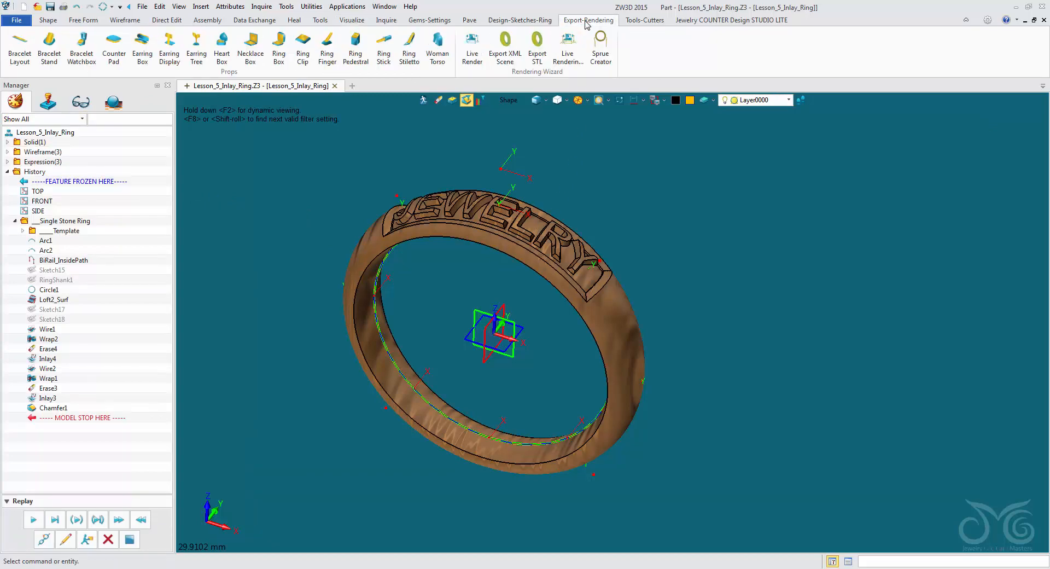
click(477, 61)
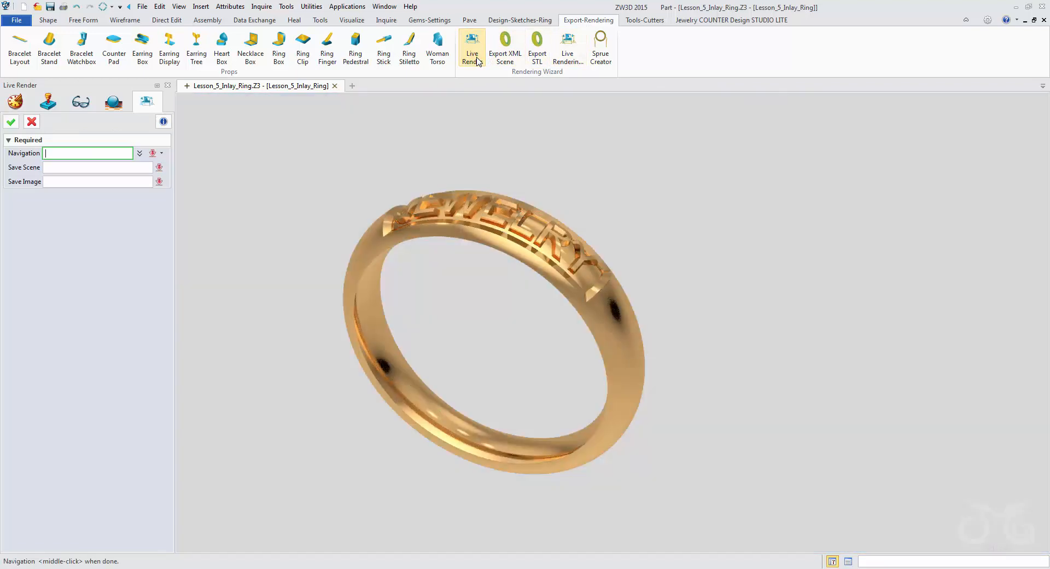
click(409, 126)
right_drag(409, 126, 409, 140)
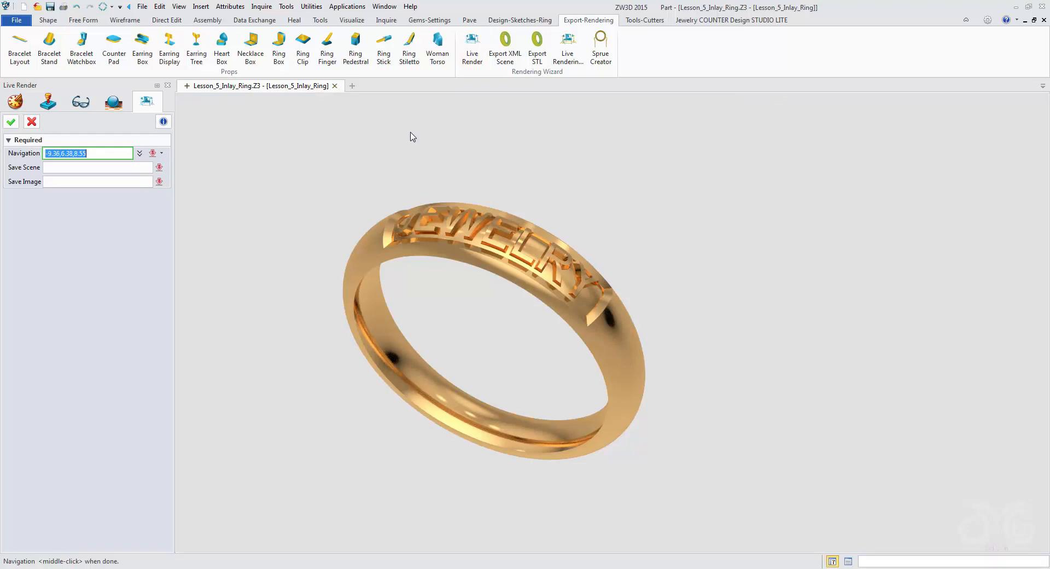
- Insert a live rendering studio at the origin (0,0,0) with an elevation of 0
click(567, 43)
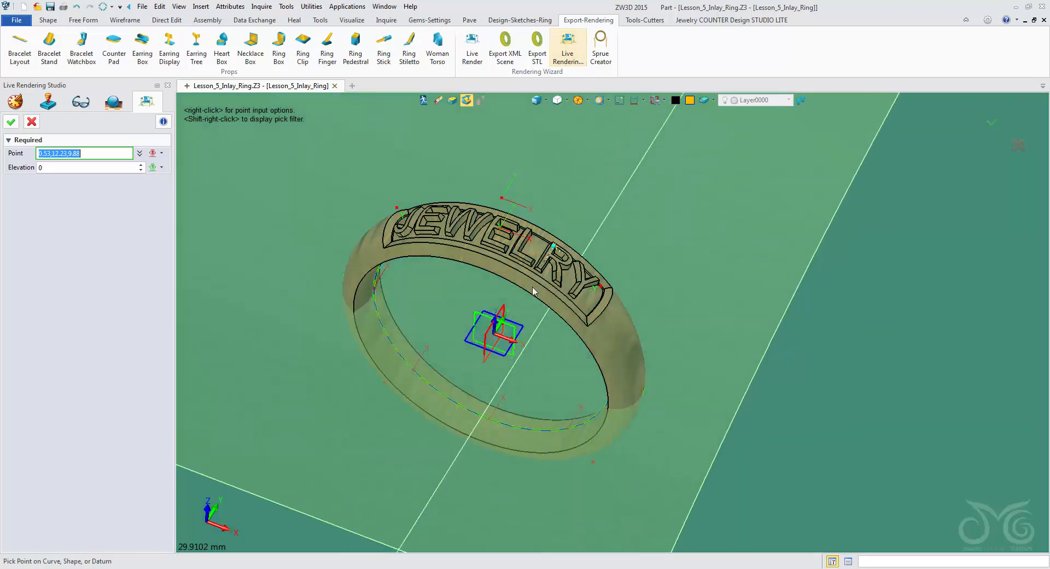
click(504, 333)
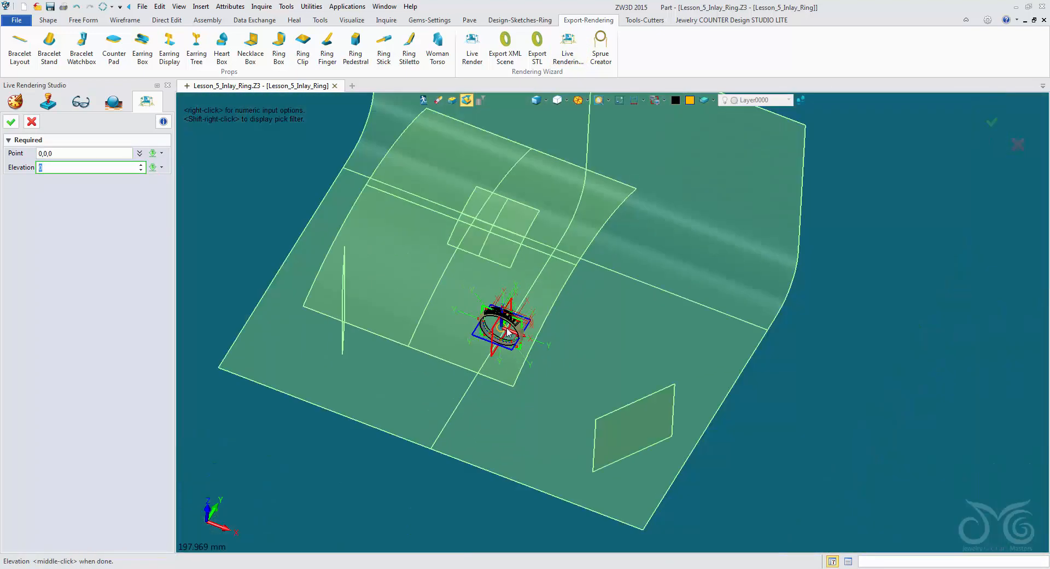
middle_drag(565, 285, 474, 290)
click(15, 124)
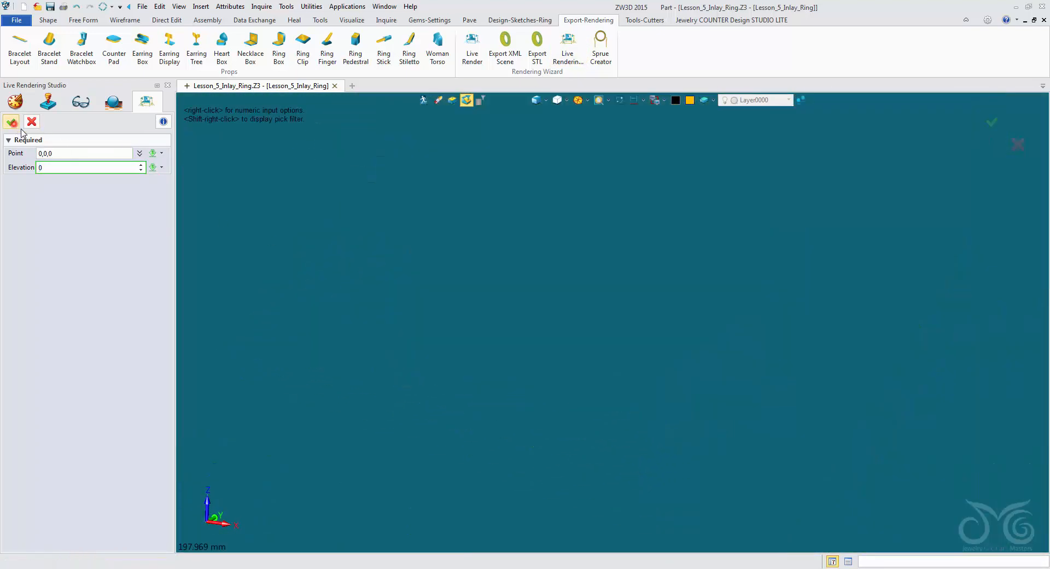
- Live render the ring inside the studio, examine it from different angles, and exit the render
scroll(509, 348, up, 5)
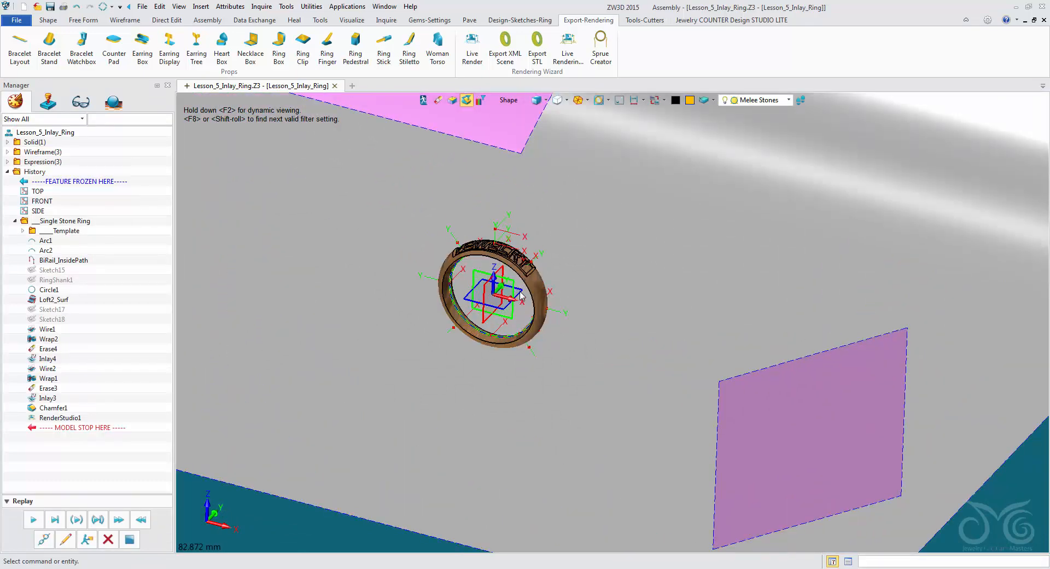
scroll(479, 276, up, 5)
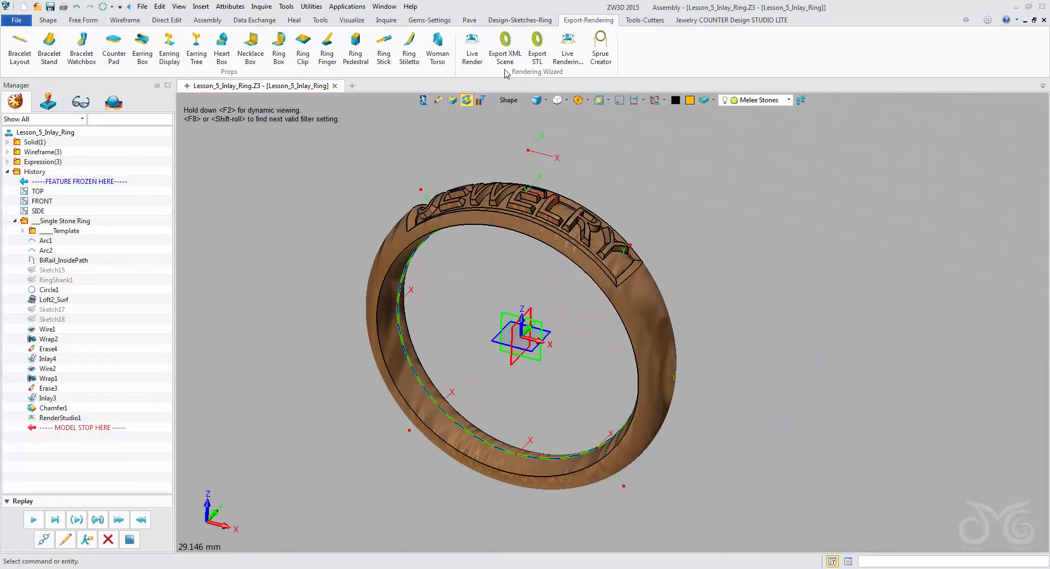
click(473, 50)
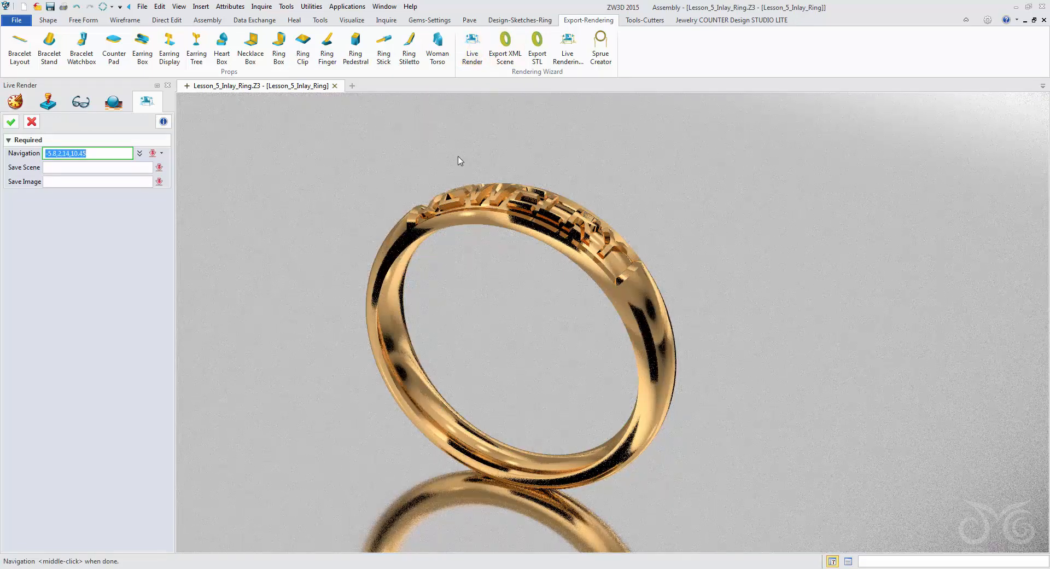
right_drag(460, 155, 538, 140)
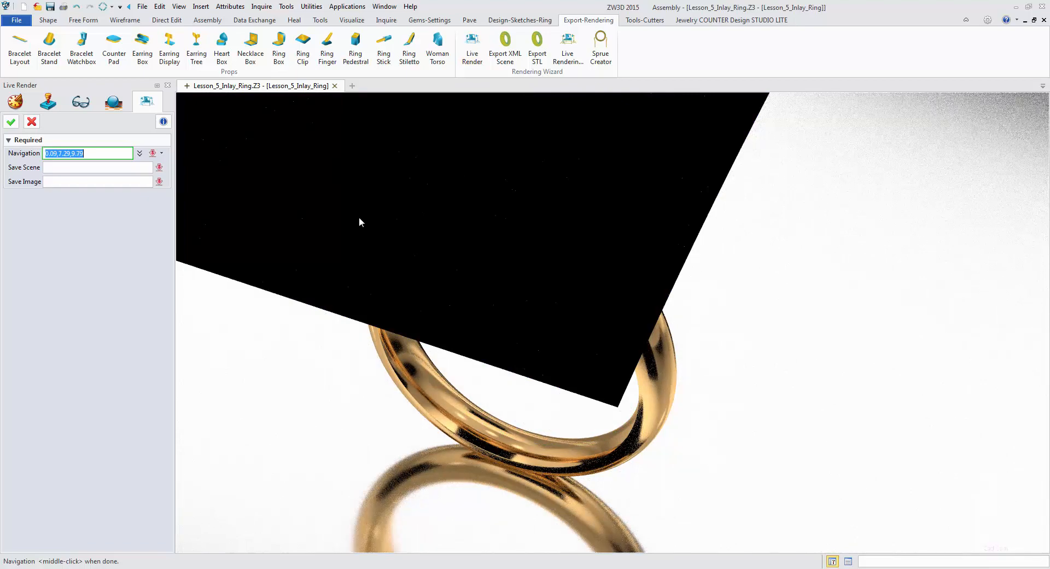
right_drag(360, 219, 488, 239)
click(34, 123)
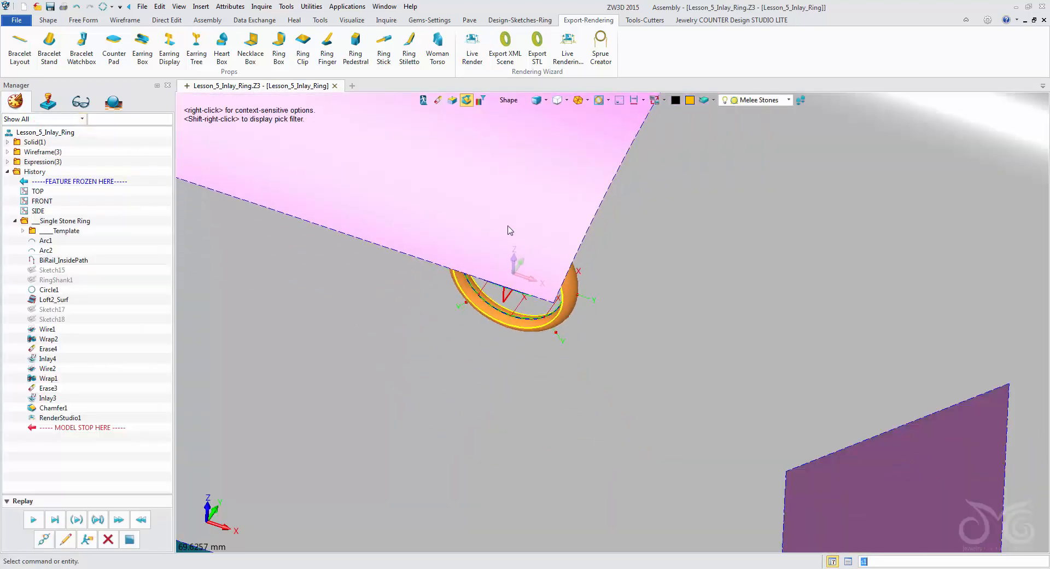
- Merge the rendering studio component JCDjm_1 into the ring part as base geometry
scroll(525, 233, down, 3)
right_drag(525, 236, 525, 211)
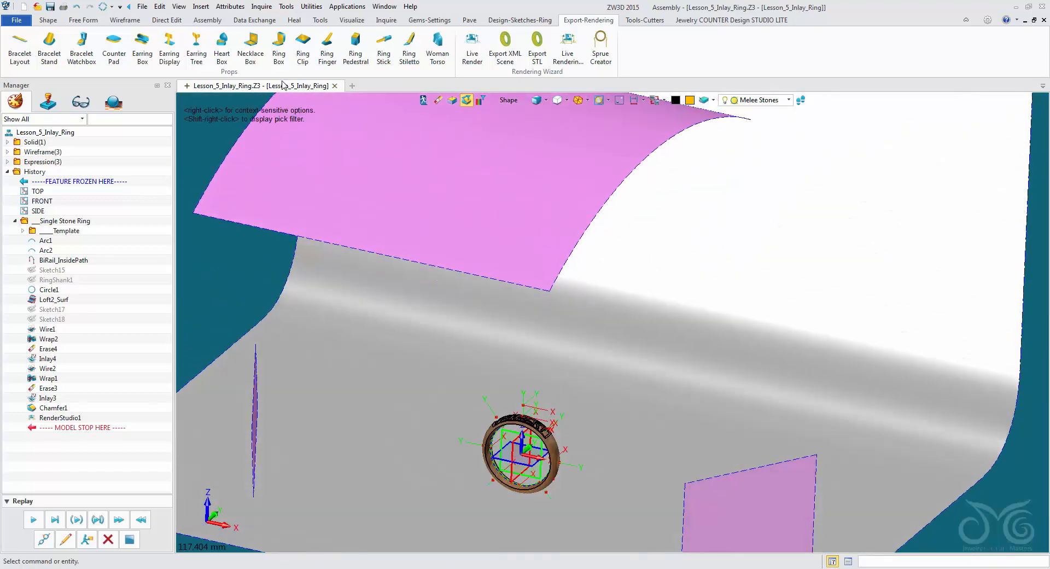
click(48, 20)
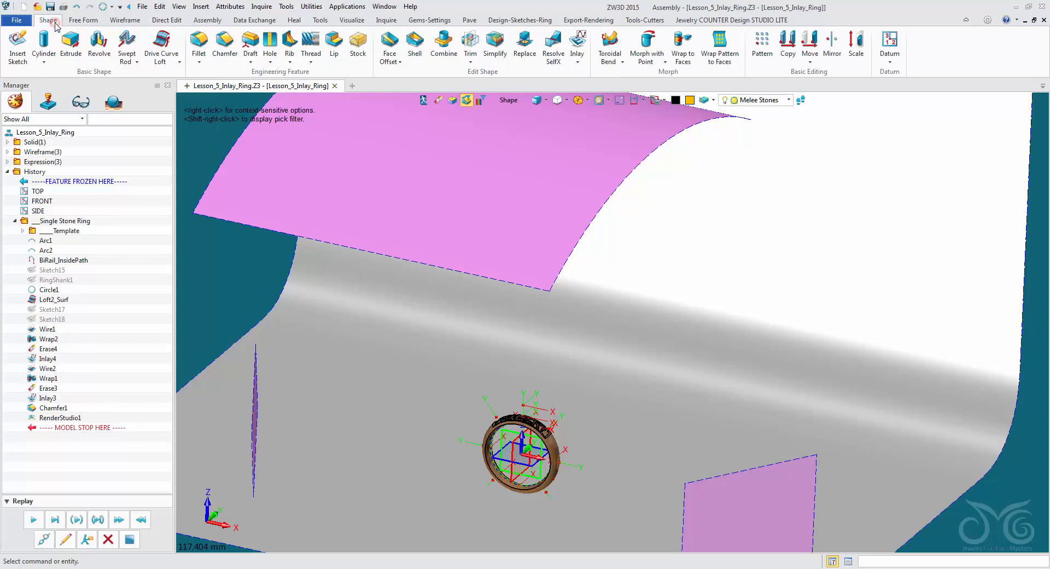
click(579, 63)
click(602, 101)
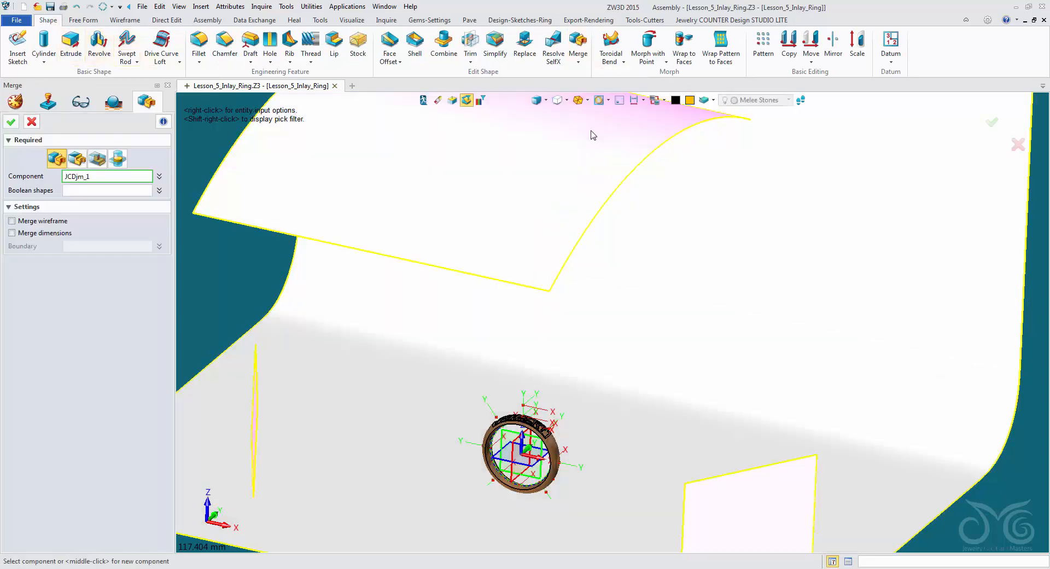
click(592, 134)
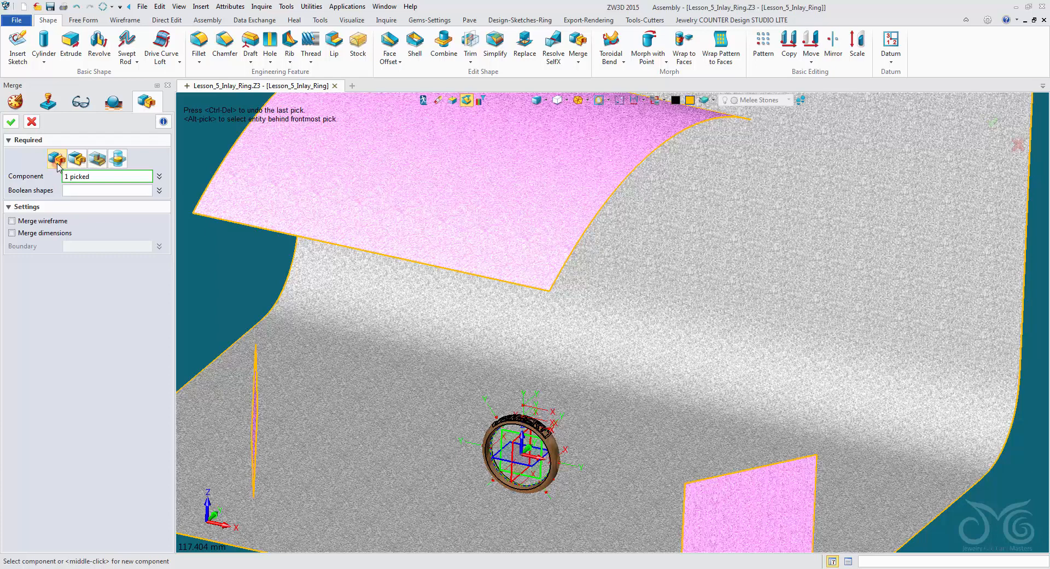
click(11, 121)
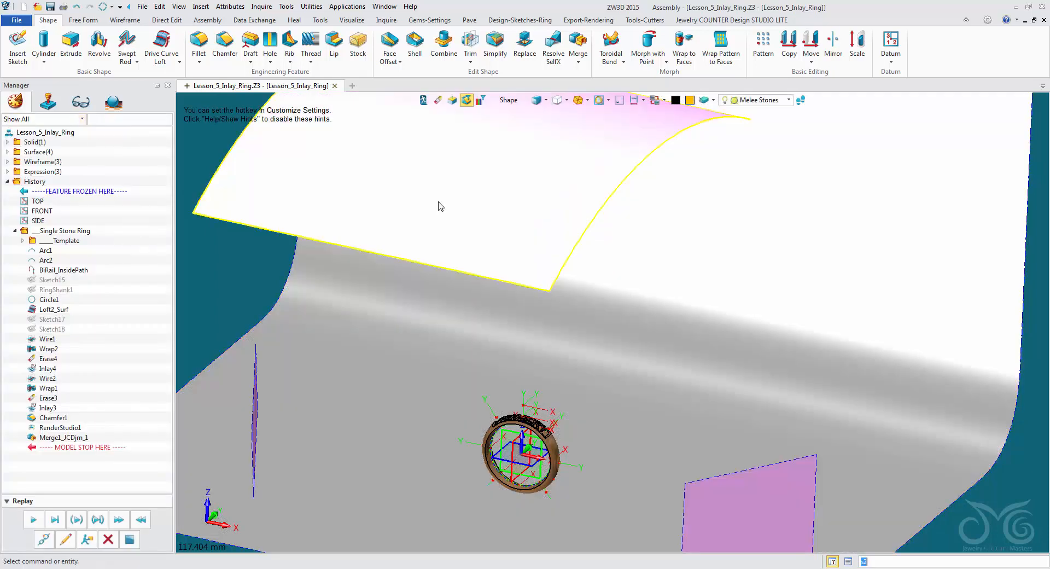
scroll(727, 389, down, 5)
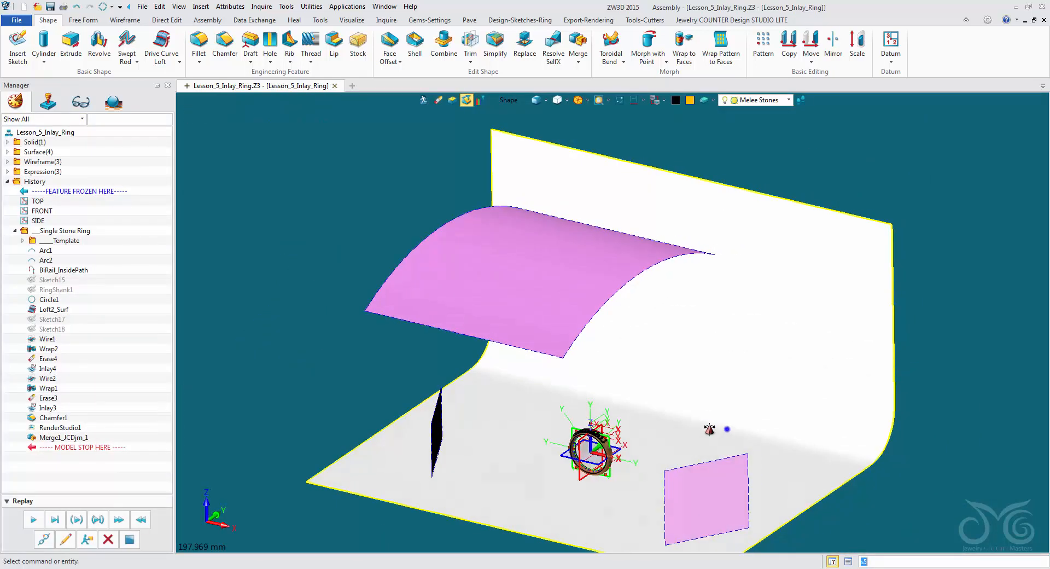
- Move the curved overhead studio panel 34 mm upward along the Z axis
click(811, 41)
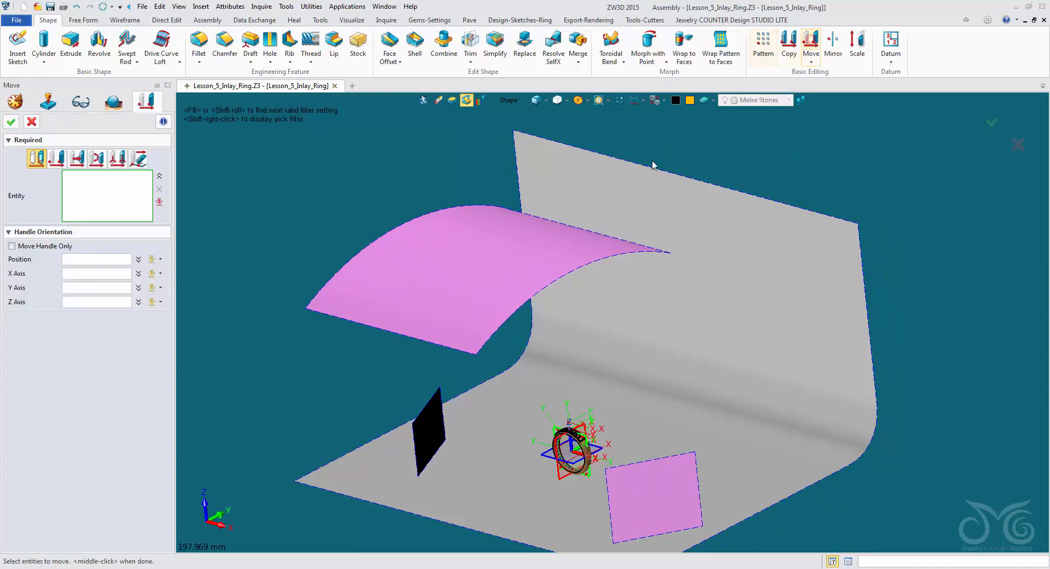
click(537, 253)
right_drag(309, 211, 303, 291)
drag(491, 204, 501, 97)
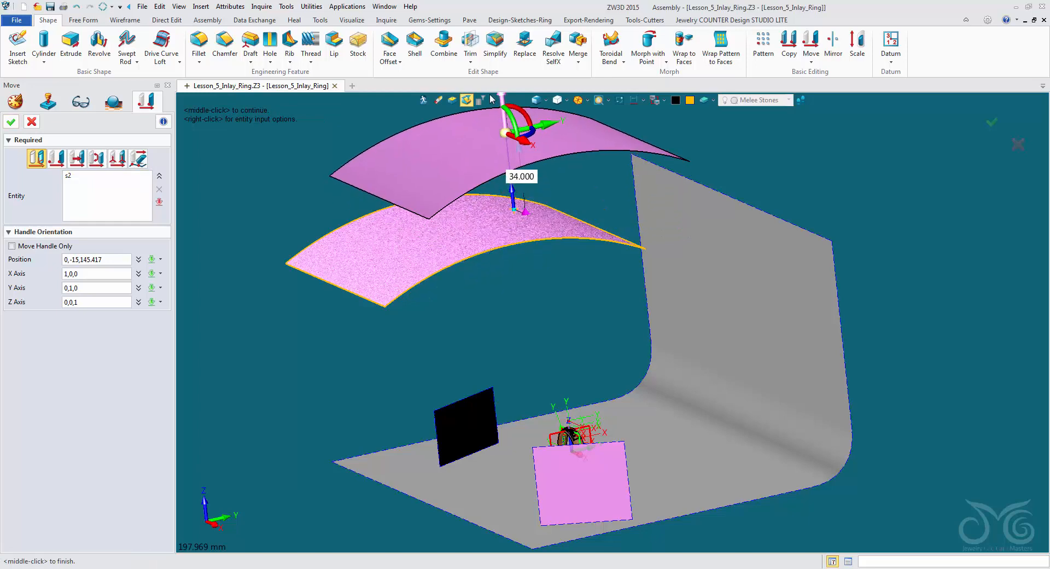
click(11, 119)
- Move the curved overhead panel a second time to set it farther above the ring
key(ctrl+Home)
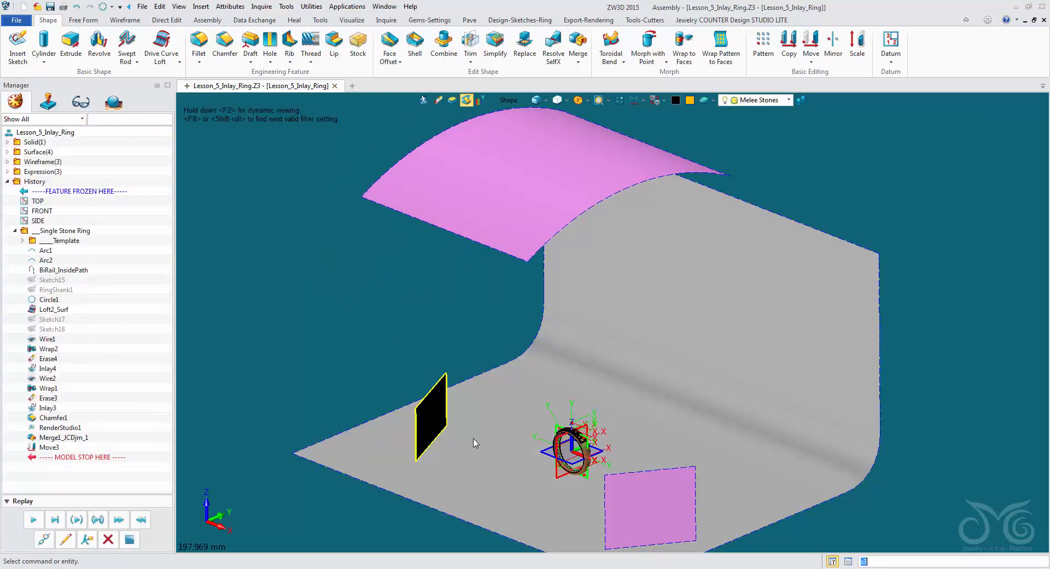
right_drag(528, 502, 543, 518)
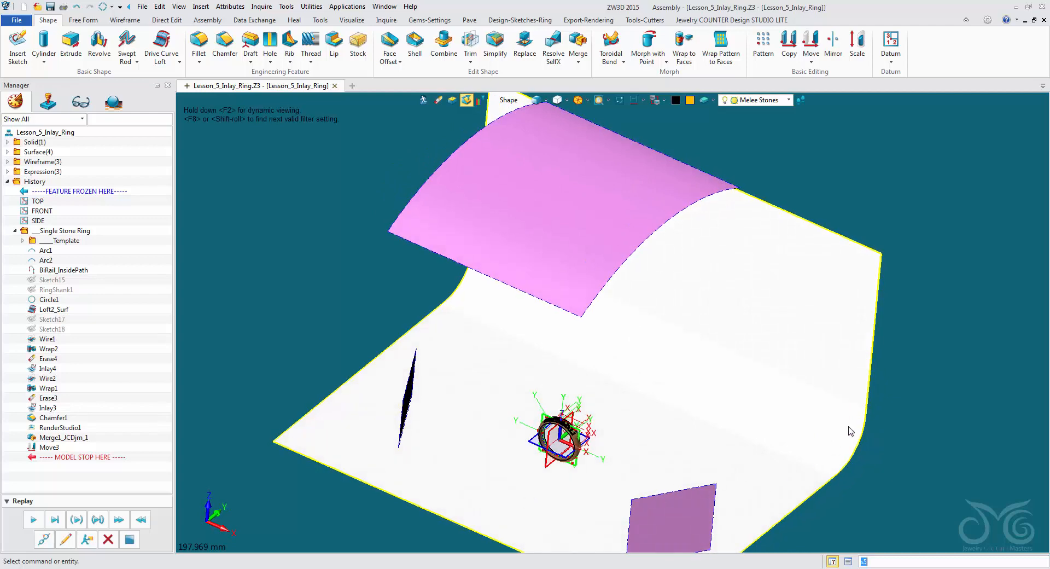
right_drag(839, 406, 828, 387)
right_drag(597, 520, 605, 532)
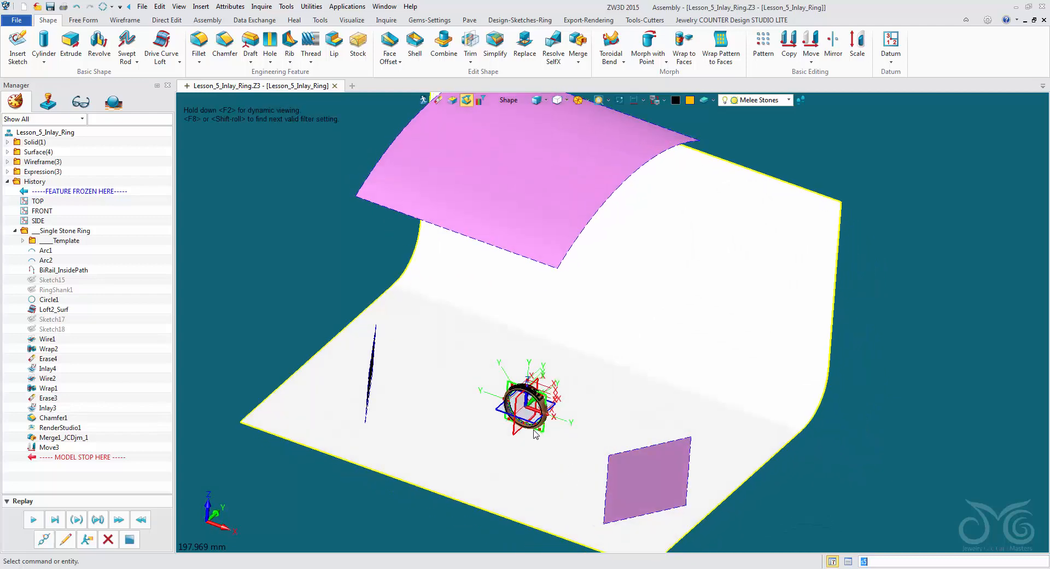
scroll(537, 426, up, 5)
scroll(508, 378, up, 5)
right_drag(607, 433, 630, 450)
middle_drag(510, 453, 512, 375)
right_drag(490, 365, 500, 226)
scroll(491, 383, down, 10)
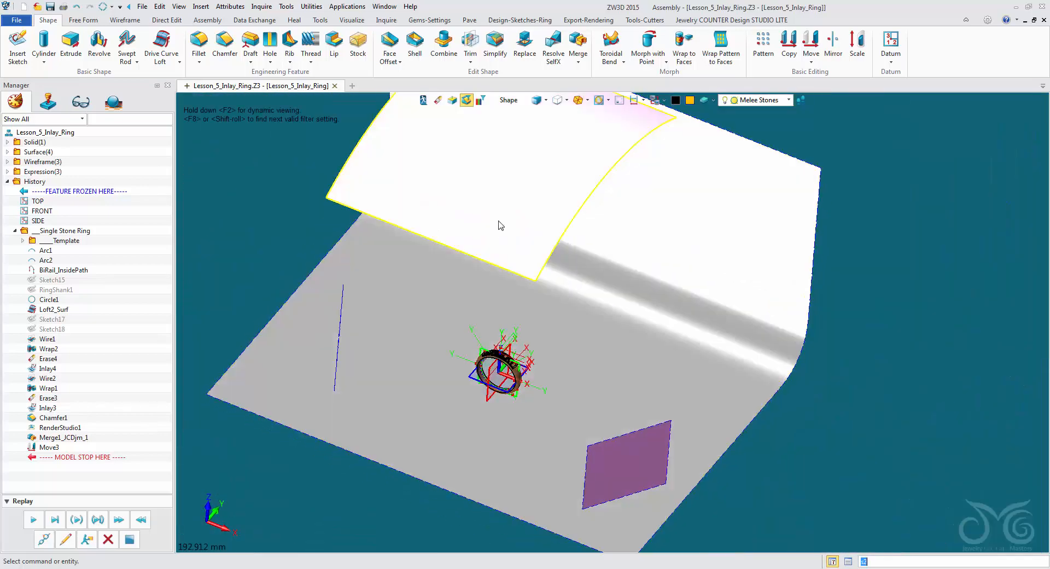
right_click(500, 225)
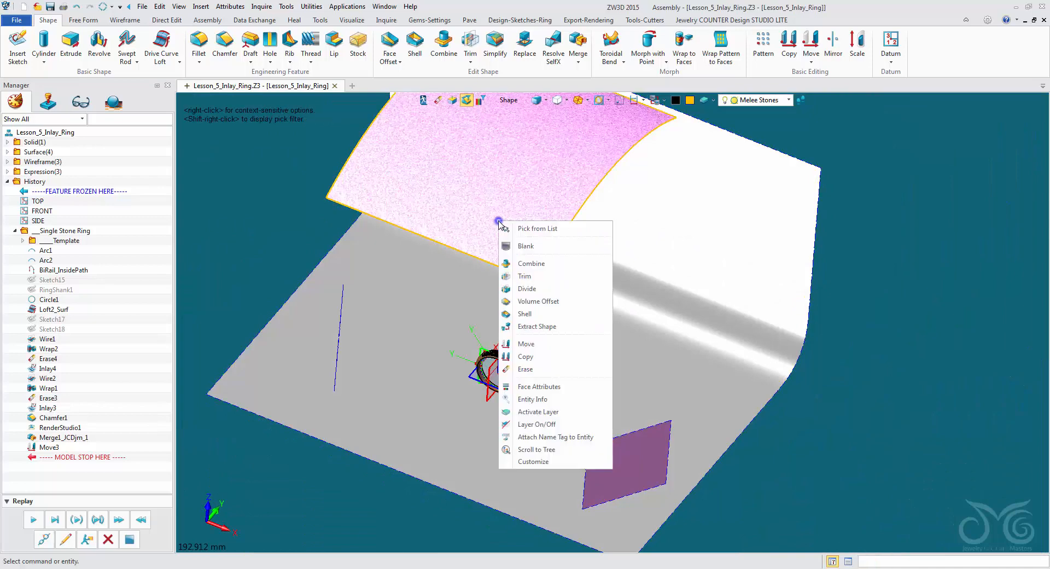
click(539, 347)
drag(517, 115, 534, 100)
right_drag(322, 214, 268, 225)
scroll(328, 179, down, 3)
click(12, 122)
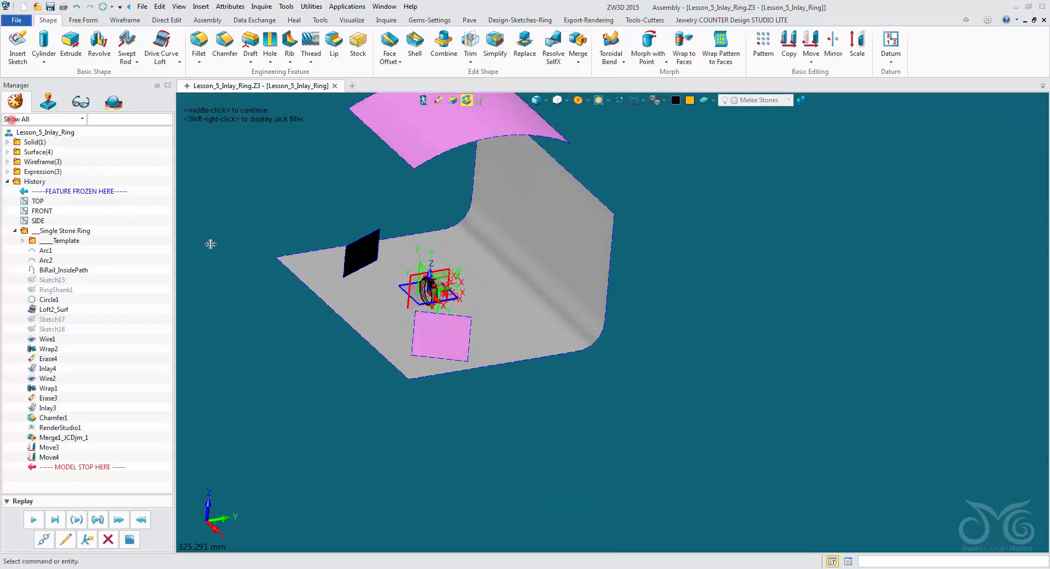
- Live render the JEWELRY ring up close, widen the view to examine the studio reflections, and exit the render
right_drag(400, 267, 489, 288)
scroll(489, 288, up, 10)
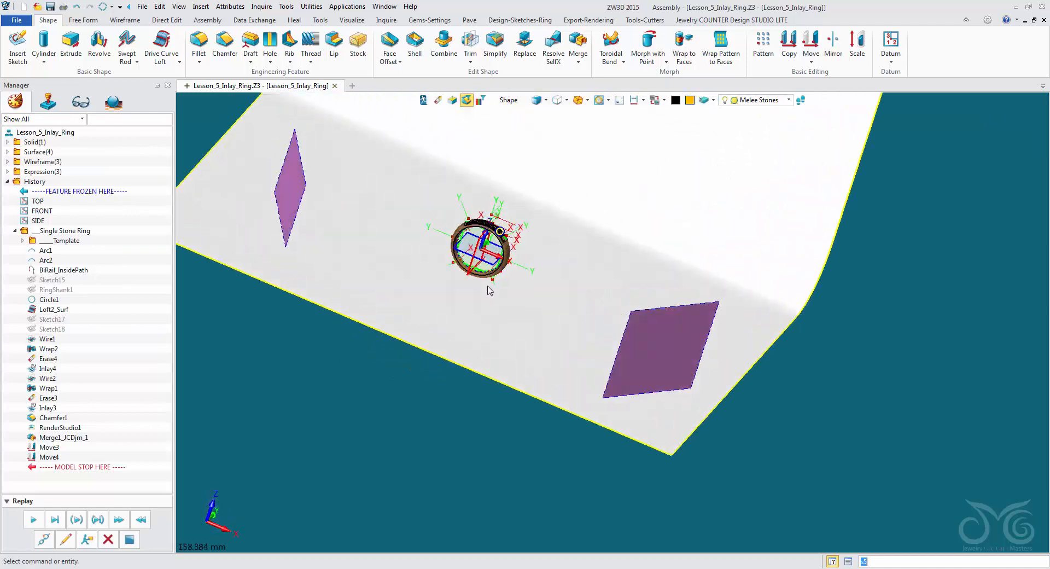
middle_drag(399, 243, 489, 289)
scroll(490, 288, up, 8)
right_drag(492, 287, 494, 289)
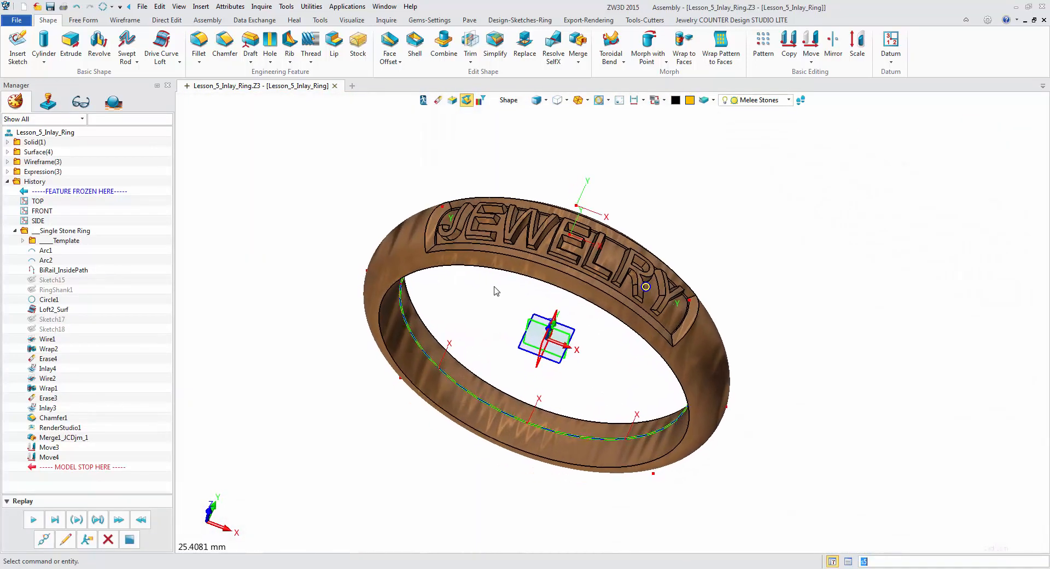
click(584, 22)
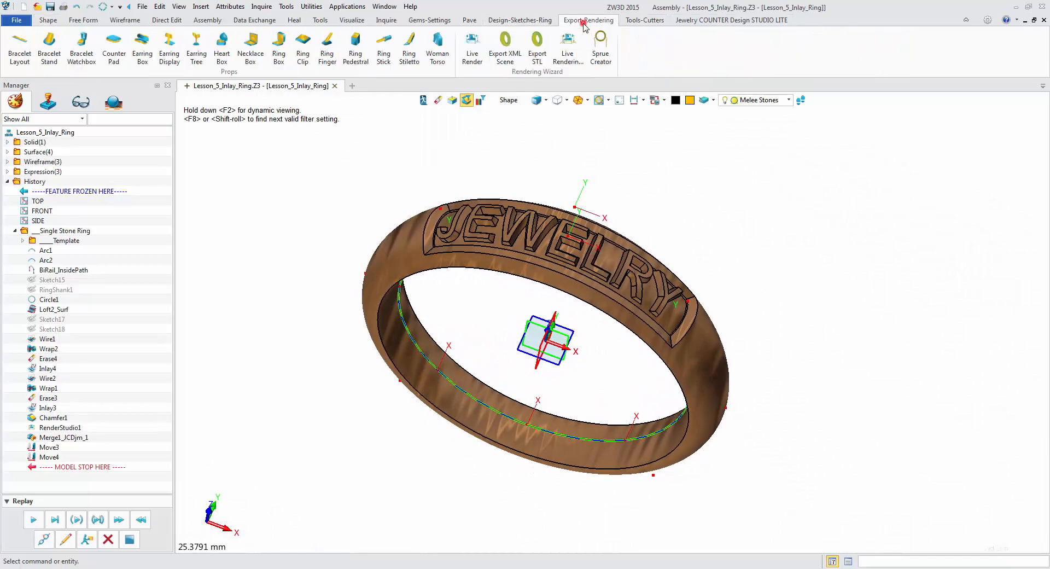
click(472, 44)
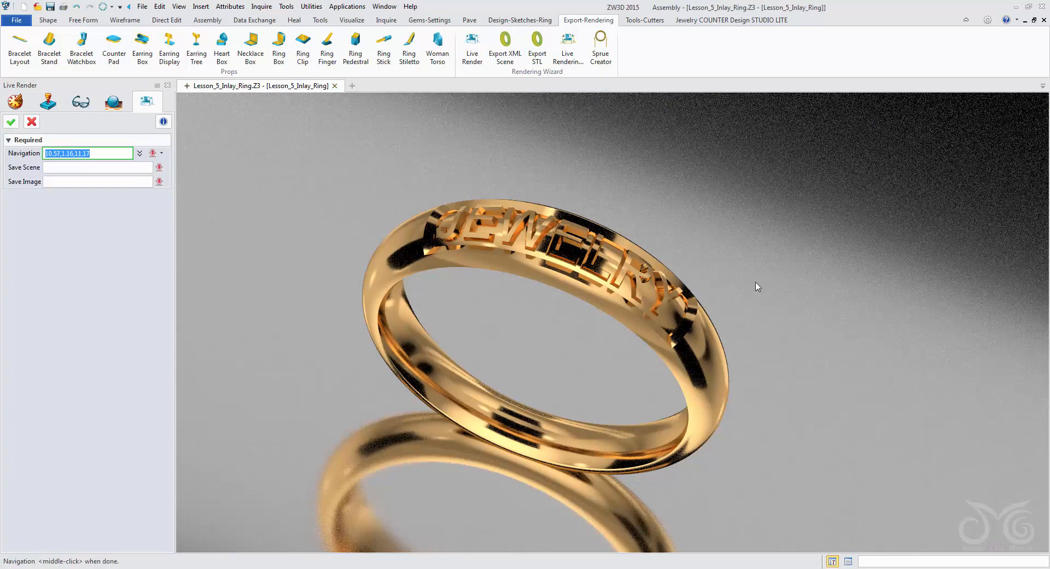
scroll(715, 348, down, 5)
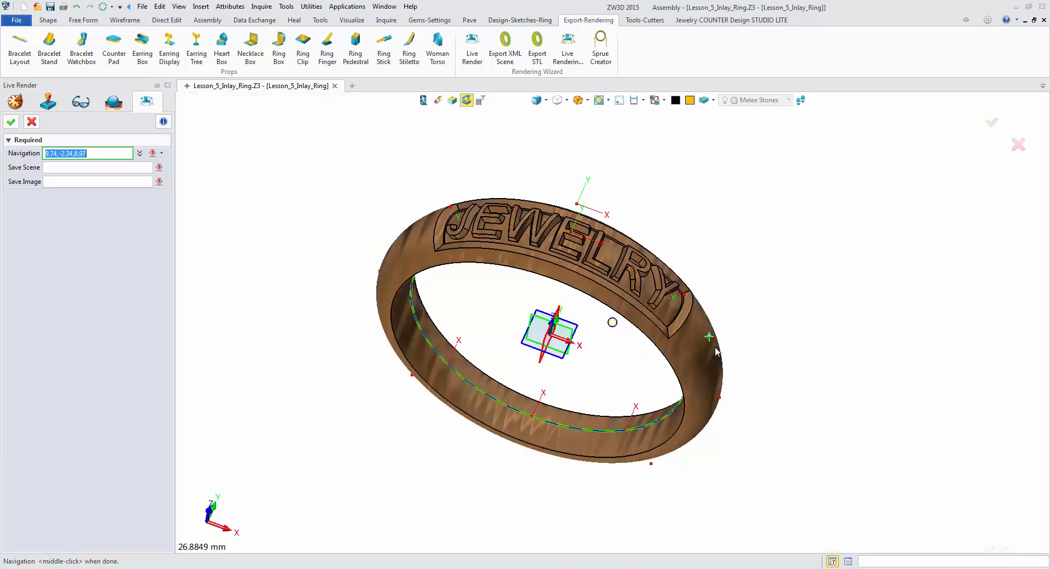
scroll(607, 298, down, 2)
right_drag(715, 350, 547, 295)
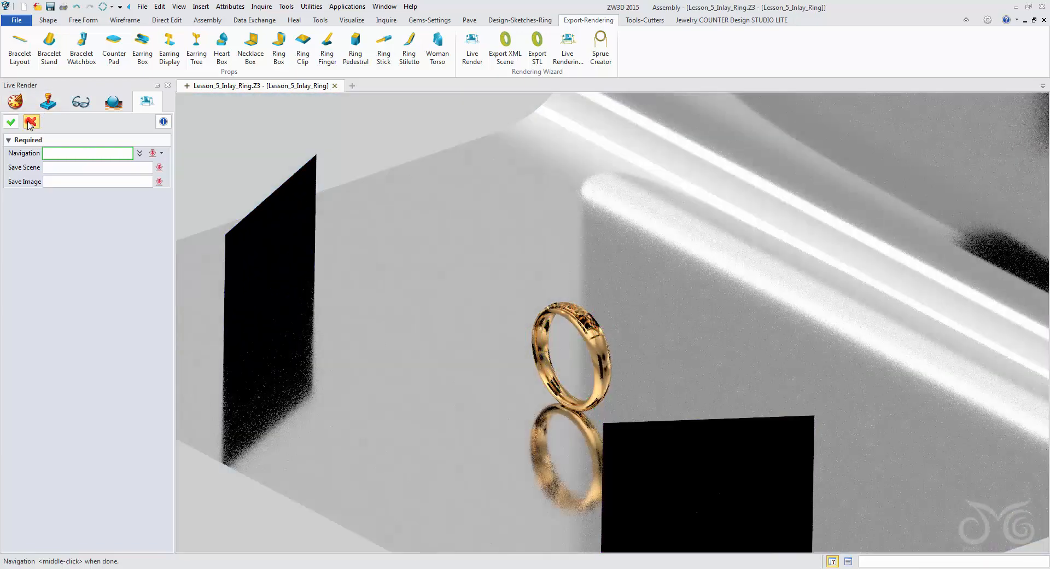
click(30, 123)
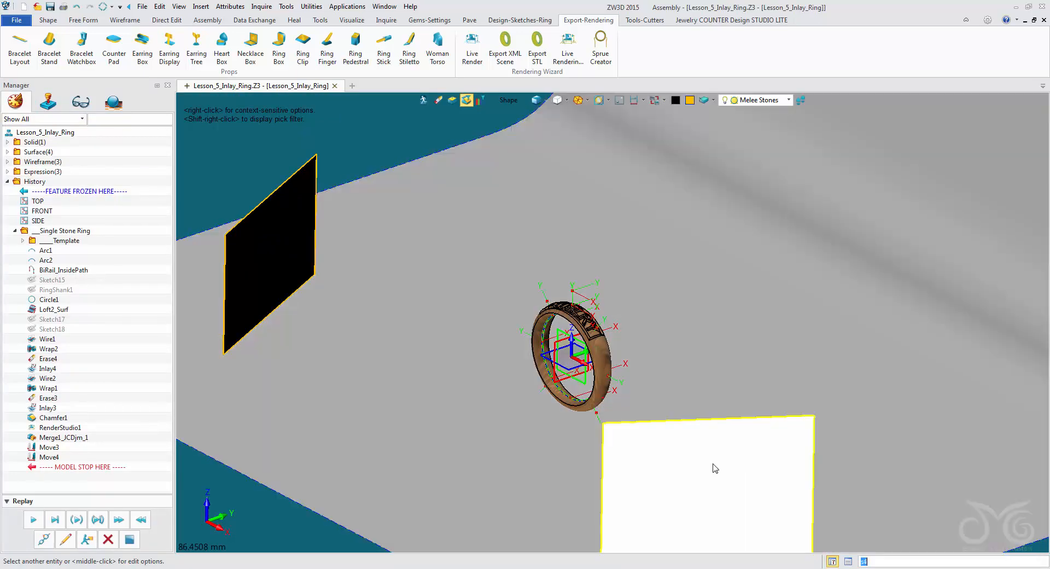
- Set the line color of the two flat panels and the curved overhead panel to dark gray
click(714, 466)
scroll(448, 155, down, 3)
middle_drag(435, 175, 433, 351)
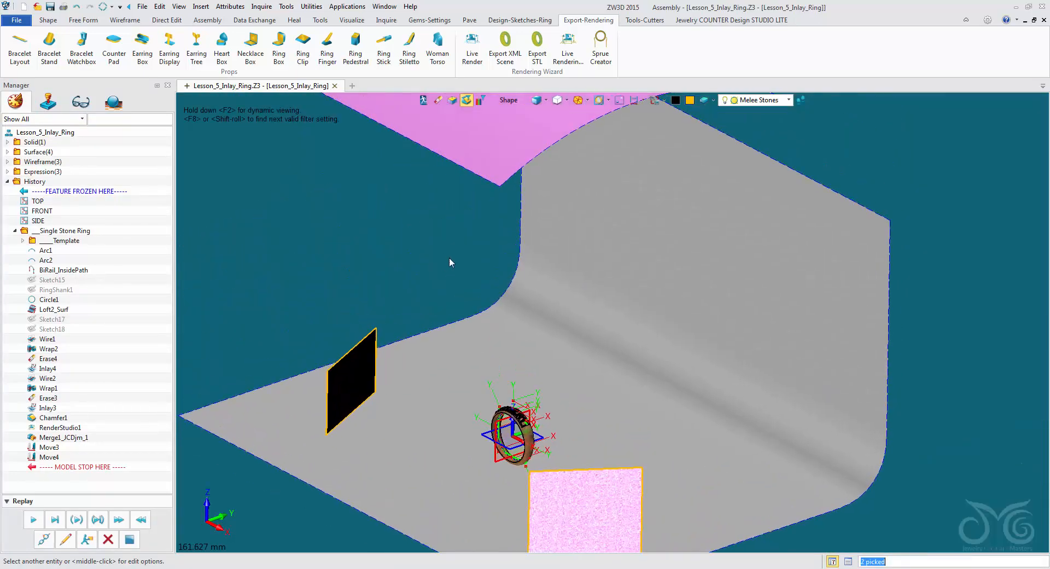
click(473, 158)
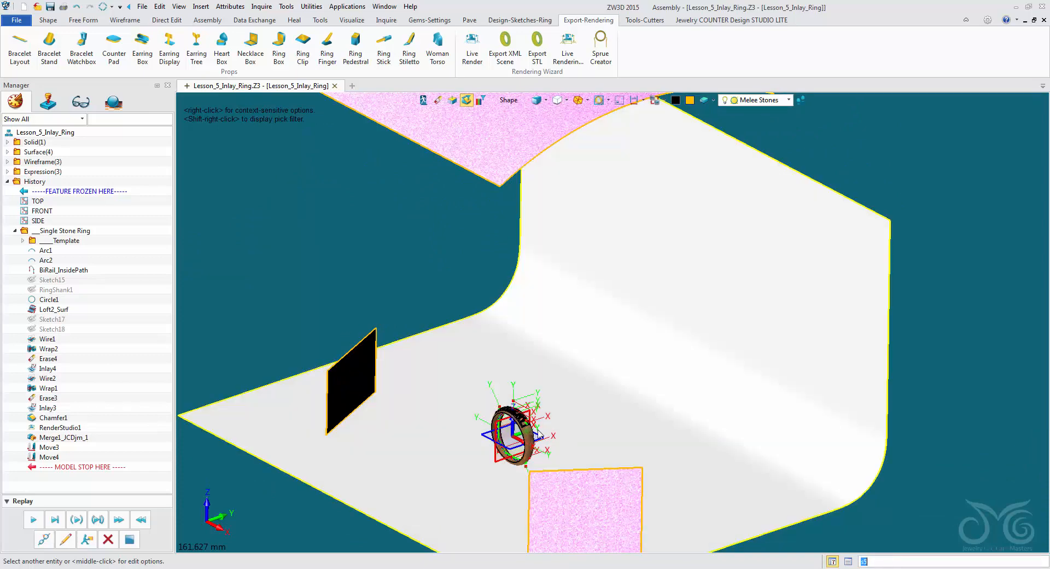
scroll(521, 429, up, 3)
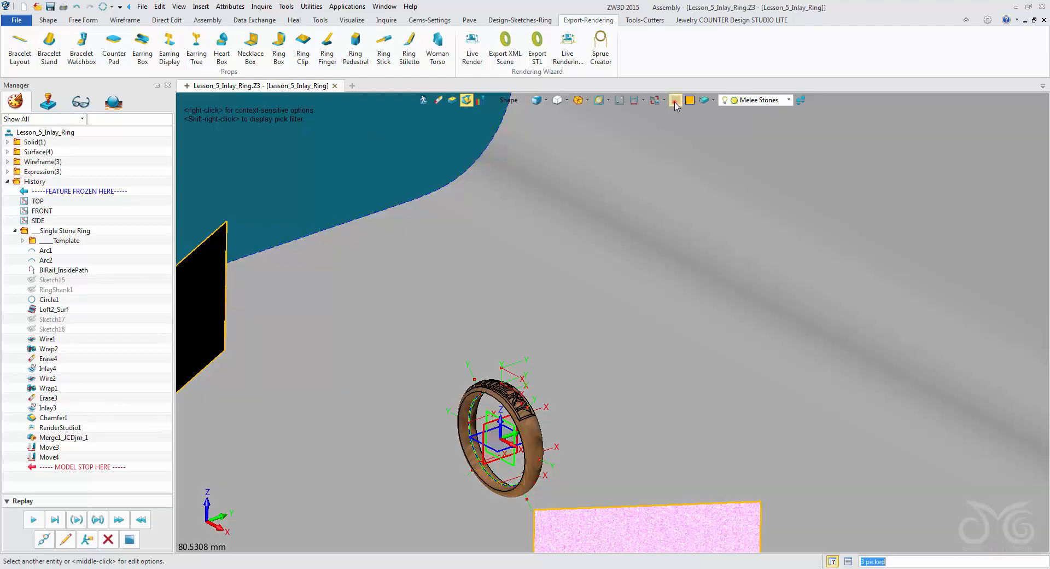
click(676, 102)
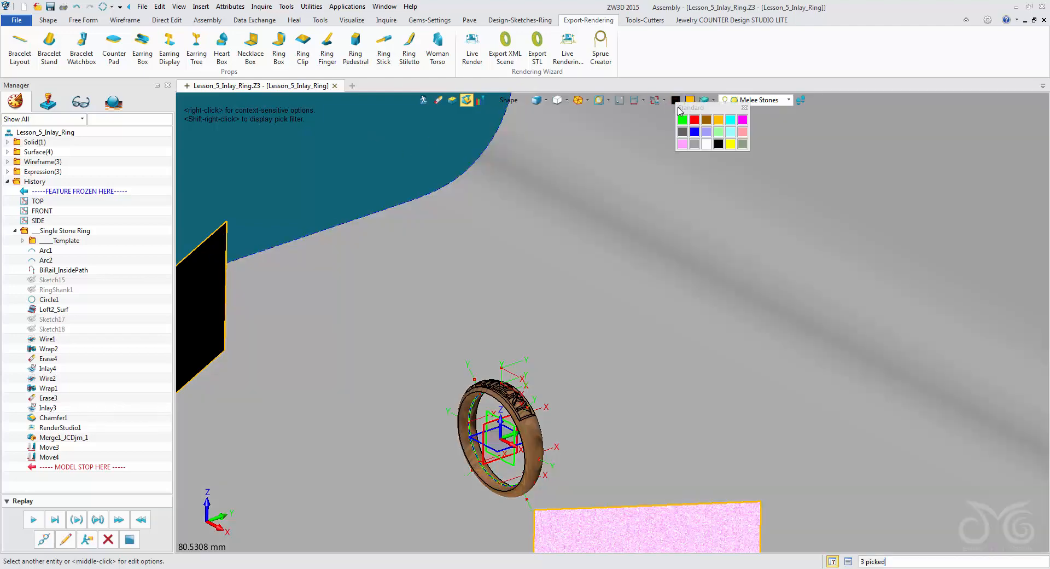
click(682, 133)
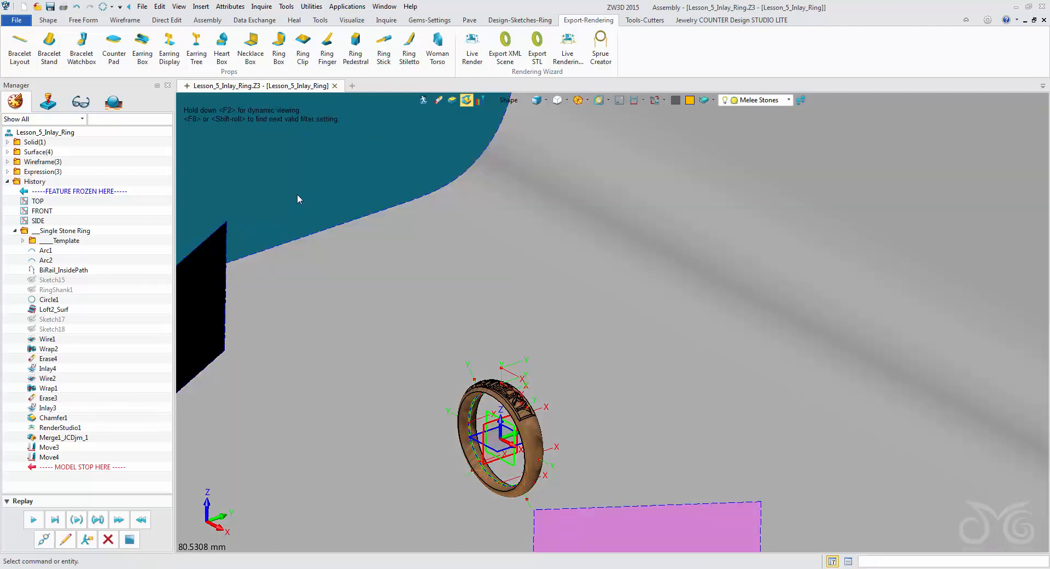
- Set the face color of the same three studio panels to dark gray
scroll(281, 215, down, 4)
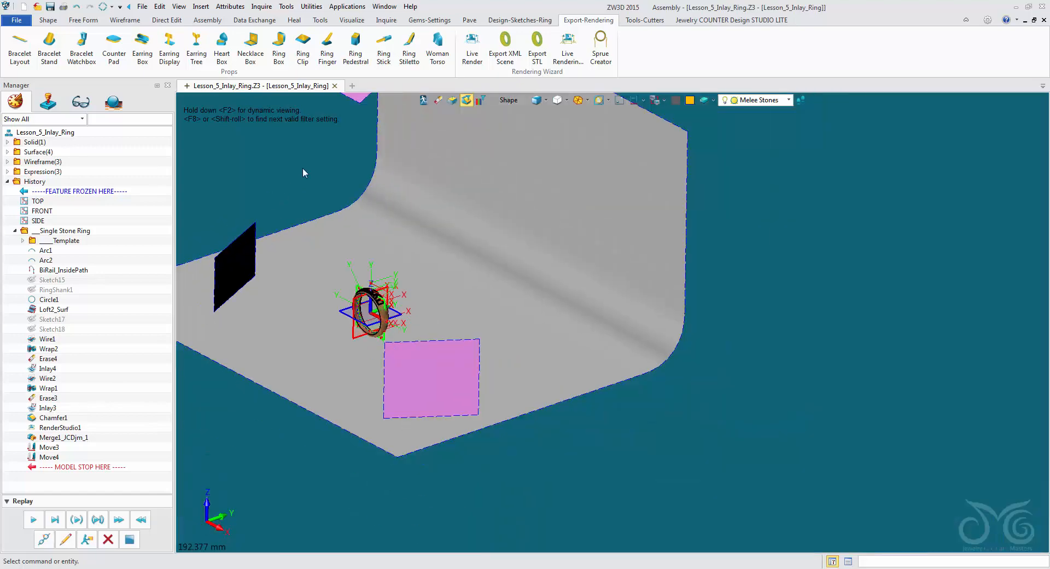
middle_drag(305, 180, 332, 216)
click(261, 289)
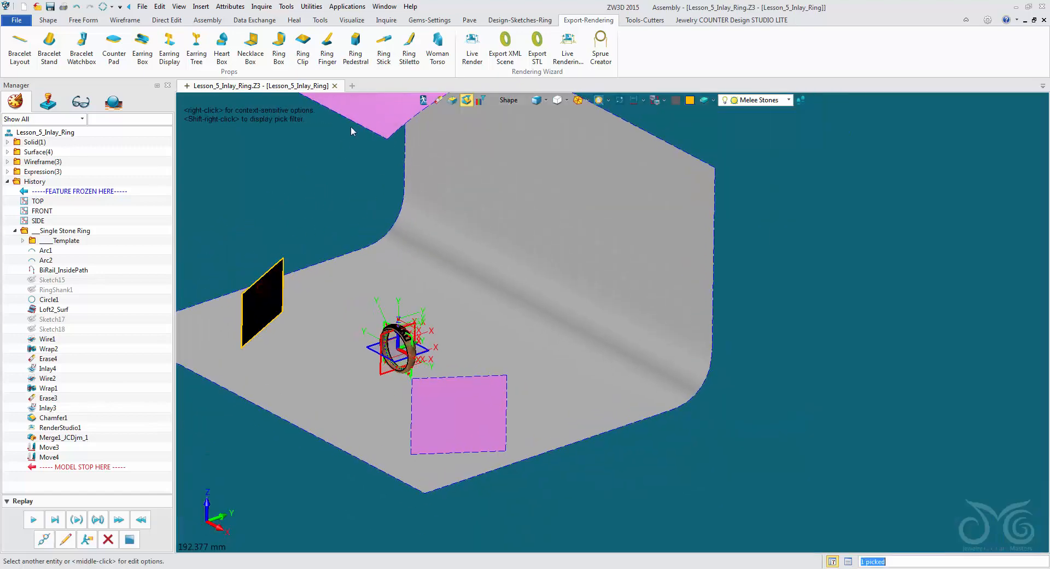
click(368, 110)
click(459, 405)
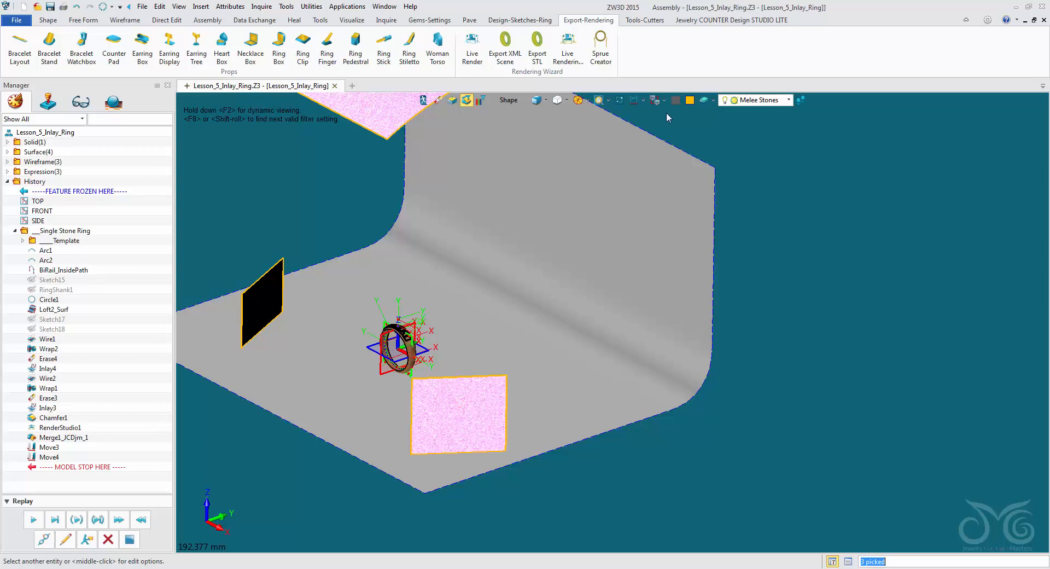
click(690, 100)
click(697, 129)
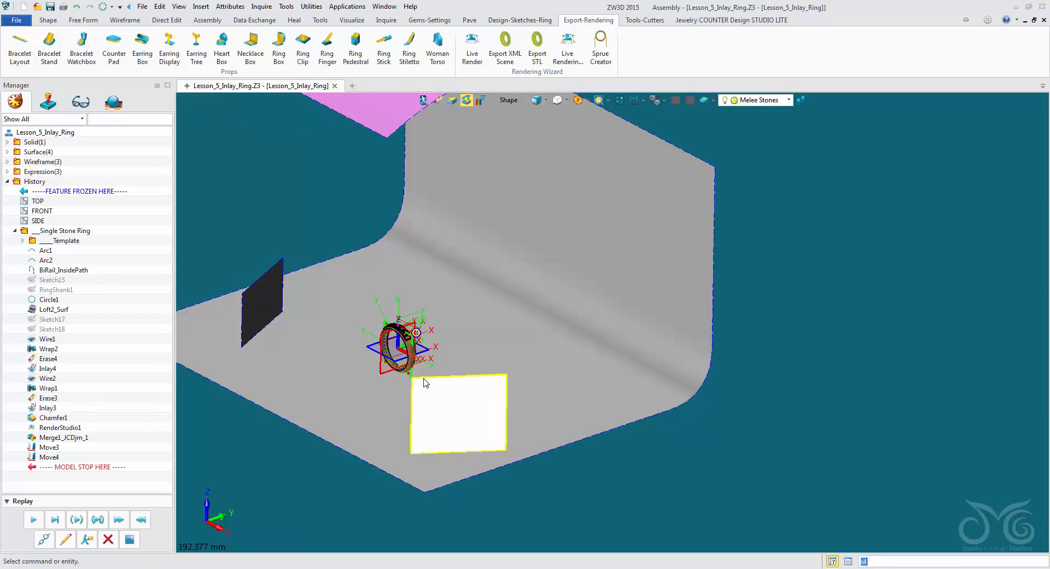
- Frame the JEWELRY lettering up close and start a live render with the recolored panels
right_drag(425, 382, 438, 383)
scroll(438, 379, up, 8)
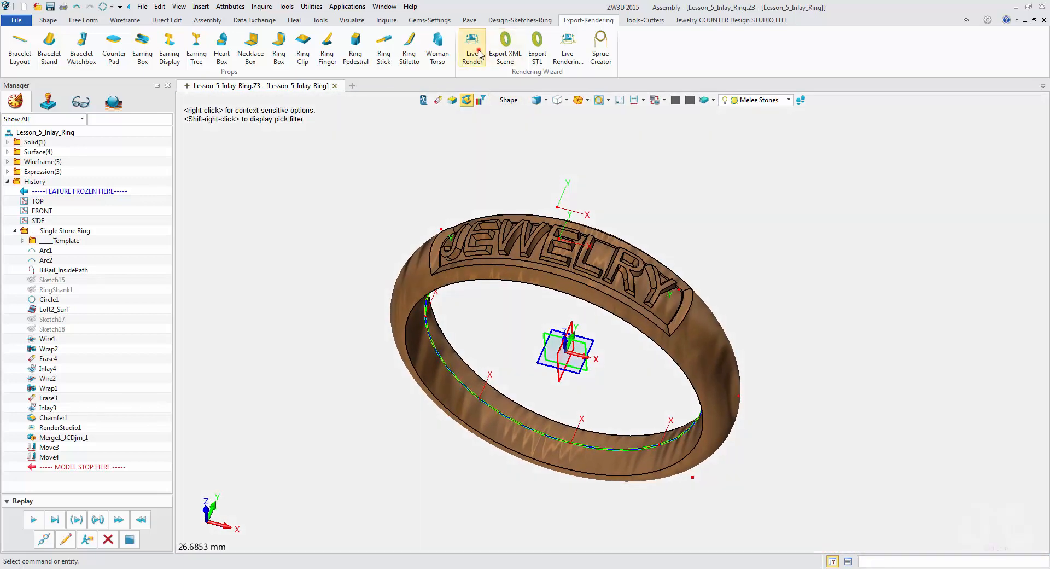
click(479, 53)
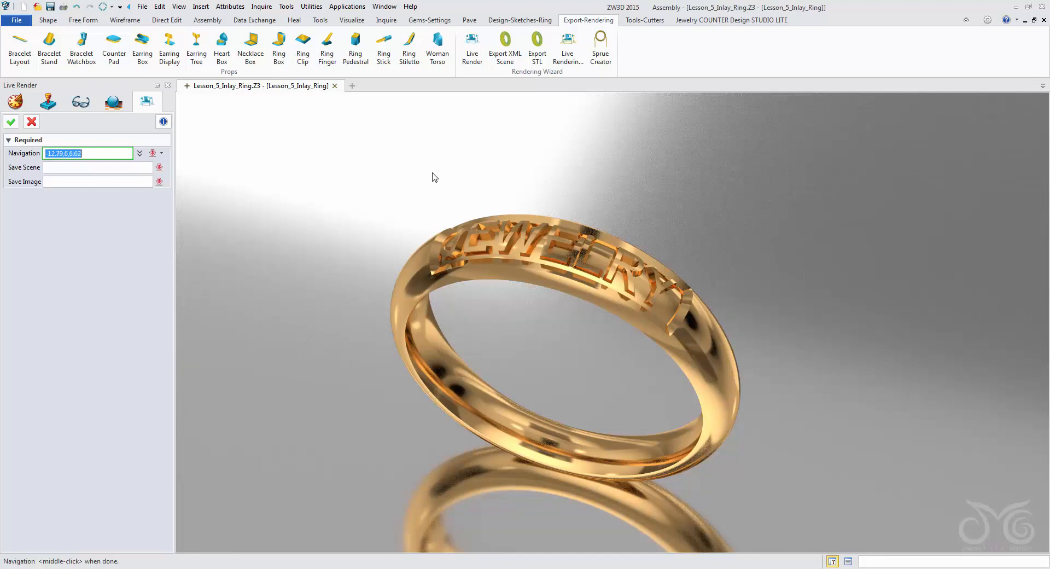
- Preview and reframe the live render in a reduced window, maximize the window, and examine the ring's reflections at full size
click(1032, 8)
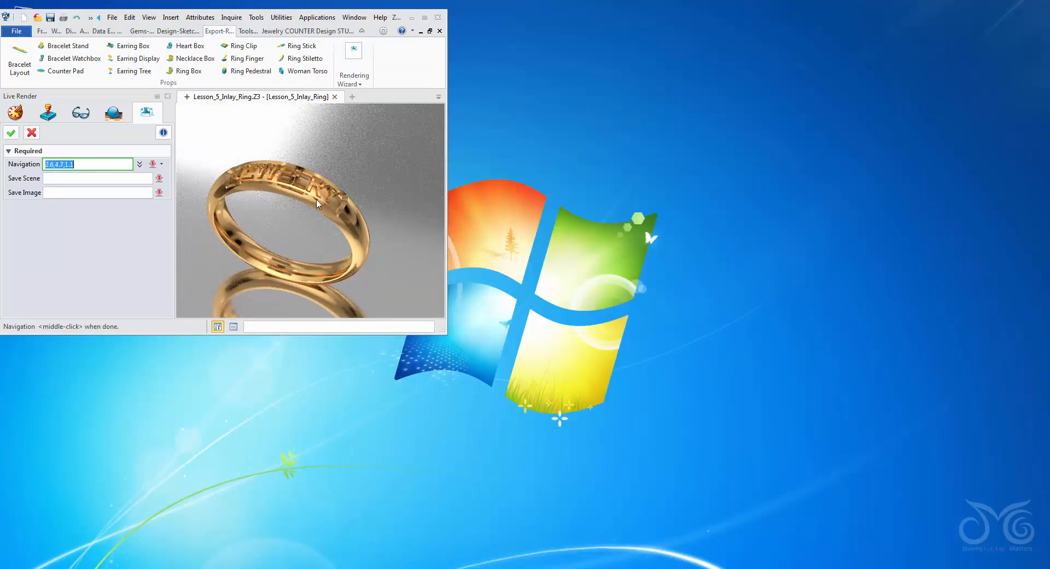
mouse_move(276, 207)
middle_down()
mouse_move(332, 205)
mouse_move(322, 205)
middle_up()
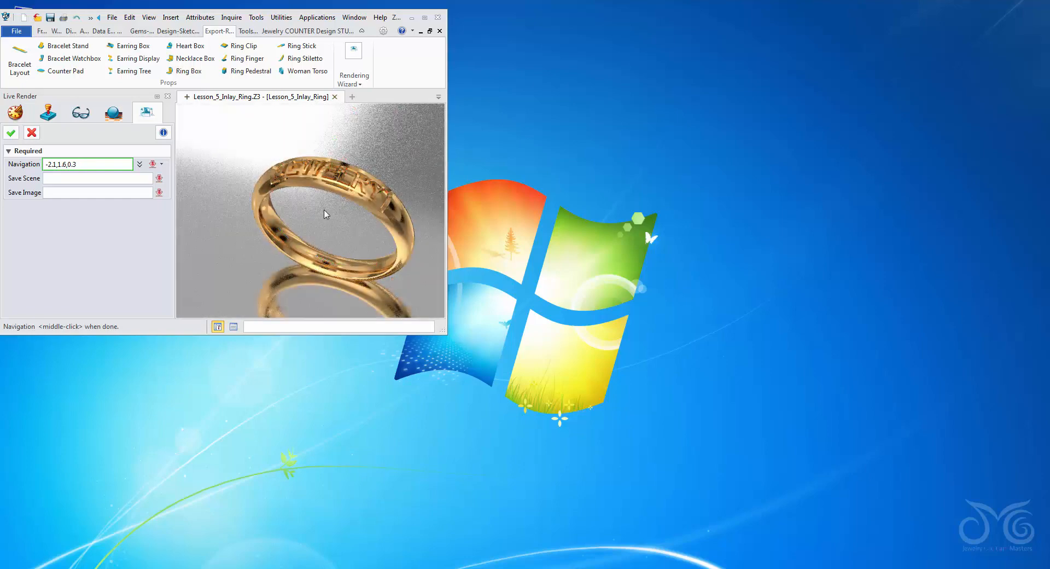
scroll(330, 230, up, 5)
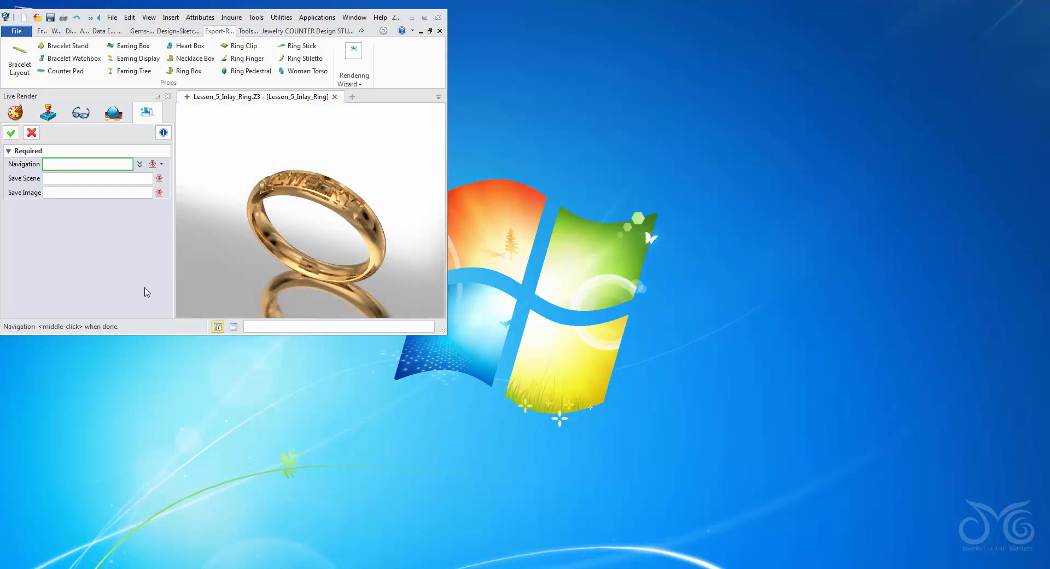
click(425, 18)
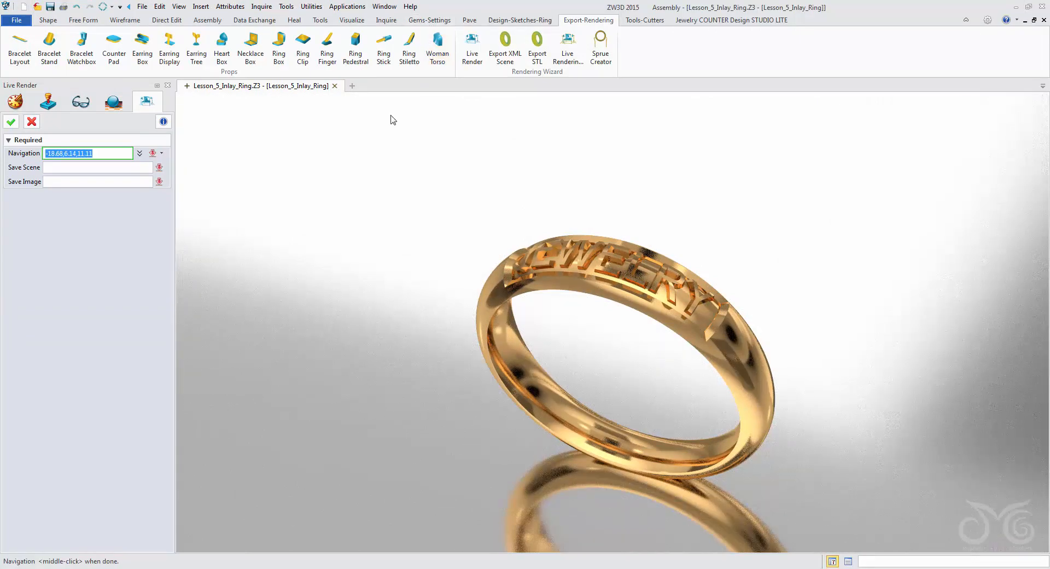
middle_drag(391, 288, 377, 271)
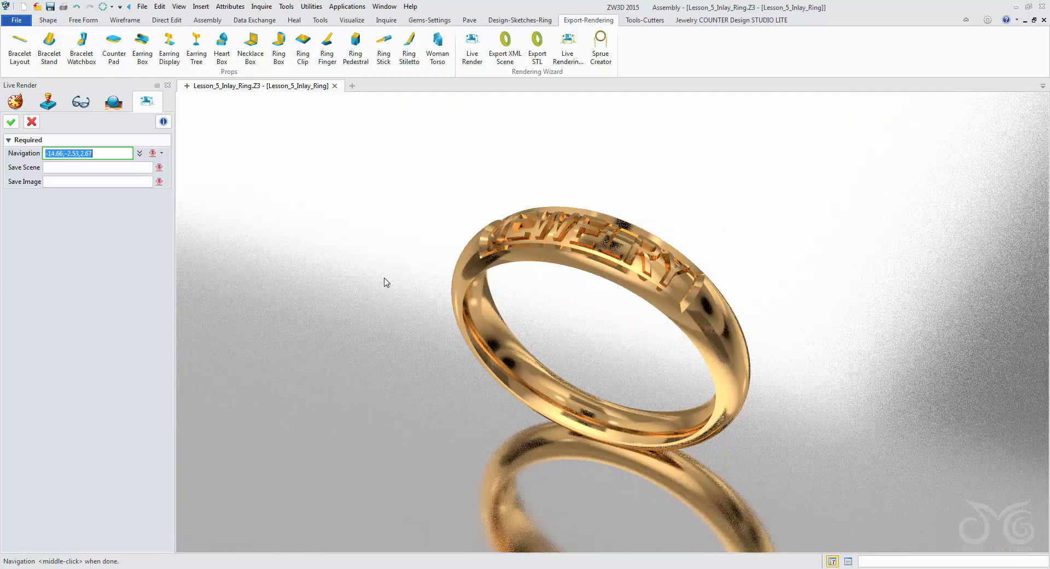
key(BackSpace)
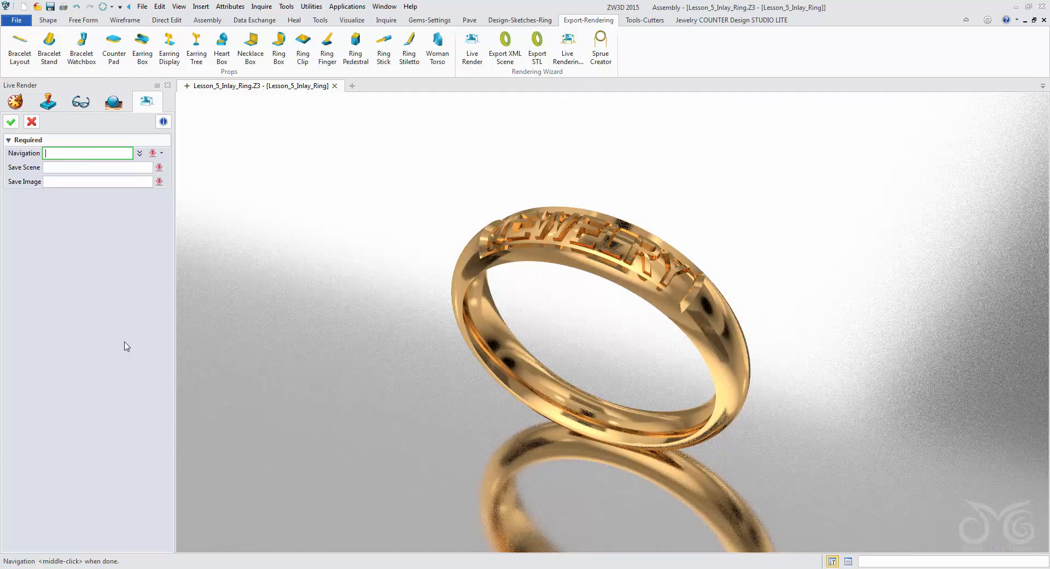